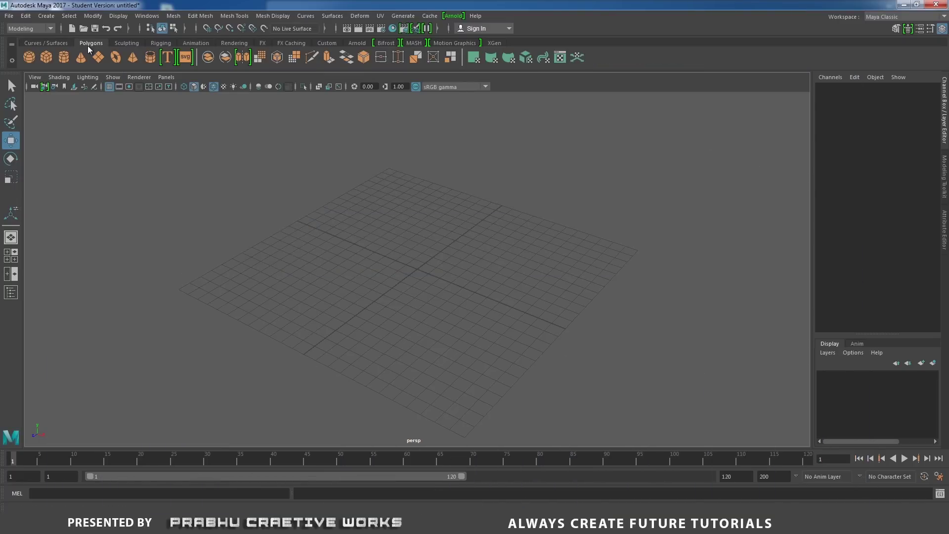
{"action": "left_click", "coordinate": [65, 57]}
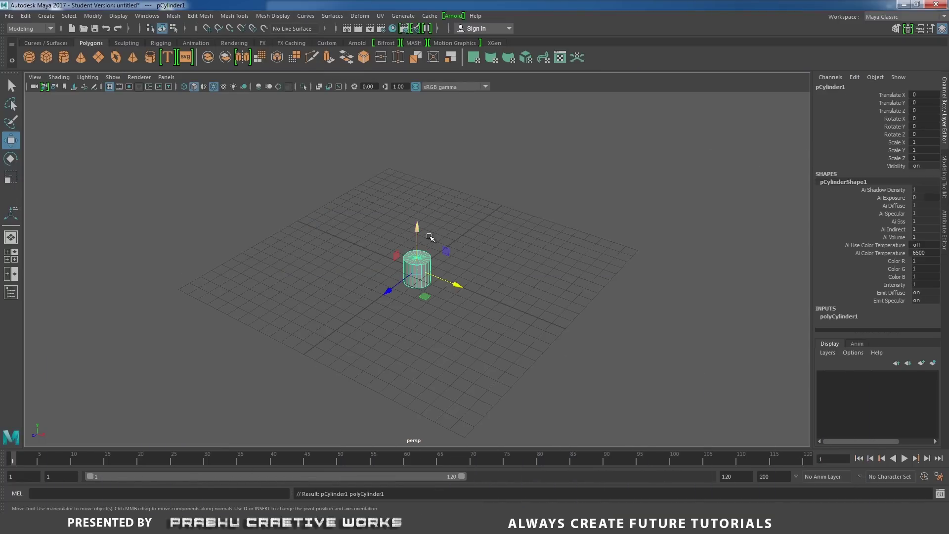
{"action": "key", "text": "r"}
{"action": "left_click_drag", "start_coordinate": [417, 231], "coordinate": [418, 146]}
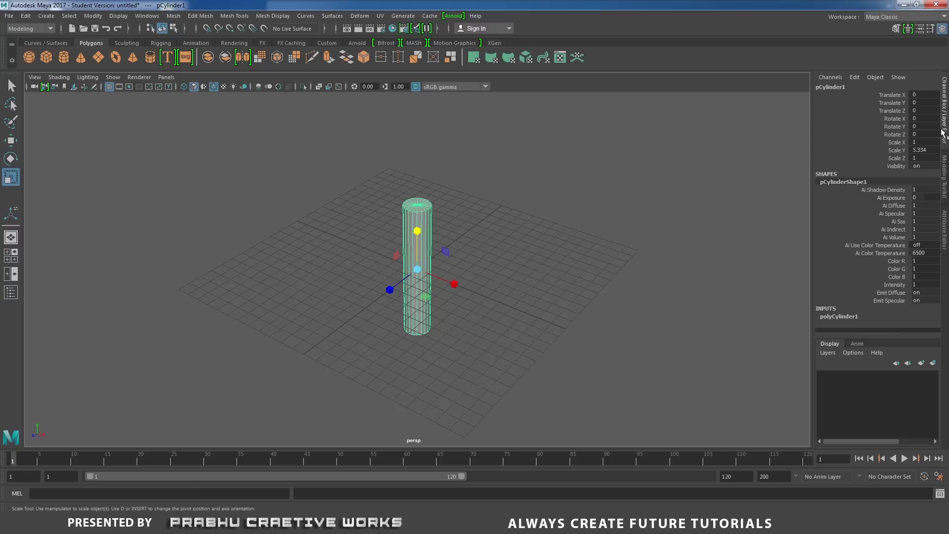
{"action": "double_click", "coordinate": [922, 120]}
{"action": "key", "text": "Return"}
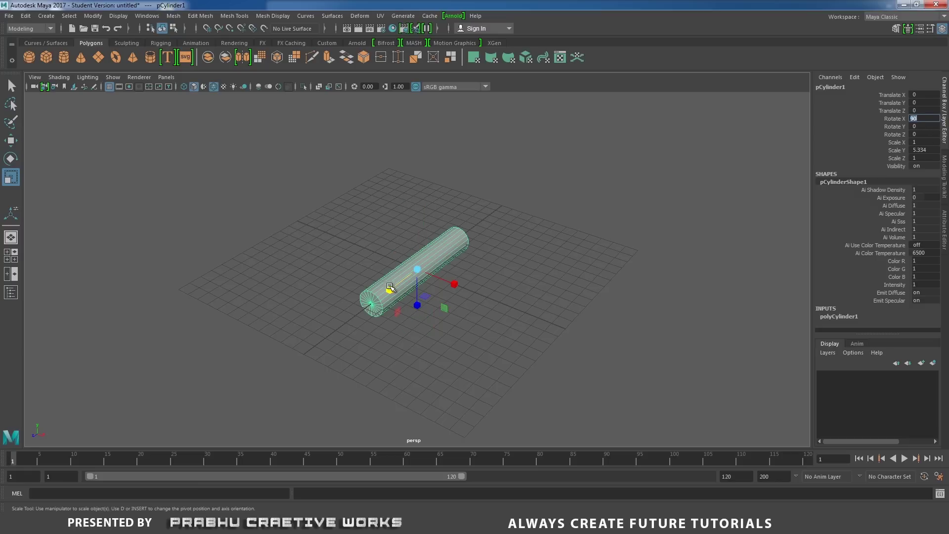
{"action": "left_click_drag", "start_coordinate": [391, 288], "coordinate": [525, 255]}
{"action": "middle_click_drag", "start_coordinate": [524, 254], "coordinate": [574, 239], "text": "alt"}
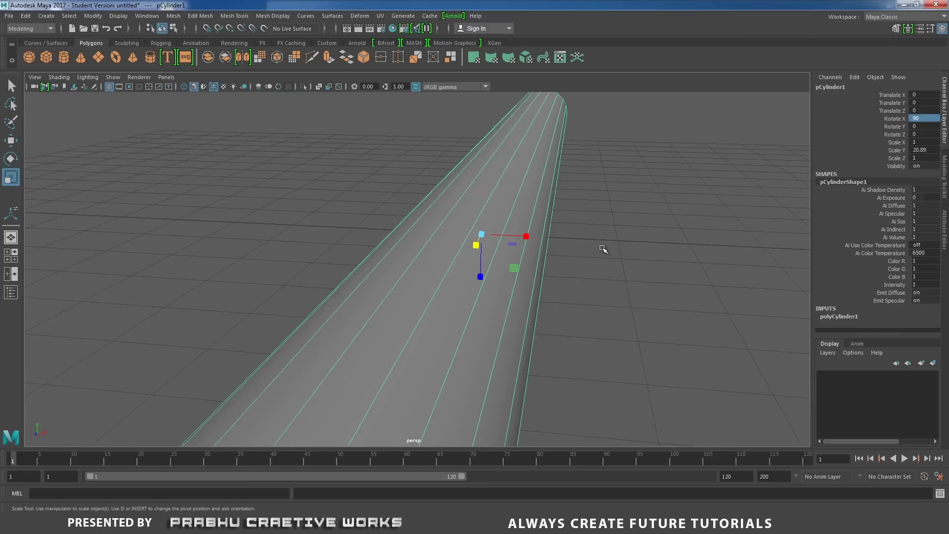
{"action": "left_click_drag", "start_coordinate": [610, 260], "coordinate": [267, 258], "text": "alt"}
{"action": "right_click_drag", "start_coordinate": [333, 291], "coordinate": [302, 218], "text": "alt"}
{"action": "left_click_drag", "start_coordinate": [310, 205], "coordinate": [437, 338]}
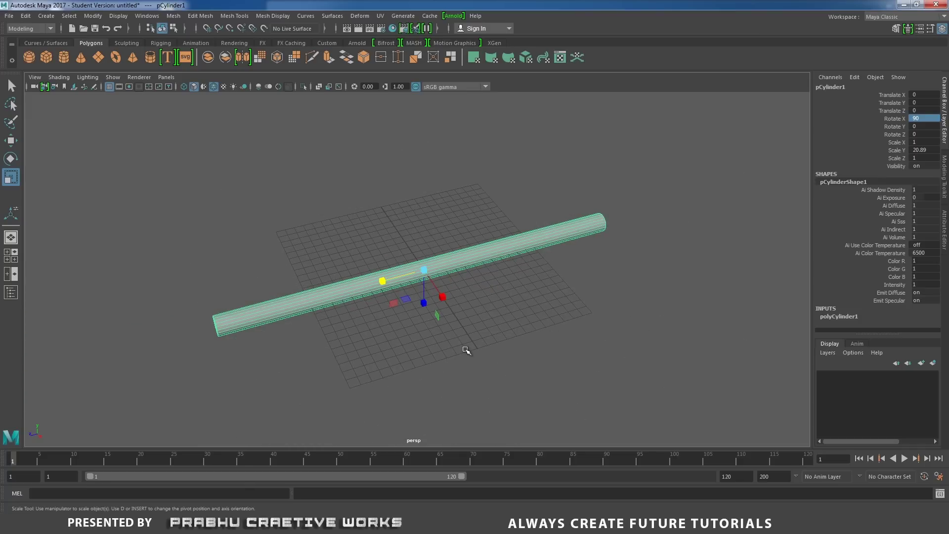
{"action": "key", "text": "Delete"}
Create a NURBS cylinder at the grid centre, scaled to about 1.4 in X and Z and about 28.1 in Y
{"action": "left_click_drag", "start_coordinate": [443, 341], "coordinate": [428, 294], "text": "alt"}
{"action": "left_click", "coordinate": [46, 15]}
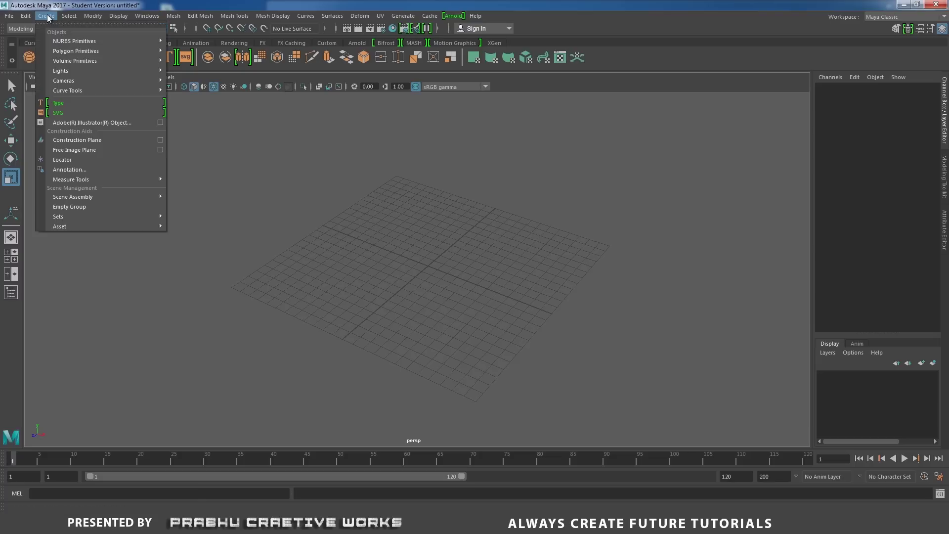
{"action": "mouse_move", "coordinate": [63, 51]}
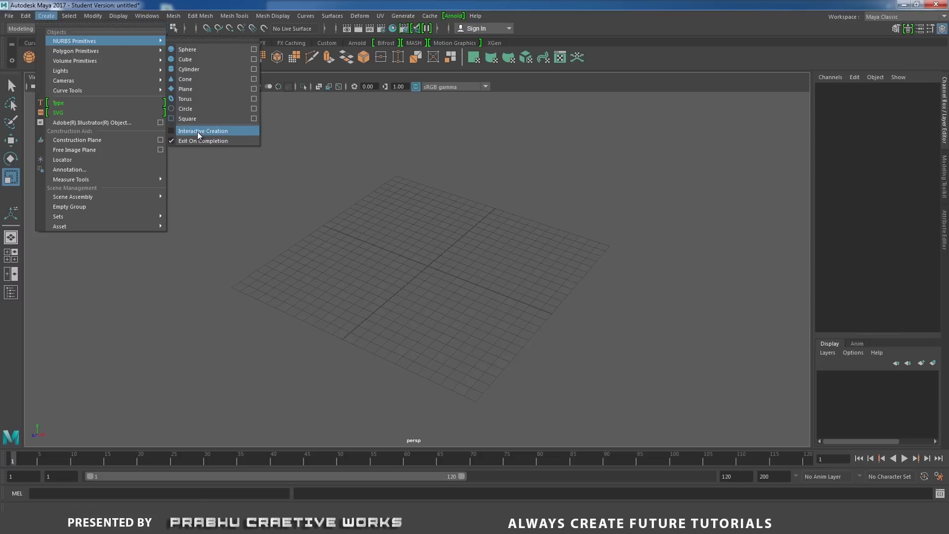
{"action": "left_click", "coordinate": [337, 76]}
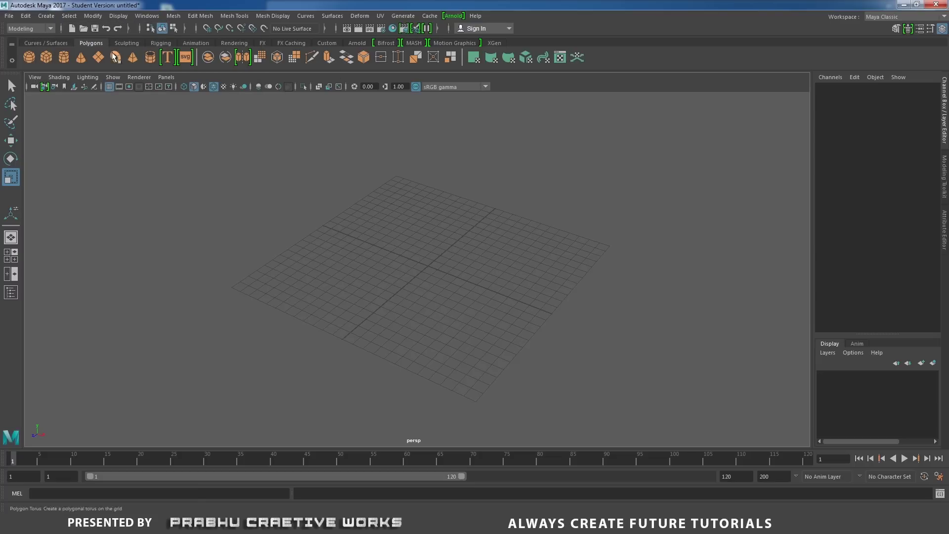
{"action": "left_click", "coordinate": [33, 42]}
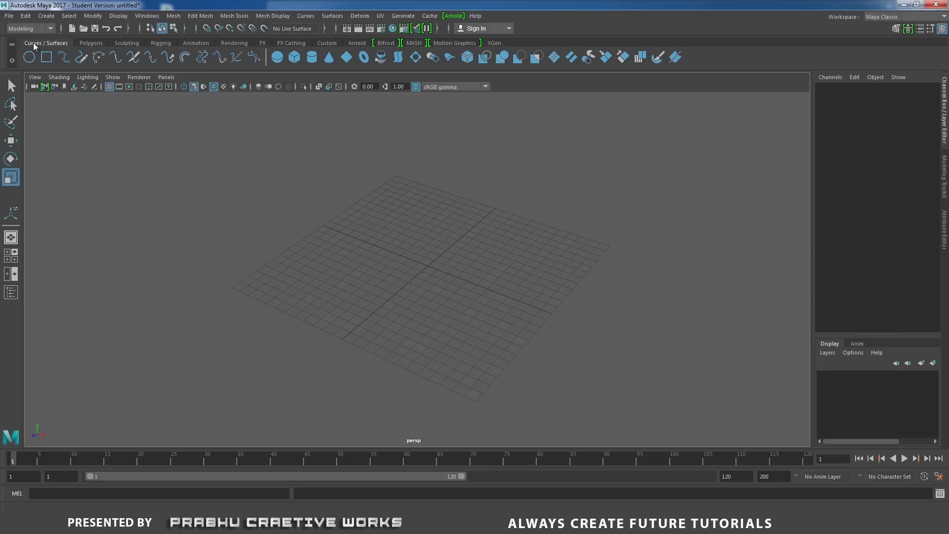
{"action": "left_click", "coordinate": [316, 57]}
{"action": "left_click_drag", "start_coordinate": [386, 204], "coordinate": [330, 193], "text": "alt"}
{"action": "left_click_drag", "start_coordinate": [429, 265], "coordinate": [551, 26]}
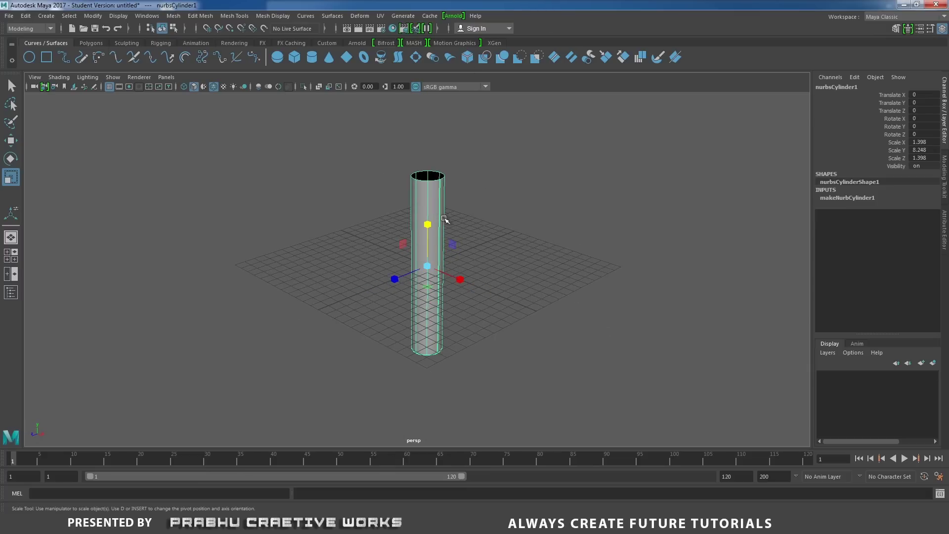
{"action": "left_click_drag", "start_coordinate": [429, 224], "coordinate": [465, 115]}
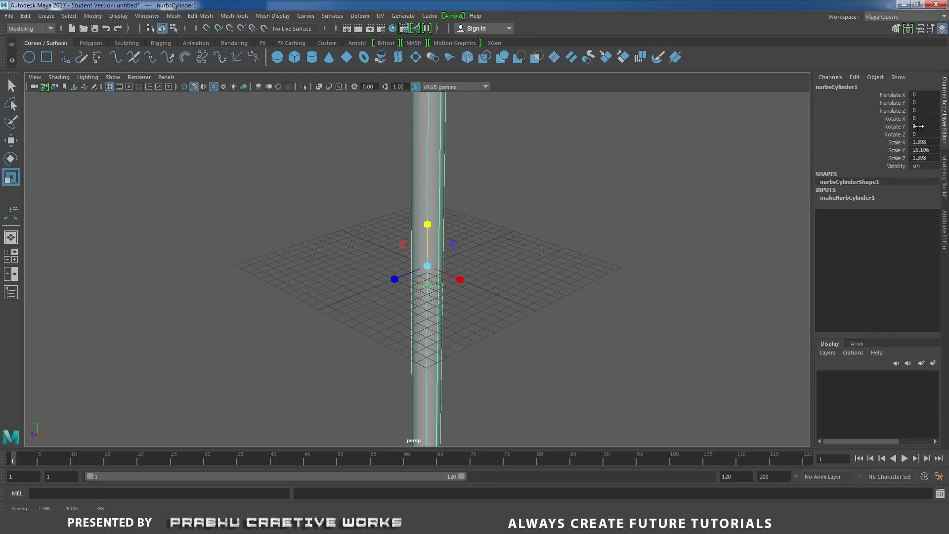
Lay the NURBS cylinder horizontally by setting its Rotate X to 90
{"action": "left_click", "coordinate": [936, 119]}
{"action": "type", "text": "90"}
{"action": "key", "text": "Return"}
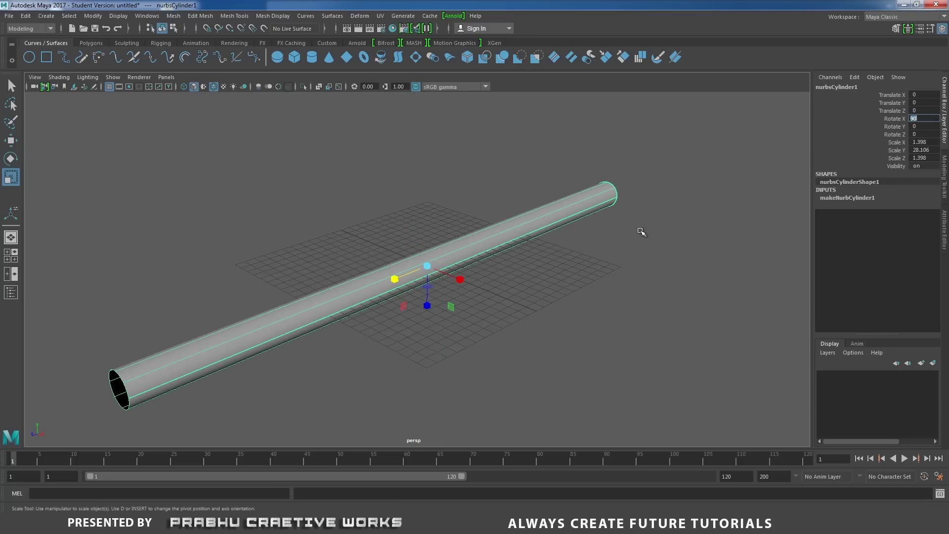
Create a polygon pipe and raise it above the cylinder to a Translate Y of about 6.4
{"action": "left_click_drag", "start_coordinate": [640, 230], "coordinate": [623, 260], "text": "alt"}
{"action": "right_click_drag", "start_coordinate": [623, 261], "coordinate": [751, 258], "text": "alt"}
{"action": "middle_click_drag", "start_coordinate": [707, 191], "coordinate": [563, 279], "text": "alt"}
{"action": "left_click_drag", "start_coordinate": [563, 279], "coordinate": [555, 254], "text": "alt"}
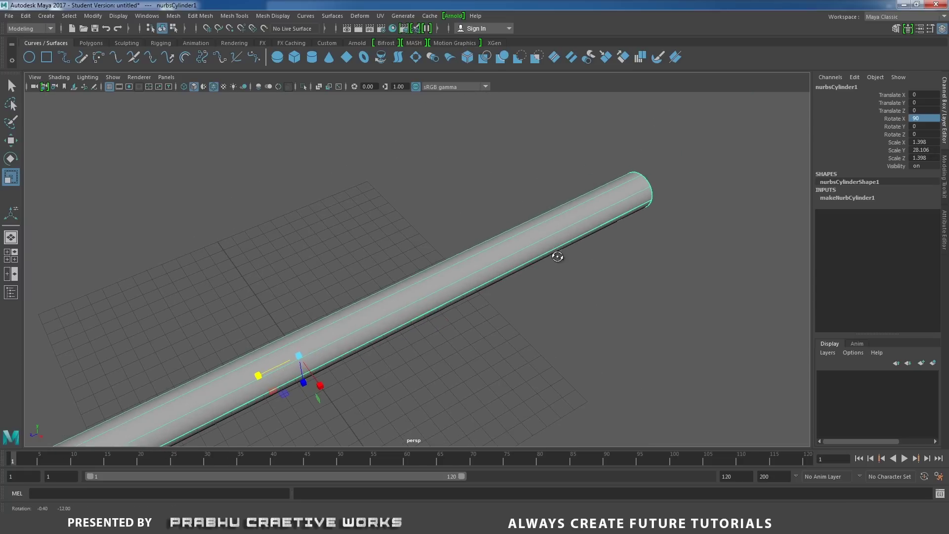
{"action": "left_click", "coordinate": [46, 16]}
{"action": "mouse_move", "coordinate": [74, 51]}
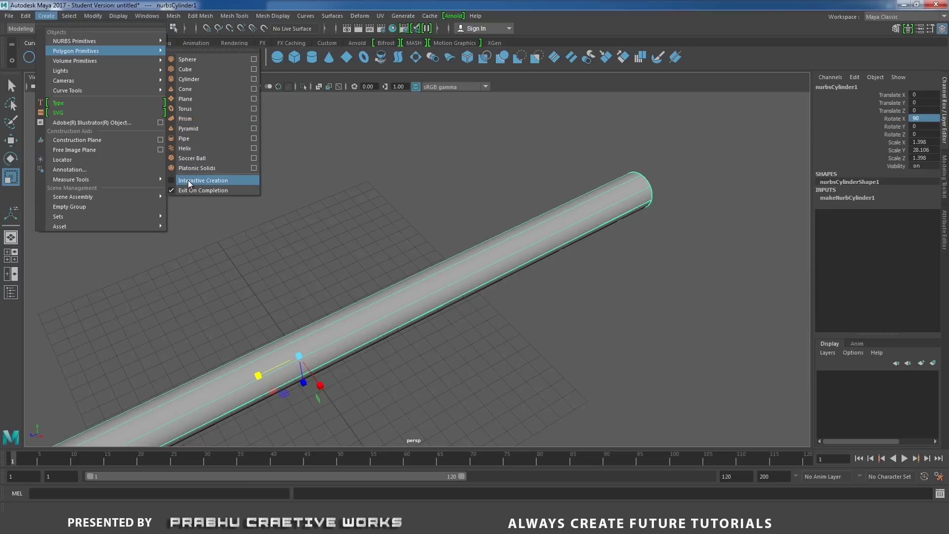
{"action": "left_click", "coordinate": [184, 139]}
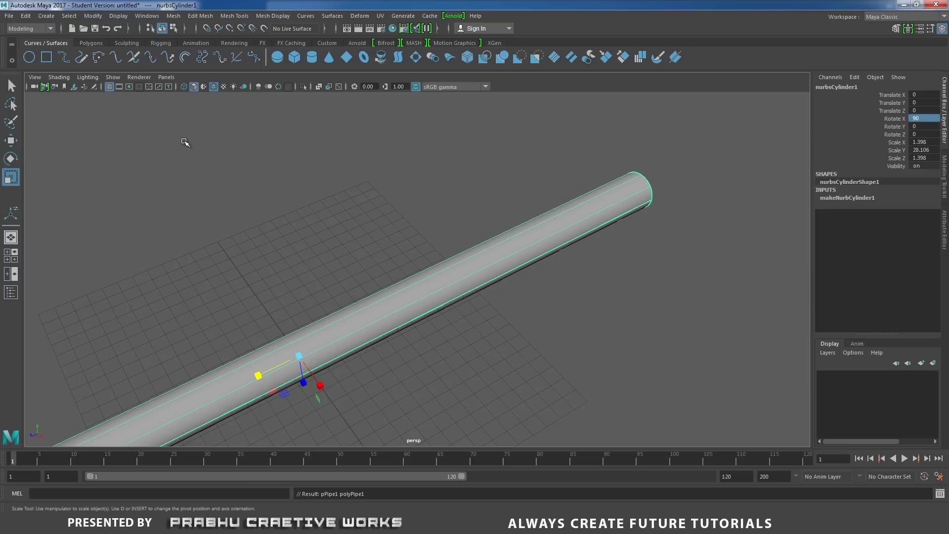
{"action": "left_click_drag", "start_coordinate": [273, 210], "coordinate": [344, 169], "text": "alt"}
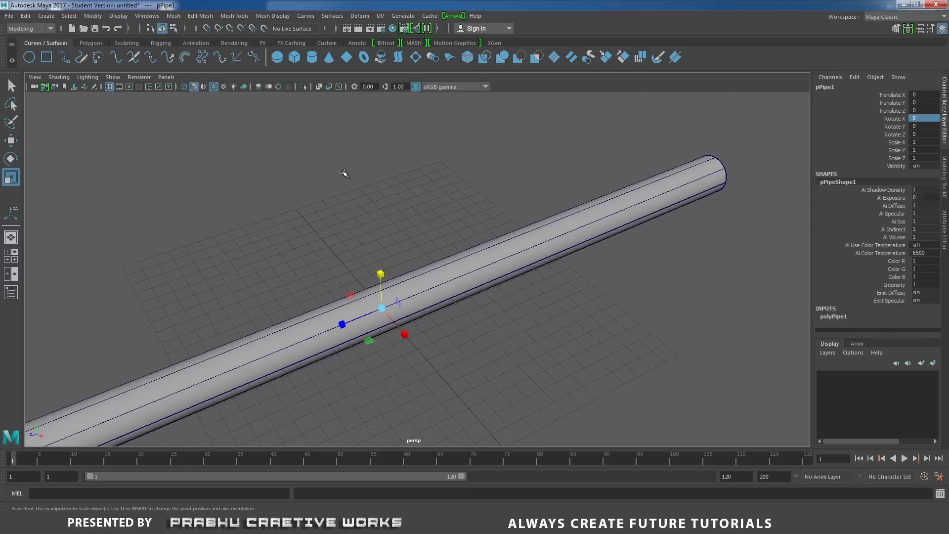
{"action": "key", "text": "w"}
{"action": "left_click_drag", "start_coordinate": [377, 269], "coordinate": [379, 170]}
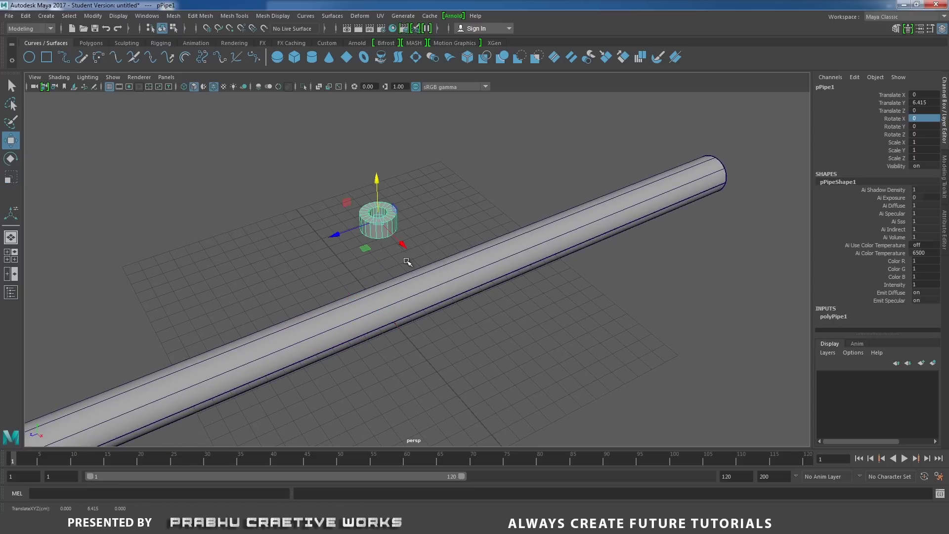
Scale the pipe uniformly to about 0.79 and move it towards the cylinder's far end, to a Translate Z of about -20
{"action": "key", "text": "r"}
{"action": "left_click_drag", "start_coordinate": [378, 221], "coordinate": [615, 176]}
{"action": "key", "text": "w"}
{"action": "middle_click_drag", "start_coordinate": [722, 187], "coordinate": [593, 261], "text": "alt"}
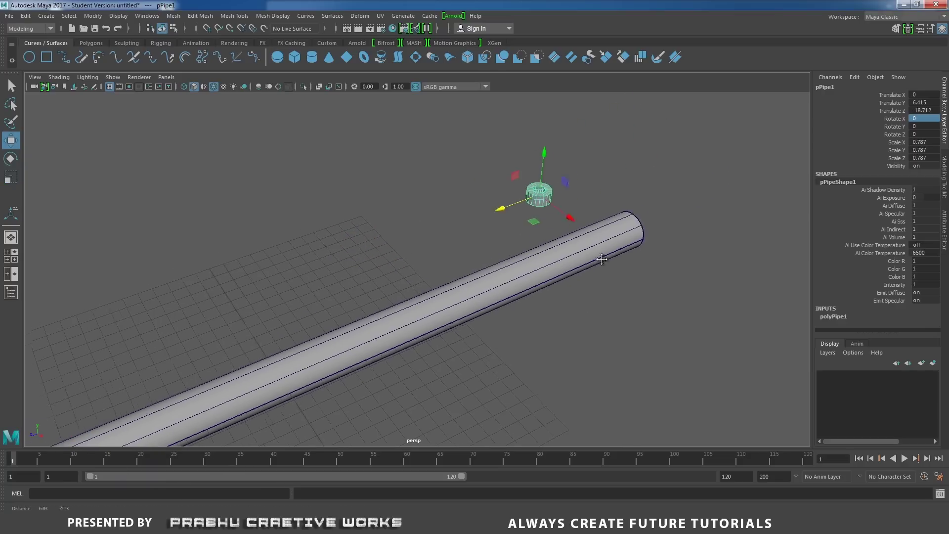
{"action": "left_click_drag", "start_coordinate": [551, 251], "coordinate": [526, 250], "text": "alt"}
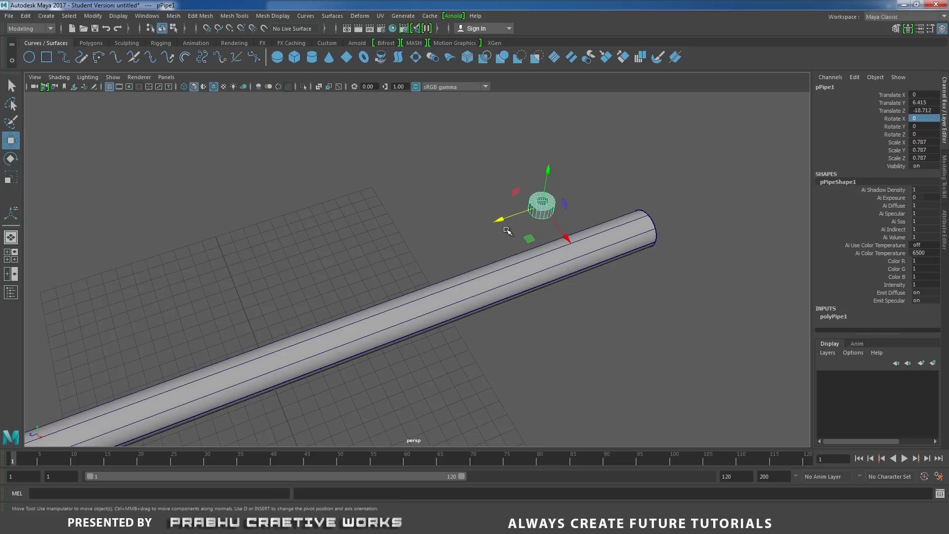
{"action": "left_click", "coordinate": [509, 219]}
{"action": "left_click_drag", "start_coordinate": [499, 221], "coordinate": [520, 212]}
{"action": "key", "text": "alt+Tab"}
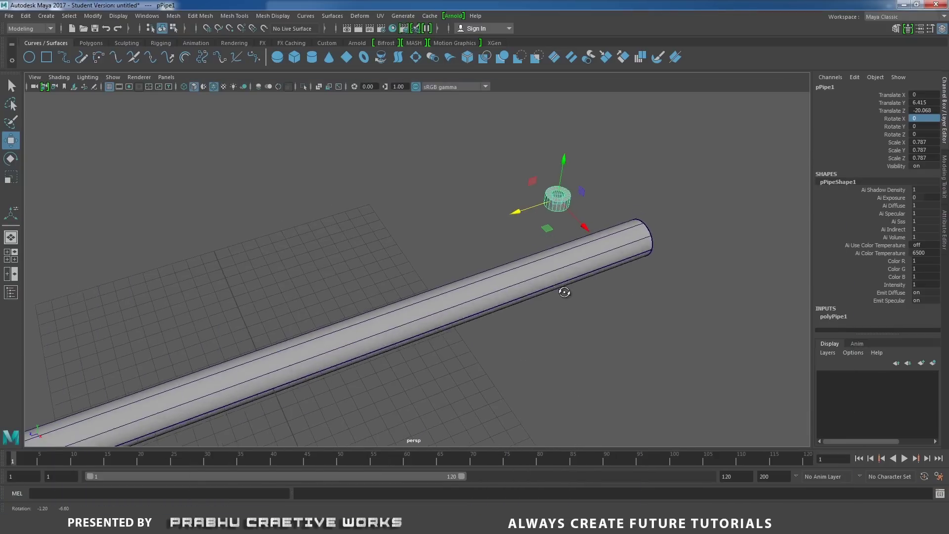
Set the polygon pipe's thickness to 0.2 and its axis subdivisions to 12
{"action": "left_click_drag", "start_coordinate": [564, 291], "coordinate": [677, 298], "text": "alt"}
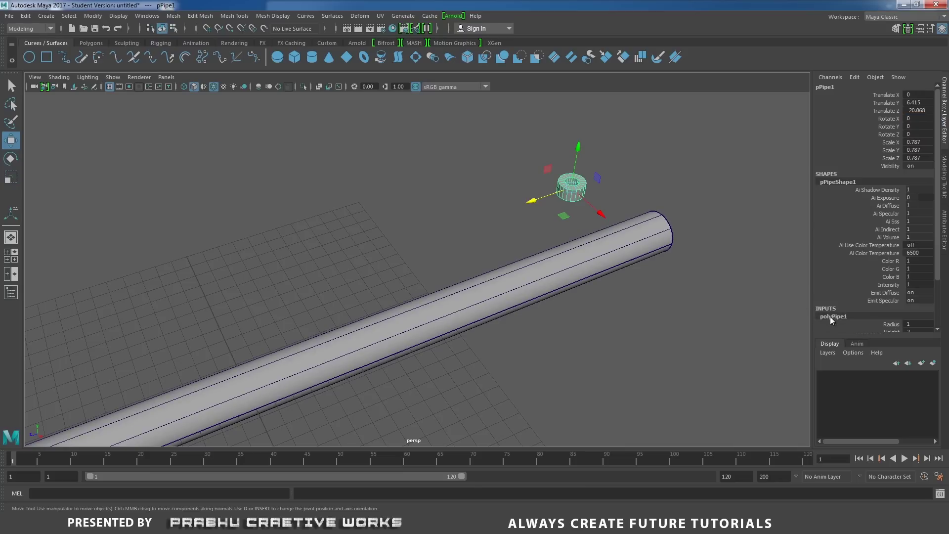
{"action": "left_click", "coordinate": [831, 317]}
{"action": "left_click_drag", "start_coordinate": [939, 249], "coordinate": [939, 310]}
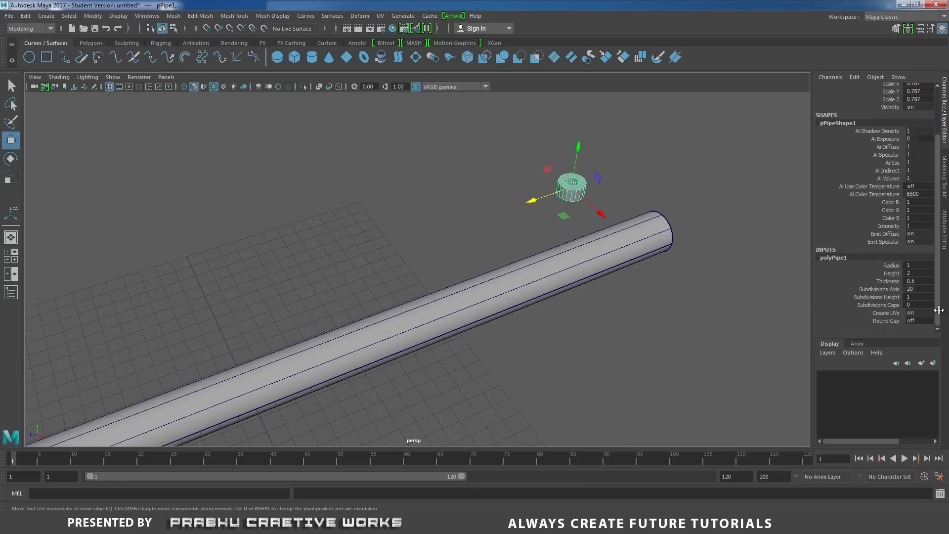
{"action": "double_click", "coordinate": [918, 281]}
{"action": "key", "text": "Return"}
{"action": "double_click", "coordinate": [932, 290]}
{"action": "key", "text": "Return"}
Delete the pipe's side and bottom faces, keeping only the flat top ring, and return to object mode
{"action": "left_click_drag", "start_coordinate": [665, 276], "coordinate": [648, 247], "text": "alt"}
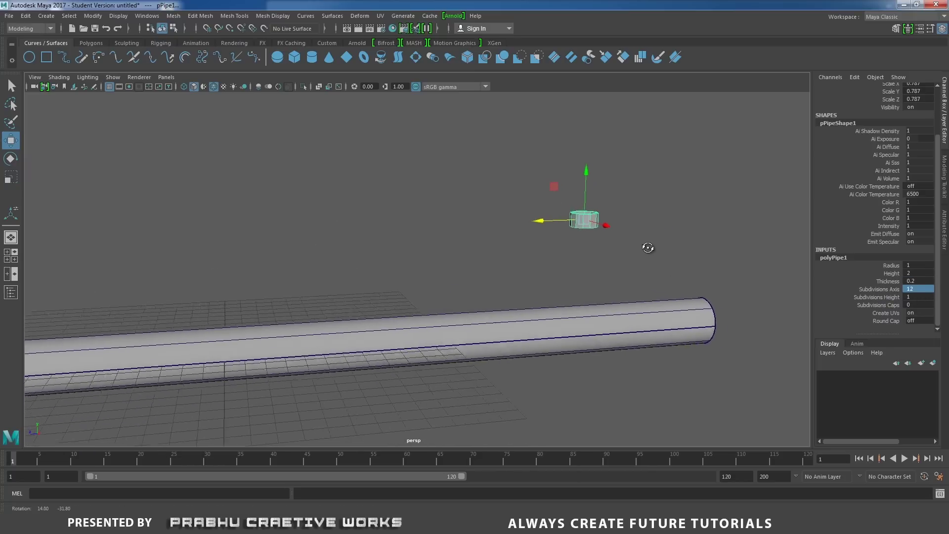
{"action": "right_click_drag", "start_coordinate": [649, 247], "coordinate": [639, 312], "text": "alt"}
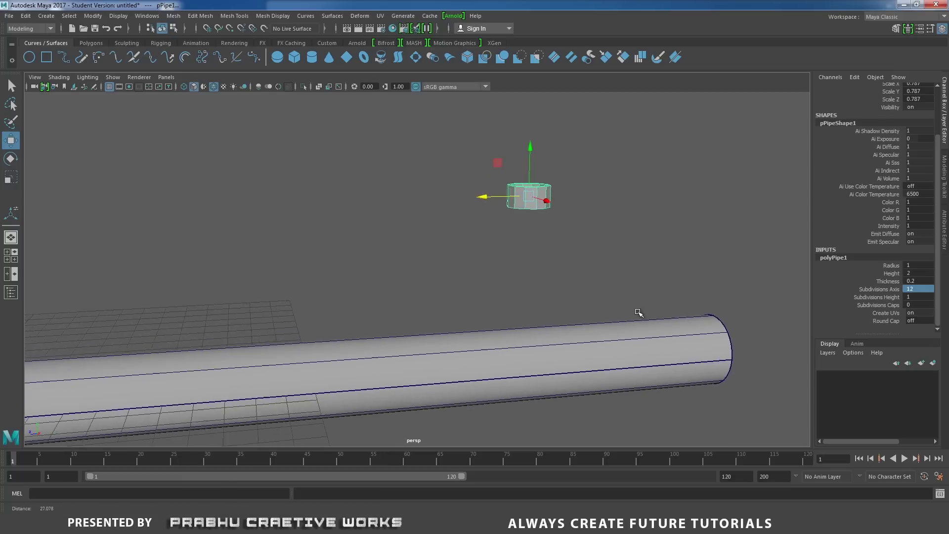
{"action": "right_click_drag", "start_coordinate": [553, 191], "coordinate": [552, 217]}
{"action": "left_click_drag", "start_coordinate": [485, 197], "coordinate": [592, 231]}
{"action": "left_click", "coordinate": [587, 225]}
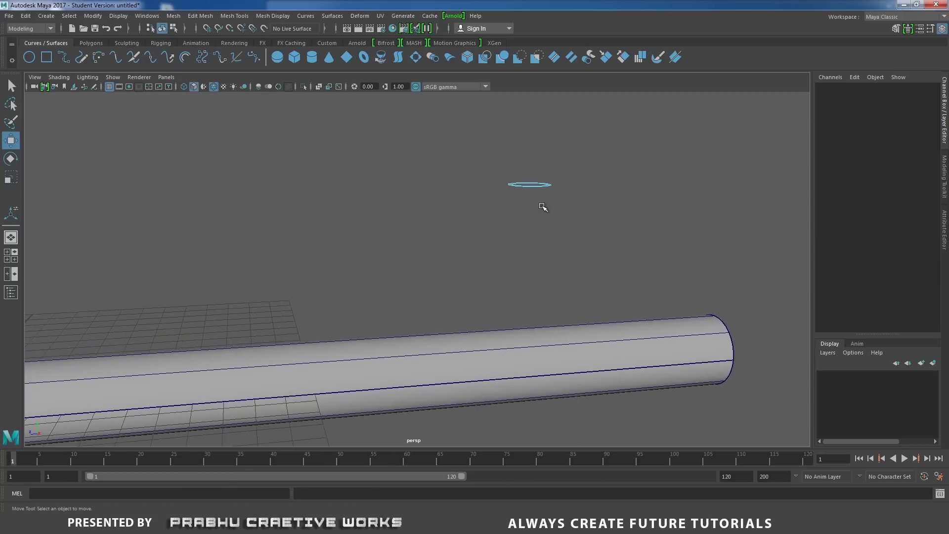
{"action": "mouse_move", "coordinate": [532, 213]}
{"action": "left_mouse_down", "text": "alt"}
{"action": "mouse_move", "coordinate": [532, 232]}
{"action": "mouse_move", "coordinate": [542, 223]}
{"action": "left_mouse_up", "text": "alt"}
{"action": "right_click_drag", "start_coordinate": [552, 181], "coordinate": [580, 168]}
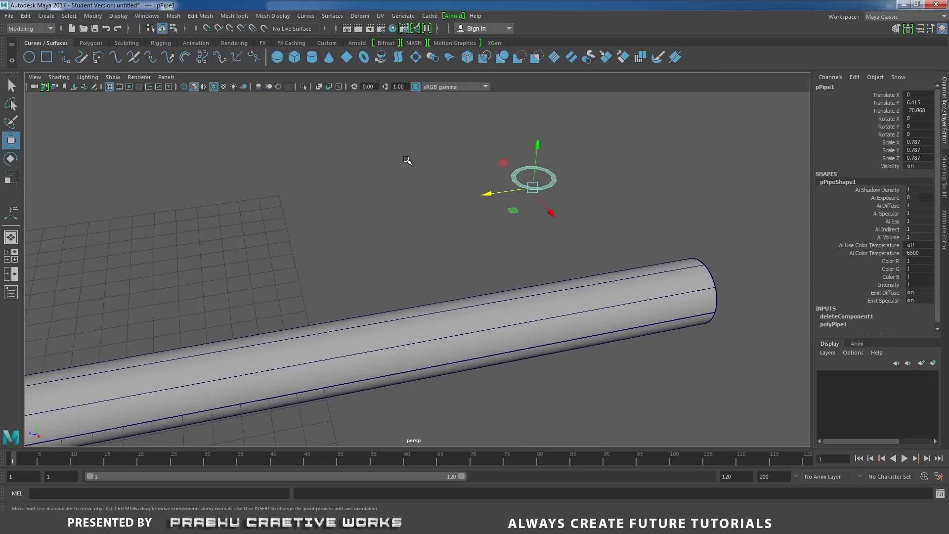
Center the pivot of the flat ring and keep the ring selected
{"action": "left_click", "coordinate": [103, 18]}
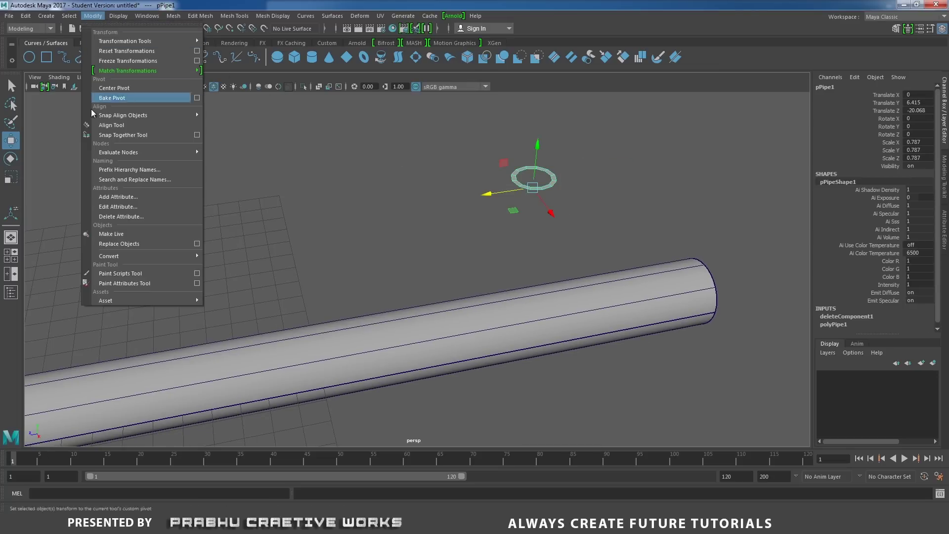
{"action": "left_click", "coordinate": [115, 87]}
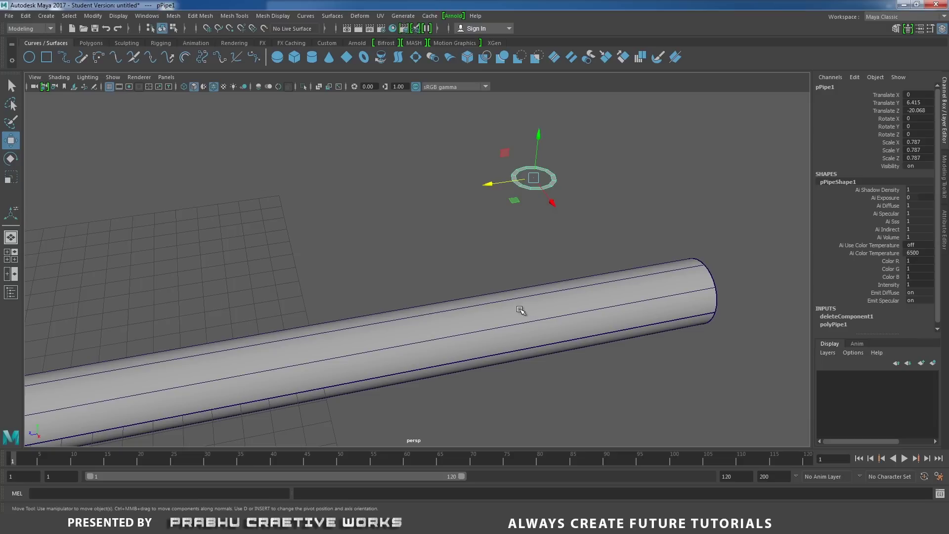
{"action": "left_click_drag", "start_coordinate": [522, 310], "coordinate": [545, 309], "text": "alt"}
{"action": "left_click_drag", "start_coordinate": [407, 259], "coordinate": [511, 292]}
{"action": "left_click", "coordinate": [514, 174]}
Slightly adjust the ring's uniform scale in the top view, return to the perspective view and deselect the ring
{"action": "key", "text": "space"}
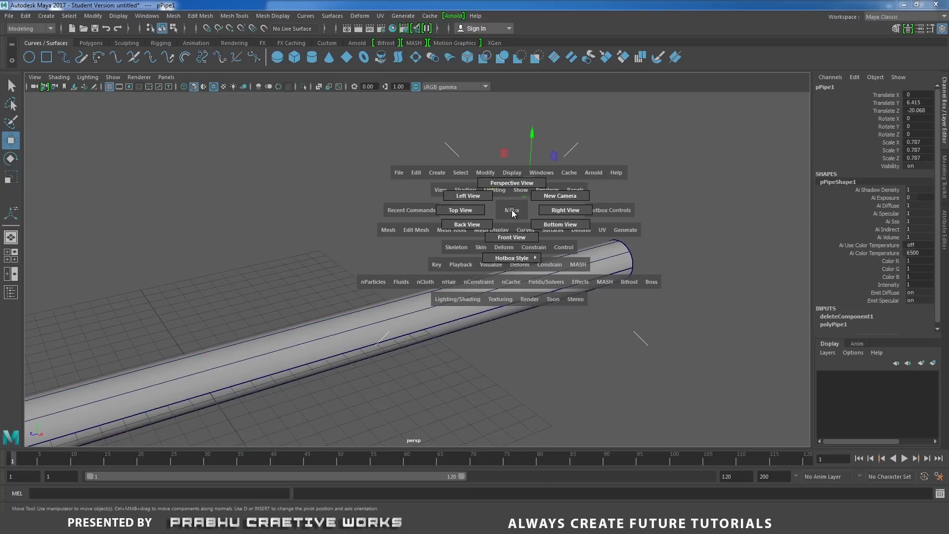
{"action": "left_click_drag", "start_coordinate": [514, 213], "coordinate": [458, 199]}
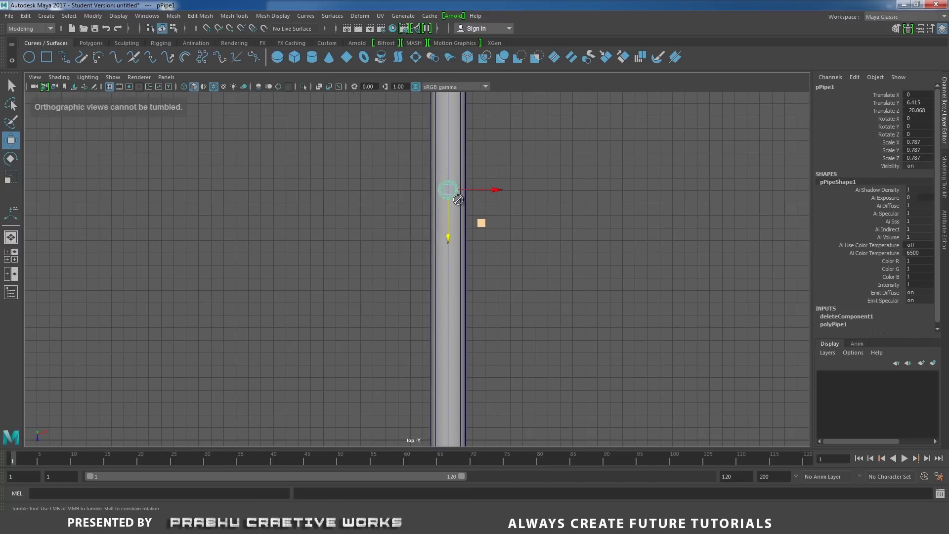
{"action": "scroll", "coordinate": [527, 252], "scroll_direction": "up", "scroll_amount": 1}
{"action": "key", "text": "r"}
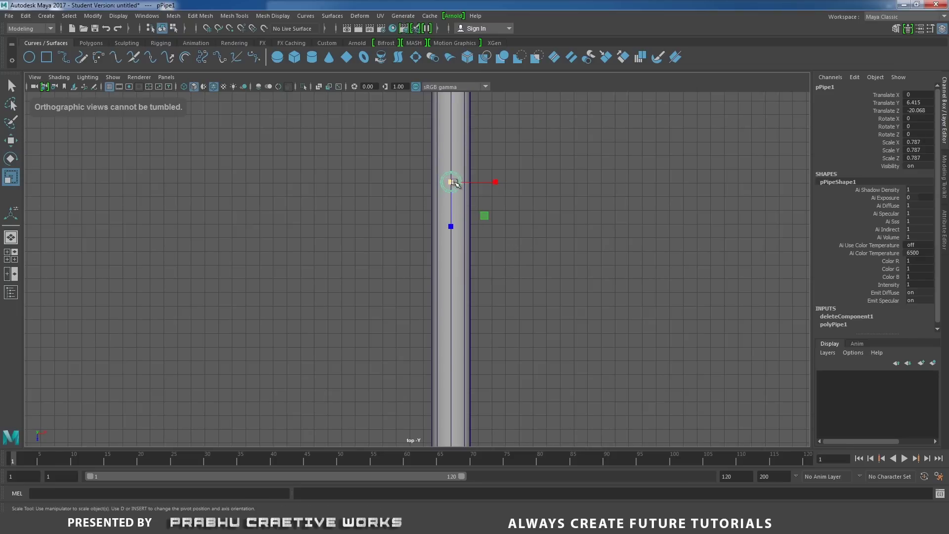
{"action": "left_click", "coordinate": [453, 182]}
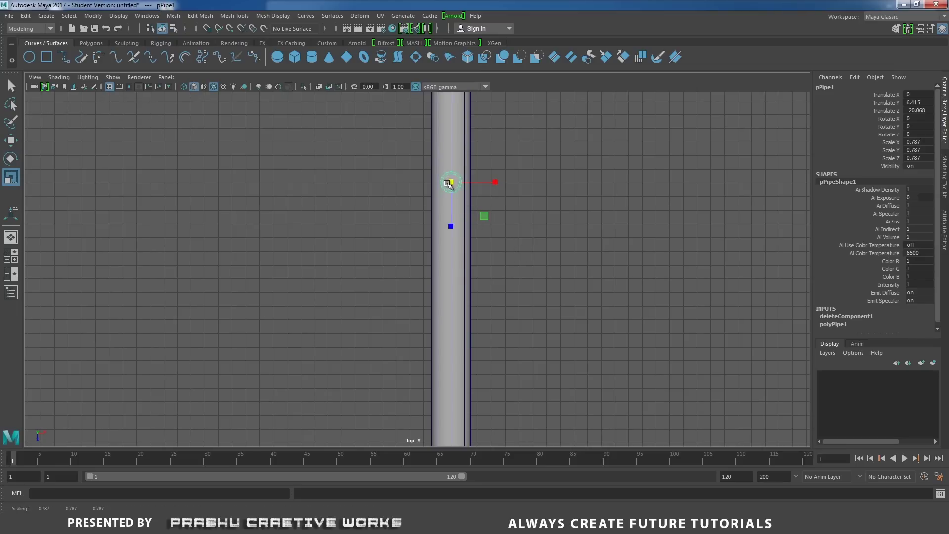
{"action": "left_click_drag", "start_coordinate": [448, 184], "coordinate": [450, 185]}
{"action": "key", "text": "space"}
{"action": "left_click_drag", "start_coordinate": [503, 222], "coordinate": [501, 242]}
{"action": "left_click", "coordinate": [144, 155]}
Turn Wireframe on Shaded off in the perspective view and switch it back on
{"action": "left_click", "coordinate": [69, 79]}
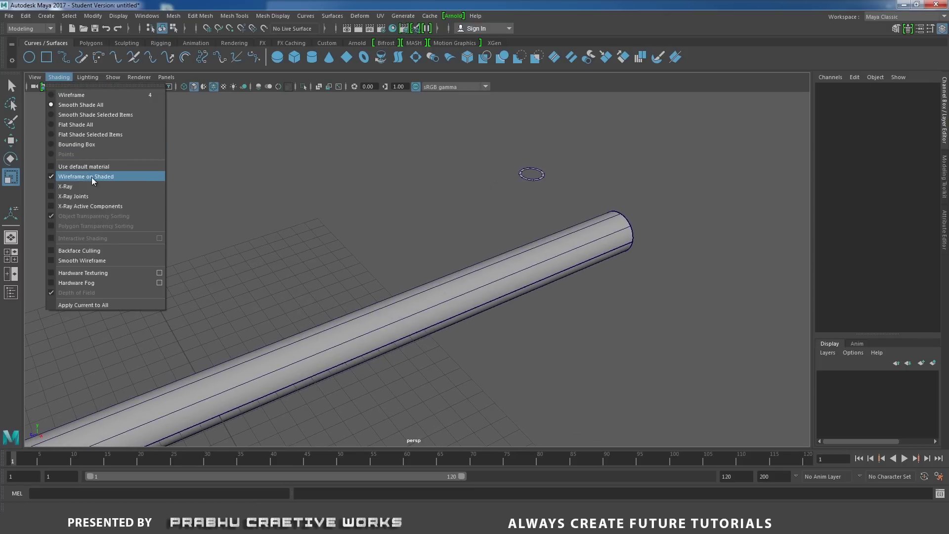
{"action": "left_click", "coordinate": [55, 176]}
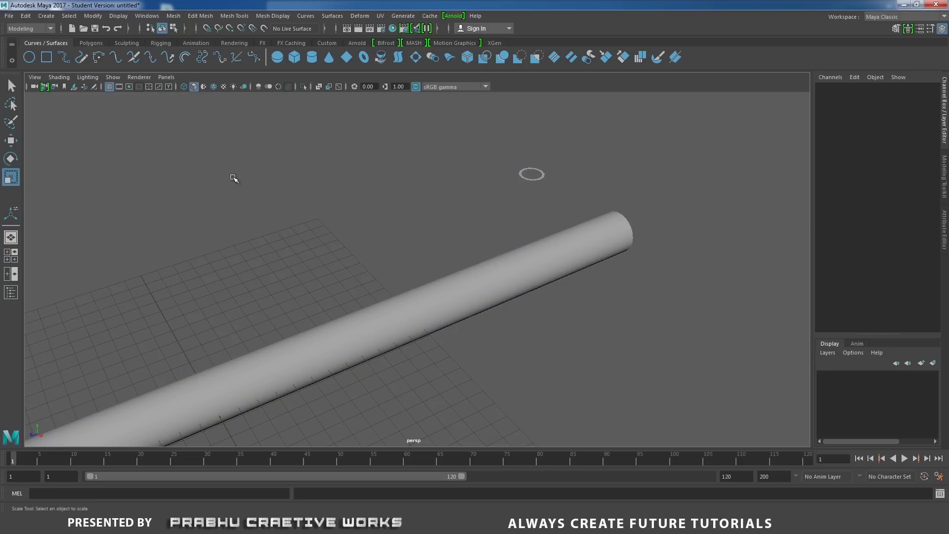
{"action": "left_click", "coordinate": [59, 77]}
{"action": "left_click", "coordinate": [68, 178]}
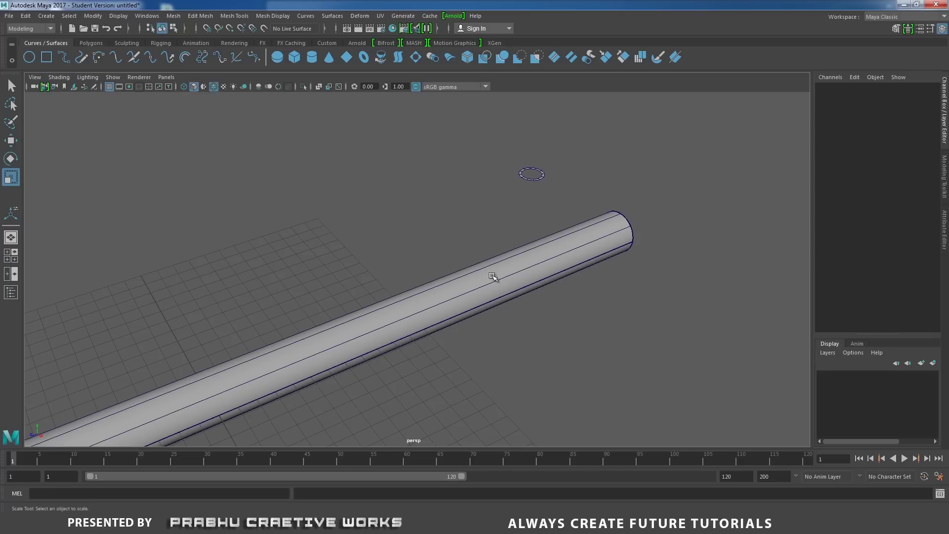
Make the long NURBS cylinder a live surface
{"action": "mouse_move", "coordinate": [504, 287]}
{"action": "left_mouse_down", "text": "alt"}
{"action": "mouse_move", "coordinate": [665, 257]}
{"action": "mouse_move", "coordinate": [526, 287]}
{"action": "mouse_move", "coordinate": [468, 194]}
{"action": "left_mouse_up", "text": "alt"}
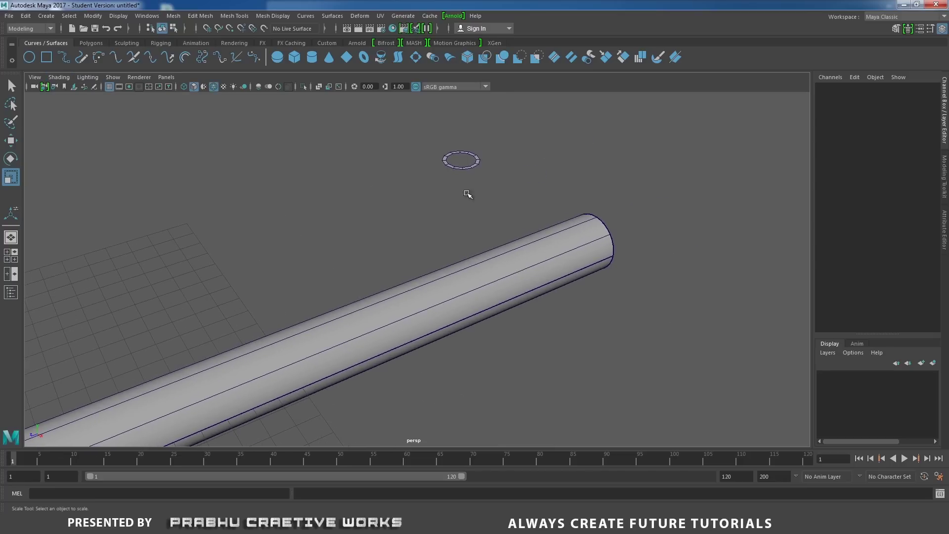
{"action": "left_click_drag", "start_coordinate": [410, 230], "coordinate": [496, 377]}
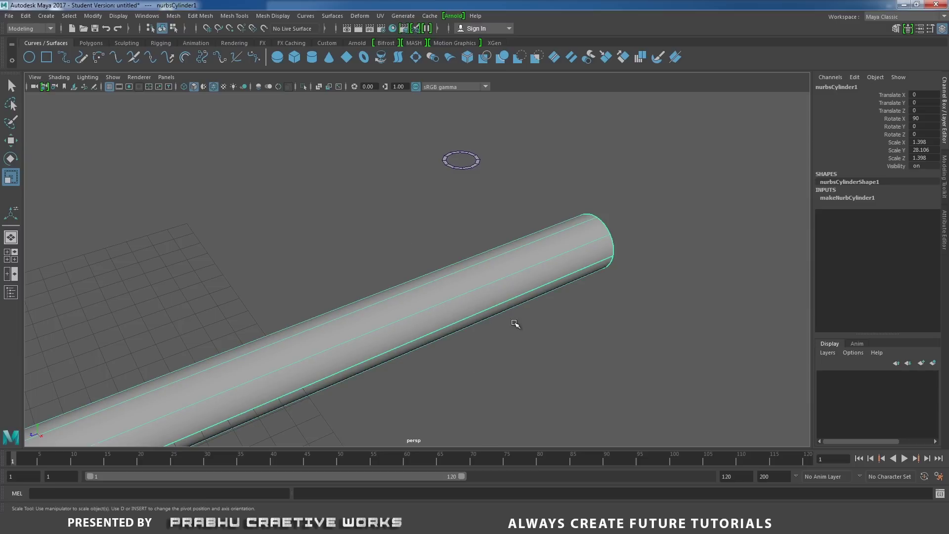
{"action": "left_click", "coordinate": [94, 16]}
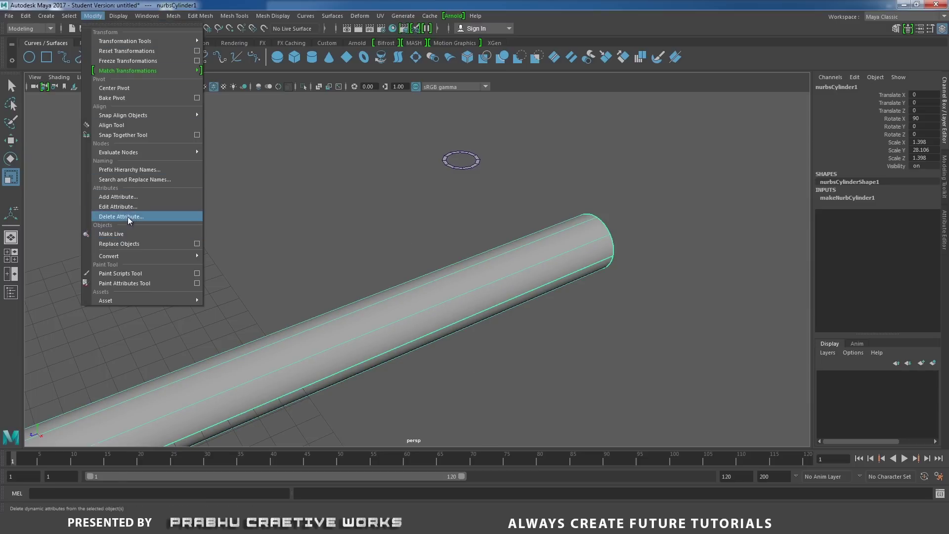
{"action": "left_click", "coordinate": [124, 235]}
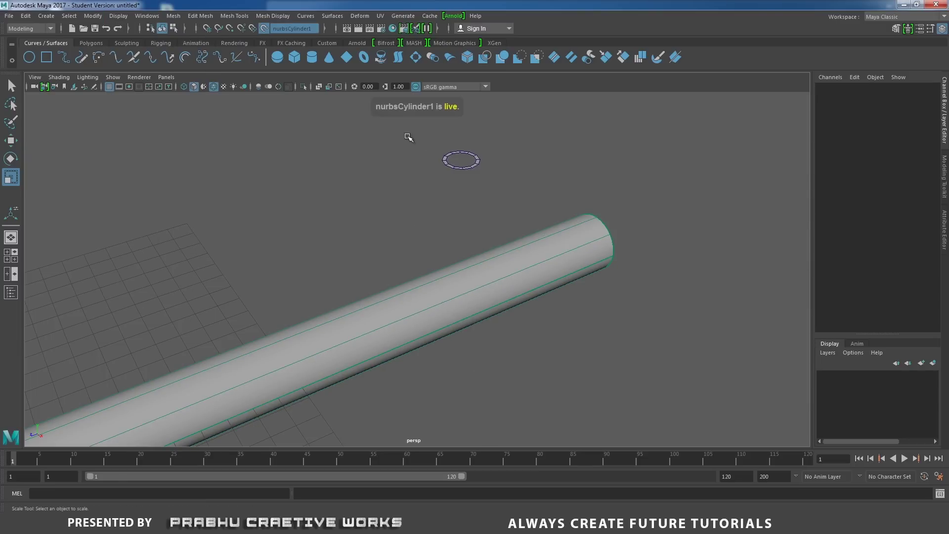
Conform the flat polygon ring to the live cylinder surface using the Conform command
{"action": "left_click_drag", "start_coordinate": [409, 138], "coordinate": [512, 192]}
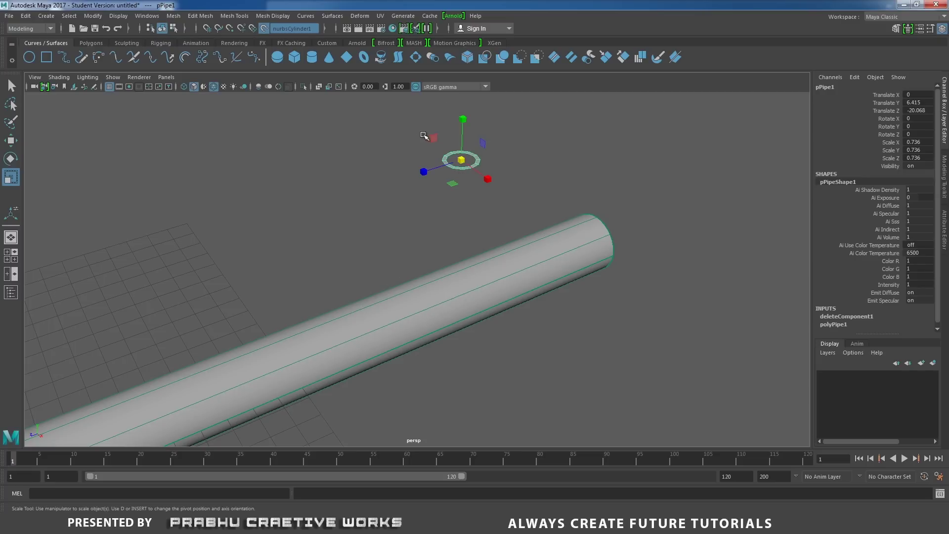
{"action": "left_click", "coordinate": [393, 121]}
{"action": "left_click_drag", "start_coordinate": [400, 122], "coordinate": [512, 192]}
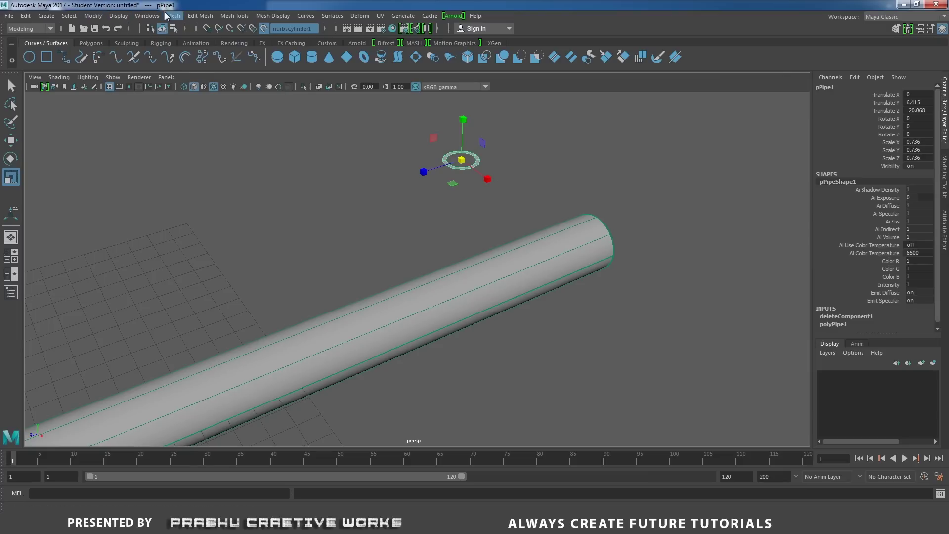
{"action": "left_click", "coordinate": [171, 15]}
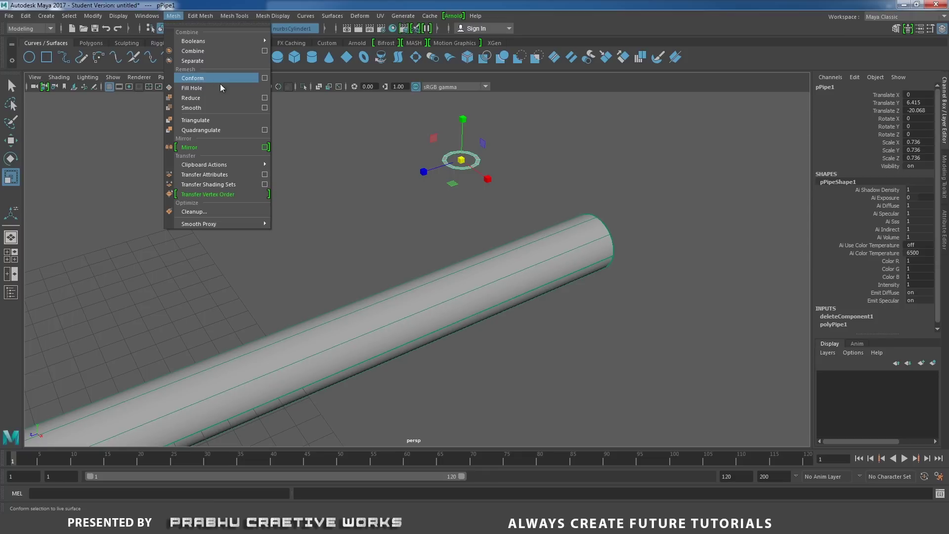
{"action": "left_click", "coordinate": [203, 79]}
{"action": "left_click_drag", "start_coordinate": [390, 240], "coordinate": [356, 212], "text": "alt"}
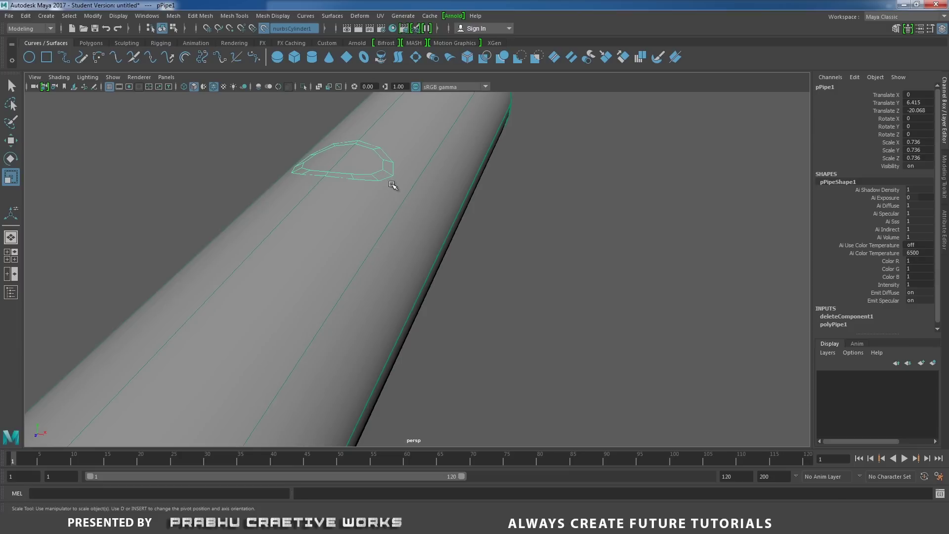
{"action": "left_click_drag", "start_coordinate": [392, 185], "coordinate": [537, 365], "text": "alt"}
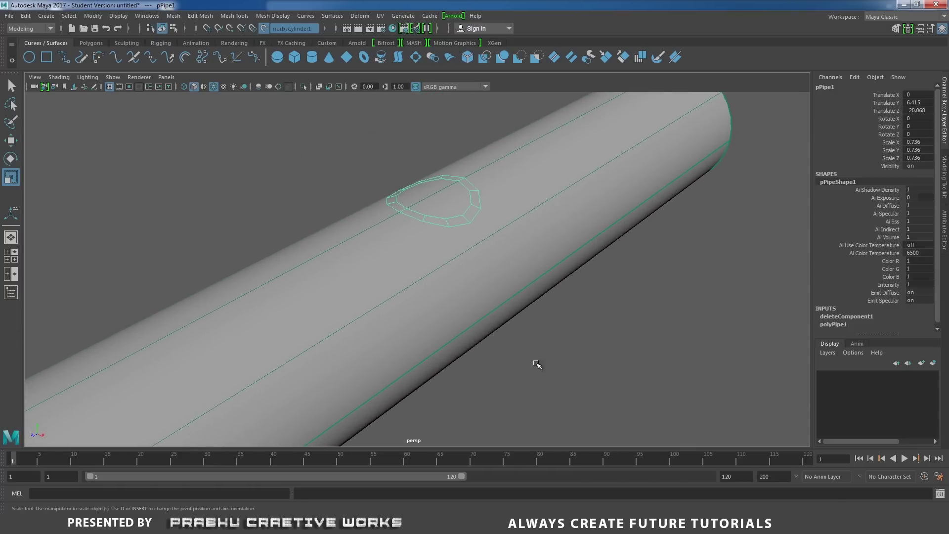
Check the flute reference photo in Windows Photo Viewer, return to Maya and set the modeling symmetry to Object X
{"action": "key", "text": "alt+Tab"}
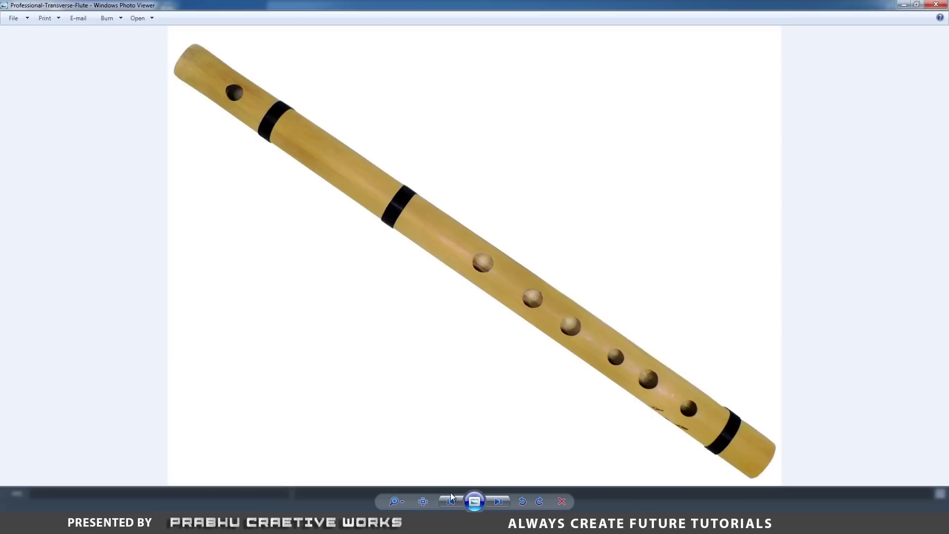
{"action": "key", "text": "alt+Tab"}
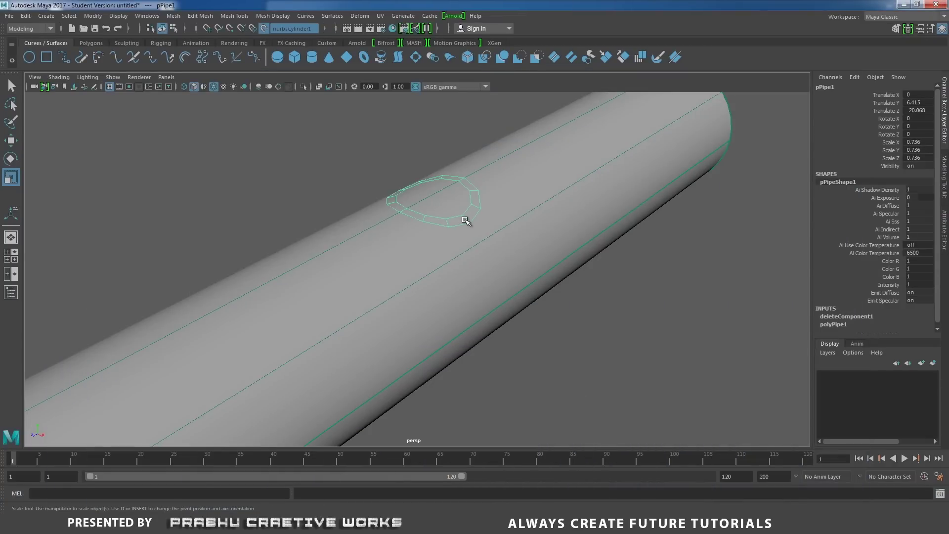
{"action": "left_click", "coordinate": [946, 193]}
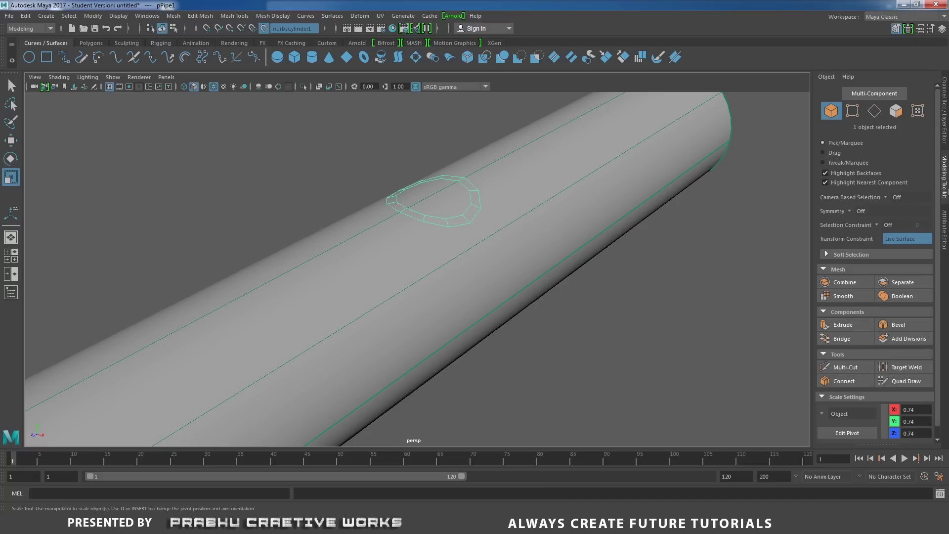
{"action": "left_click", "coordinate": [848, 212]}
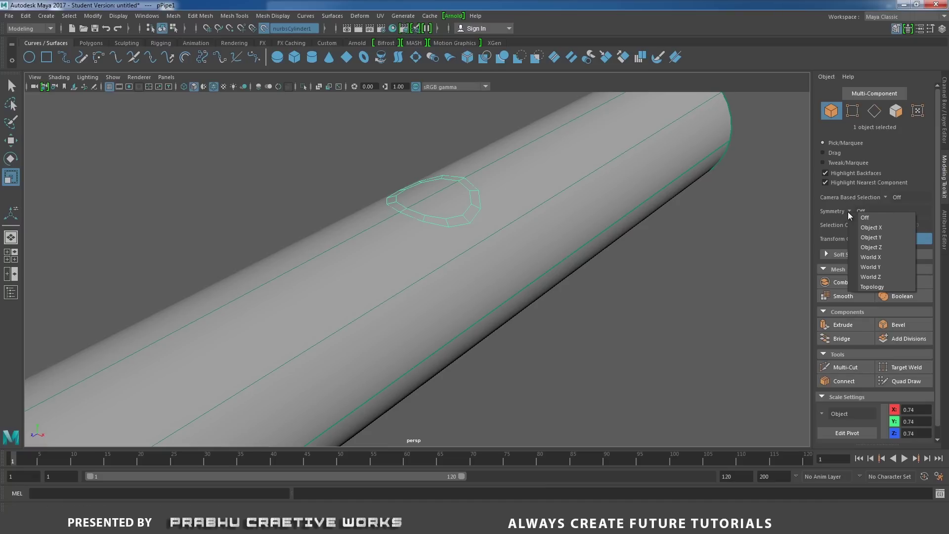
{"action": "left_click", "coordinate": [871, 227]}
{"action": "left_click_drag", "start_coordinate": [505, 245], "coordinate": [414, 195], "text": "alt"}
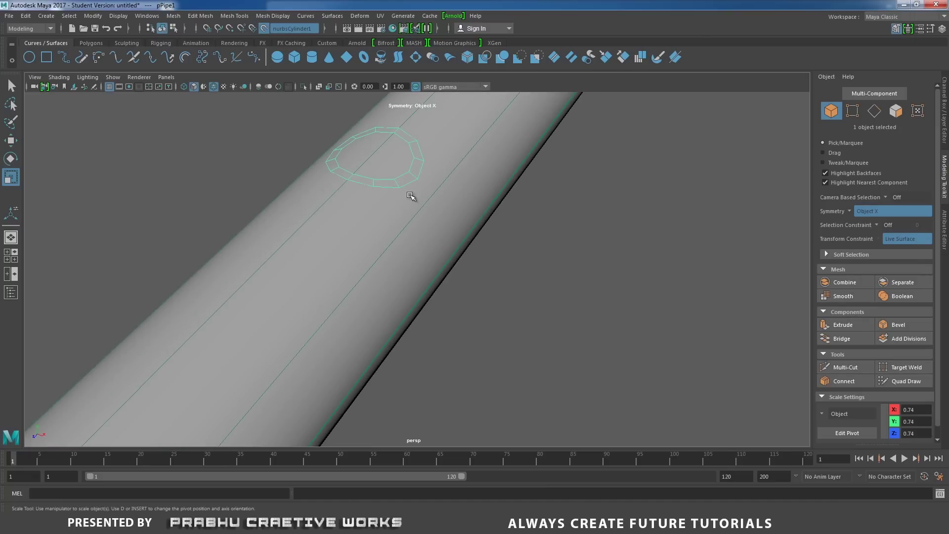
{"action": "right_click_drag", "start_coordinate": [402, 183], "coordinate": [399, 153]}
{"action": "left_click", "coordinate": [406, 183]}
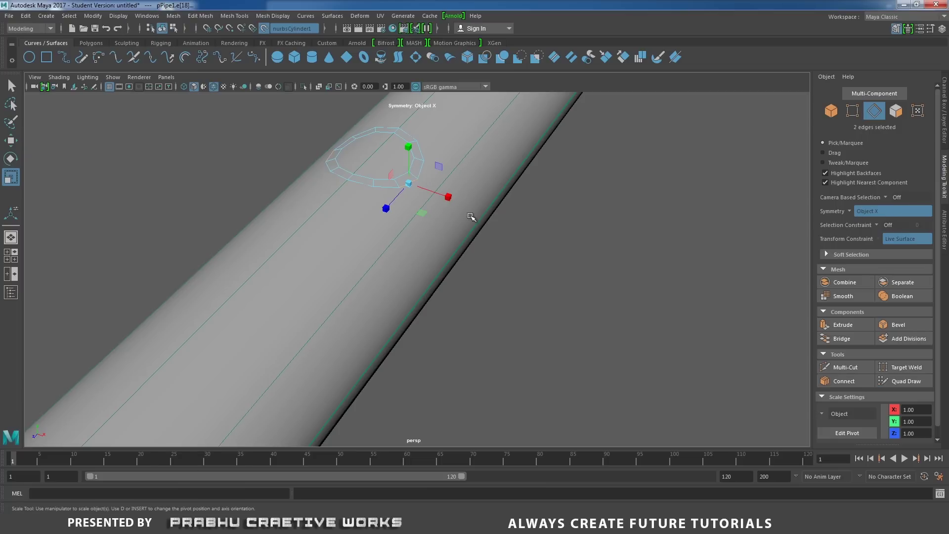
{"action": "key", "text": "q"}
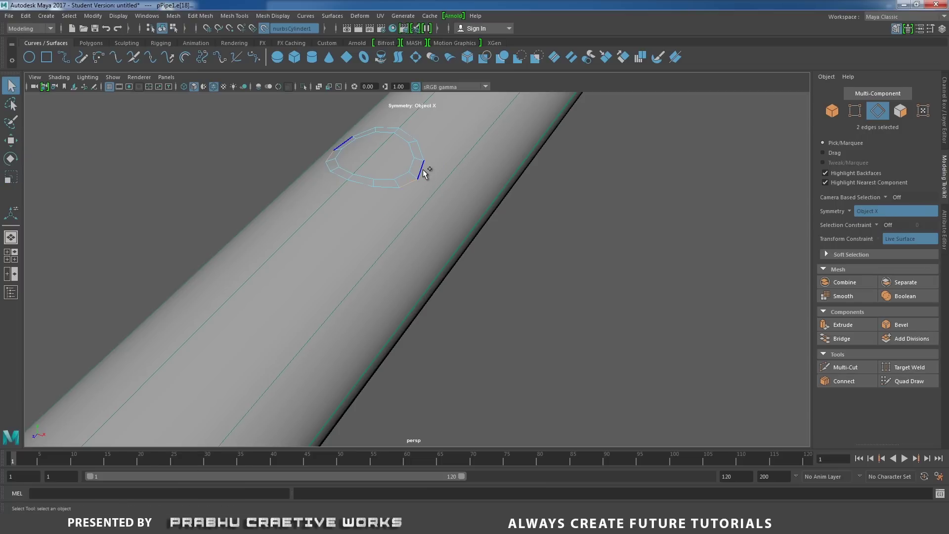
{"action": "left_click", "coordinate": [361, 170], "text": "shift"}
{"action": "left_click", "coordinate": [581, 238]}
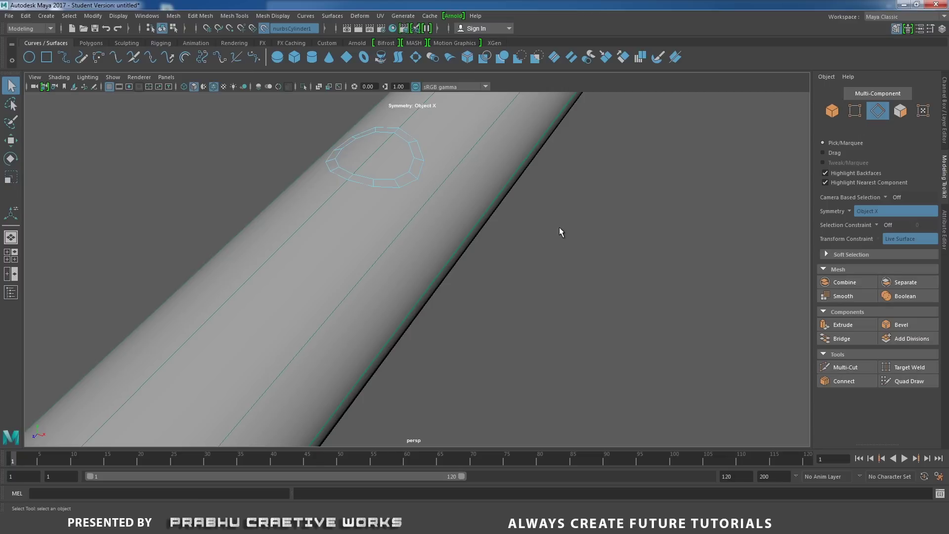
Turn off the live state of the cylinder so transforms are no longer constrained to its surface
{"action": "left_click", "coordinate": [94, 16]}
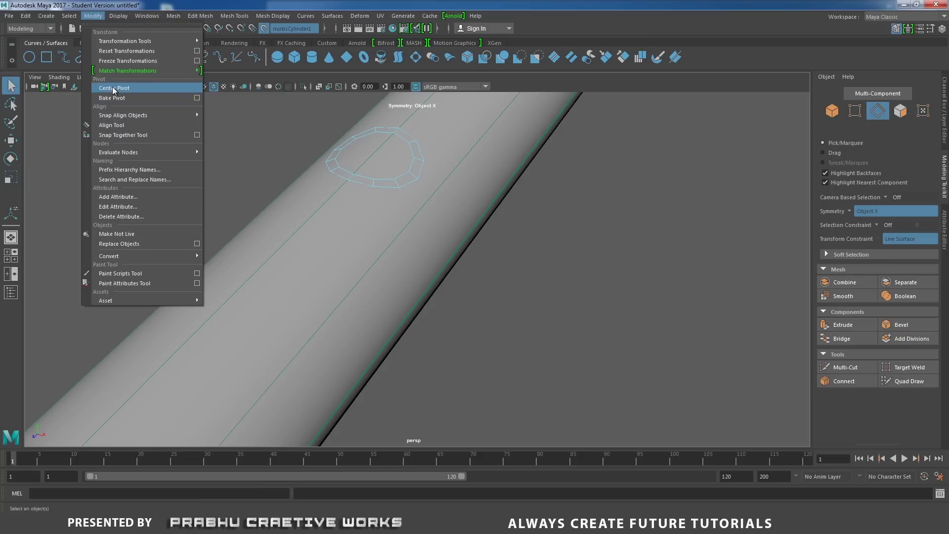
{"action": "left_click", "coordinate": [124, 234]}
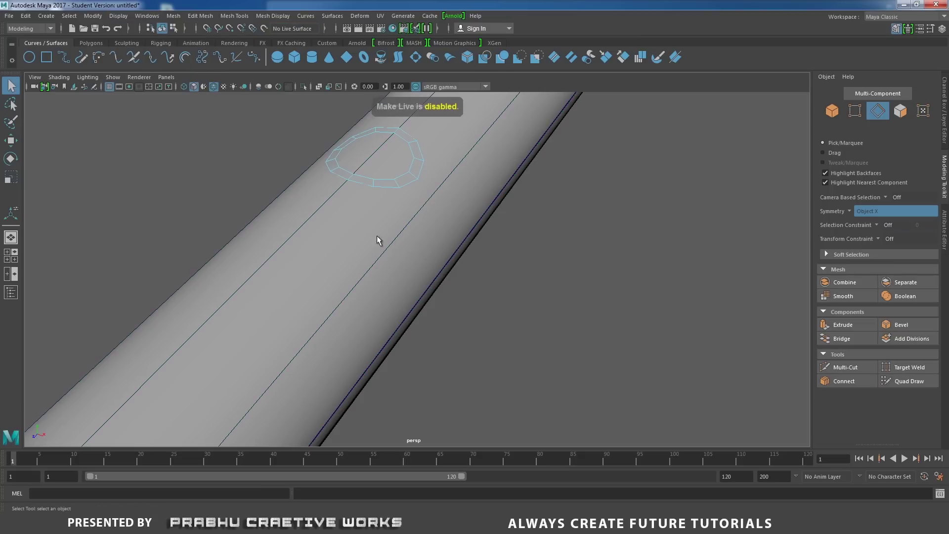
{"action": "left_click", "coordinate": [397, 236]}
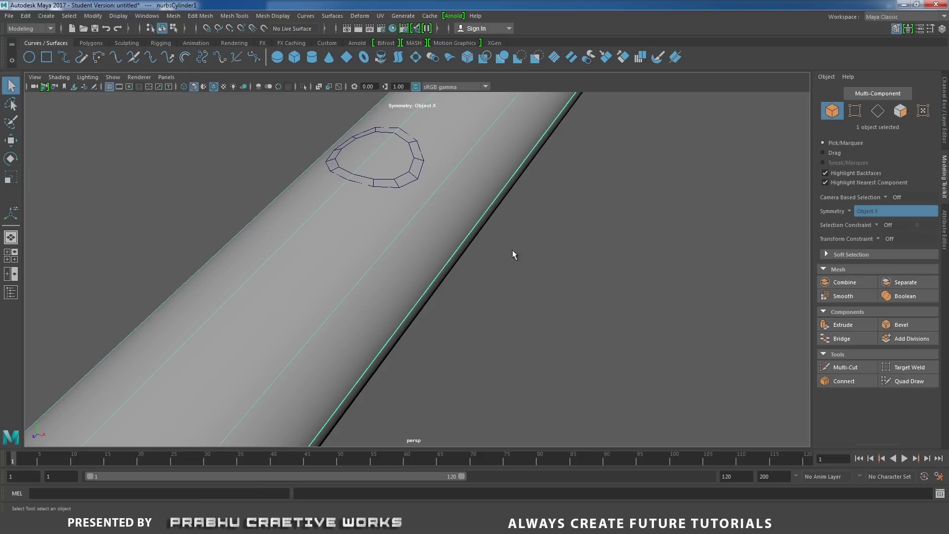
Extrude two neighbouring outer edges on each side of the conformed ring and move them outward to about X 1.05
{"action": "left_click", "coordinate": [400, 186]}
{"action": "right_click_drag", "start_coordinate": [404, 188], "coordinate": [411, 178]}
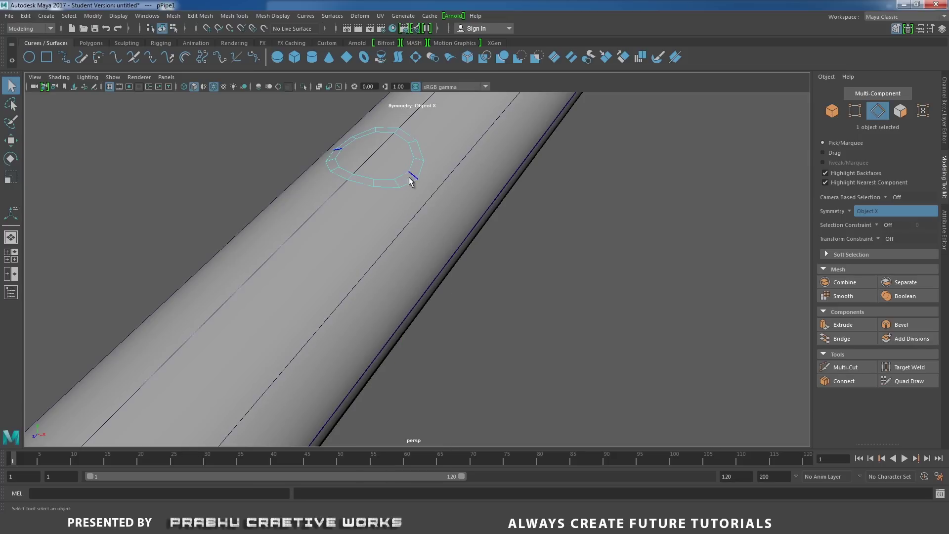
{"action": "left_click", "coordinate": [414, 182]}
{"action": "right_click_drag", "start_coordinate": [534, 194], "coordinate": [532, 215], "text": "shift"}
{"action": "mouse_move", "coordinate": [426, 221]}
{"action": "left_mouse_down", "text": "alt"}
{"action": "mouse_move", "coordinate": [561, 190]}
{"action": "mouse_move", "coordinate": [483, 227]}
{"action": "mouse_move", "coordinate": [544, 257]}
{"action": "mouse_move", "coordinate": [492, 225]}
{"action": "mouse_move", "coordinate": [402, 214]}
{"action": "mouse_move", "coordinate": [430, 217]}
{"action": "left_mouse_up", "text": "alt"}
{"action": "key", "text": "w"}
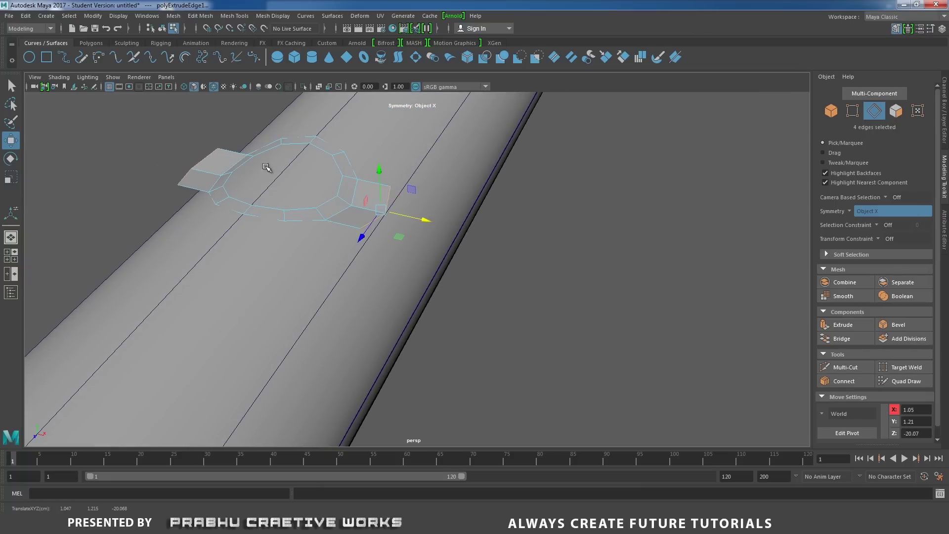
Flatten the extruded edges along X and lower them onto the cylinder surface at about X 1.01, Y 1.03
{"action": "key", "text": "r"}
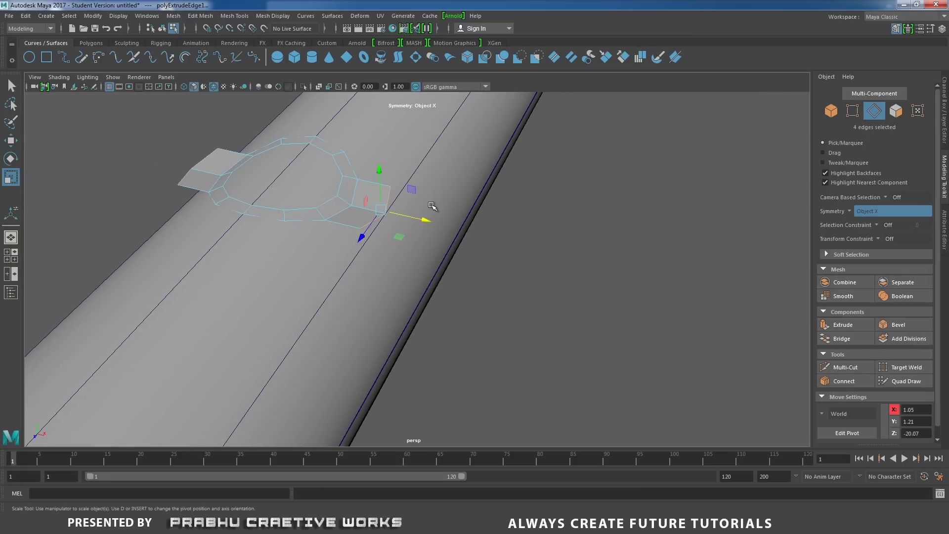
{"action": "left_click_drag", "start_coordinate": [422, 219], "coordinate": [371, 207]}
{"action": "left_click_drag", "start_coordinate": [371, 208], "coordinate": [347, 212], "text": "alt"}
{"action": "left_click_drag", "start_coordinate": [502, 252], "coordinate": [559, 367]}
{"action": "key", "text": "w"}
{"action": "left_click_drag", "start_coordinate": [408, 291], "coordinate": [408, 315]}
{"action": "left_click_drag", "start_coordinate": [449, 372], "coordinate": [377, 279]}
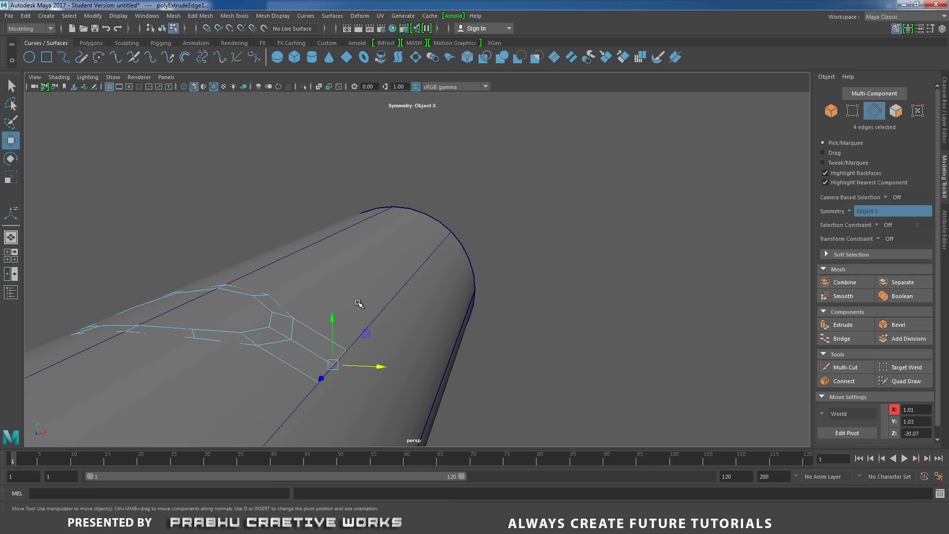
{"action": "left_click", "coordinate": [331, 318], "text": "shift"}
{"action": "key", "text": "ctrl+z"}
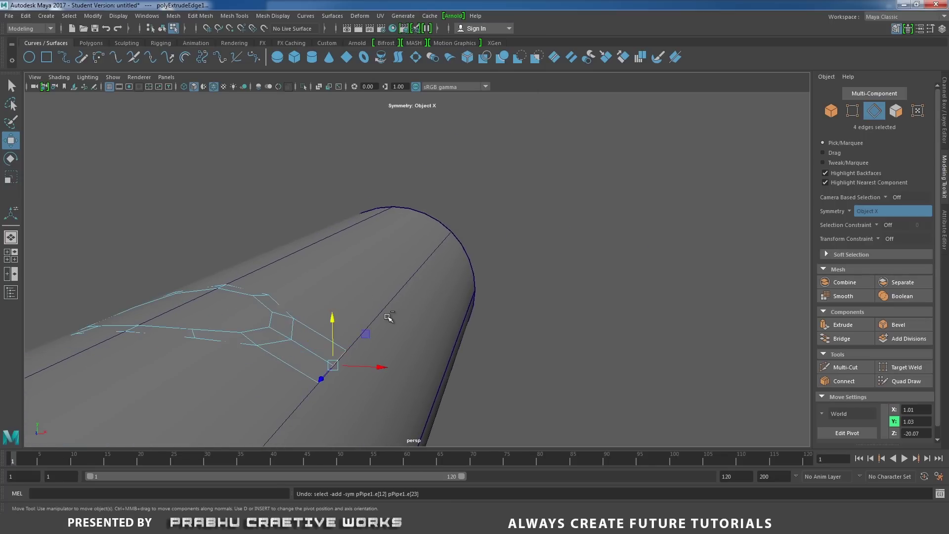
Extrude the strip's end edges again and move them down around the cylinder to about X 1.24, Y 0.67
{"action": "left_click_drag", "start_coordinate": [394, 335], "coordinate": [549, 299], "text": "alt"}
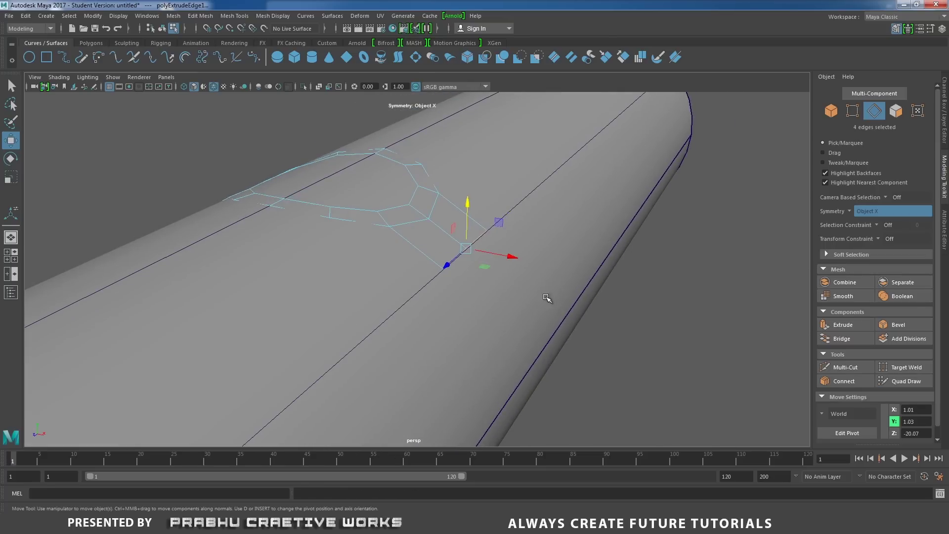
{"action": "right_click", "coordinate": [564, 286], "text": "shift"}
{"action": "left_click", "coordinate": [561, 302]}
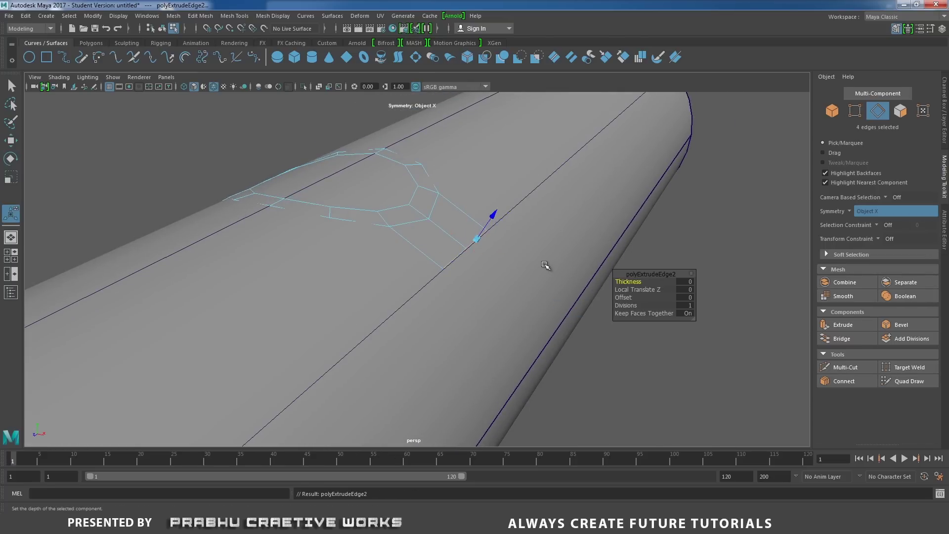
{"action": "key", "text": "w"}
{"action": "left_click_drag", "start_coordinate": [515, 255], "coordinate": [554, 267]}
{"action": "left_click_drag", "start_coordinate": [511, 213], "coordinate": [509, 270]}
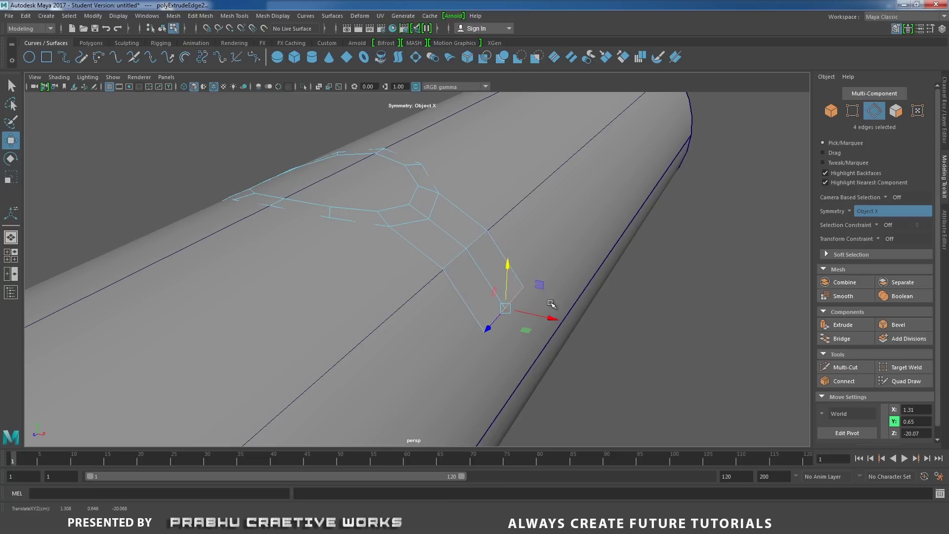
{"action": "left_click_drag", "start_coordinate": [548, 320], "coordinate": [539, 318]}
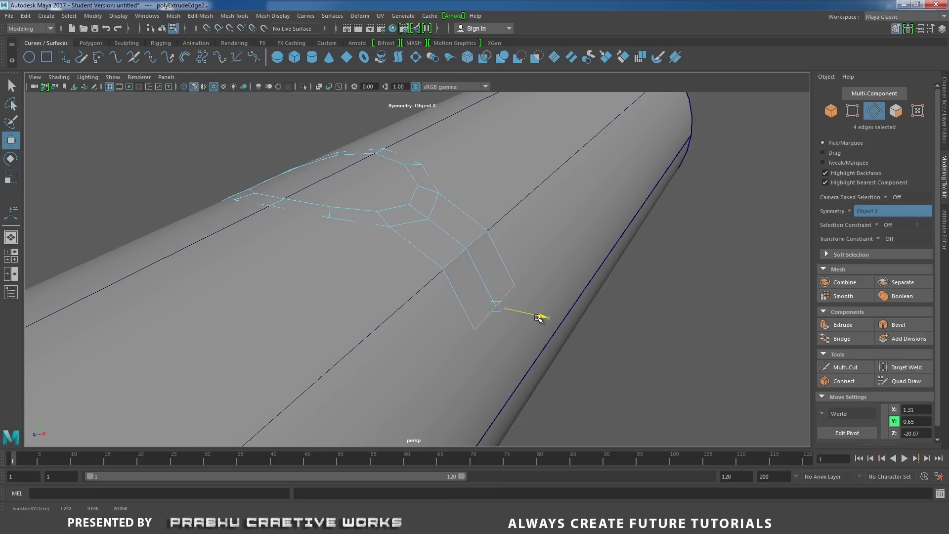
{"action": "left_click_drag", "start_coordinate": [500, 266], "coordinate": [500, 261]}
{"action": "left_click_drag", "start_coordinate": [501, 261], "coordinate": [509, 249], "text": "alt"}
Select the first row of extruded edges and nudge it slightly up and inward to fit the cylinder's curvature
{"action": "left_click", "coordinate": [379, 345]}
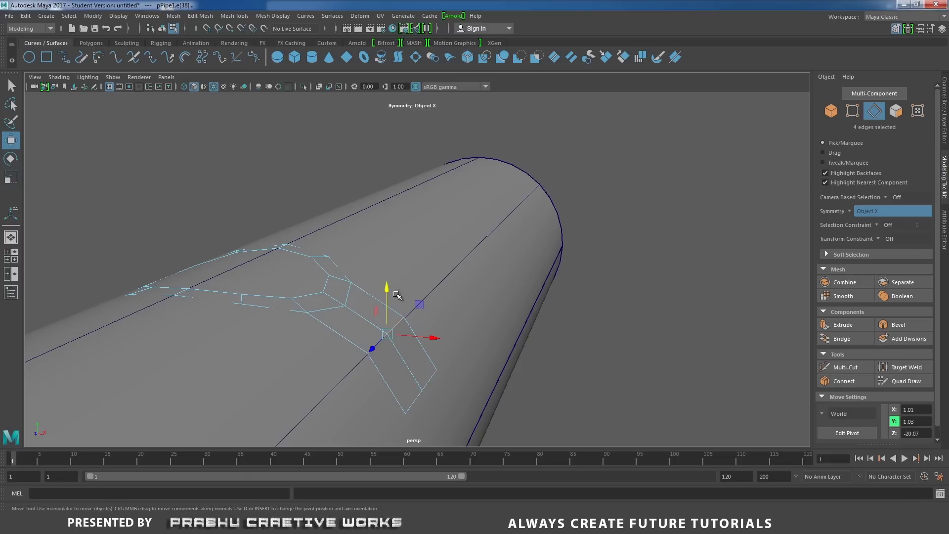
{"action": "left_click_drag", "start_coordinate": [388, 297], "coordinate": [388, 294]}
{"action": "left_click_drag", "start_coordinate": [441, 344], "coordinate": [433, 344]}
{"action": "left_click_drag", "start_coordinate": [433, 343], "coordinate": [435, 292], "text": "alt"}
Extrude the lowest edges of the strip once more and move them down and outward to about X 1.36, Y 0.45
{"action": "left_click", "coordinate": [442, 310]}
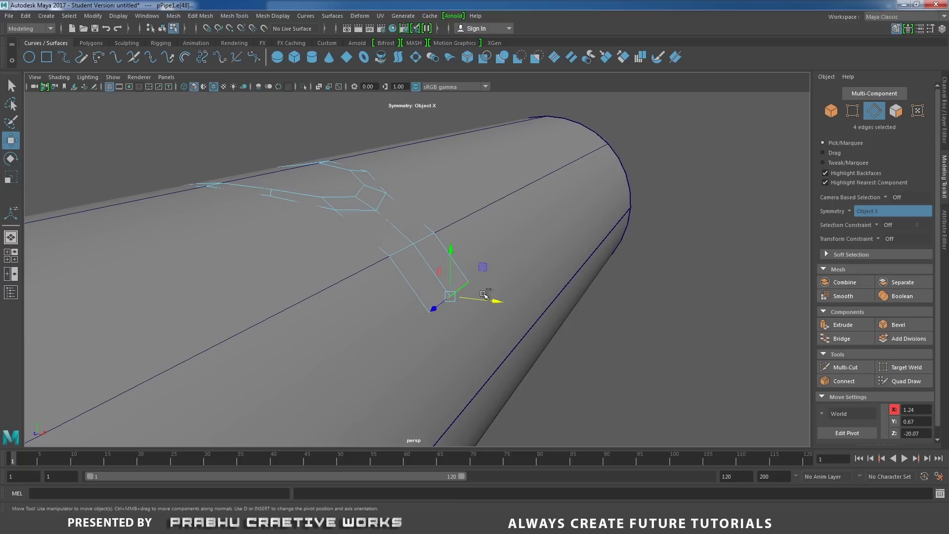
{"action": "right_click_drag", "start_coordinate": [644, 298], "coordinate": [583, 309], "text": "shift"}
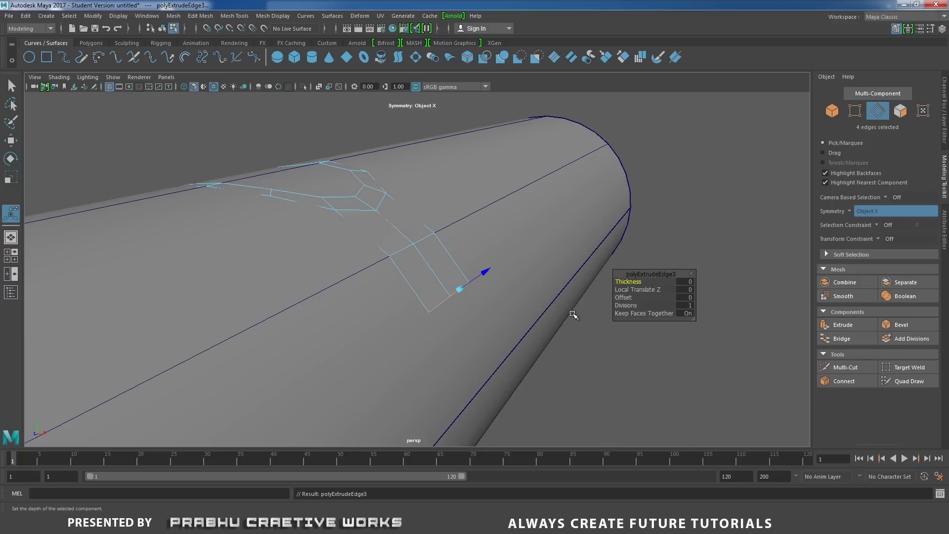
{"action": "key", "text": "w"}
{"action": "left_click_drag", "start_coordinate": [452, 250], "coordinate": [457, 284]}
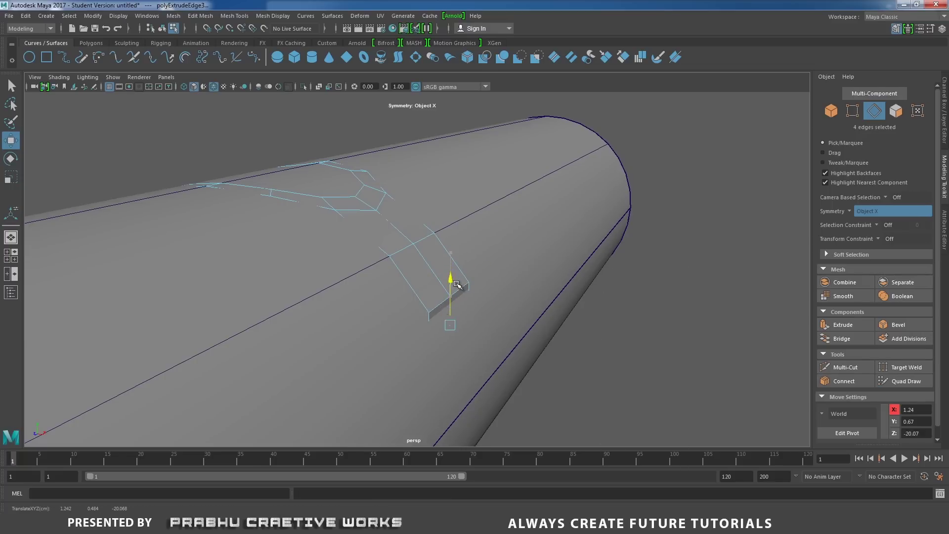
{"action": "left_click_drag", "start_coordinate": [501, 339], "coordinate": [519, 344]}
Raise the second row of extruded edges to about Y 0.73 and shift it slightly inward along X
{"action": "key", "text": "ctrl+z"}
{"action": "key", "text": "ctrl+z"}
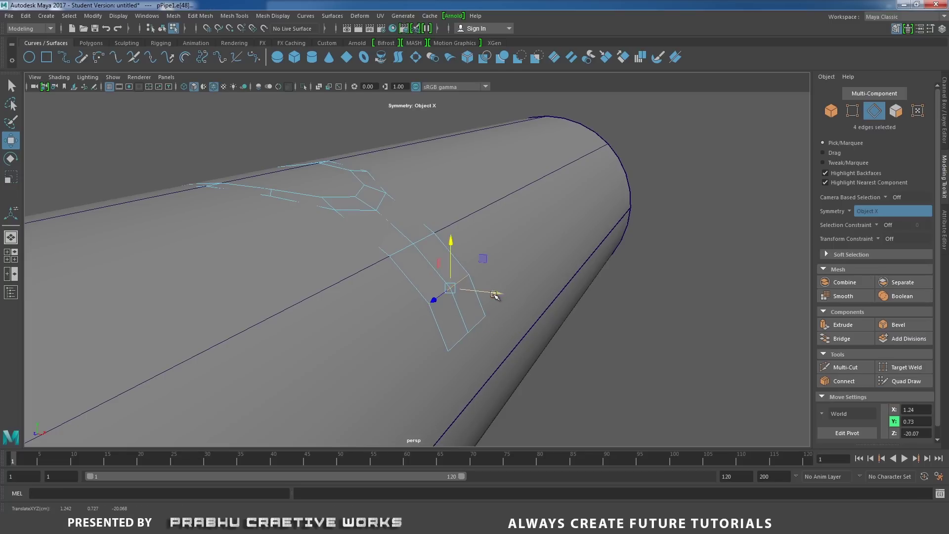
{"action": "left_click_drag", "start_coordinate": [496, 292], "coordinate": [486, 292]}
Extrude the strip's lowest edges again and move them down and outward to about X 1.45, Y 0.05
{"action": "scroll", "coordinate": [288, 298], "scroll_direction": "down", "scroll_amount": 1}
{"action": "left_click_drag", "start_coordinate": [288, 299], "coordinate": [500, 144], "text": "alt"}
{"action": "right_click_drag", "start_coordinate": [500, 144], "coordinate": [437, 389], "text": "alt"}
{"action": "left_click_drag", "start_coordinate": [437, 390], "coordinate": [519, 262], "text": "alt"}
{"action": "left_click", "coordinate": [466, 216]}
{"action": "left_click", "coordinate": [474, 209], "text": "shift"}
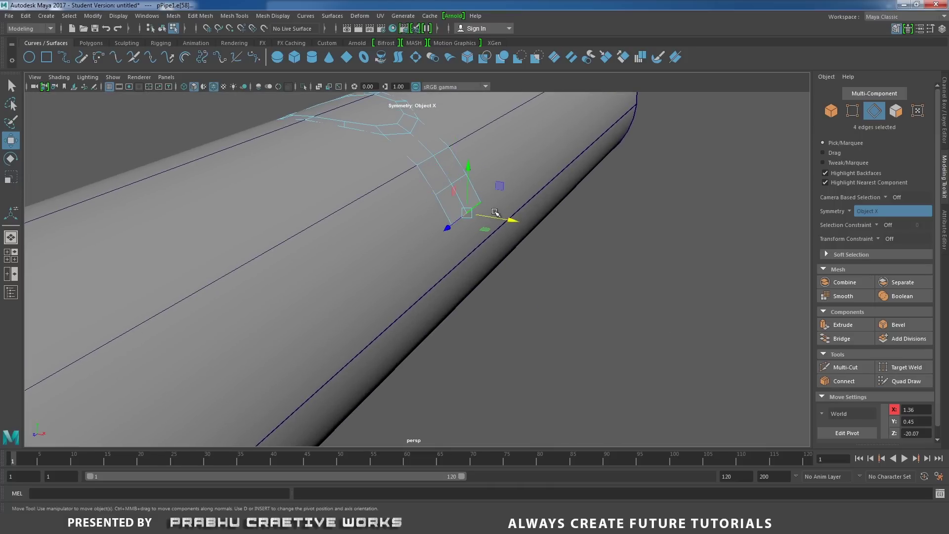
{"action": "right_click_drag", "start_coordinate": [583, 210], "coordinate": [577, 238], "text": "shift"}
{"action": "key", "text": "w"}
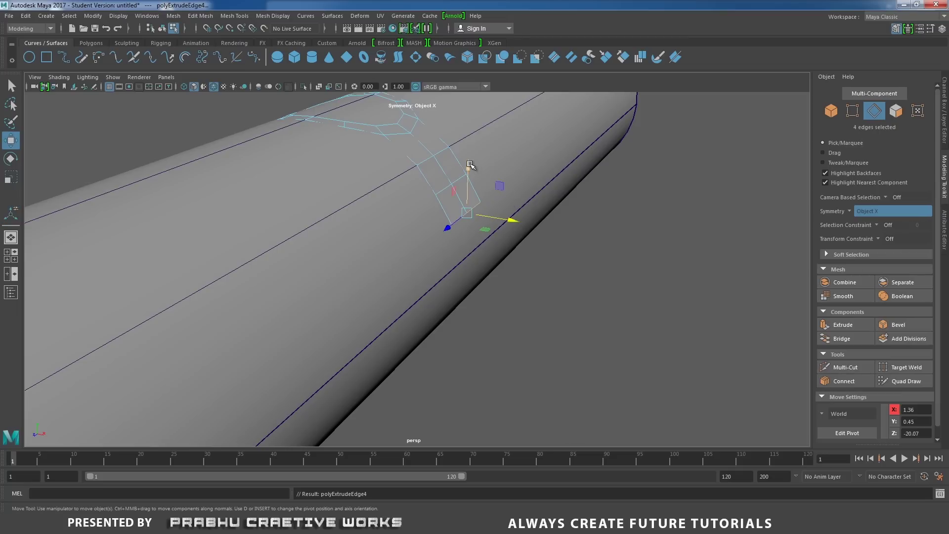
{"action": "left_click_drag", "start_coordinate": [470, 170], "coordinate": [469, 197]}
{"action": "left_click_drag", "start_coordinate": [511, 251], "coordinate": [514, 250]}
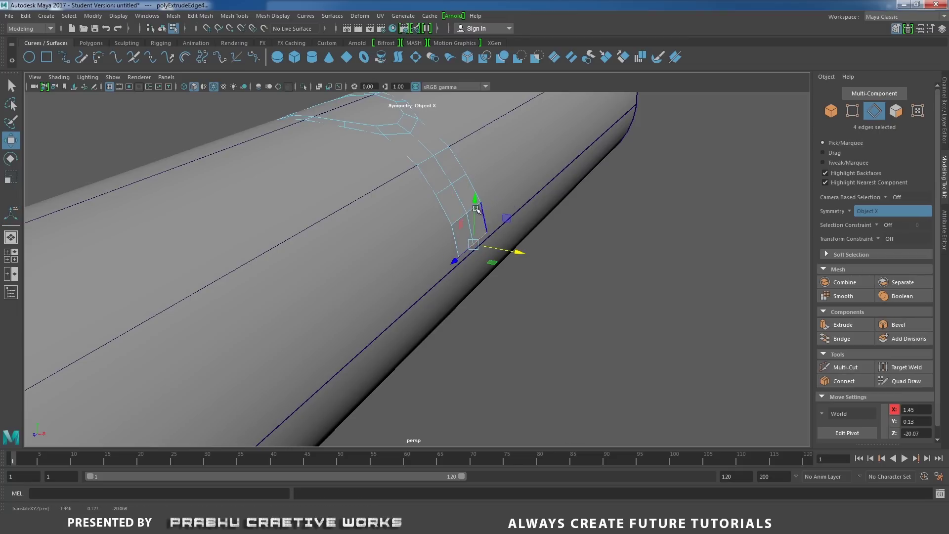
{"action": "mouse_move", "coordinate": [477, 220]}
{"action": "left_mouse_down"}
{"action": "mouse_move", "coordinate": [479, 206]}
{"action": "mouse_move", "coordinate": [477, 213]}
{"action": "left_mouse_up"}
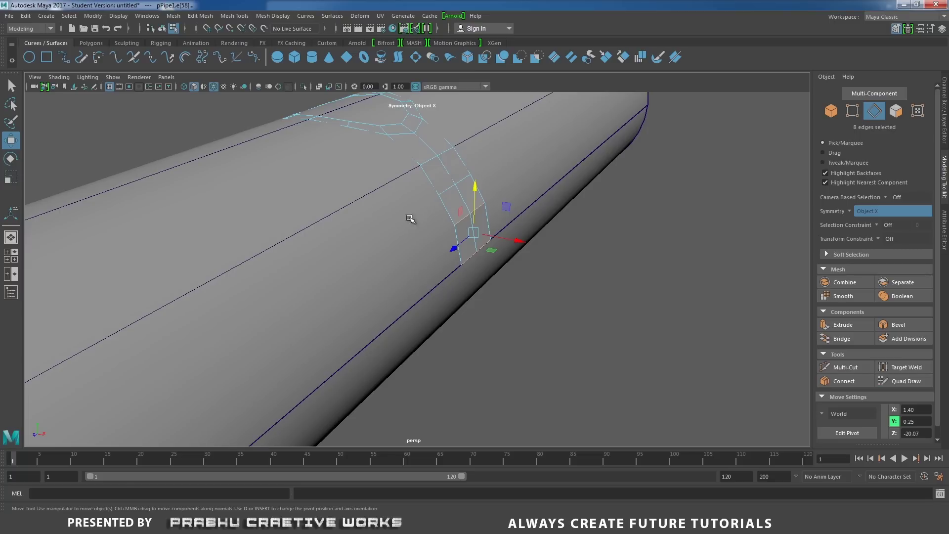
Select the second row of extruded edges, lower it to about Y 0.72 and nudge it along X to fit the cylinder
{"action": "left_click", "coordinate": [447, 191]}
{"action": "left_click", "coordinate": [464, 180], "text": "shift"}
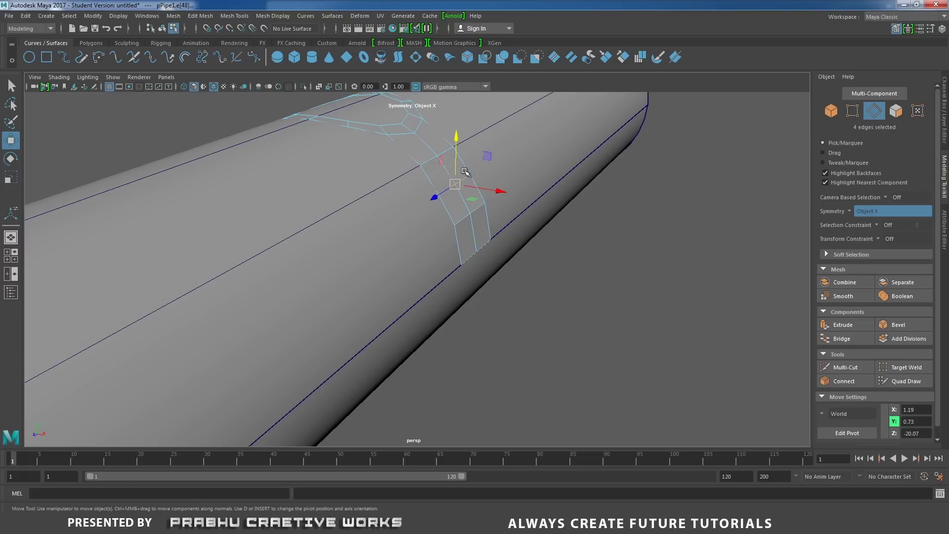
{"action": "left_click_drag", "start_coordinate": [457, 142], "coordinate": [455, 144]}
{"action": "left_click", "coordinate": [500, 192]}
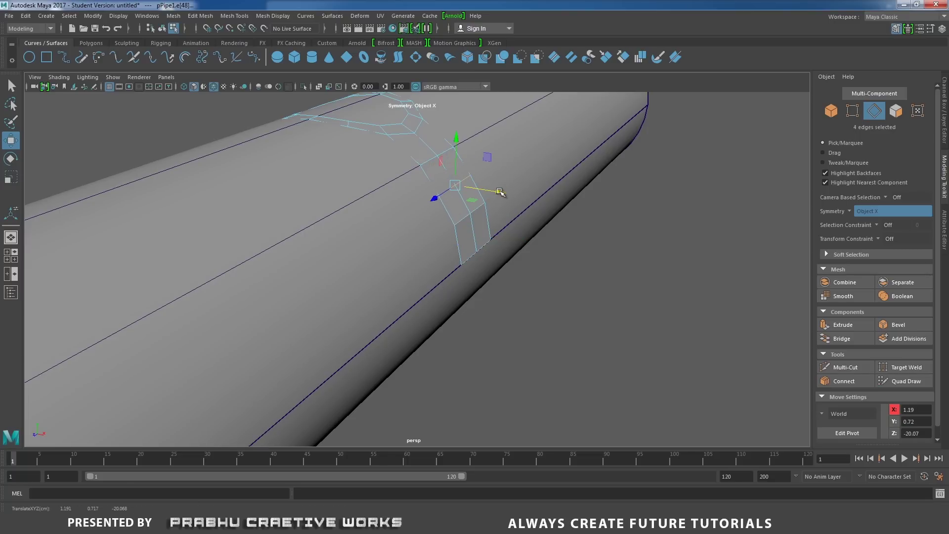
{"action": "left_click_drag", "start_coordinate": [501, 193], "coordinate": [472, 176]}
Select the third row of extruded edges and adjust it to about X 1.35, Y 0.41
{"action": "left_click", "coordinate": [466, 219]}
{"action": "left_click", "coordinate": [481, 208], "text": "shift"}
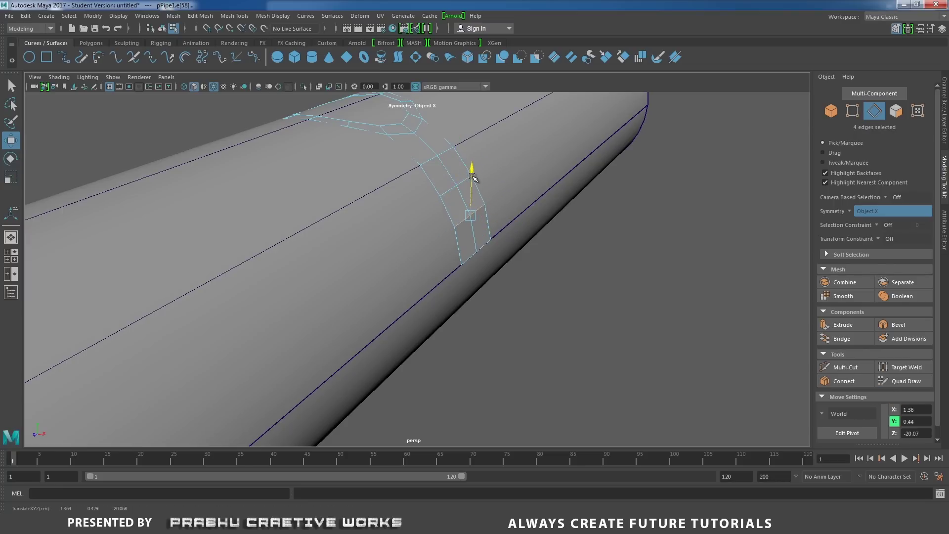
{"action": "left_click", "coordinate": [511, 223]}
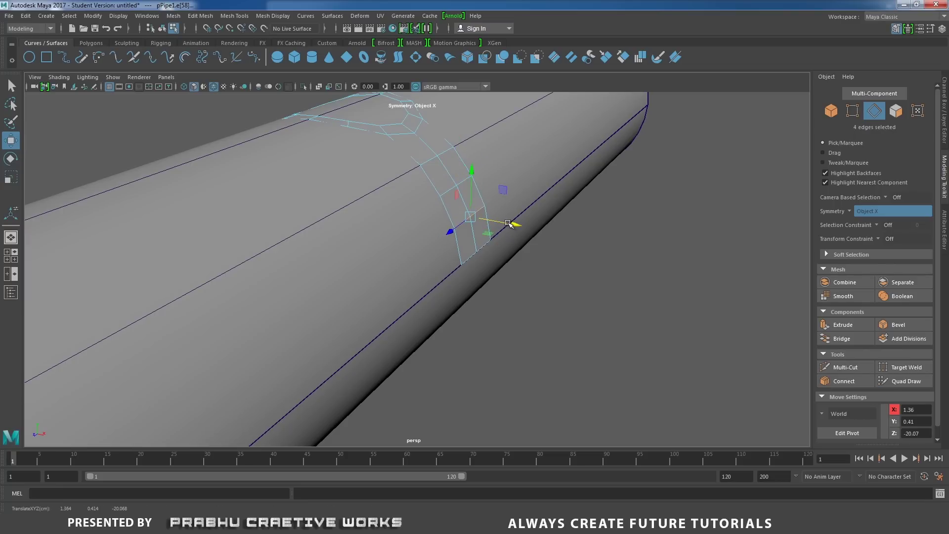
{"action": "left_click_drag", "start_coordinate": [511, 224], "coordinate": [512, 226]}
Select the strip's lowest edges and lower them to Y 0.00, level with the cylinder's side line
{"action": "left_click_drag", "start_coordinate": [513, 226], "coordinate": [544, 336], "text": "alt"}
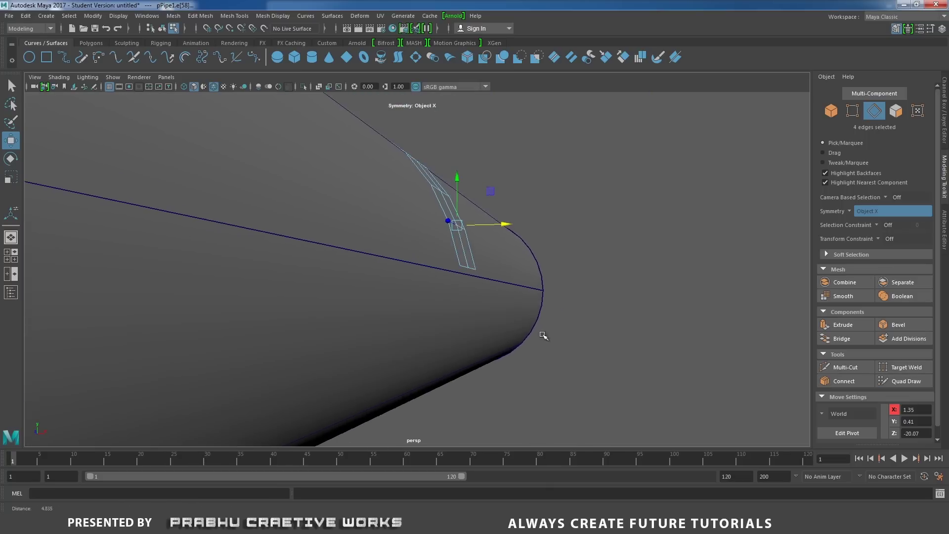
{"action": "left_click", "coordinate": [465, 267]}
{"action": "left_click", "coordinate": [475, 270], "text": "shift"}
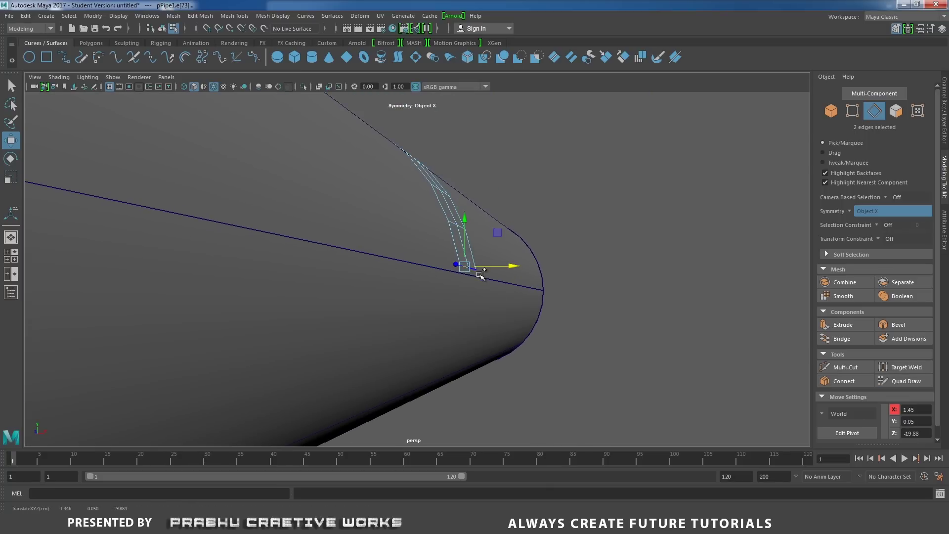
{"action": "left_click_drag", "start_coordinate": [457, 305], "coordinate": [568, 247], "text": "alt"}
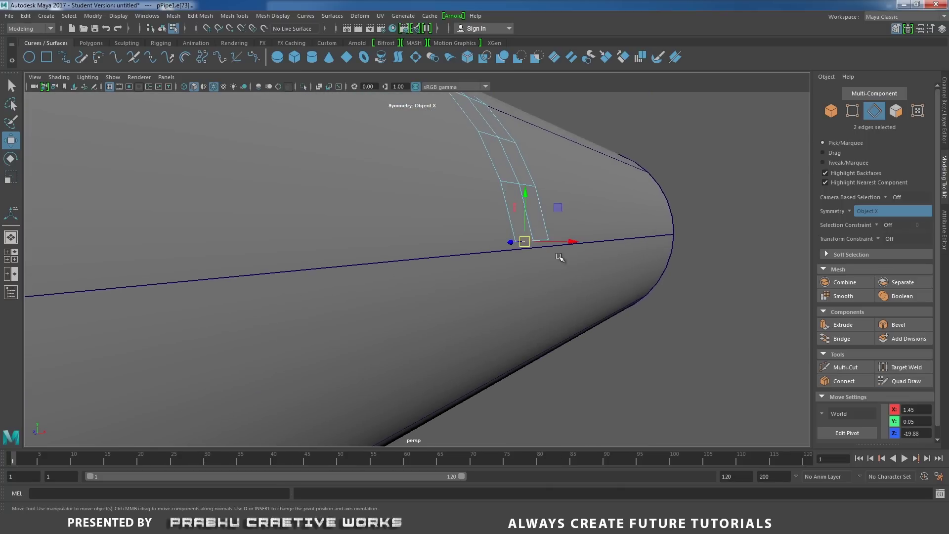
{"action": "left_click", "coordinate": [533, 220], "text": "shift"}
{"action": "left_click_drag", "start_coordinate": [535, 190], "coordinate": [539, 202]}
{"action": "left_click_drag", "start_coordinate": [543, 237], "coordinate": [491, 263], "text": "alt"}
{"action": "double_click", "coordinate": [494, 264]}
{"action": "key", "text": "ctrl+z"}
{"action": "right_click_drag", "start_coordinate": [541, 263], "coordinate": [541, 282], "text": "shift"}
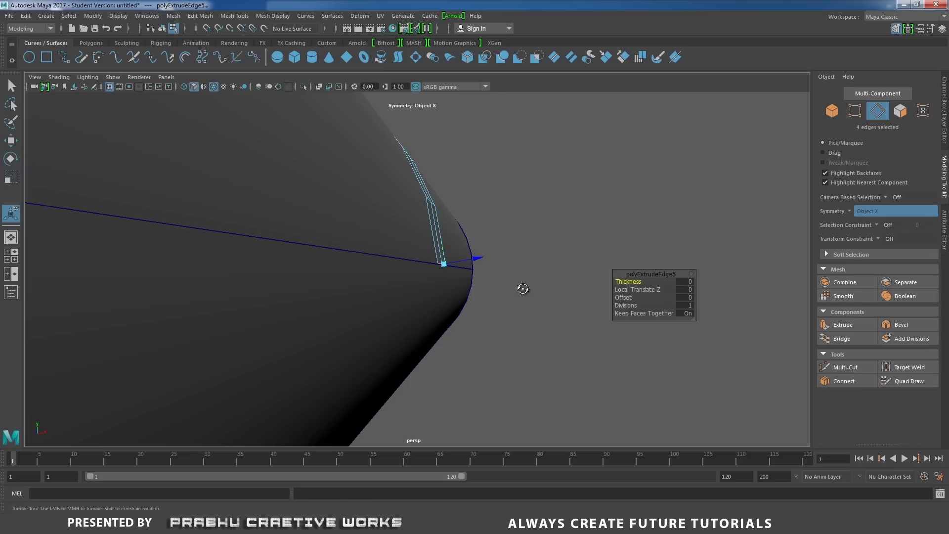
{"action": "left_click_drag", "start_coordinate": [540, 282], "coordinate": [509, 291], "text": "alt"}
{"action": "key", "text": "w"}
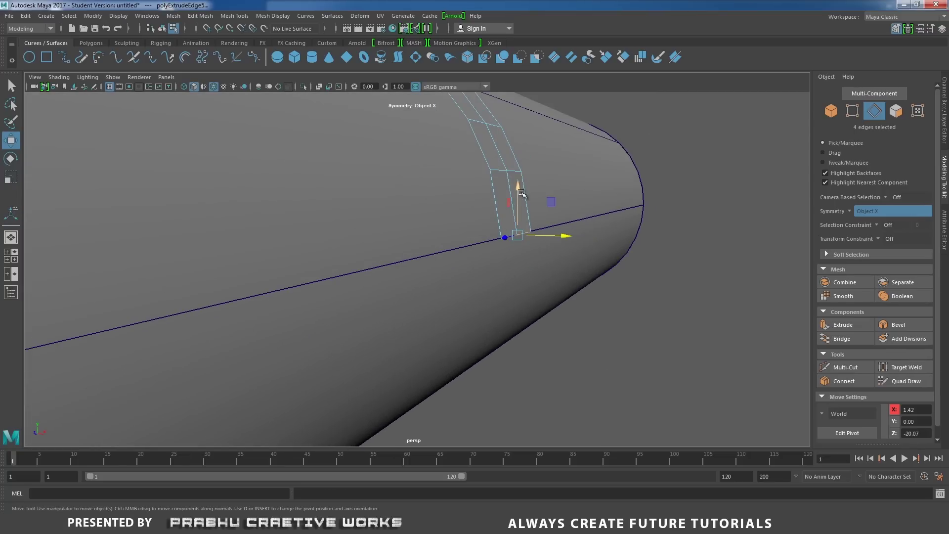
{"action": "left_click_drag", "start_coordinate": [520, 189], "coordinate": [520, 210]}
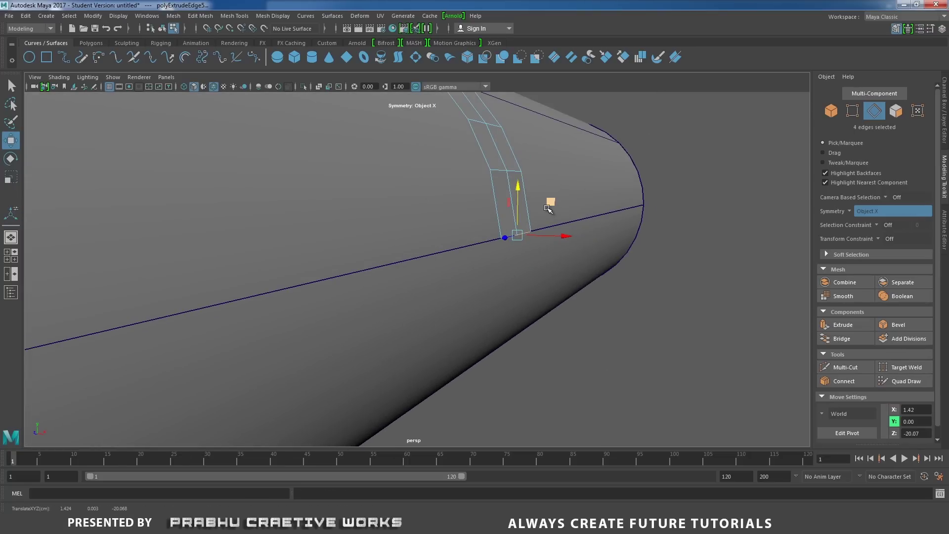
{"action": "key", "text": "ctrl+z"}
{"action": "key", "text": "ctrl+z"}
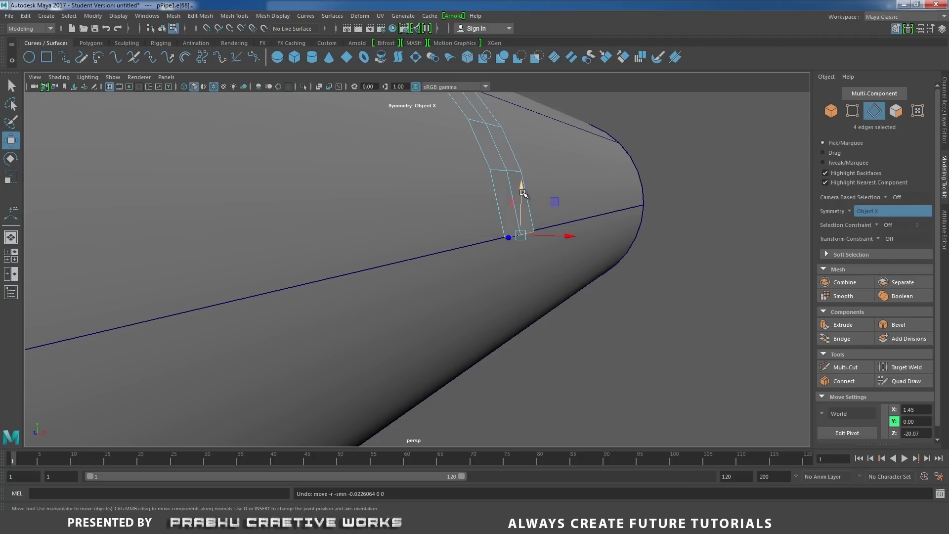
{"action": "left_click_drag", "start_coordinate": [522, 190], "coordinate": [524, 227]}
Extrude the strip's lowest edges and move them down and inward to about X 1.36, Y -0.30
{"action": "right_click_drag", "start_coordinate": [624, 231], "coordinate": [614, 247], "text": "shift"}
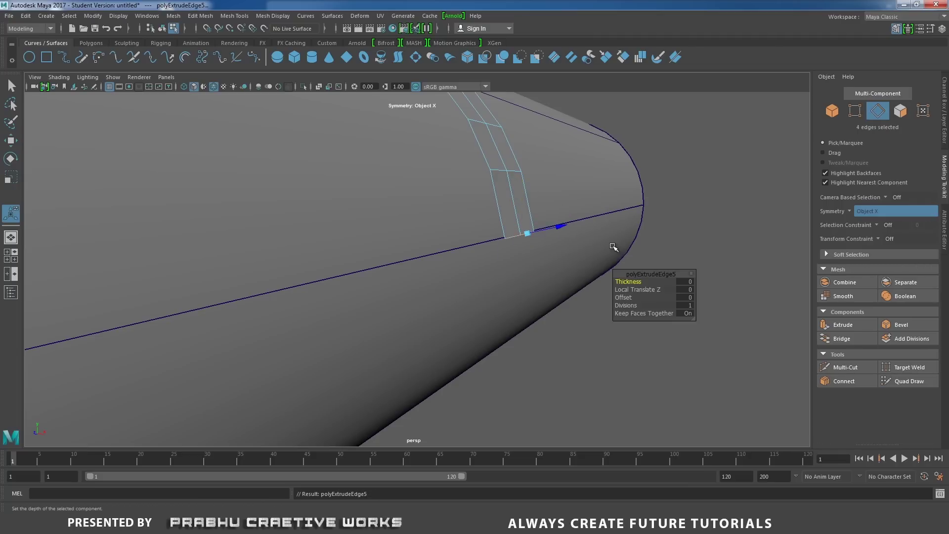
{"action": "key", "text": "w"}
{"action": "left_click_drag", "start_coordinate": [523, 188], "coordinate": [556, 283]}
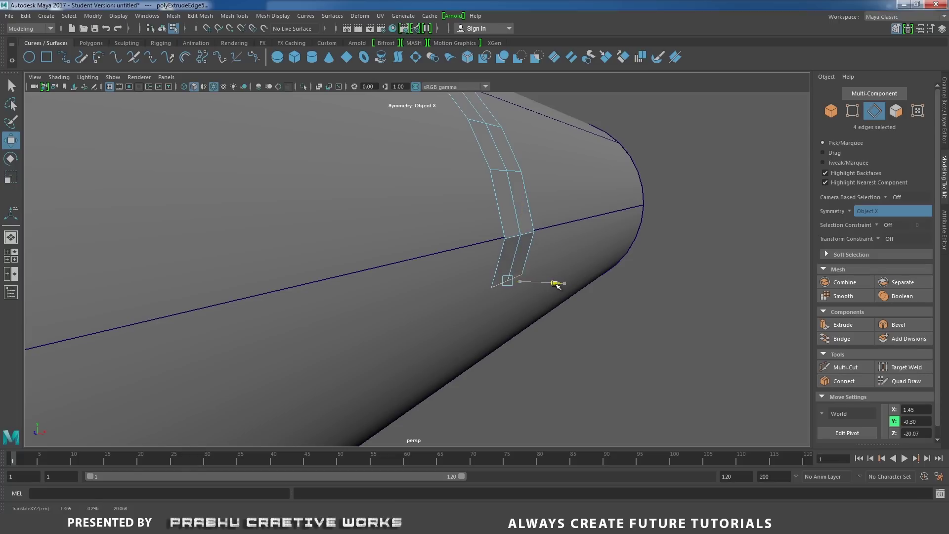
Select the edge row on the cylinder's side line and move it inward to about X 1.40
{"action": "left_click", "coordinate": [528, 235]}
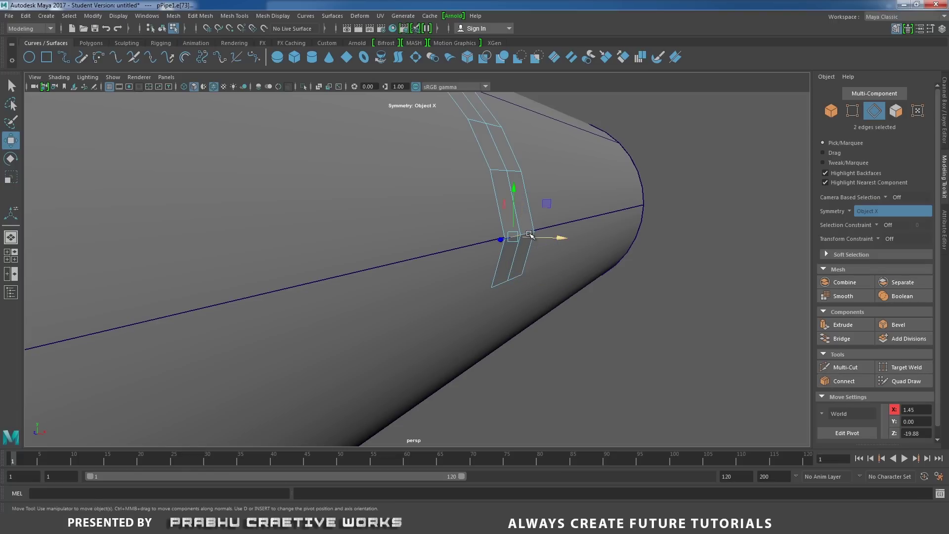
{"action": "left_click", "coordinate": [530, 233], "text": "shift"}
{"action": "left_click_drag", "start_coordinate": [562, 238], "coordinate": [534, 109]}
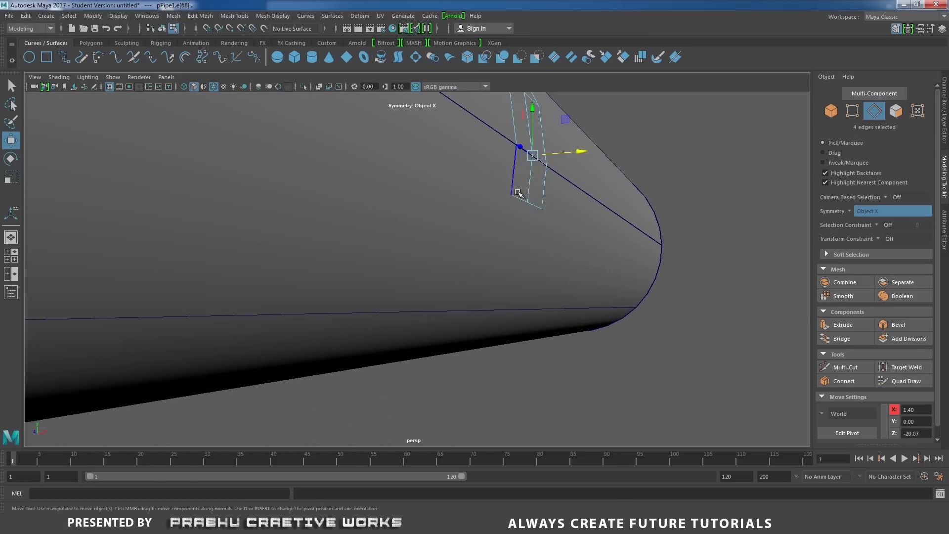
Extrude the strip's end edges below the side line and move them to about X 1.25, Y -0.62
{"action": "left_click", "coordinate": [544, 201]}
{"action": "right_click_drag", "start_coordinate": [587, 237], "coordinate": [586, 257], "text": "shift"}
{"action": "key", "text": "w"}
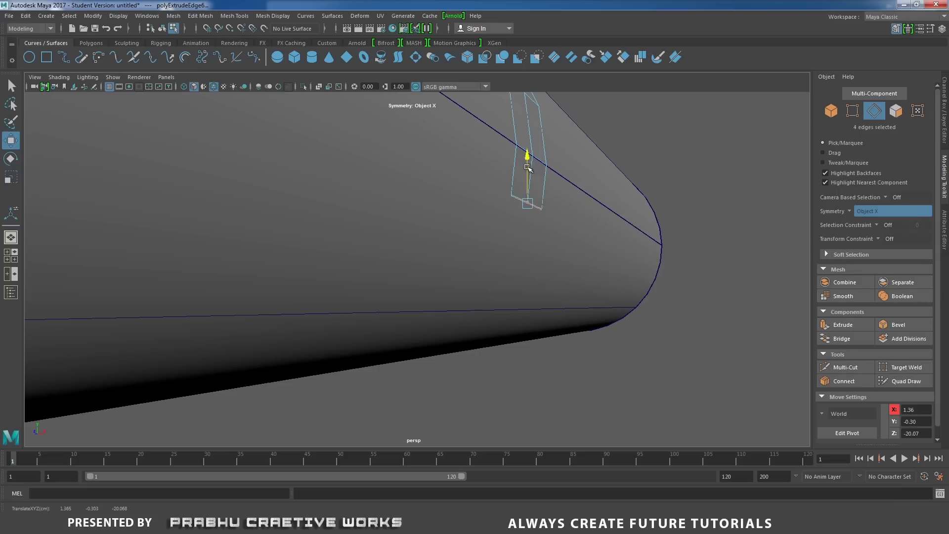
{"action": "left_click_drag", "start_coordinate": [528, 156], "coordinate": [528, 205]}
{"action": "left_click_drag", "start_coordinate": [572, 253], "coordinate": [560, 254]}
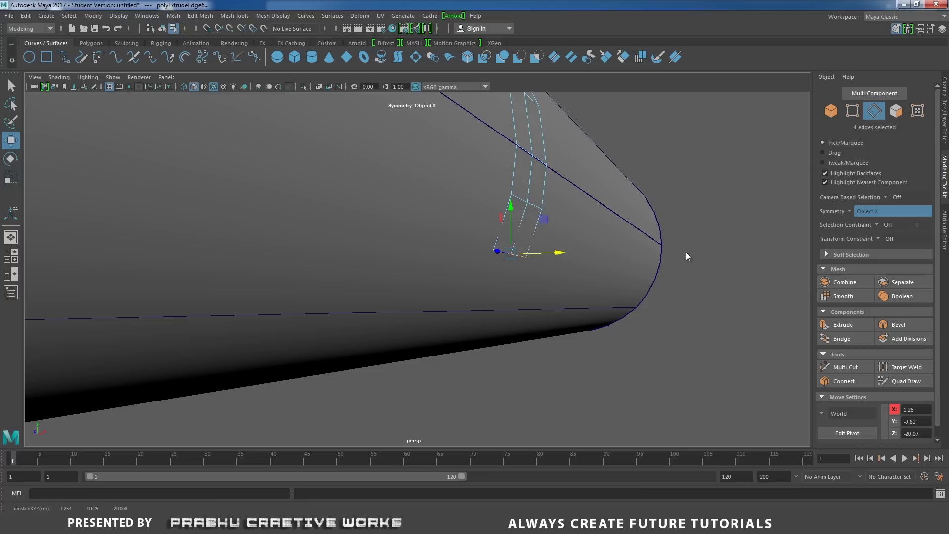
Extrude the end edges again, lower them to about Y -0.95 and move them inward along X to the cylinder surface
{"action": "right_click_drag", "start_coordinate": [687, 253], "coordinate": [683, 280], "text": "shift"}
{"action": "left_click_drag", "start_coordinate": [642, 257], "coordinate": [532, 275], "text": "alt"}
{"action": "key", "text": "w"}
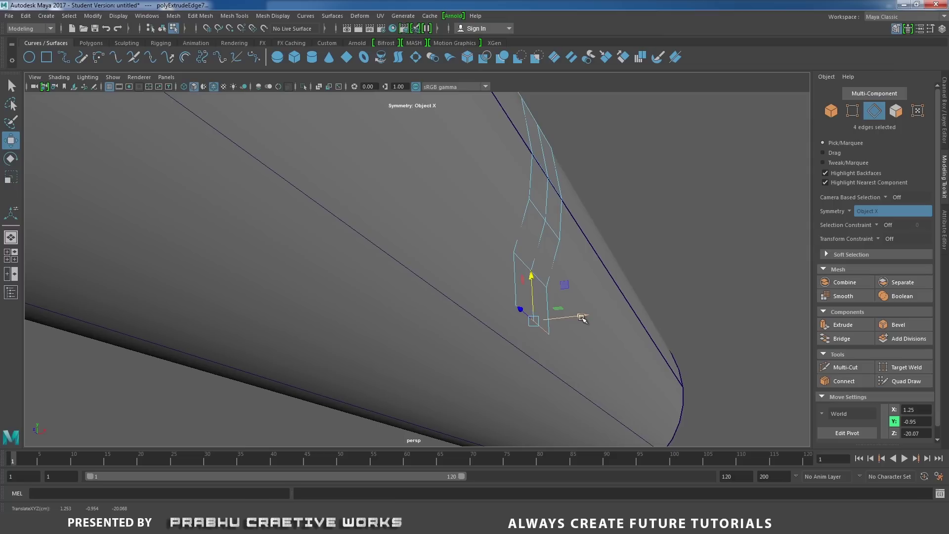
{"action": "left_click_drag", "start_coordinate": [581, 317], "coordinate": [542, 321]}
{"action": "left_click_drag", "start_coordinate": [495, 277], "coordinate": [699, 149]}
Extrude the end edges toward the cylinder's underside and position them at about X 0.68, Y -1.22
{"action": "right_click_drag", "start_coordinate": [721, 193], "coordinate": [710, 213], "text": "shift"}
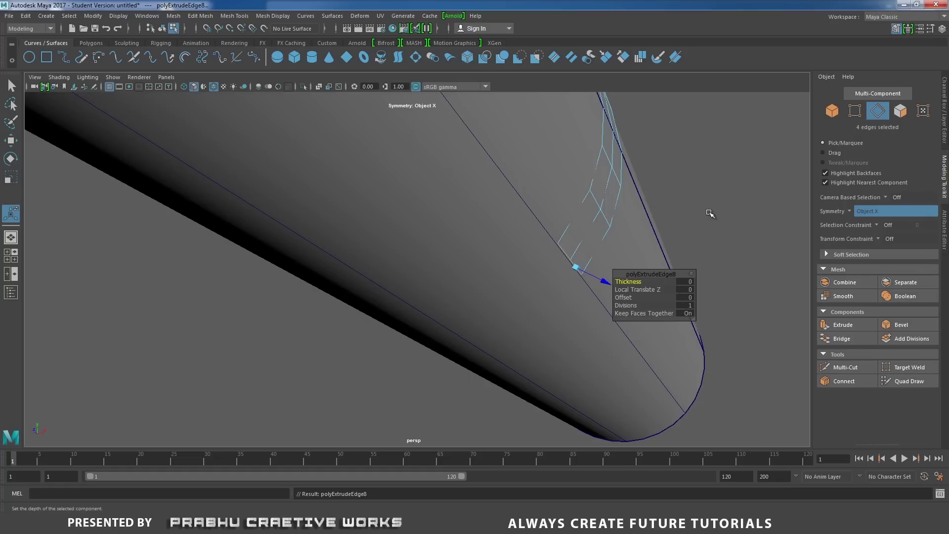
{"action": "key", "text": "w"}
{"action": "left_click_drag", "start_coordinate": [569, 216], "coordinate": [570, 261]}
{"action": "left_click_drag", "start_coordinate": [627, 299], "coordinate": [576, 305]}
{"action": "left_click_drag", "start_coordinate": [525, 266], "coordinate": [525, 254]}
{"action": "left_click_drag", "start_coordinate": [574, 293], "coordinate": [638, 262]}
{"action": "left_click_drag", "start_coordinate": [582, 272], "coordinate": [650, 200], "text": "alt"}
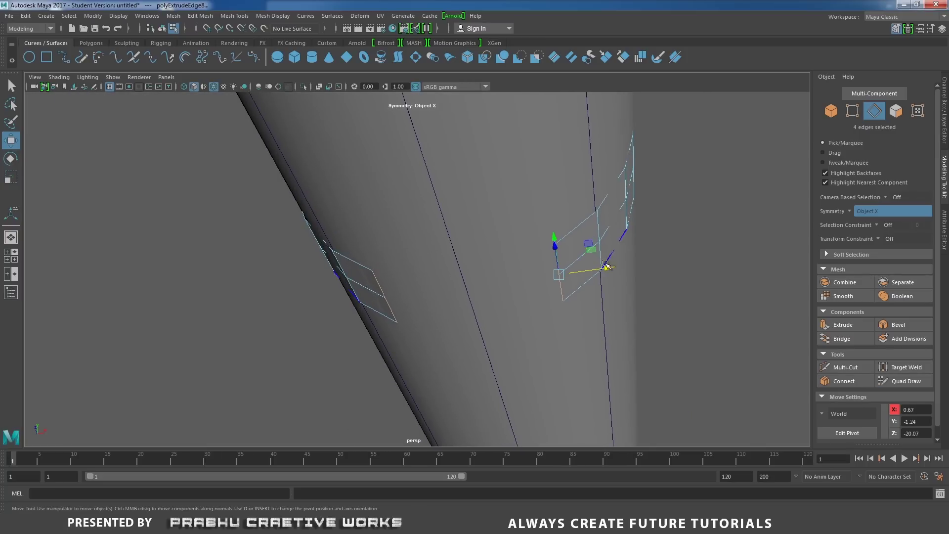
{"action": "left_click_drag", "start_coordinate": [607, 269], "coordinate": [608, 269]}
{"action": "mouse_move", "coordinate": [558, 240]}
{"action": "left_mouse_down", "text": "alt"}
{"action": "mouse_move", "coordinate": [543, 264]}
{"action": "mouse_move", "coordinate": [559, 247]}
{"action": "left_mouse_up", "text": "alt"}
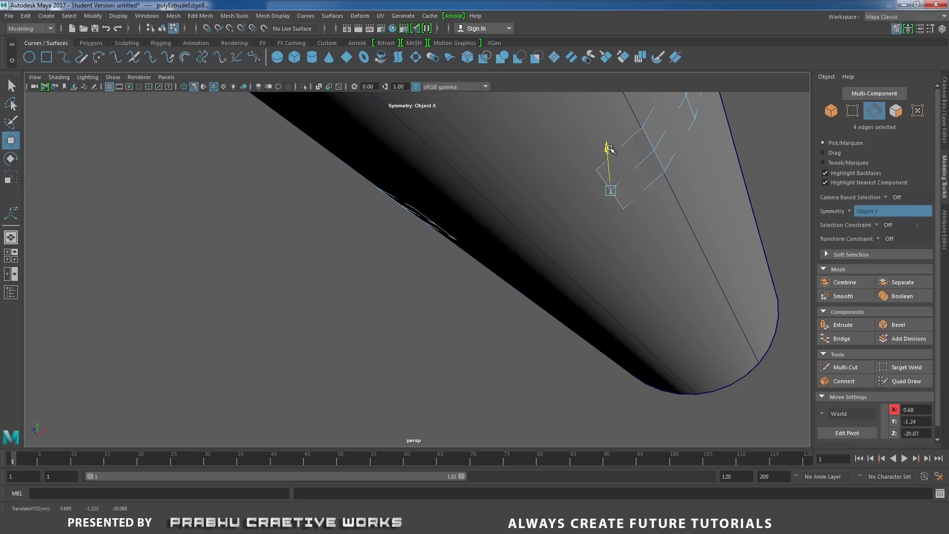
{"action": "left_click_drag", "start_coordinate": [610, 151], "coordinate": [665, 211]}
Extrude the end edges further along the underside and place them at about X 0.44, Y -1.32
{"action": "right_click_drag", "start_coordinate": [684, 226], "coordinate": [679, 247], "text": "shift"}
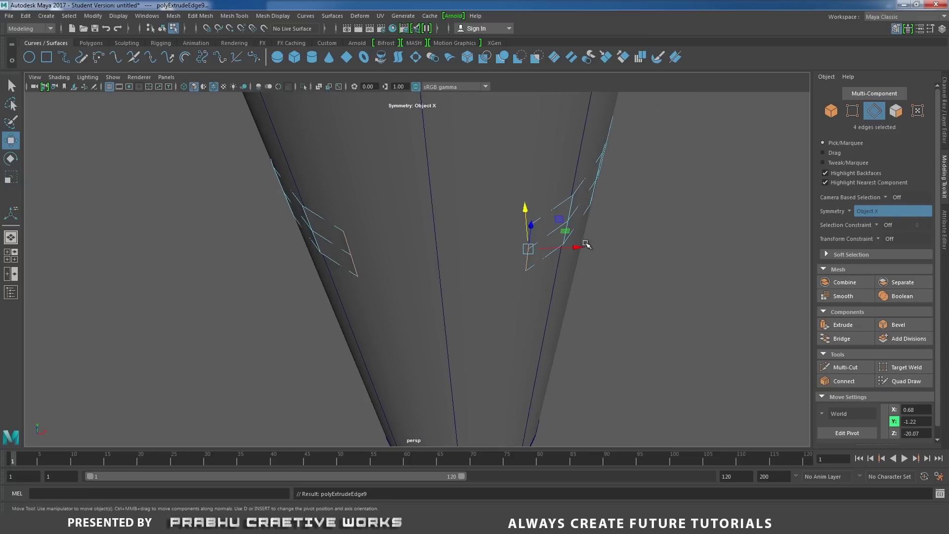
{"action": "left_click_drag", "start_coordinate": [586, 246], "coordinate": [572, 248]}
{"action": "left_click_drag", "start_coordinate": [556, 251], "coordinate": [555, 252]}
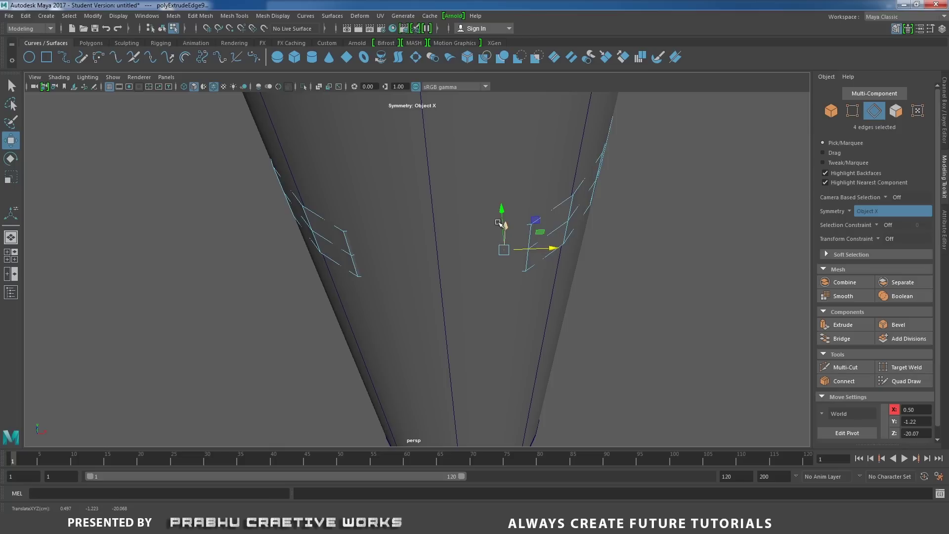
{"action": "left_click_drag", "start_coordinate": [499, 209], "coordinate": [501, 216]}
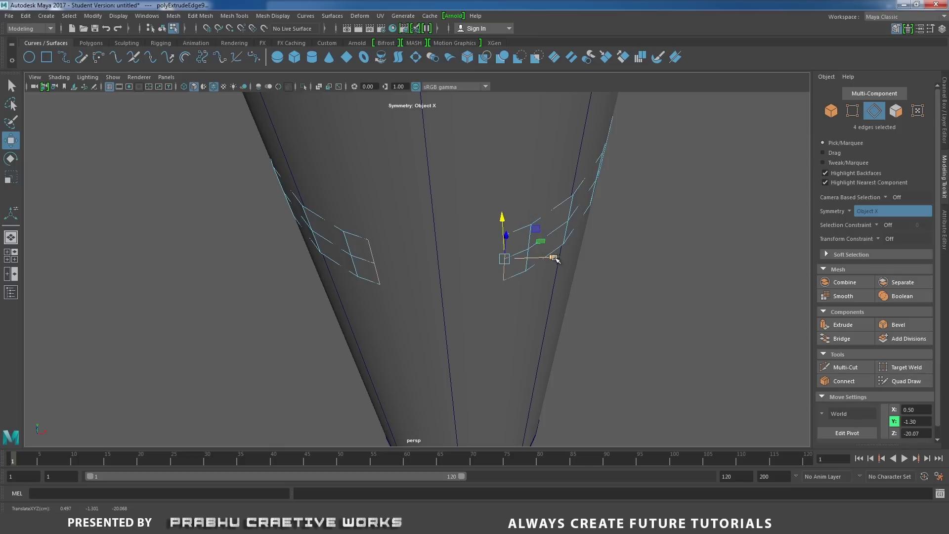
{"action": "left_click_drag", "start_coordinate": [555, 259], "coordinate": [547, 259]}
{"action": "key", "text": "ctrl+z"}
{"action": "key", "text": "ctrl+z"}
{"action": "key", "text": "ctrl+z"}
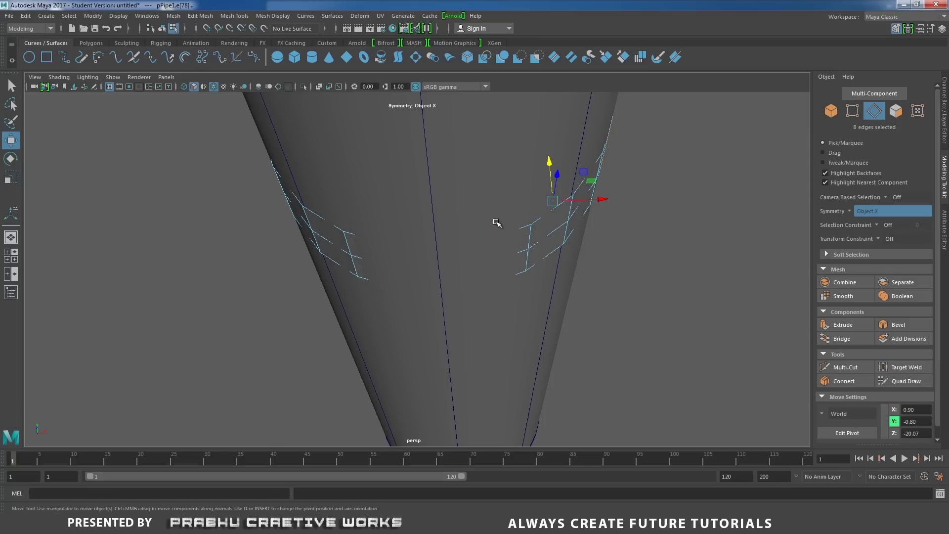
{"action": "key", "text": "ctrl+z"}
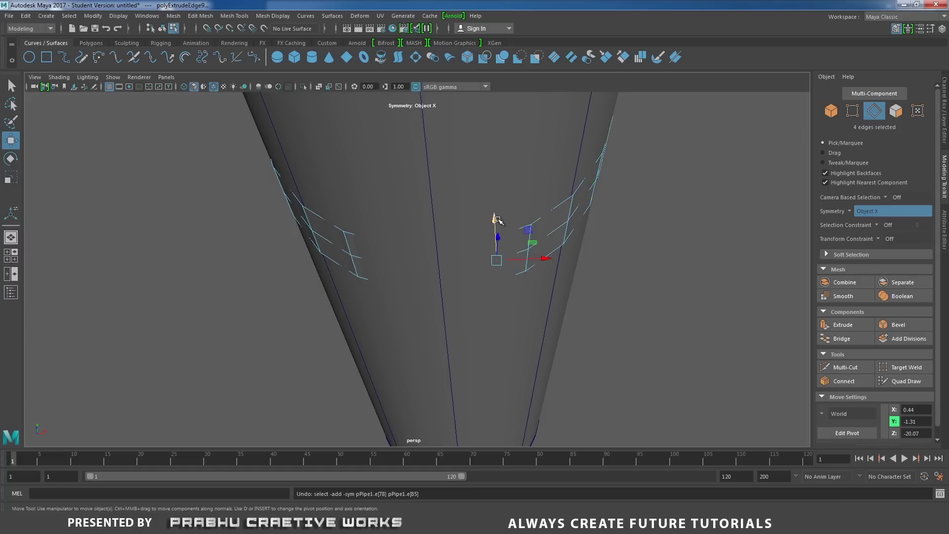
{"action": "left_click_drag", "start_coordinate": [495, 216], "coordinate": [515, 242]}
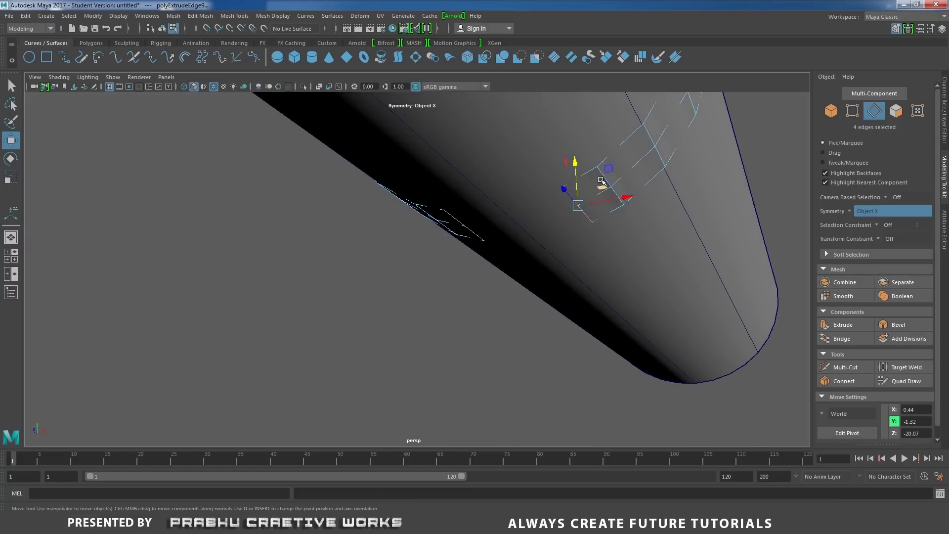
Select the edge row just before the strip's end and move it outward and up to about X 0.73, Y -1.20
{"action": "left_click", "coordinate": [608, 170]}
{"action": "left_click", "coordinate": [604, 178]}
{"action": "left_click", "coordinate": [617, 196], "text": "shift"}
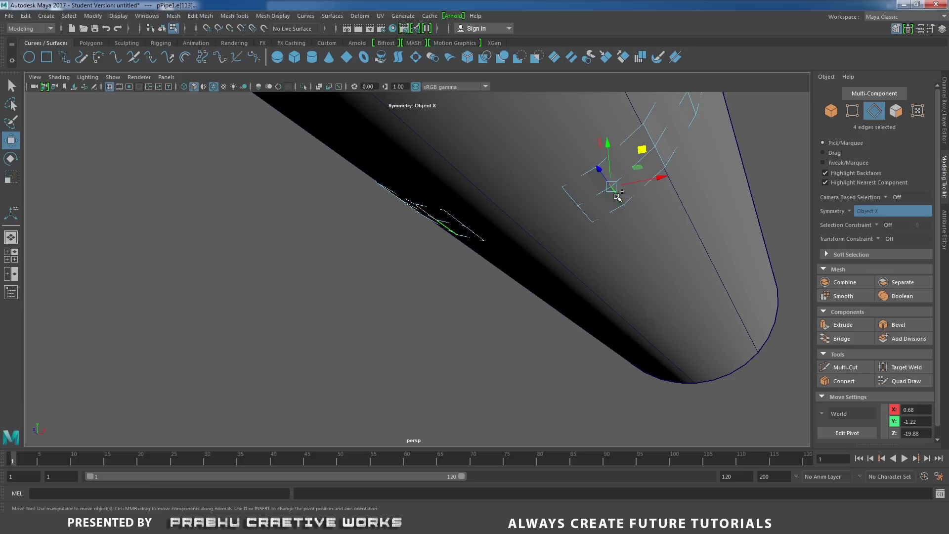
{"action": "left_click_drag", "start_coordinate": [659, 179], "coordinate": [666, 177]}
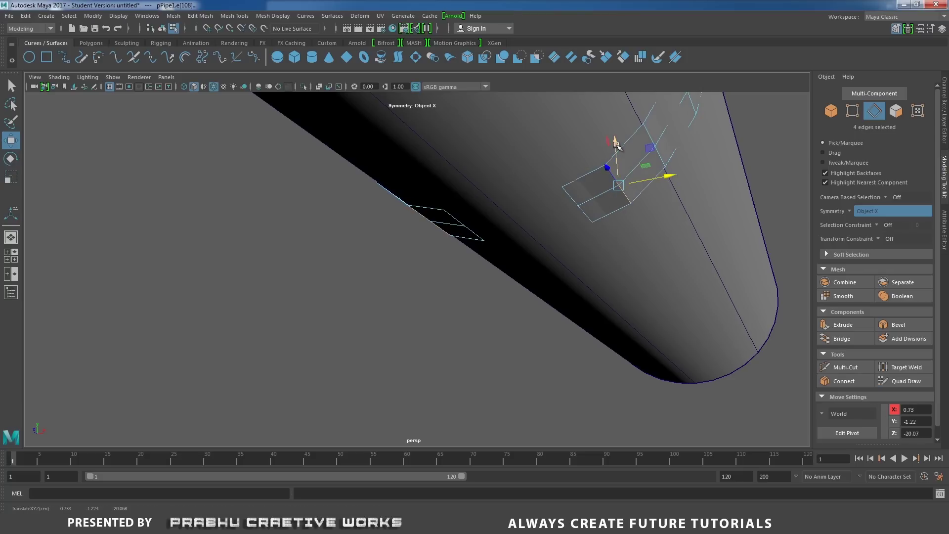
{"action": "left_click_drag", "start_coordinate": [617, 145], "coordinate": [617, 142]}
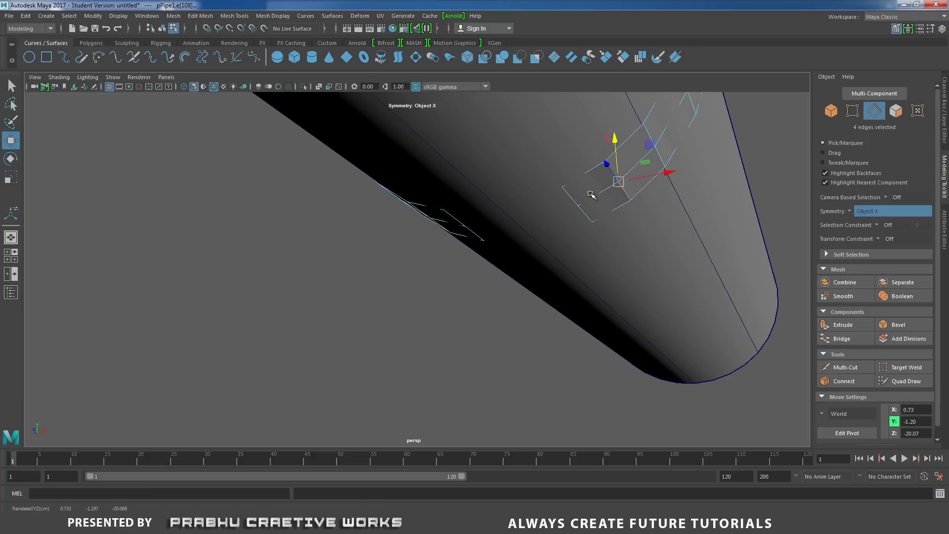
Extrude the strip's end edges once more and place them near the underside's centreline at about X 0.07, Y -1.39
{"action": "left_click", "coordinate": [582, 216]}
{"action": "left_click", "coordinate": [583, 216], "text": "shift"}
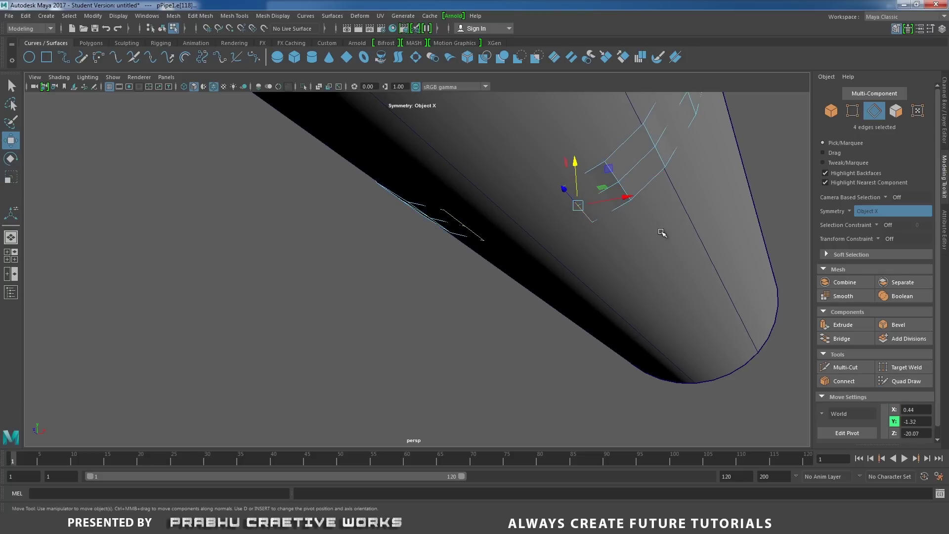
{"action": "right_click_drag", "start_coordinate": [713, 220], "coordinate": [712, 246], "text": "shift"}
{"action": "left_click_drag", "start_coordinate": [665, 216], "coordinate": [638, 218], "text": "alt"}
{"action": "key", "text": "w"}
{"action": "left_click_drag", "start_coordinate": [581, 226], "coordinate": [550, 232]}
{"action": "middle_click_drag", "start_coordinate": [550, 232], "coordinate": [550, 241]}
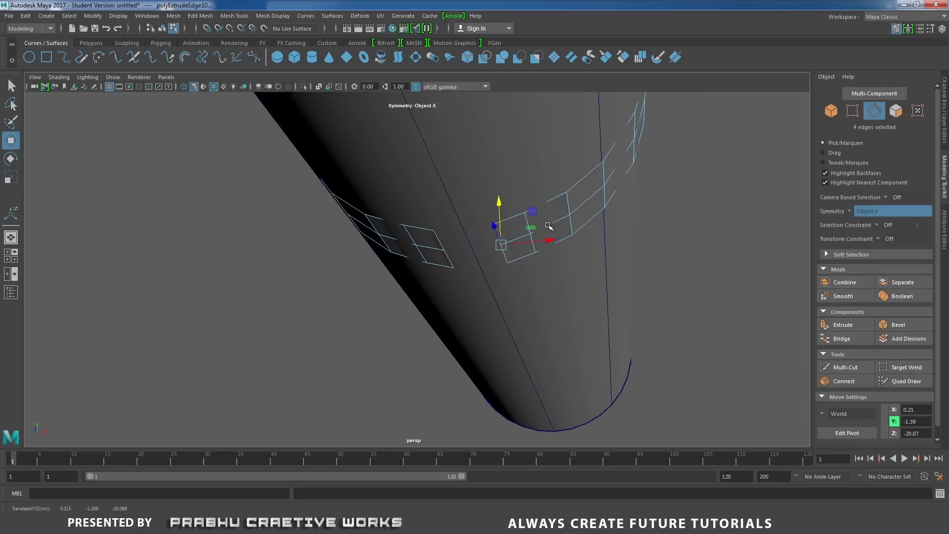
{"action": "left_click_drag", "start_coordinate": [550, 241], "coordinate": [482, 204]}
Return to object mode and delete the NURBS guide cylinder
{"action": "left_click_drag", "start_coordinate": [596, 218], "coordinate": [562, 191], "text": "alt"}
{"action": "right_click_drag", "start_coordinate": [562, 190], "coordinate": [565, 179]}
{"action": "left_click", "coordinate": [241, 178]}
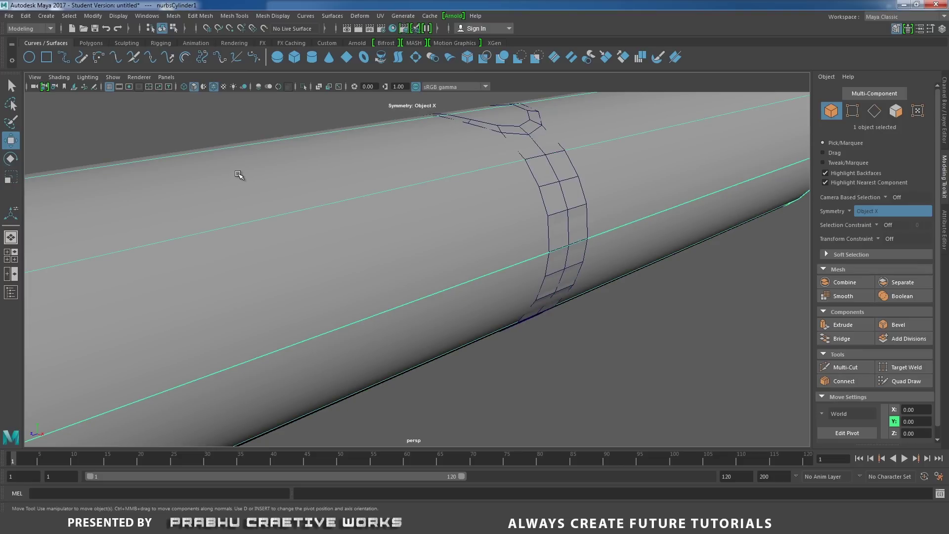
{"action": "key", "text": "Delete"}
Try to merge the first facing pair of end vertices across the underside gap with Object X symmetry on
{"action": "left_click_drag", "start_coordinate": [410, 278], "coordinate": [471, 308], "text": "alt"}
{"action": "right_click_drag", "start_coordinate": [471, 309], "coordinate": [456, 239], "text": "alt"}
{"action": "left_click", "coordinate": [457, 277]}
{"action": "left_click_drag", "start_coordinate": [454, 230], "coordinate": [501, 263]}
{"action": "right_click_drag", "start_coordinate": [512, 287], "coordinate": [512, 217], "text": "shift"}
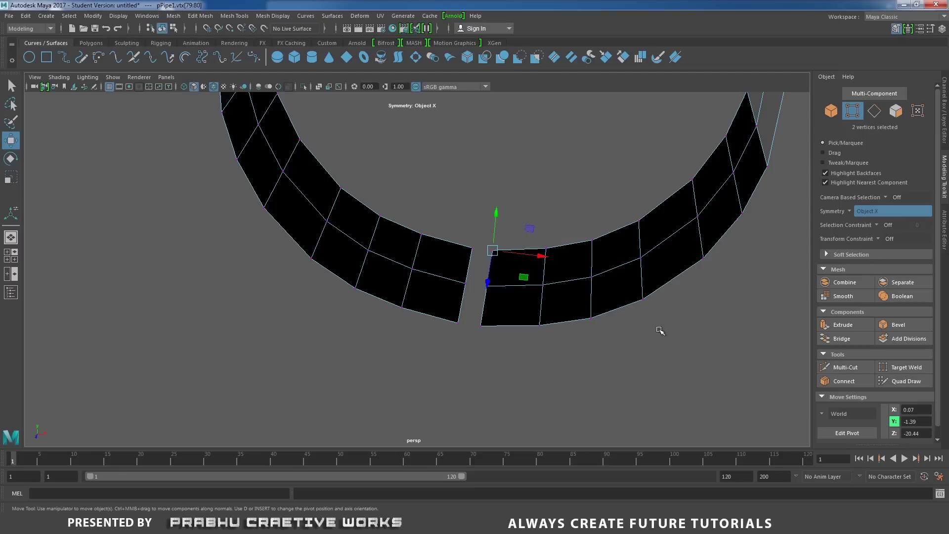
Turn symmetry off and merge the first facing pair of end vertices at one side of the underside gap
{"action": "left_click", "coordinate": [849, 213]}
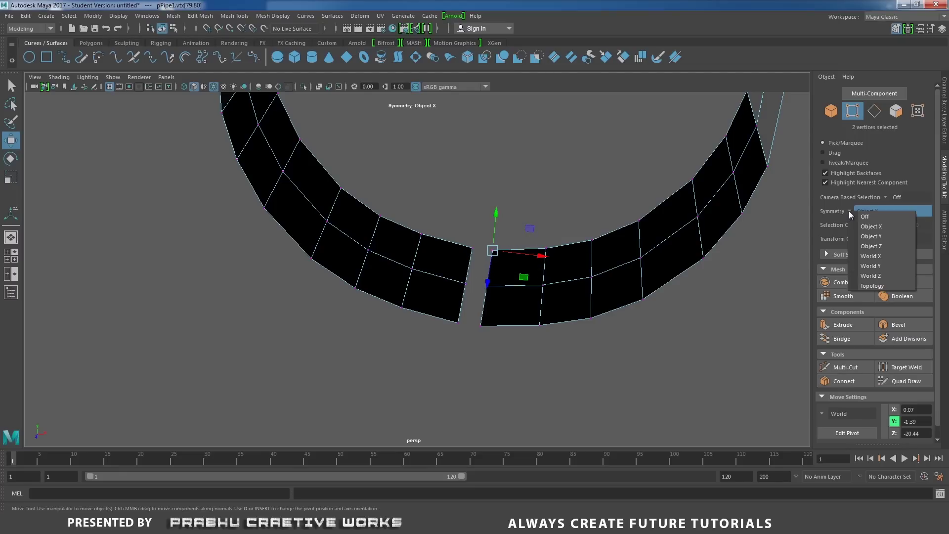
{"action": "left_click", "coordinate": [866, 217]}
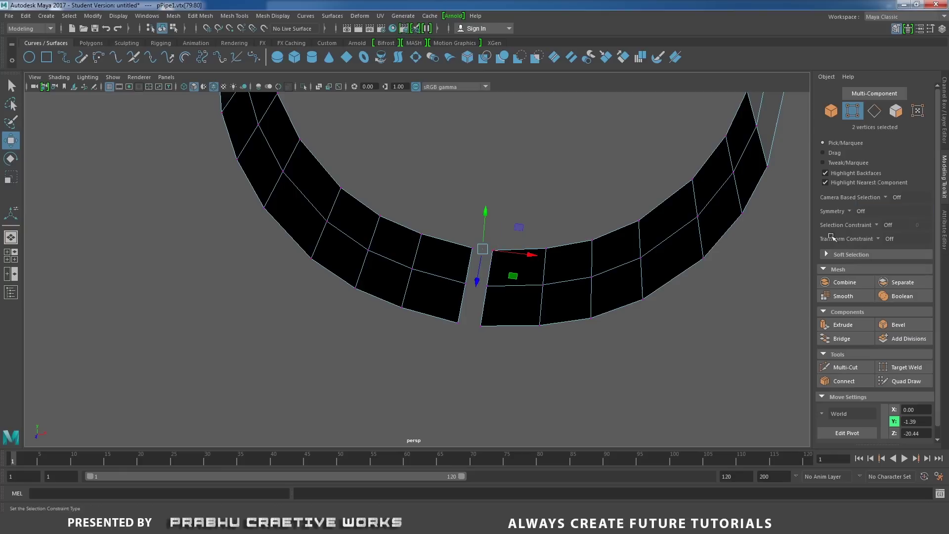
{"action": "left_click", "coordinate": [566, 337]}
{"action": "left_click_drag", "start_coordinate": [465, 232], "coordinate": [506, 258]}
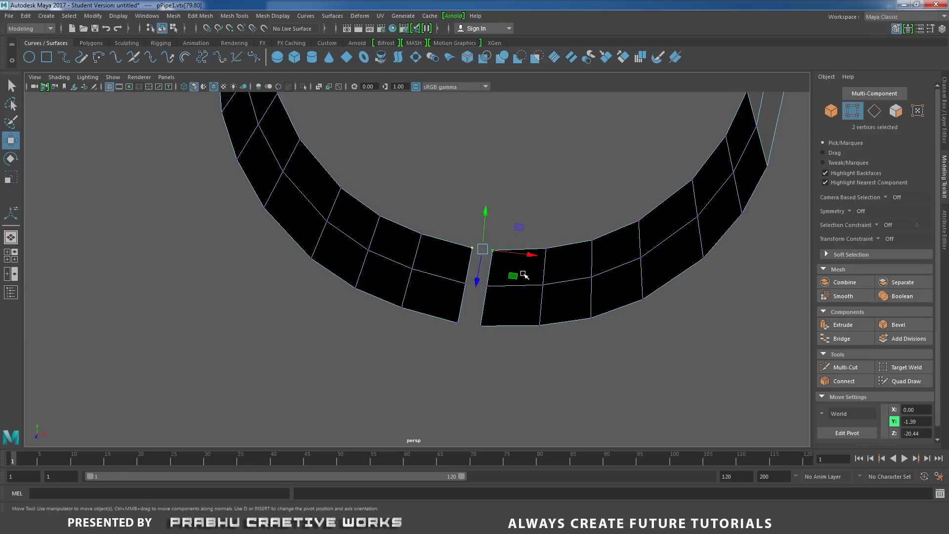
{"action": "right_click_drag", "start_coordinate": [524, 274], "coordinate": [531, 225], "text": "shift"}
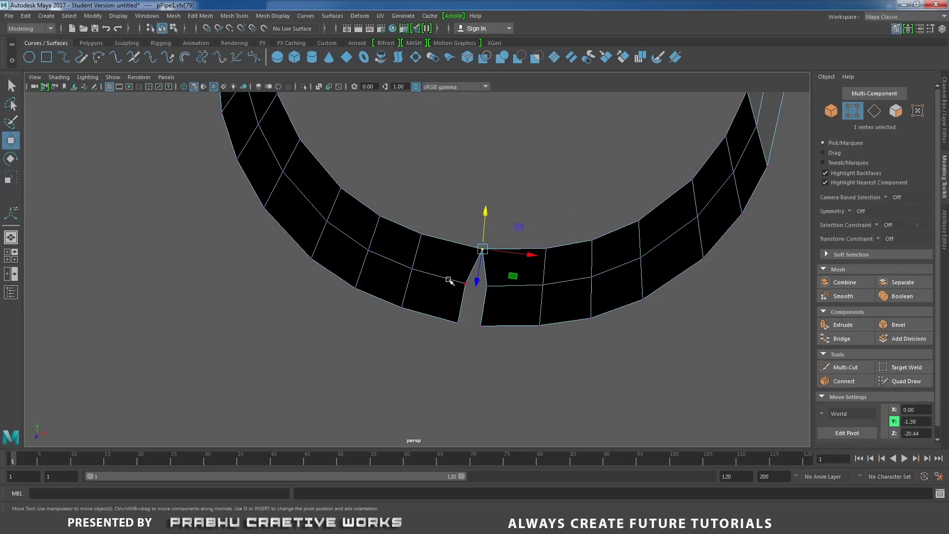
Merge the middle and remaining outer vertex pairs to close the band at the underside, and return to object mode
{"action": "left_click_drag", "start_coordinate": [455, 280], "coordinate": [496, 303]}
{"action": "right_click_drag", "start_coordinate": [520, 283], "coordinate": [509, 278], "text": "shift"}
{"action": "left_click_drag", "start_coordinate": [435, 316], "coordinate": [492, 351]}
{"action": "right_click_drag", "start_coordinate": [491, 351], "coordinate": [499, 289], "text": "shift"}
{"action": "left_click_drag", "start_coordinate": [621, 354], "coordinate": [451, 221], "text": "alt"}
{"action": "key", "text": "F8"}
Select the closed hole ring and center its pivot
{"action": "left_click_drag", "start_coordinate": [545, 177], "coordinate": [502, 242], "text": "alt"}
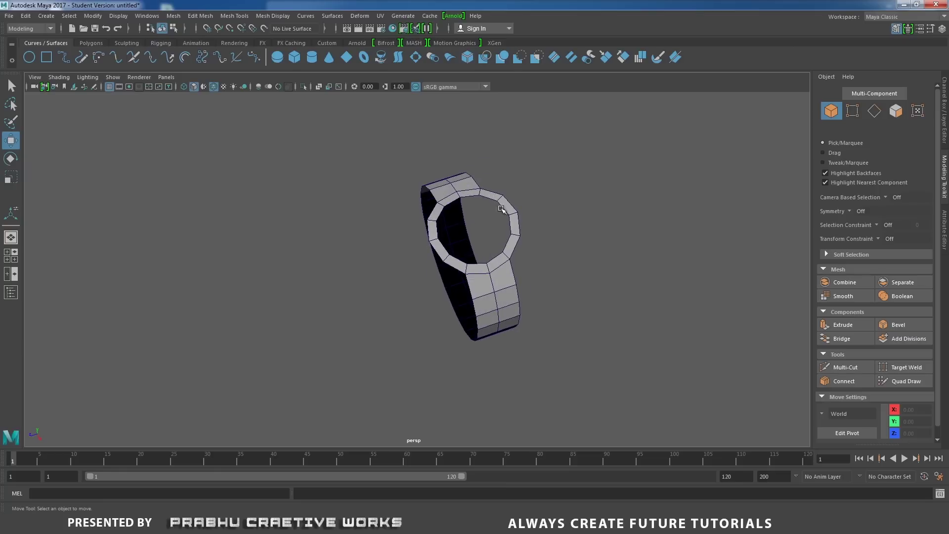
{"action": "left_click_drag", "start_coordinate": [454, 230], "coordinate": [503, 173], "text": "alt"}
{"action": "left_click", "coordinate": [519, 204]}
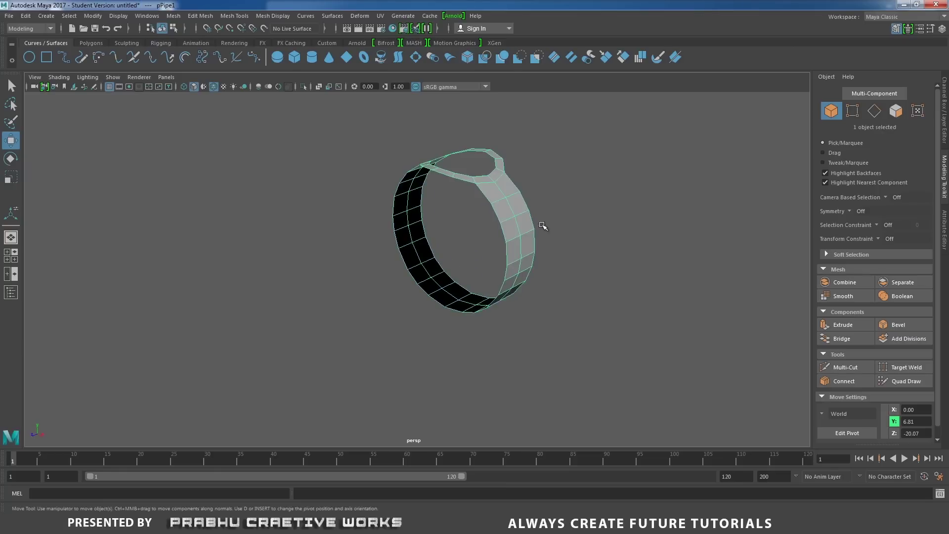
{"action": "left_click_drag", "start_coordinate": [557, 228], "coordinate": [546, 275], "text": "alt"}
{"action": "key", "text": "alt+Tab"}
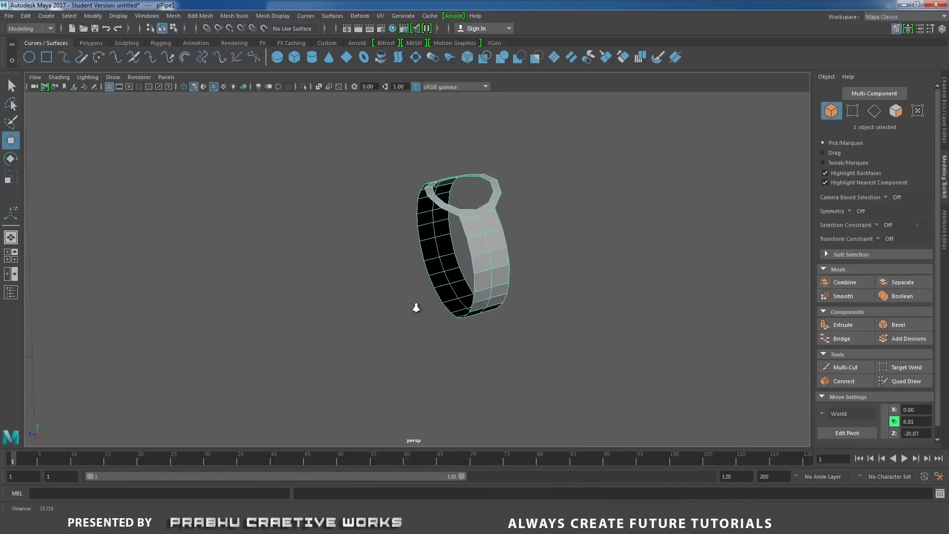
{"action": "left_click", "coordinate": [420, 304]}
{"action": "left_click_drag", "start_coordinate": [420, 304], "coordinate": [383, 321], "text": "alt"}
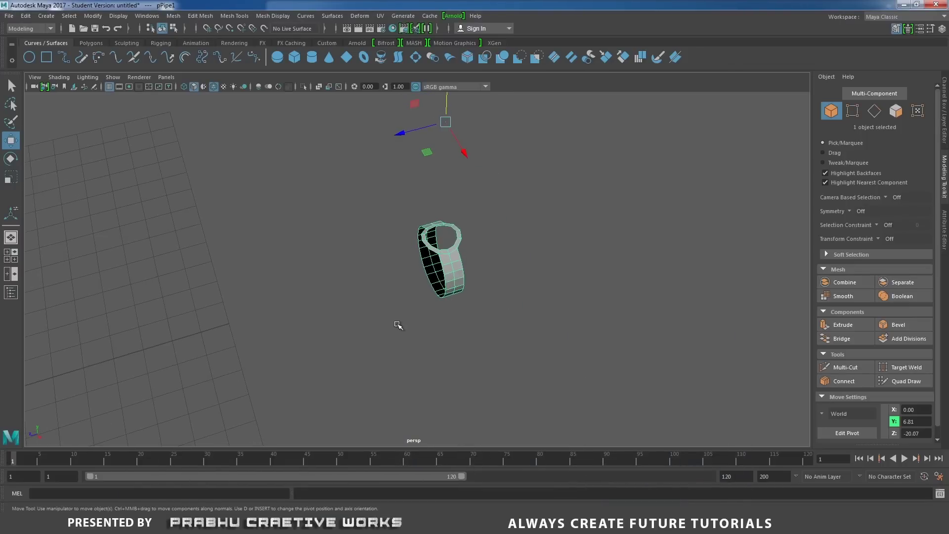
{"action": "left_click_drag", "start_coordinate": [449, 257], "coordinate": [452, 253], "text": "alt"}
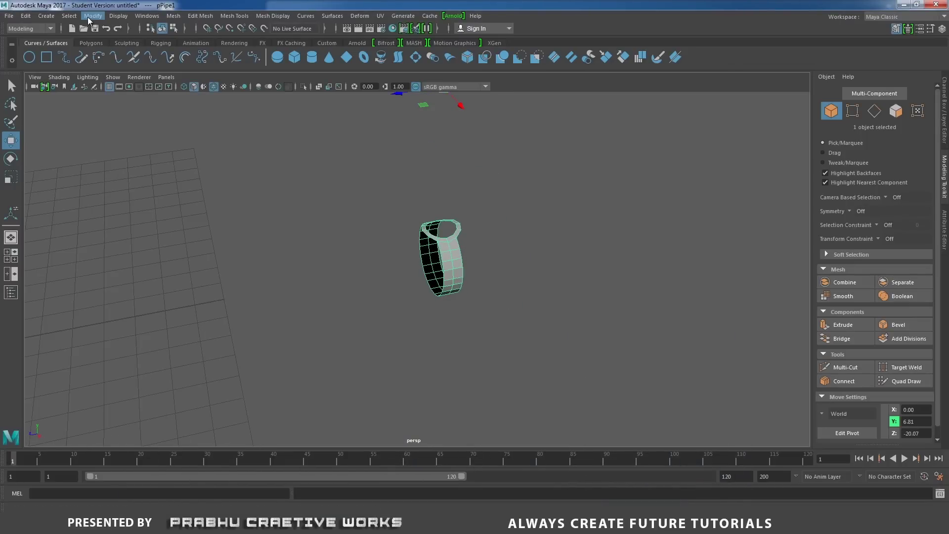
{"action": "left_click", "coordinate": [93, 15]}
{"action": "left_click", "coordinate": [114, 88]}
{"action": "left_click_drag", "start_coordinate": [346, 271], "coordinate": [368, 276], "text": "alt"}
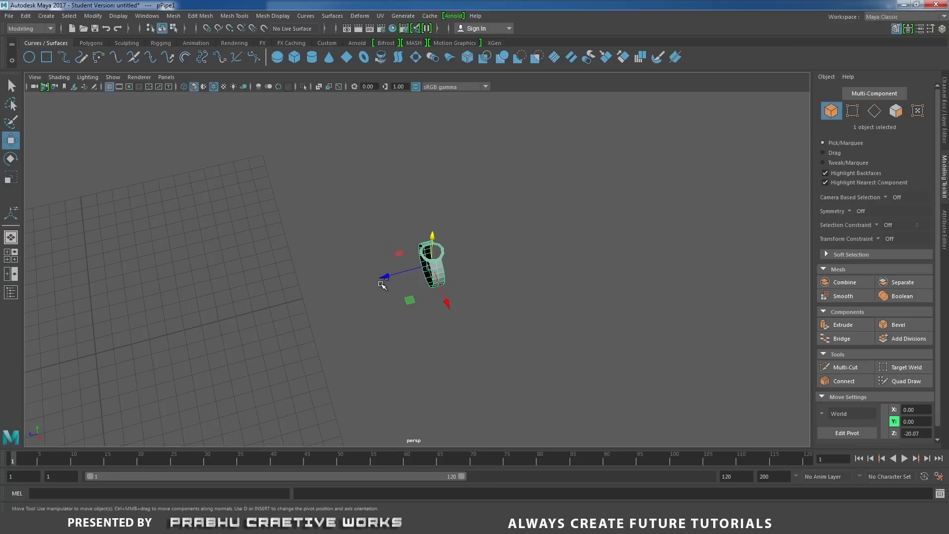
Duplicate the ring, move the copy along Z to about -17.61, and repeat the offset duplication four times
{"action": "key", "text": "ctrl+d"}
{"action": "left_click_drag", "start_coordinate": [384, 276], "coordinate": [346, 285]}
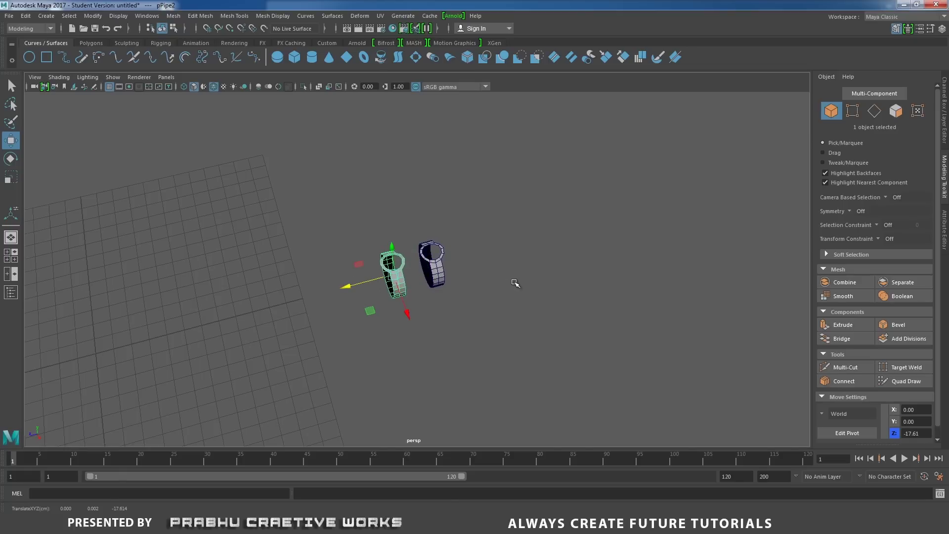
{"action": "key", "text": "shift+d"}
{"action": "key", "text": "shift+d"}
{"action": "key", "text": "shift+d"}
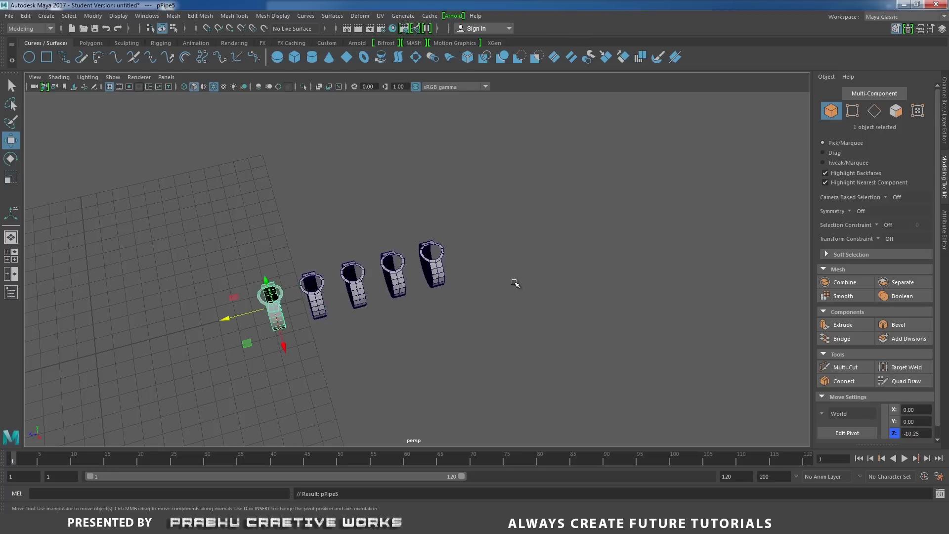
{"action": "key", "text": "shift+d"}
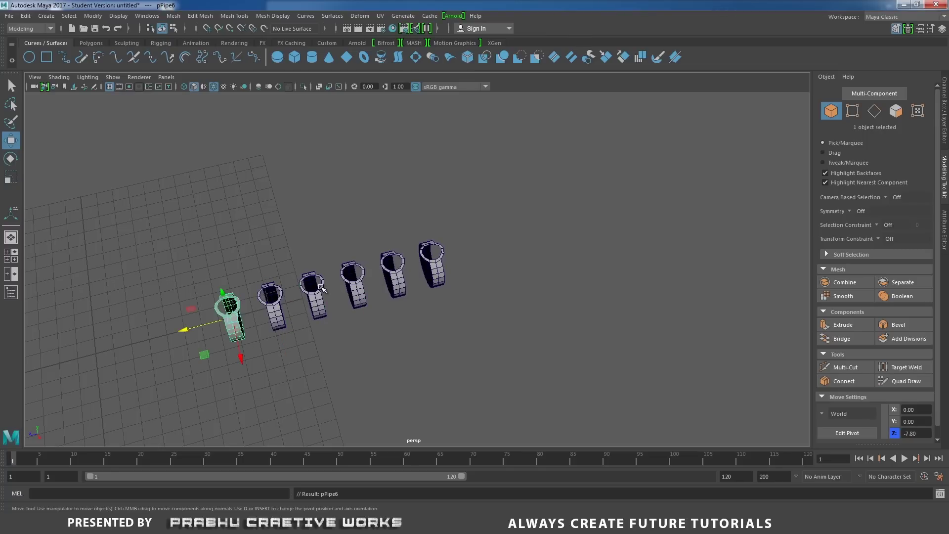
Check the flute reference photo, duplicate the last ring and move the copy far along Z as the separate mouth hole
{"action": "right_click_drag", "start_coordinate": [510, 294], "coordinate": [302, 272], "text": "alt"}
{"action": "middle_click_drag", "start_coordinate": [427, 203], "coordinate": [745, 113], "text": "alt"}
{"action": "left_click", "coordinate": [384, 523]}
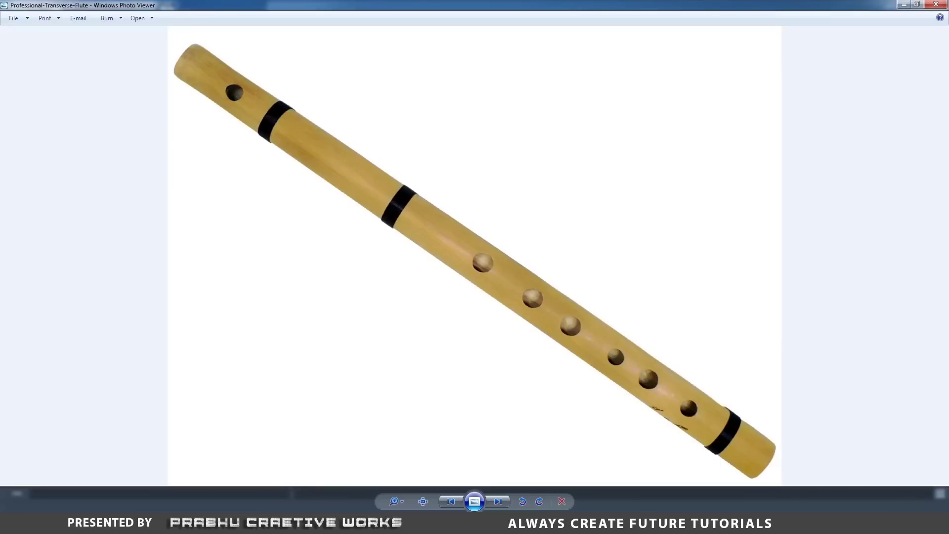
{"action": "key", "text": "alt+Tab"}
{"action": "key", "text": "ctrl+d"}
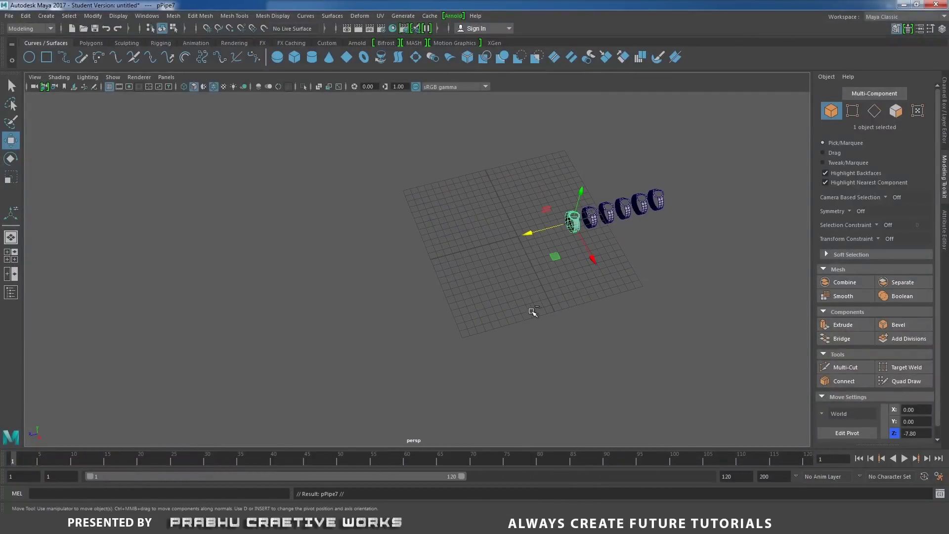
{"action": "left_click_drag", "start_coordinate": [530, 233], "coordinate": [276, 295]}
Select all seven rings and combine them into one mesh
{"action": "right_click_drag", "start_coordinate": [365, 331], "coordinate": [213, 151], "text": "alt"}
{"action": "left_click_drag", "start_coordinate": [231, 144], "coordinate": [651, 353]}
{"action": "right_click_drag", "start_coordinate": [545, 296], "coordinate": [670, 313], "text": "alt"}
{"action": "right_click_drag", "start_coordinate": [581, 249], "coordinate": [574, 423], "text": "shift"}
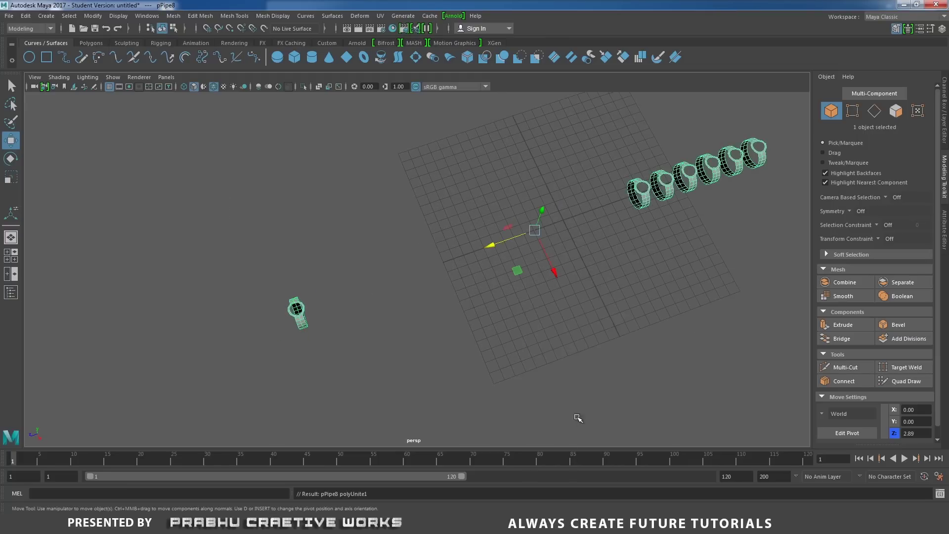
Bridge the facing border edge loops of the mouth-hole ring and the nearest finger-hole ring with 8 divisions
{"action": "scroll", "coordinate": [538, 313], "scroll_direction": "up", "scroll_amount": 5}
{"action": "left_click_drag", "start_coordinate": [513, 307], "coordinate": [512, 321], "text": "alt"}
{"action": "right_click_drag", "start_coordinate": [713, 176], "coordinate": [713, 148]}
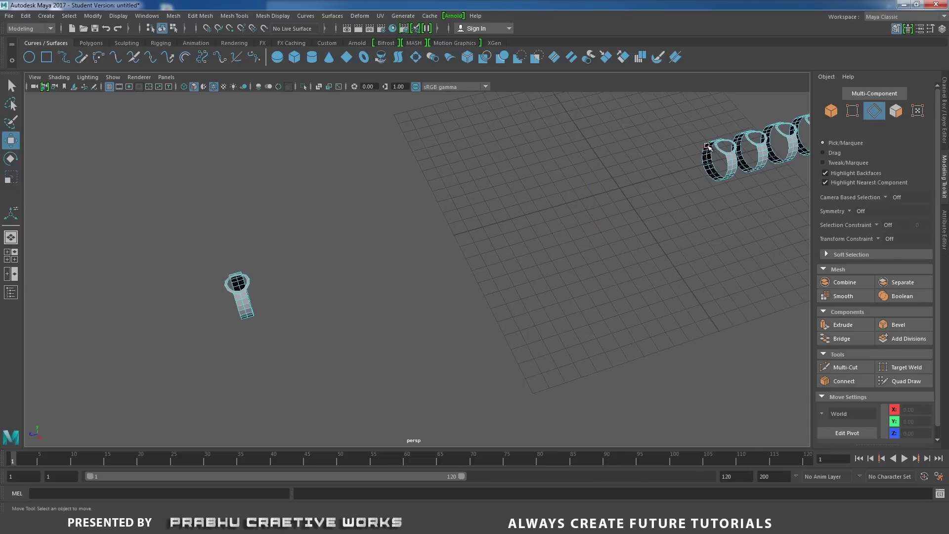
{"action": "left_click", "coordinate": [708, 146]}
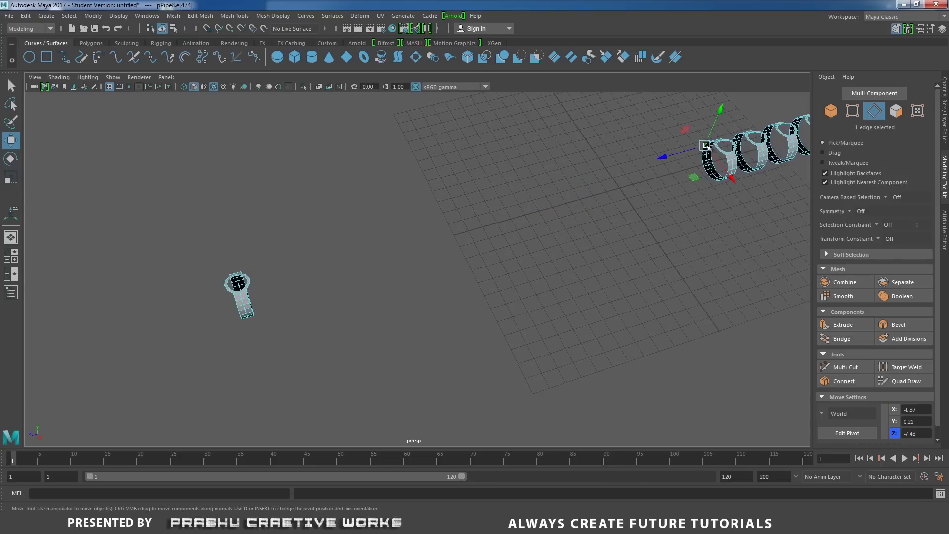
{"action": "double_click", "coordinate": [707, 172]}
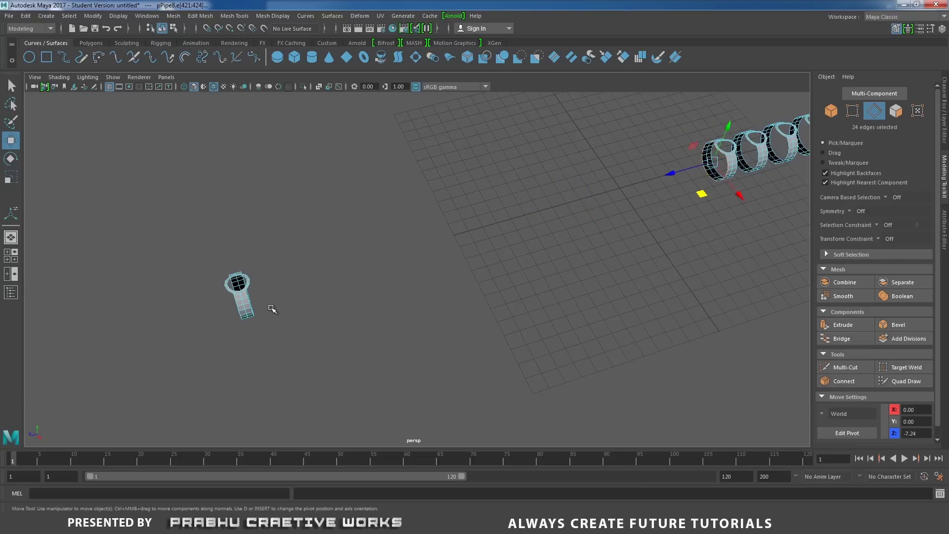
{"action": "left_click_drag", "start_coordinate": [309, 342], "coordinate": [267, 353], "text": "alt"}
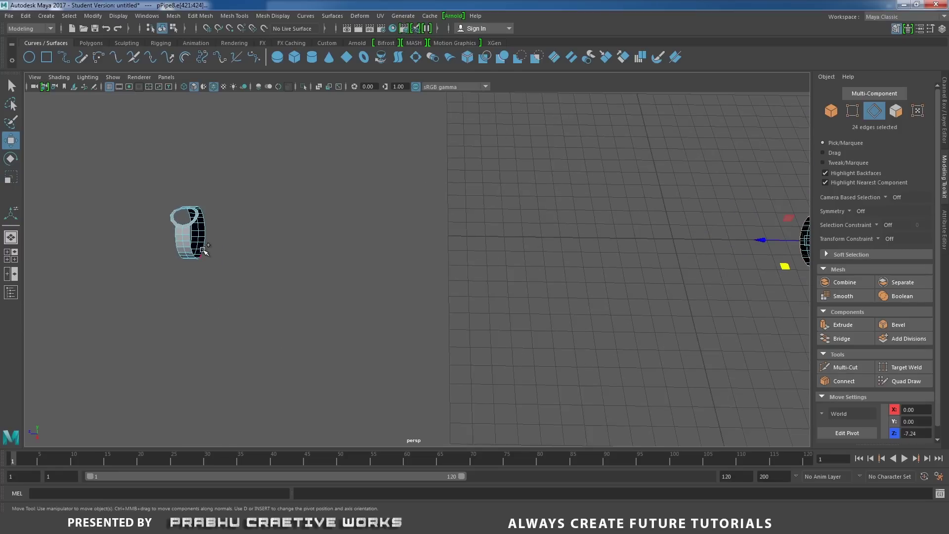
{"action": "double_click", "coordinate": [191, 241], "text": "shift"}
{"action": "left_click_drag", "start_coordinate": [254, 282], "coordinate": [299, 282], "text": "alt"}
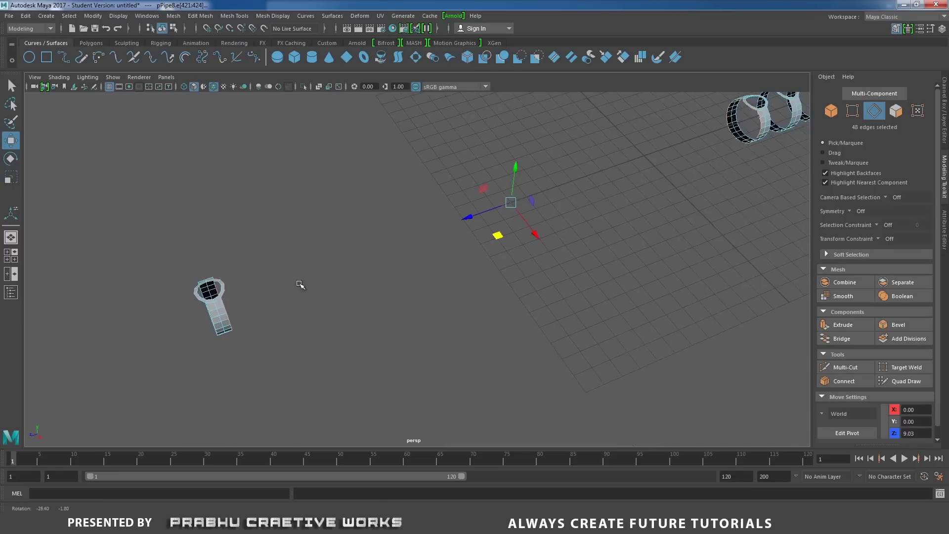
{"action": "right_click", "coordinate": [660, 198], "text": "shift"}
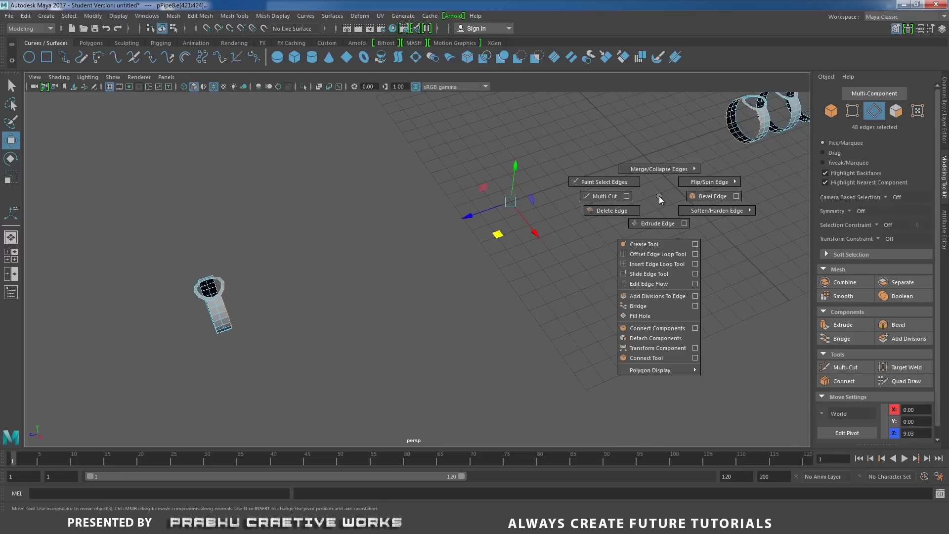
{"action": "left_click", "coordinate": [643, 305]}
{"action": "left_click_drag", "start_coordinate": [624, 283], "coordinate": [668, 286]}
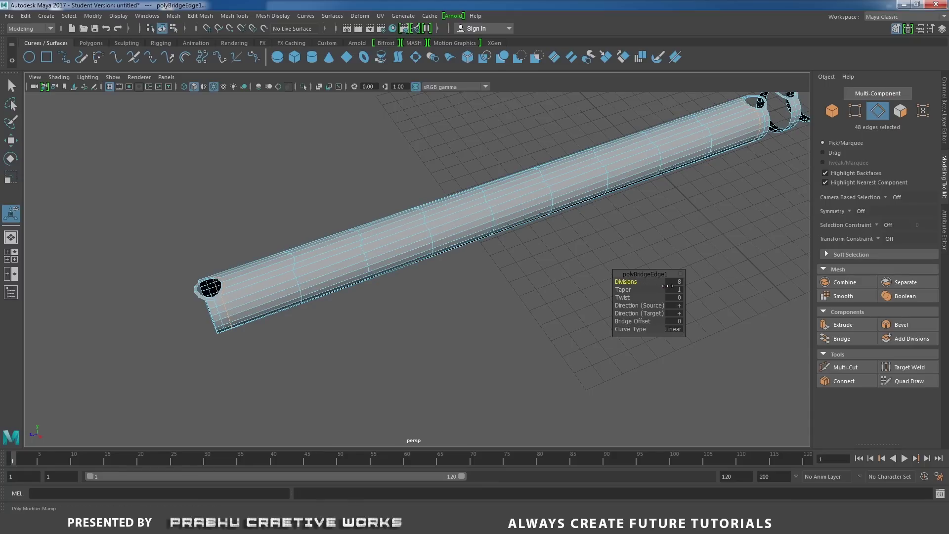
Bridge the tube's open border loop to the second finger-hole ring with 1 division
{"action": "right_click_drag", "start_coordinate": [645, 236], "coordinate": [494, 240], "text": "alt"}
{"action": "left_click_drag", "start_coordinate": [494, 239], "coordinate": [506, 267], "text": "alt"}
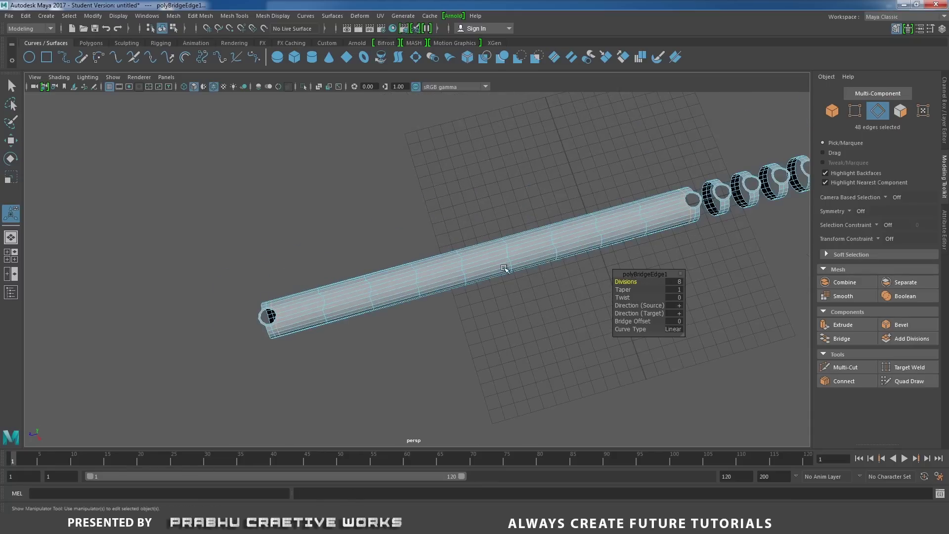
{"action": "middle_click_drag", "start_coordinate": [569, 244], "coordinate": [322, 279], "text": "alt"}
{"action": "right_click_drag", "start_coordinate": [487, 307], "coordinate": [566, 319], "text": "alt"}
{"action": "middle_click_drag", "start_coordinate": [535, 248], "coordinate": [411, 280], "text": "alt"}
{"action": "right_click_drag", "start_coordinate": [480, 310], "coordinate": [559, 318], "text": "alt"}
{"action": "left_click", "coordinate": [422, 241]}
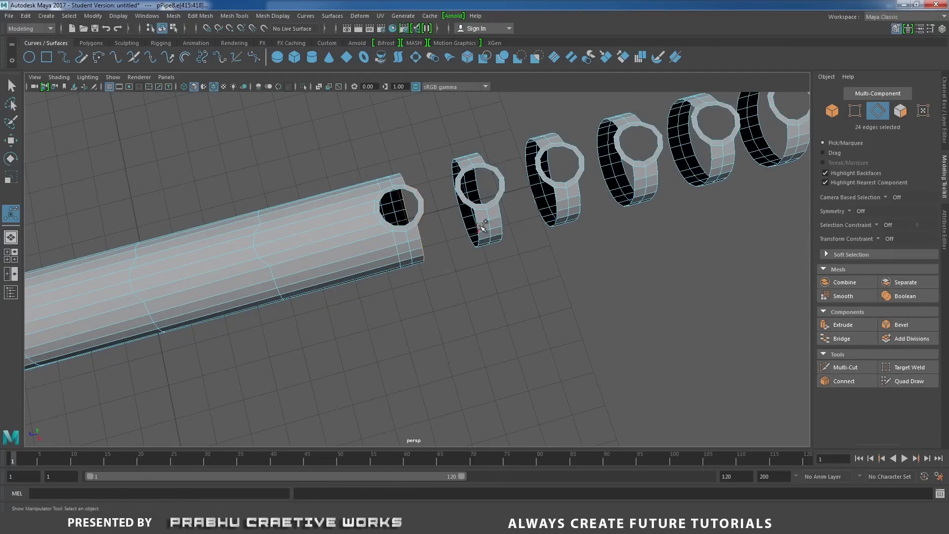
{"action": "left_click", "coordinate": [481, 244], "text": "shift"}
{"action": "right_click_drag", "start_coordinate": [478, 260], "coordinate": [462, 370], "text": "shift"}
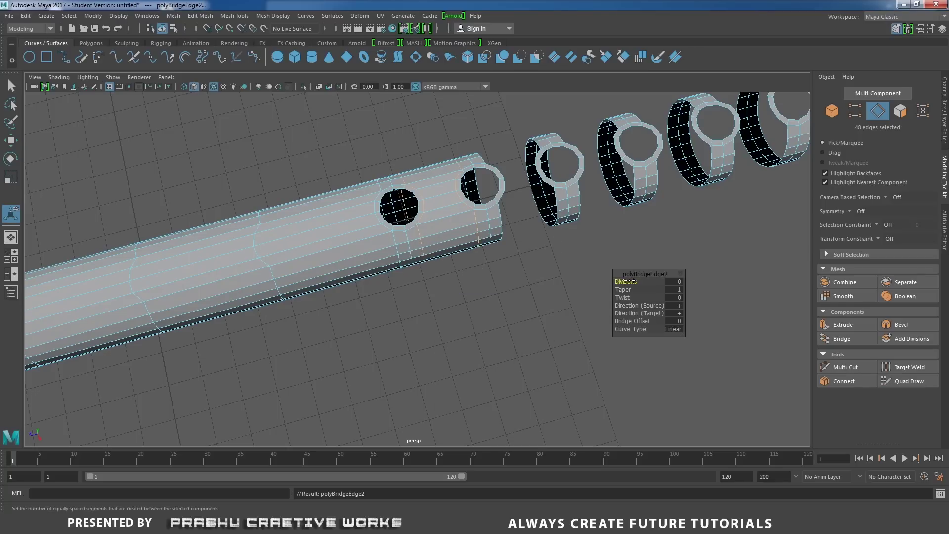
{"action": "left_click", "coordinate": [631, 282]}
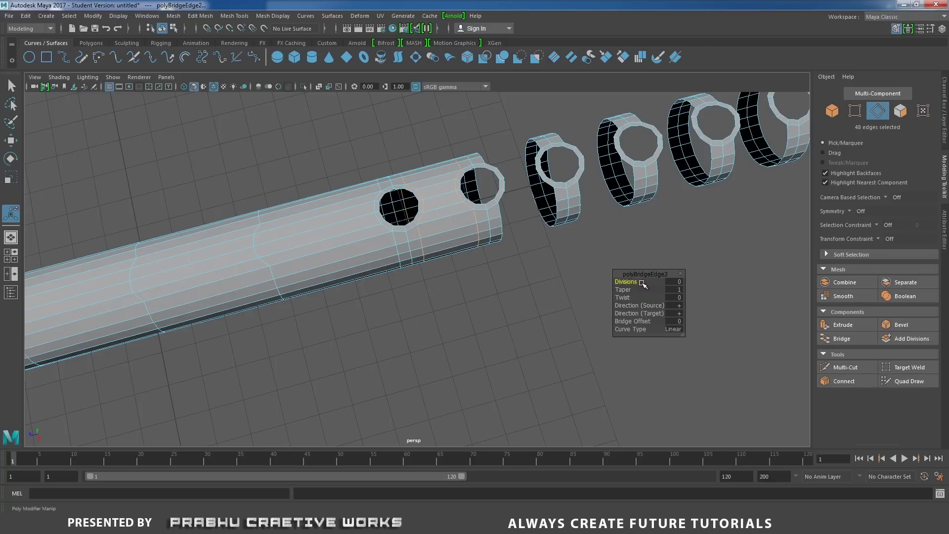
{"action": "left_click_drag", "start_coordinate": [633, 282], "coordinate": [644, 283]}
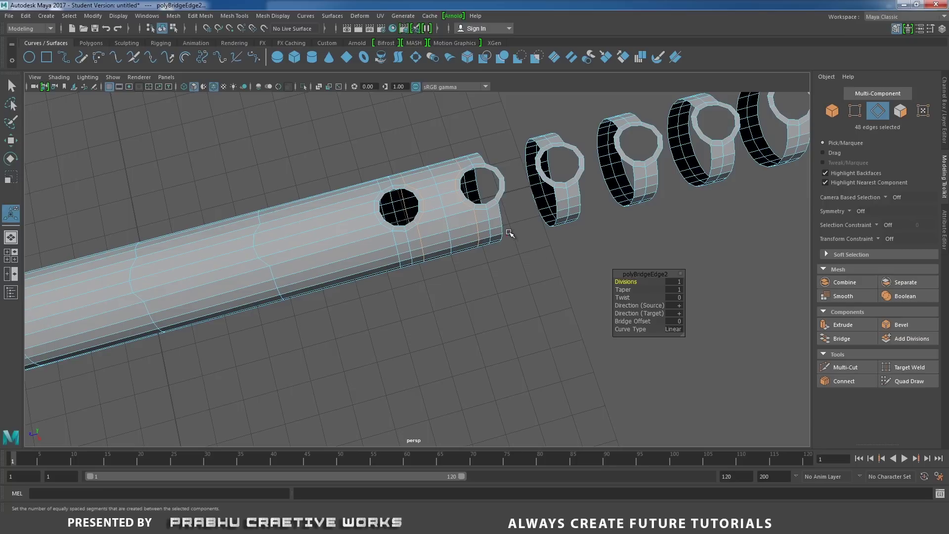
Bridge the tube's open border loop to the third finger-hole ring with 1 division
{"action": "double_click", "coordinate": [503, 218]}
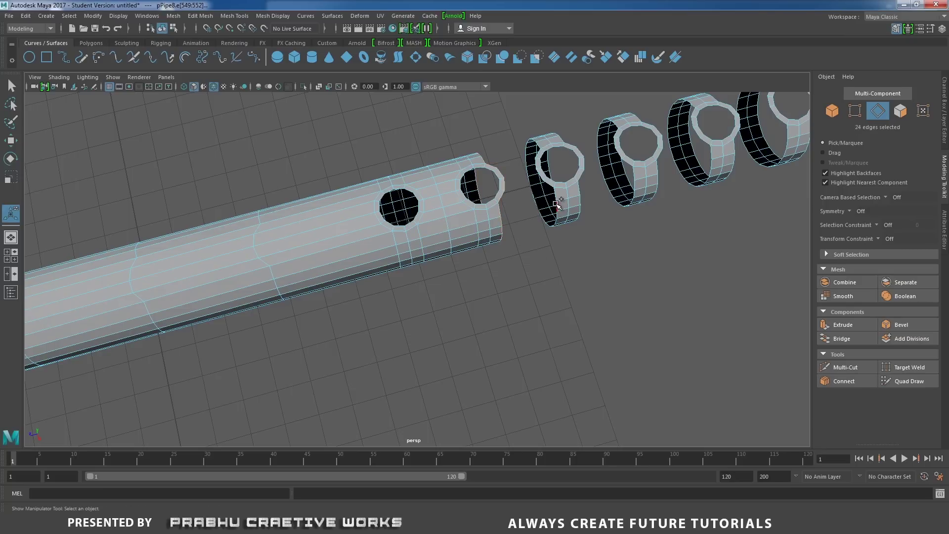
{"action": "double_click", "coordinate": [559, 206], "text": "shift"}
{"action": "right_click", "coordinate": [552, 247], "text": "shift"}
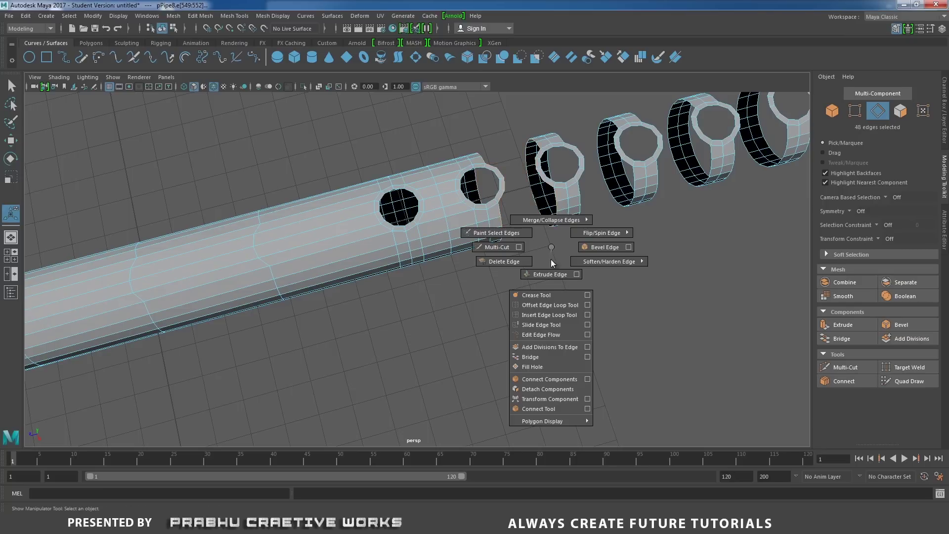
{"action": "left_click", "coordinate": [544, 356]}
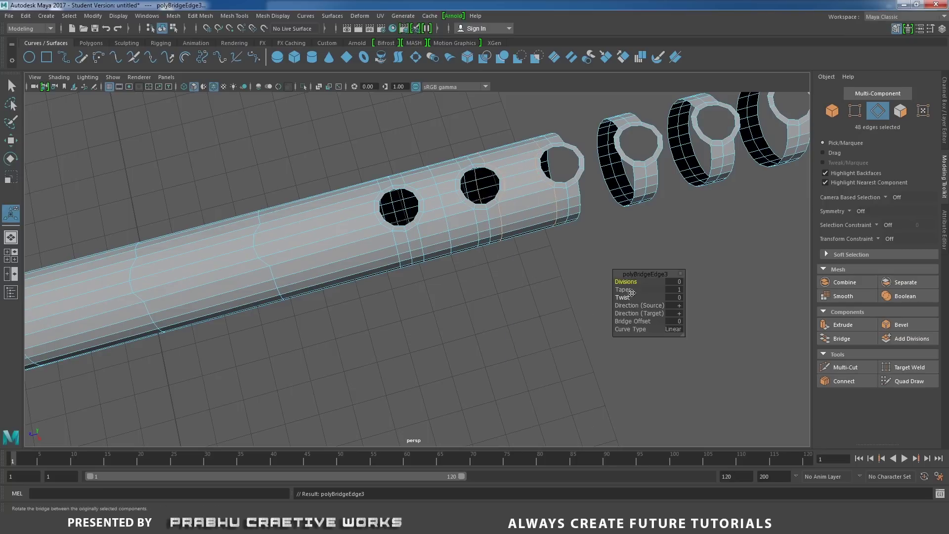
{"action": "left_click", "coordinate": [632, 282]}
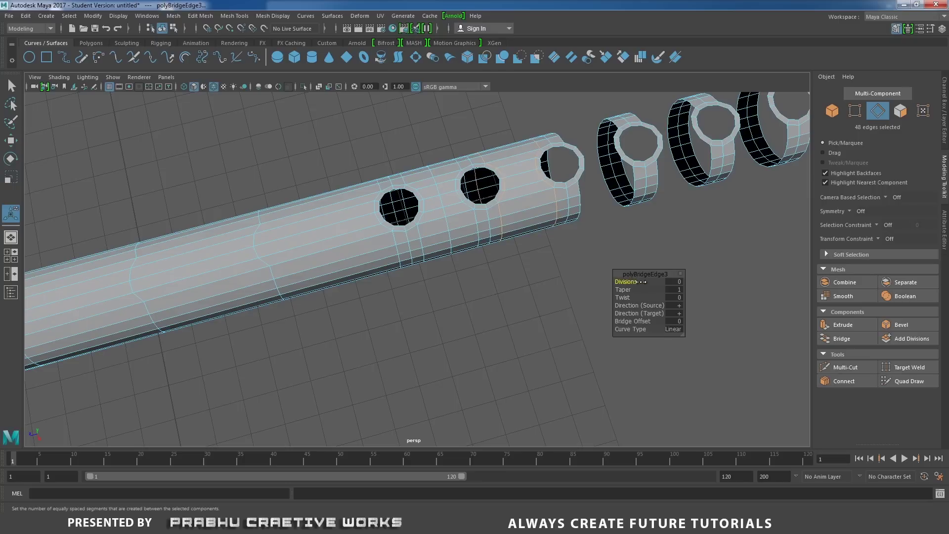
{"action": "left_click_drag", "start_coordinate": [641, 281], "coordinate": [420, 240]}
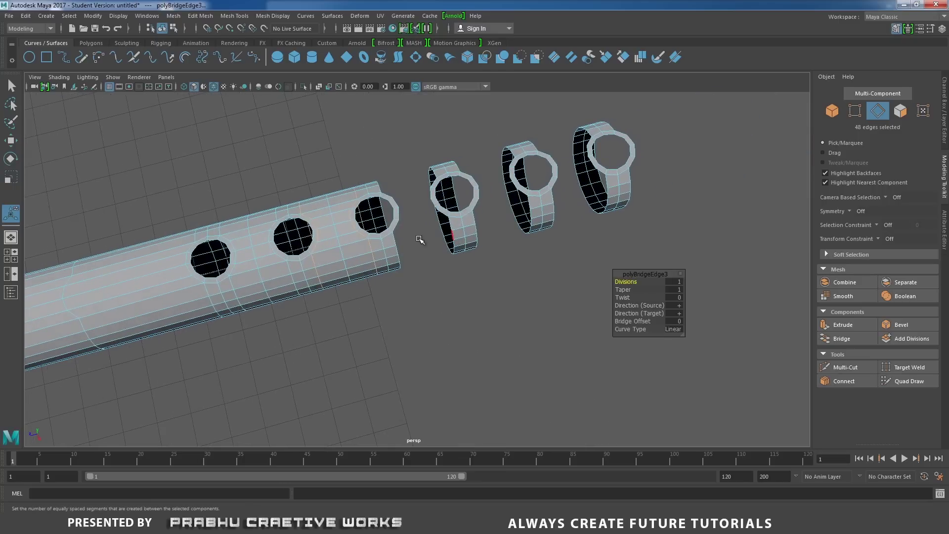
Bridge the tube's open border loop to the fourth finger-hole ring with 1 division
{"action": "double_click", "coordinate": [398, 249]}
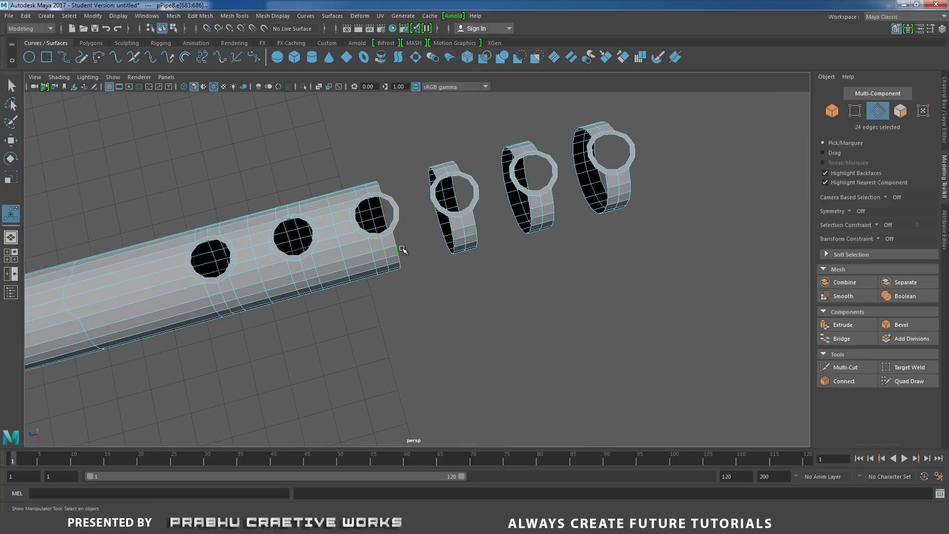
{"action": "double_click", "coordinate": [452, 224], "text": "shift"}
{"action": "right_click_drag", "start_coordinate": [445, 265], "coordinate": [439, 376], "text": "shift"}
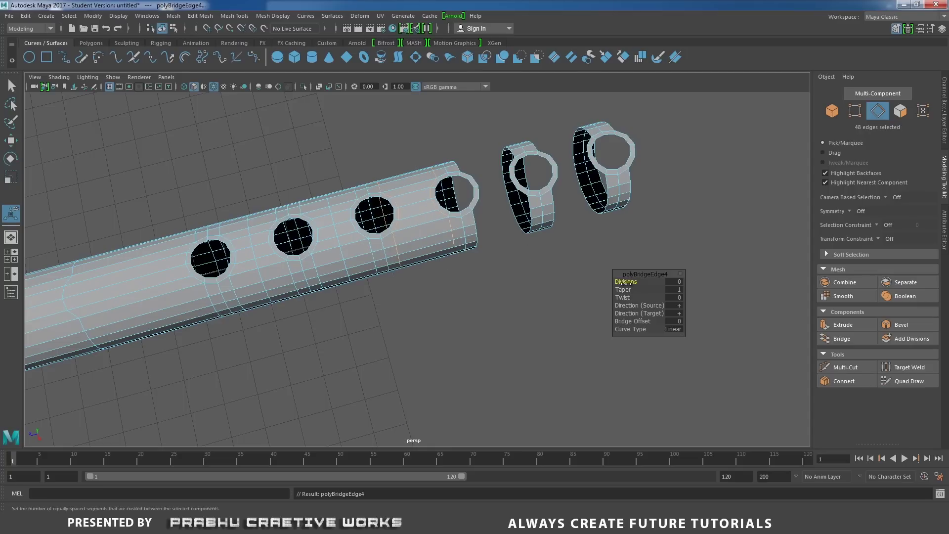
{"action": "left_click_drag", "start_coordinate": [624, 283], "coordinate": [625, 283]}
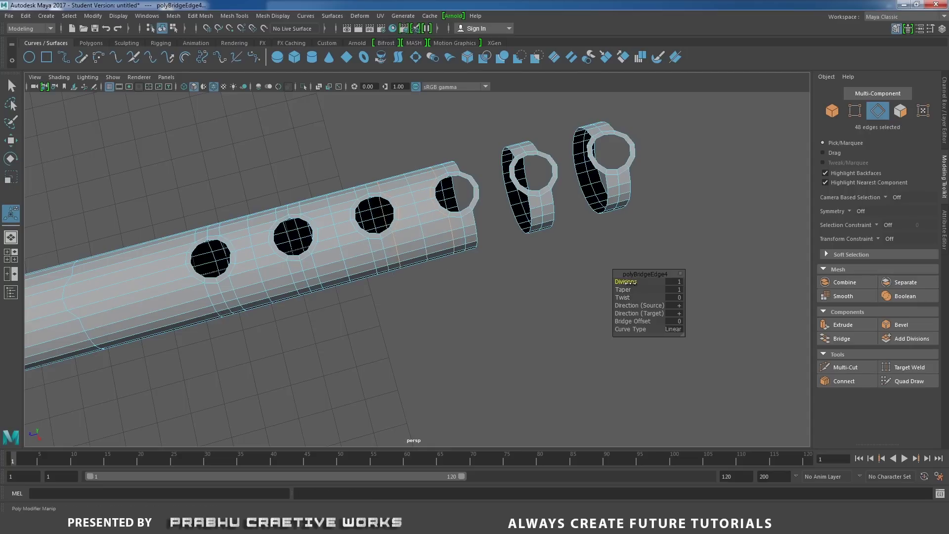
Bridge the tube's open border loop to the fifth finger-hole ring with 1 division
{"action": "left_click", "coordinate": [474, 221]}
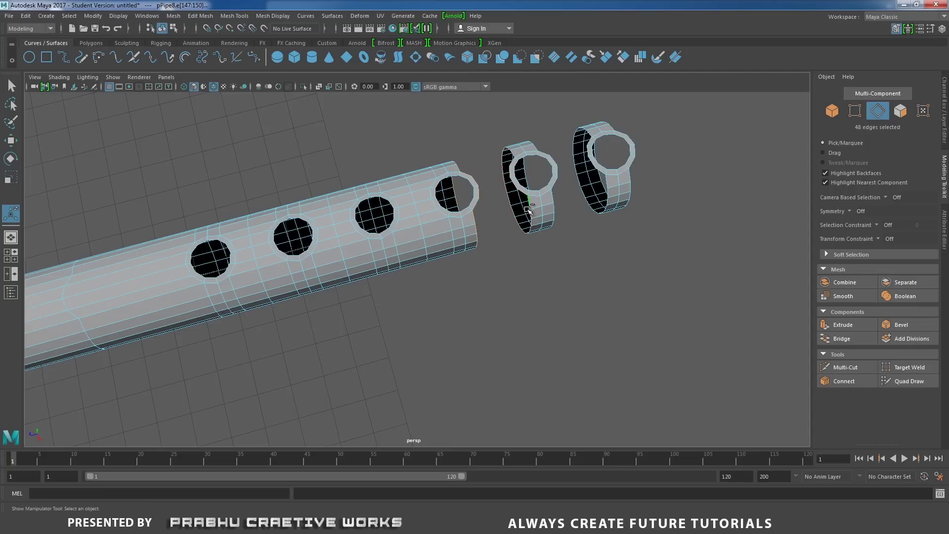
{"action": "right_click", "coordinate": [512, 236], "text": "shift"}
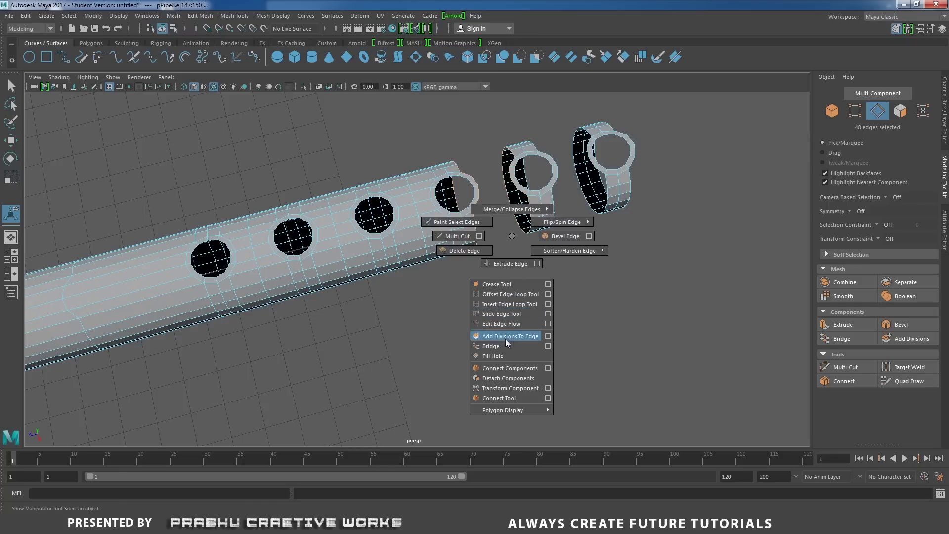
{"action": "left_click", "coordinate": [491, 346]}
{"action": "left_click_drag", "start_coordinate": [625, 282], "coordinate": [627, 281]}
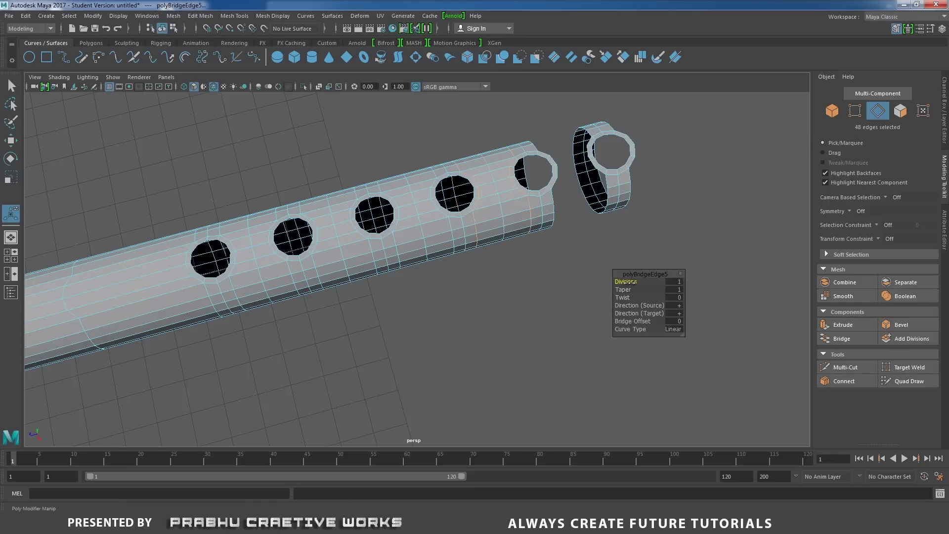
Bridge the tube's open border loop to the sixth and last finger-hole ring with 1 division
{"action": "double_click", "coordinate": [556, 208]}
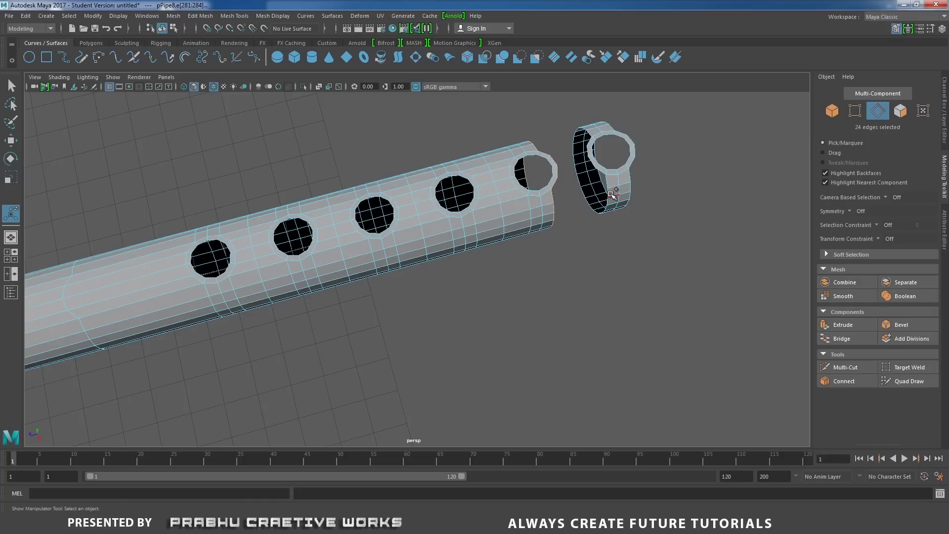
{"action": "double_click", "coordinate": [611, 193], "text": "shift"}
{"action": "right_click_drag", "start_coordinate": [593, 217], "coordinate": [581, 328], "text": "shift"}
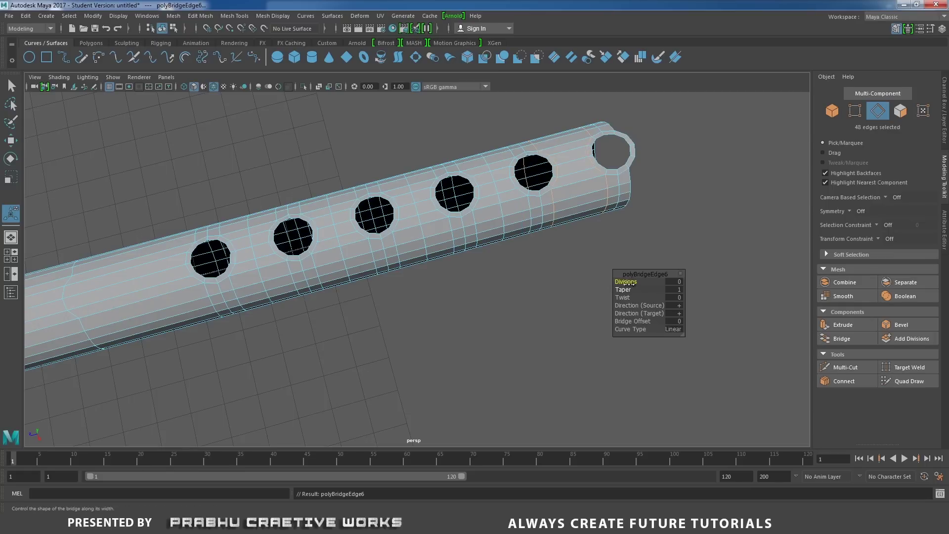
{"action": "left_click_drag", "start_coordinate": [632, 283], "coordinate": [640, 284]}
Extrude the border edge loop at the finger-hole end outward along Z and scale it flat
{"action": "left_click_drag", "start_coordinate": [554, 239], "coordinate": [430, 218], "text": "alt"}
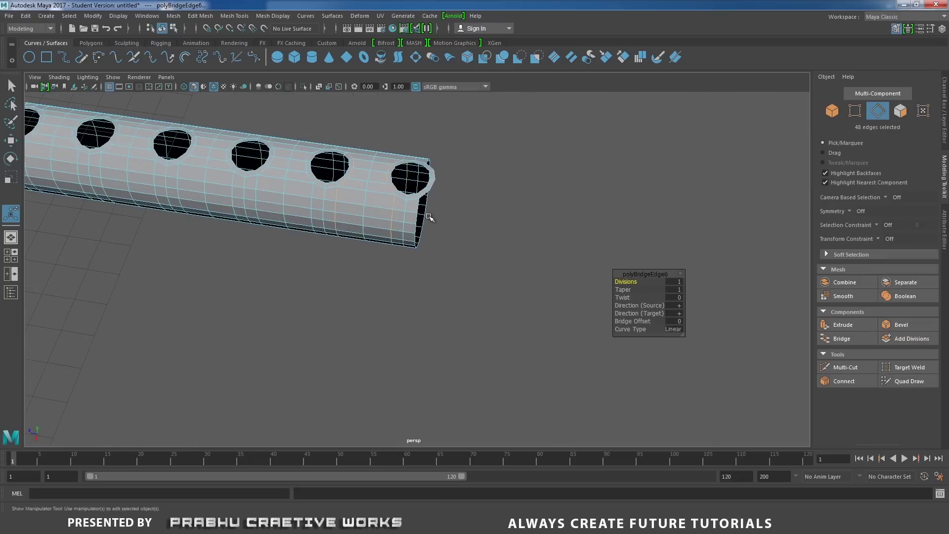
{"action": "double_click", "coordinate": [419, 222]}
{"action": "right_click", "coordinate": [475, 226], "text": "shift"}
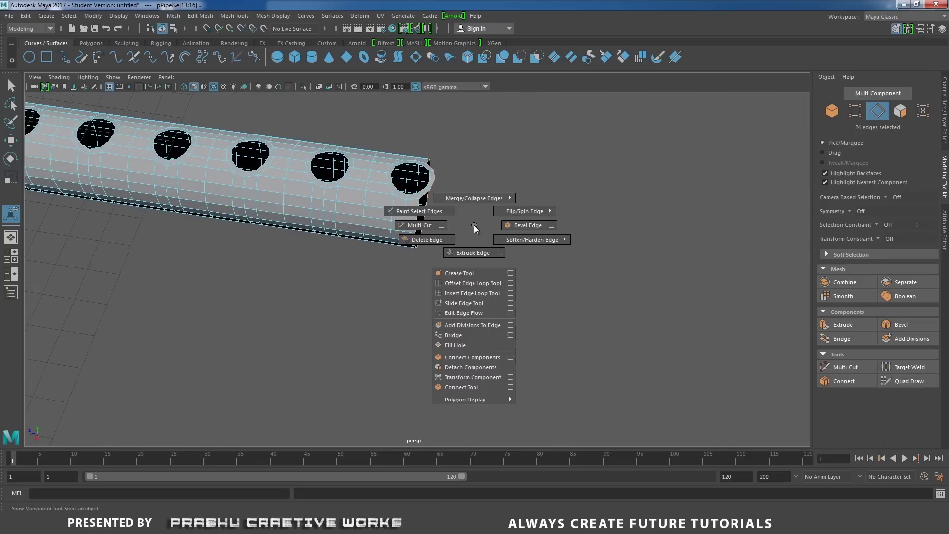
{"action": "right_click_drag", "start_coordinate": [475, 226], "coordinate": [473, 247], "text": "shift"}
{"action": "key", "text": "w"}
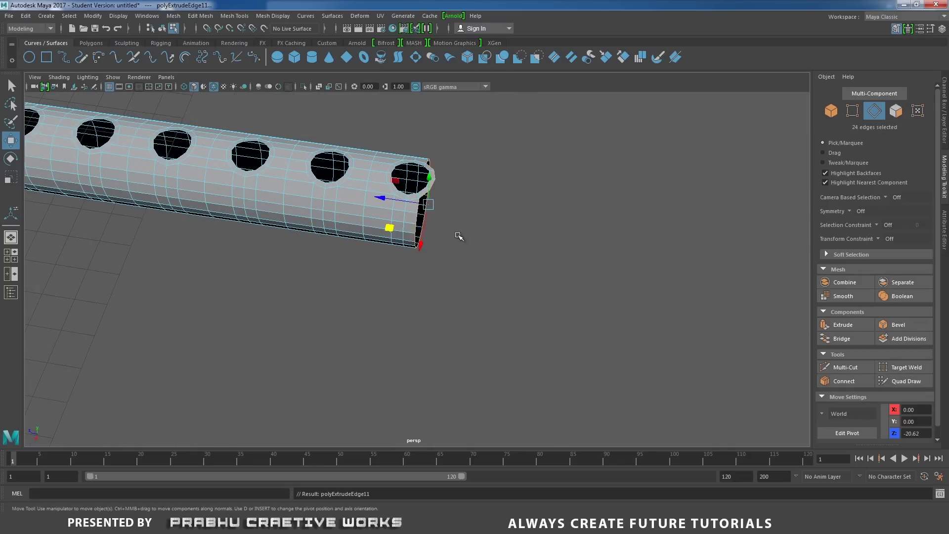
{"action": "left_click_drag", "start_coordinate": [386, 200], "coordinate": [500, 180]}
{"action": "key", "text": "r"}
Insert an edge loop around the extruded section beyond the last finger hole
{"action": "right_click_drag", "start_coordinate": [497, 174], "coordinate": [474, 200]}
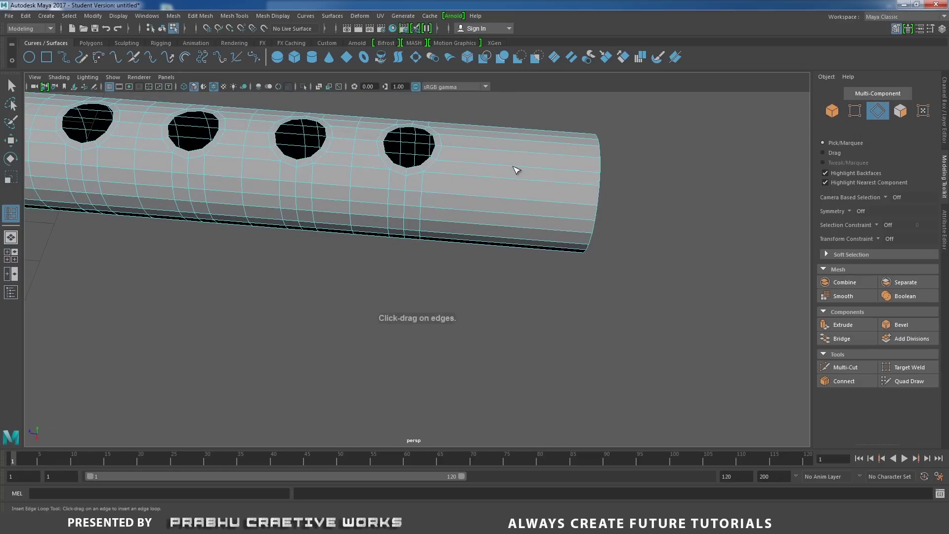
{"action": "left_click", "coordinate": [512, 179]}
Extrude the border edge loop at the mouth-hole end and move it outward along Z to about 30
{"action": "right_click_drag", "start_coordinate": [552, 200], "coordinate": [377, 200], "text": "alt"}
{"action": "left_click_drag", "start_coordinate": [377, 199], "coordinate": [272, 220], "text": "alt"}
{"action": "right_click_drag", "start_coordinate": [272, 220], "coordinate": [201, 217], "text": "alt"}
{"action": "left_click_drag", "start_coordinate": [365, 296], "coordinate": [358, 257], "text": "alt"}
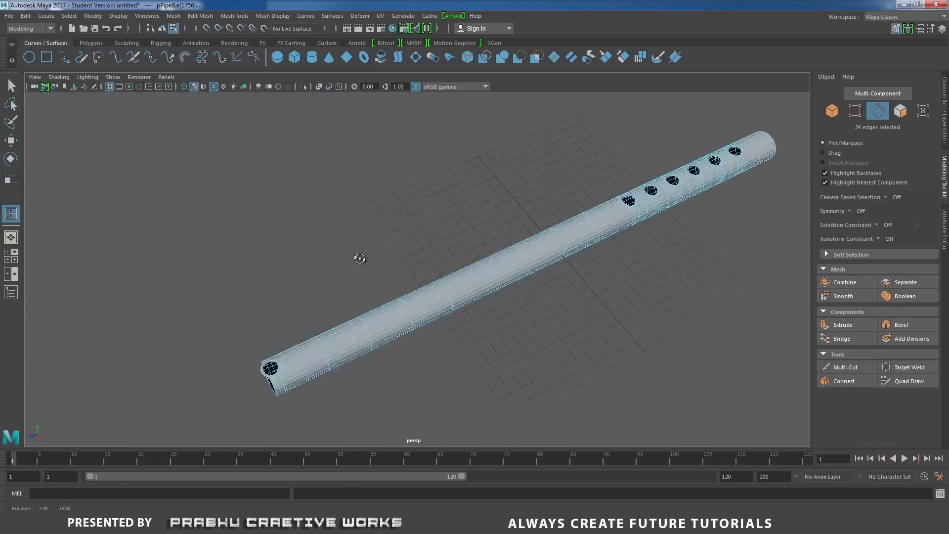
{"action": "middle_click_drag", "start_coordinate": [358, 267], "coordinate": [490, 225], "text": "alt"}
{"action": "scroll", "coordinate": [600, 315], "scroll_direction": "up", "scroll_amount": 5}
{"action": "left_click_drag", "start_coordinate": [512, 324], "coordinate": [517, 361], "text": "alt"}
{"action": "middle_click_drag", "start_coordinate": [521, 267], "coordinate": [521, 216], "text": "alt"}
{"action": "left_click_drag", "start_coordinate": [520, 217], "coordinate": [595, 254], "text": "alt"}
{"action": "key", "text": "w"}
{"action": "left_click", "coordinate": [502, 366]}
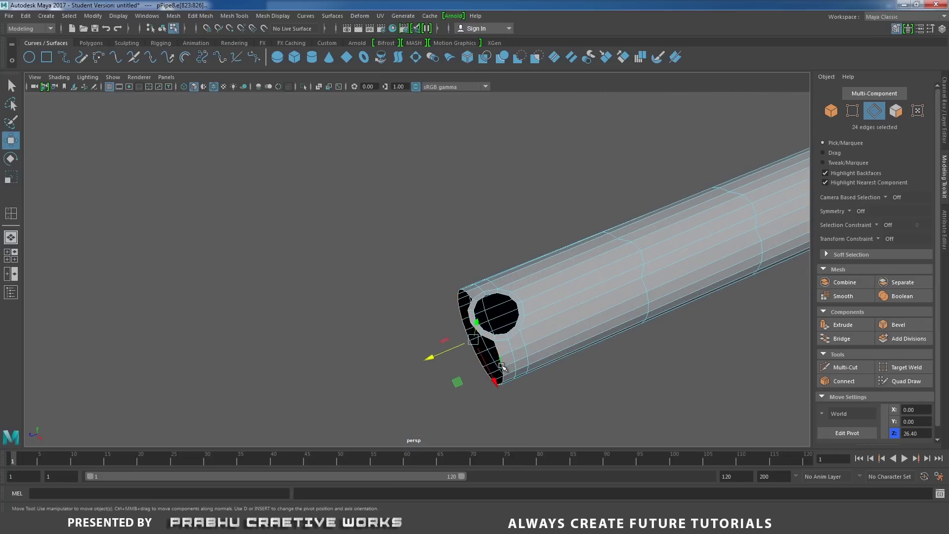
{"action": "right_click_drag", "start_coordinate": [427, 254], "coordinate": [429, 281], "text": "shift"}
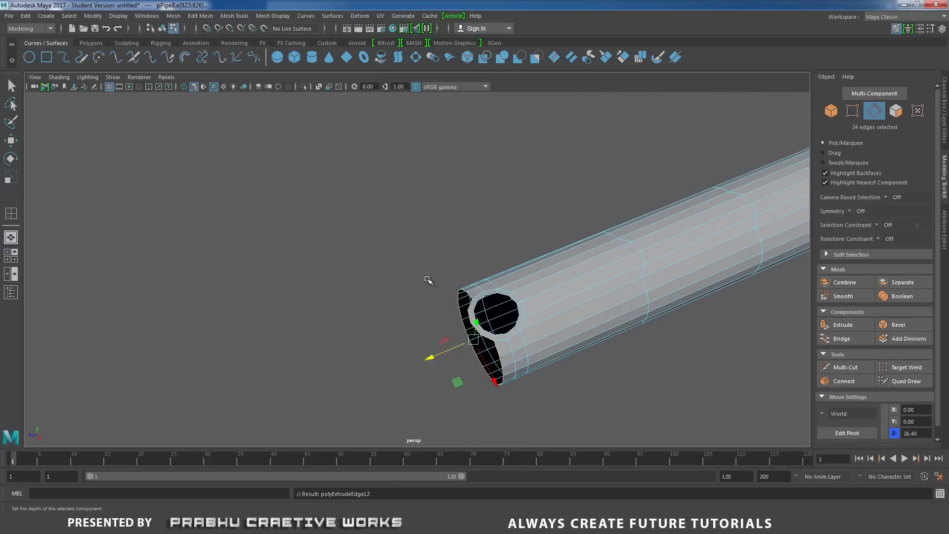
{"action": "key", "text": "w"}
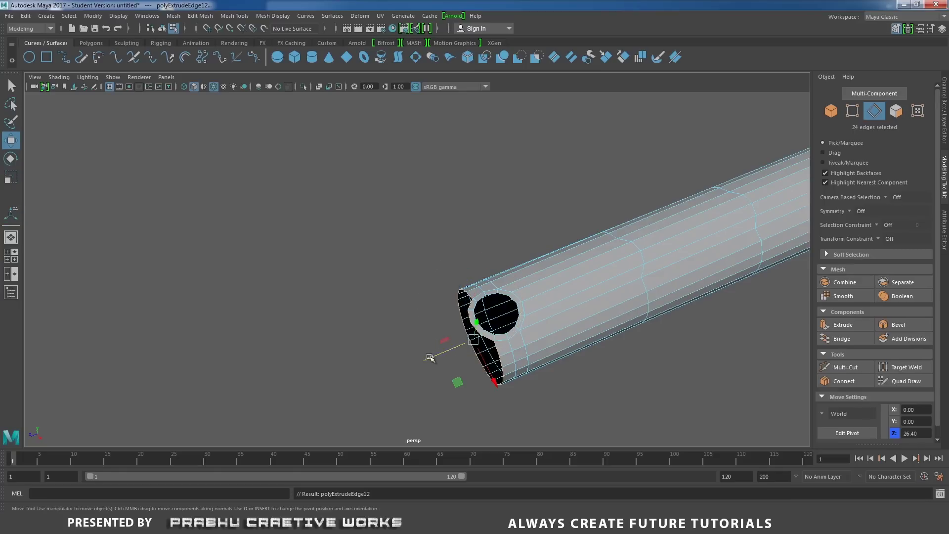
{"action": "left_click_drag", "start_coordinate": [430, 357], "coordinate": [306, 420]}
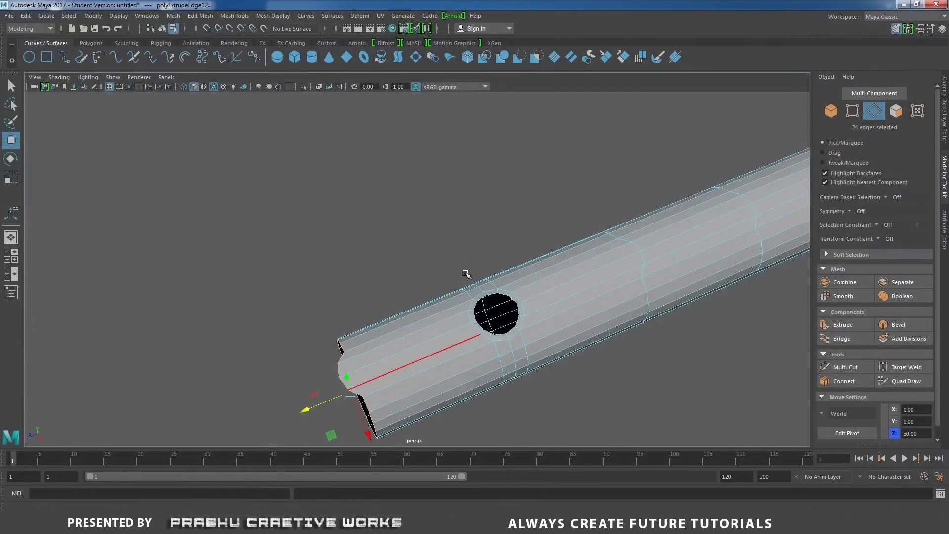
Scale the mouth-end border loop flat along Z and move it outward to about Z 30.67
{"action": "left_click_drag", "start_coordinate": [467, 274], "coordinate": [517, 205], "text": "alt"}
{"action": "key", "text": "r"}
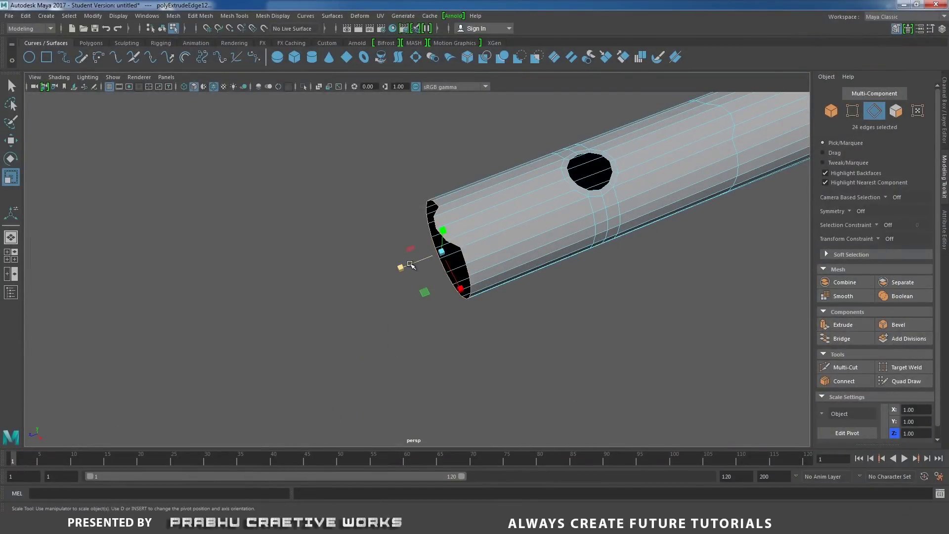
{"action": "left_click_drag", "start_coordinate": [402, 267], "coordinate": [421, 259]}
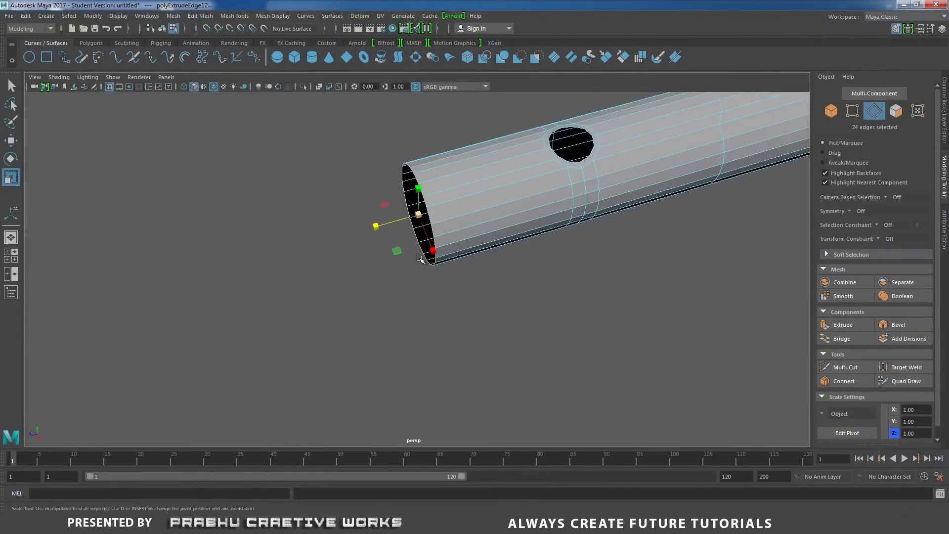
{"action": "key", "text": "w"}
{"action": "left_click_drag", "start_coordinate": [376, 230], "coordinate": [352, 237]}
Extrude the flattened mouth-end border loop and scale it uniformly inward to form a rim face
{"action": "right_click_drag", "start_coordinate": [380, 251], "coordinate": [437, 290], "text": "alt"}
{"action": "left_click_drag", "start_coordinate": [429, 274], "coordinate": [440, 286], "text": "alt"}
{"action": "right_click_drag", "start_coordinate": [440, 286], "coordinate": [465, 300], "text": "alt"}
{"action": "left_click_drag", "start_coordinate": [436, 288], "coordinate": [481, 274], "text": "alt"}
{"action": "middle_click_drag", "start_coordinate": [499, 287], "coordinate": [506, 253], "text": "alt"}
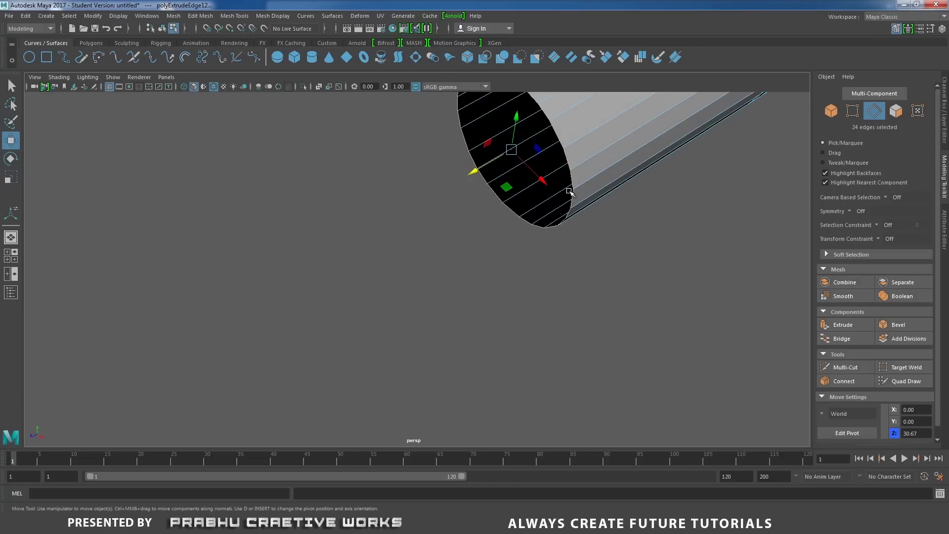
{"action": "middle_click_drag", "start_coordinate": [570, 191], "coordinate": [531, 230], "text": "alt"}
{"action": "right_click", "coordinate": [525, 222], "text": "shift"}
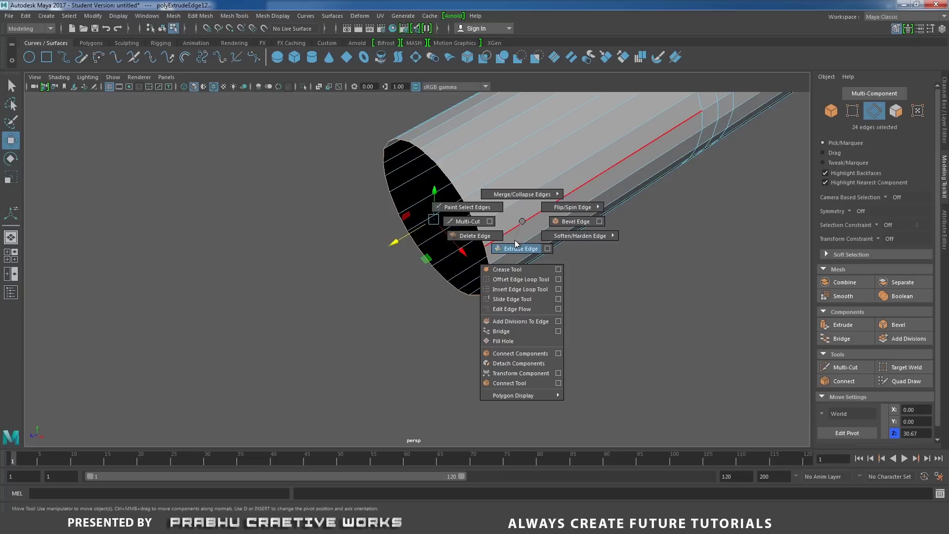
{"action": "left_click", "coordinate": [515, 239]}
{"action": "key", "text": "r"}
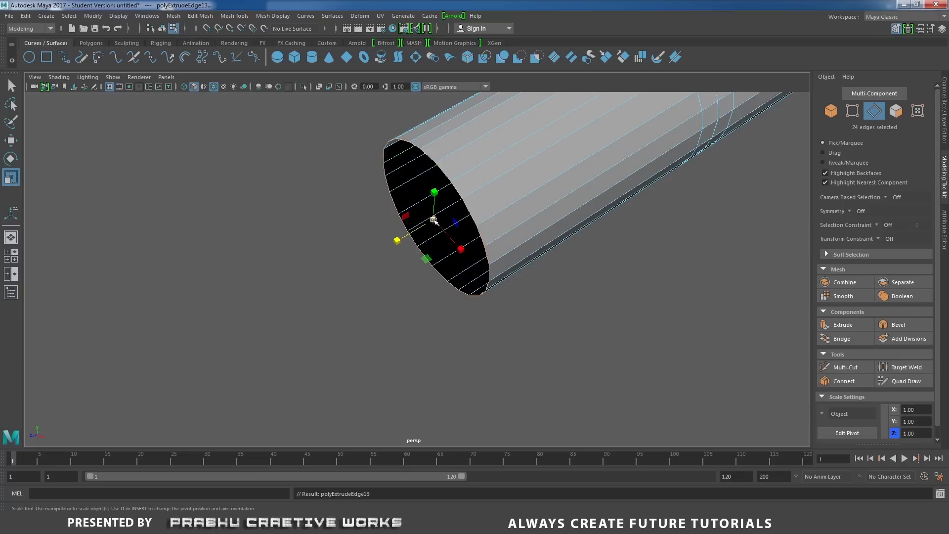
{"action": "mouse_move", "coordinate": [434, 219]}
{"action": "left_mouse_down"}
{"action": "mouse_move", "coordinate": [398, 235]}
{"action": "mouse_move", "coordinate": [439, 233]}
{"action": "left_mouse_up"}
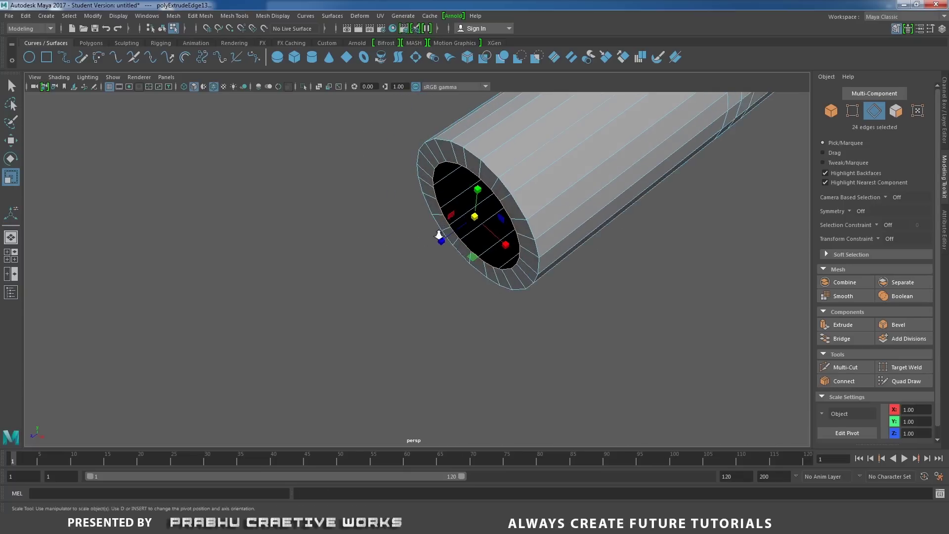
Convert the inner rim loop to its 24 vertices and merge them to the center, closing the mouth end
{"action": "right_click_drag", "start_coordinate": [439, 233], "coordinate": [461, 226], "text": "alt"}
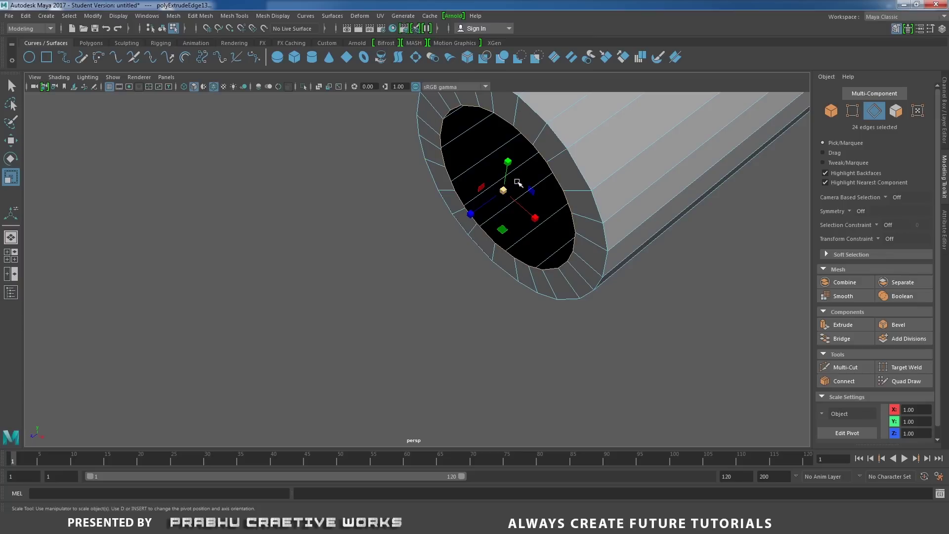
{"action": "key", "text": "ctrl+F9"}
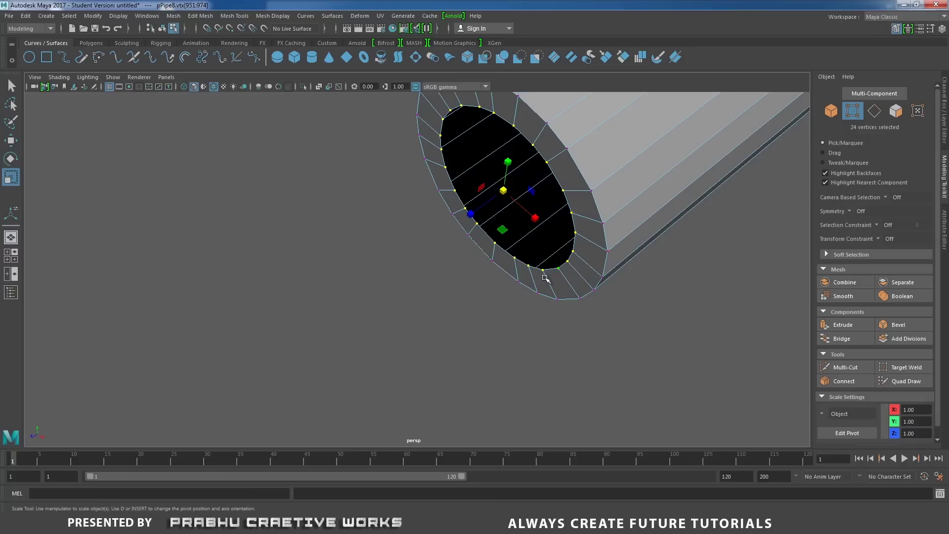
{"action": "right_click", "coordinate": [575, 241], "text": "shift"}
{"action": "right_click_drag", "start_coordinate": [575, 227], "coordinate": [576, 179], "text": "shift"}
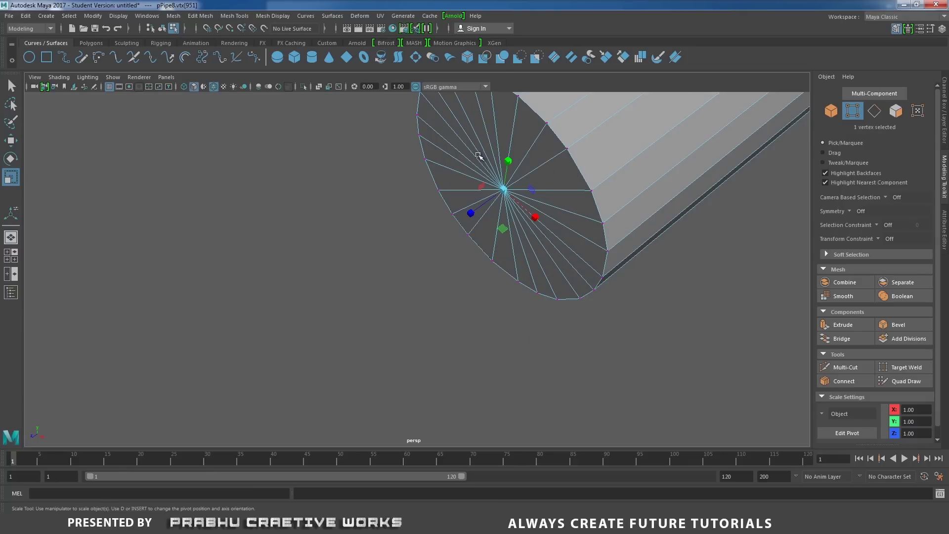
Insert an edge loop around the tube between the closed end and the mouth hole
{"action": "right_click_drag", "start_coordinate": [516, 224], "coordinate": [421, 197], "text": "alt"}
{"action": "left_click_drag", "start_coordinate": [421, 197], "coordinate": [397, 192], "text": "alt"}
{"action": "middle_click_drag", "start_coordinate": [438, 186], "coordinate": [459, 230], "text": "alt"}
{"action": "right_click_drag", "start_coordinate": [475, 237], "coordinate": [520, 144], "text": "alt"}
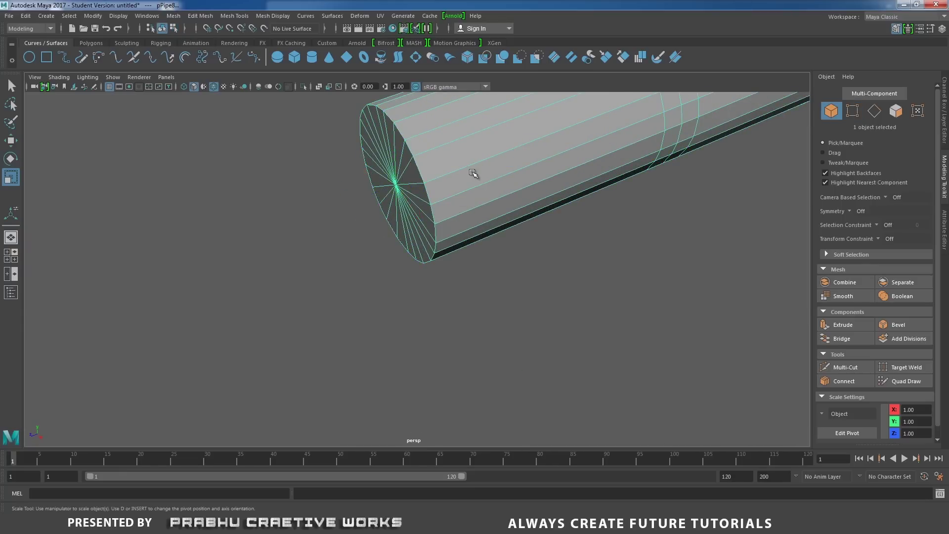
{"action": "right_click_drag", "start_coordinate": [472, 174], "coordinate": [471, 141]}
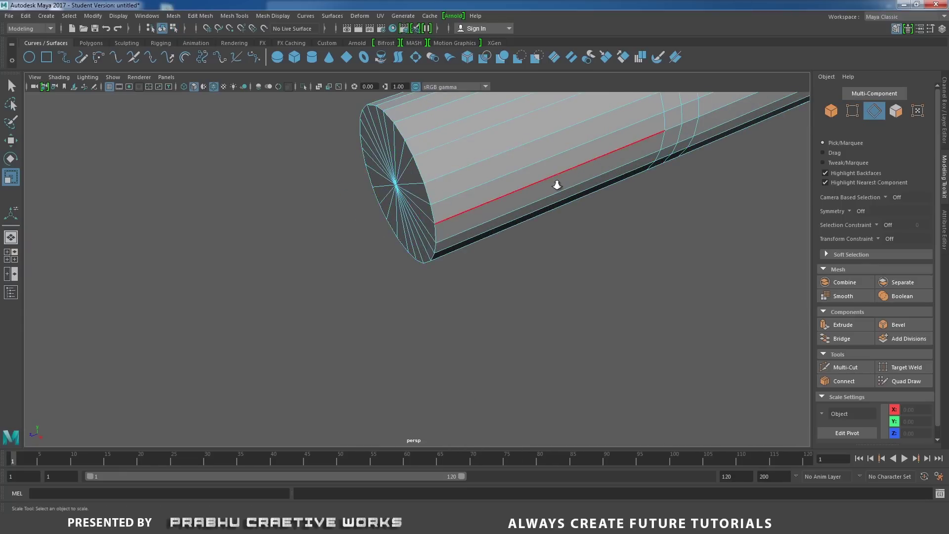
{"action": "left_click_drag", "start_coordinate": [556, 186], "coordinate": [445, 261], "text": "alt"}
{"action": "middle_click_drag", "start_coordinate": [445, 261], "coordinate": [434, 208], "text": "alt"}
{"action": "right_click_drag", "start_coordinate": [411, 214], "coordinate": [366, 222]}
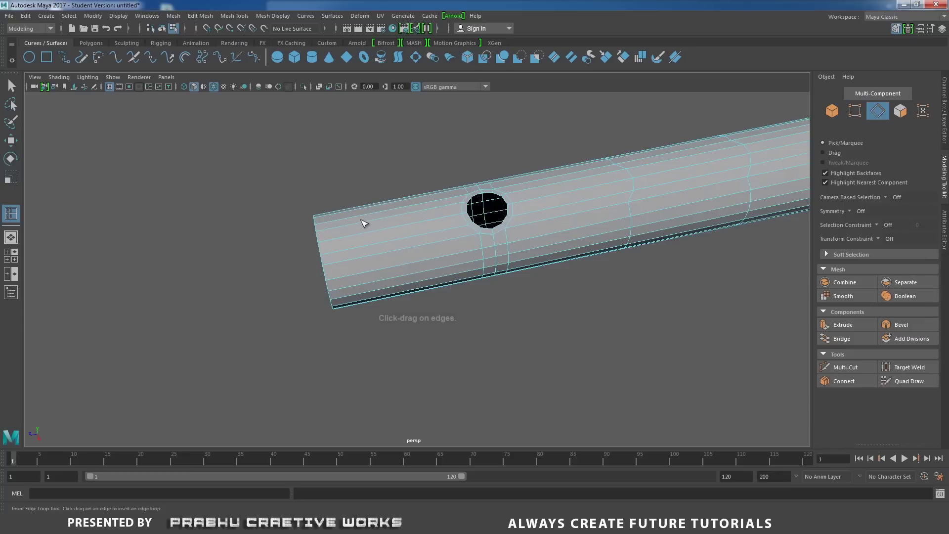
{"action": "left_click", "coordinate": [370, 225]}
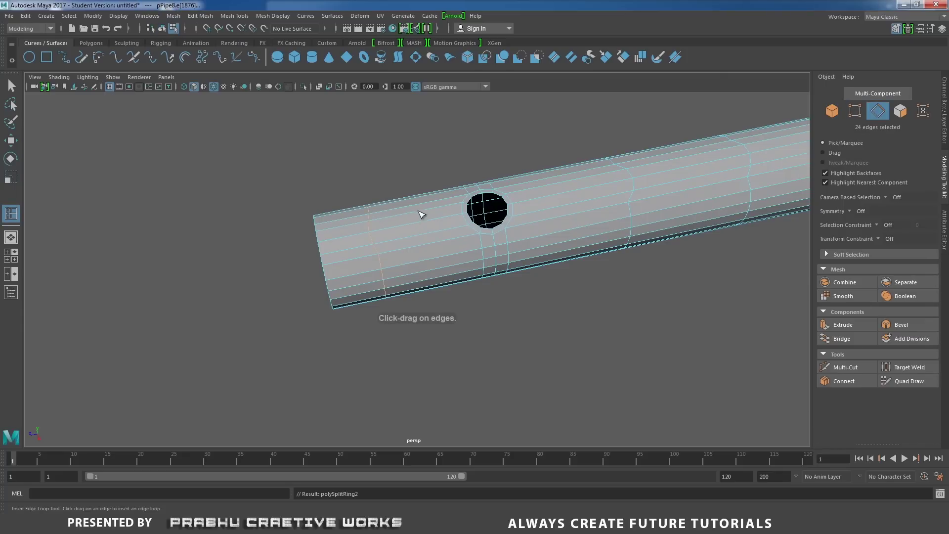
Finish inserting edge loops near the mouth hole and return the flute to object mode
{"action": "scroll", "coordinate": [369, 214], "scroll_direction": "down", "scroll_amount": 5}
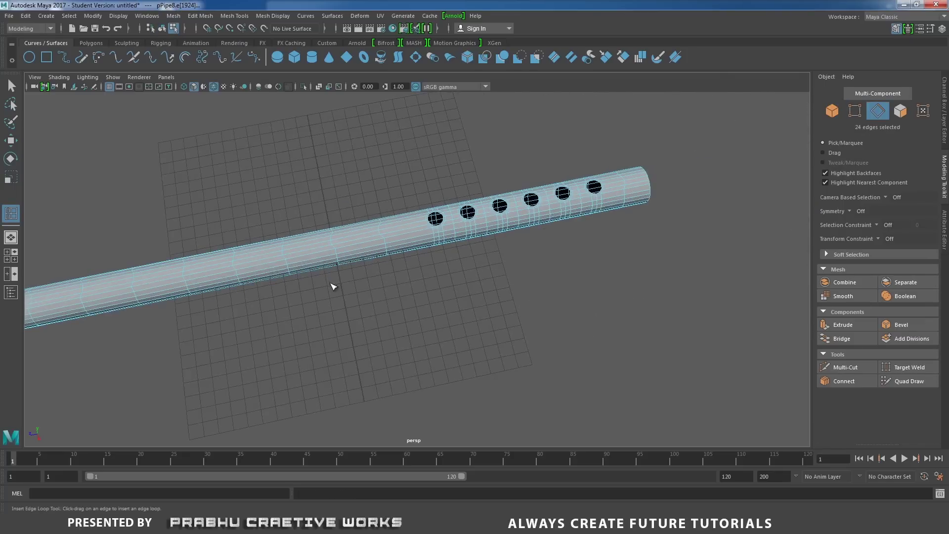
{"action": "left_click_drag", "start_coordinate": [333, 286], "coordinate": [504, 215], "text": "alt"}
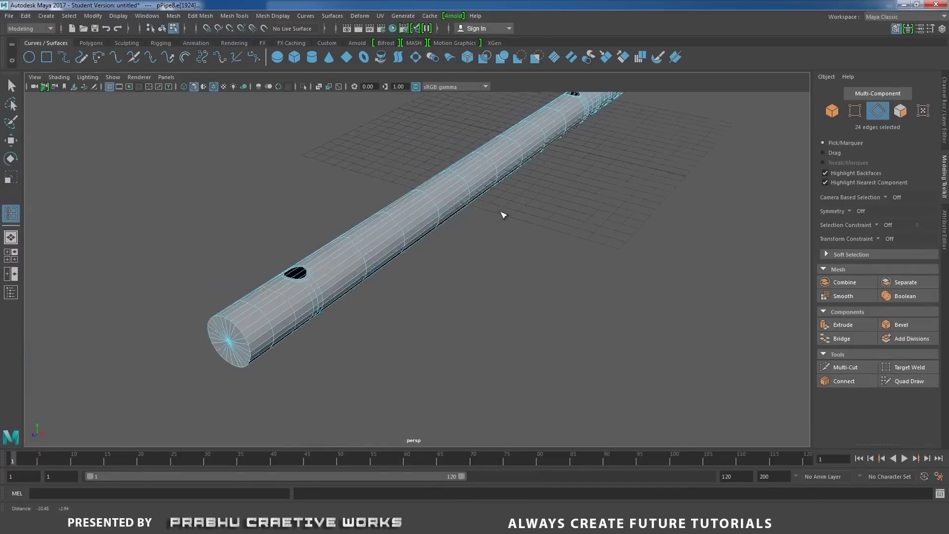
{"action": "scroll", "coordinate": [503, 272], "scroll_direction": "up", "scroll_amount": 5}
{"action": "middle_click_drag", "start_coordinate": [317, 269], "coordinate": [515, 236], "text": "alt"}
{"action": "left_click_drag", "start_coordinate": [515, 235], "coordinate": [408, 290], "text": "alt"}
{"action": "middle_click_drag", "start_coordinate": [416, 292], "coordinate": [728, 177], "text": "alt"}
{"action": "scroll", "coordinate": [631, 284], "scroll_direction": "up", "scroll_amount": 5}
{"action": "key", "text": "w"}
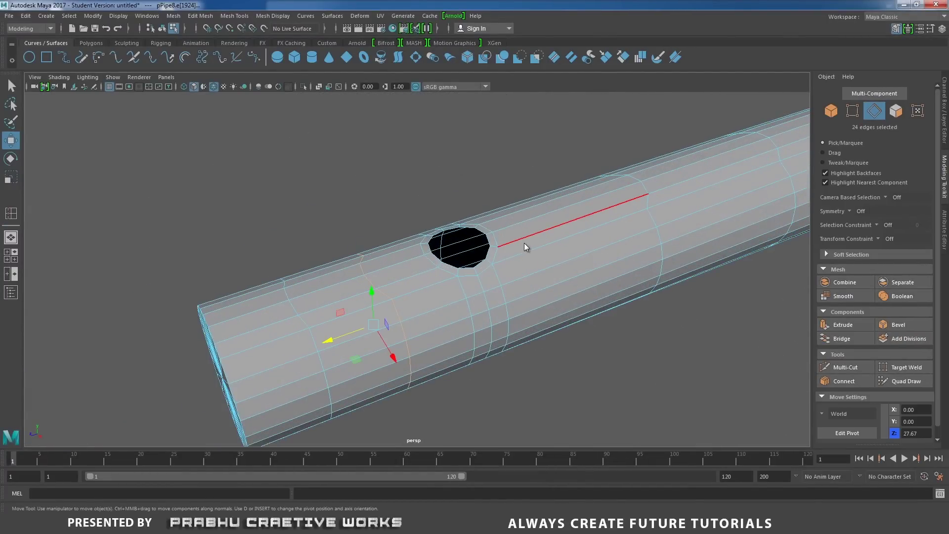
{"action": "right_click_drag", "start_coordinate": [514, 237], "coordinate": [568, 225]}
{"action": "scroll", "coordinate": [444, 236], "scroll_direction": "down", "scroll_amount": 8}
{"action": "left_click_drag", "start_coordinate": [444, 235], "coordinate": [456, 237], "text": "alt"}
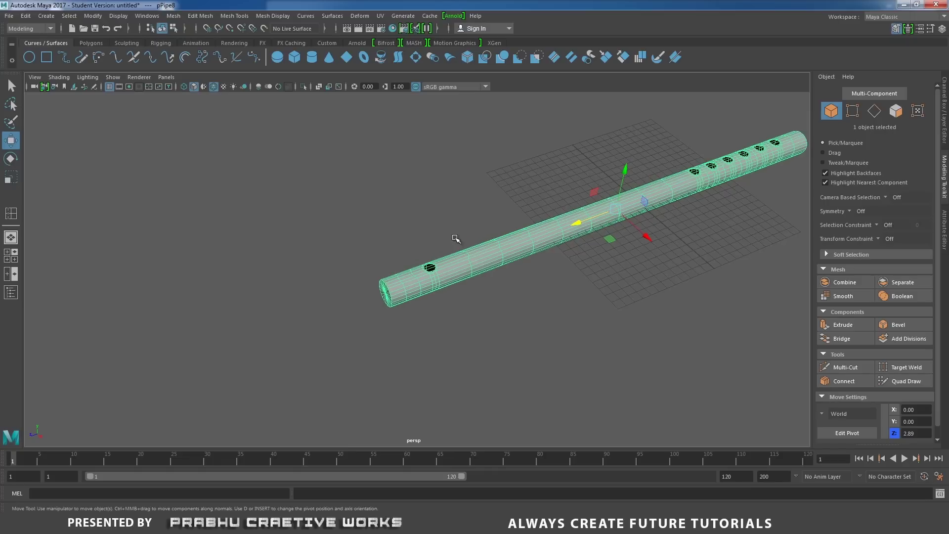
Select the outer rim edge loop of the closed mouth end and apply Bevel to it
{"action": "right_click_drag", "start_coordinate": [455, 238], "coordinate": [572, 316], "text": "alt"}
{"action": "left_click_drag", "start_coordinate": [348, 317], "coordinate": [439, 302], "text": "alt"}
{"action": "right_click_drag", "start_coordinate": [439, 302], "coordinate": [489, 334], "text": "alt"}
{"action": "right_click_drag", "start_coordinate": [515, 239], "coordinate": [515, 214]}
{"action": "double_click", "coordinate": [498, 300]}
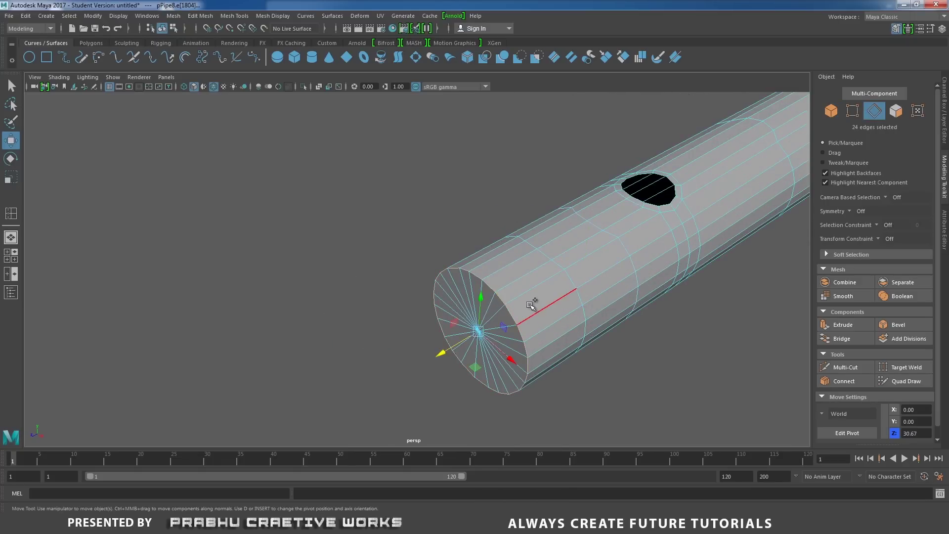
{"action": "right_click_drag", "start_coordinate": [530, 306], "coordinate": [562, 306], "text": "shift"}
{"action": "right_click_drag", "start_coordinate": [566, 310], "coordinate": [601, 331], "text": "alt"}
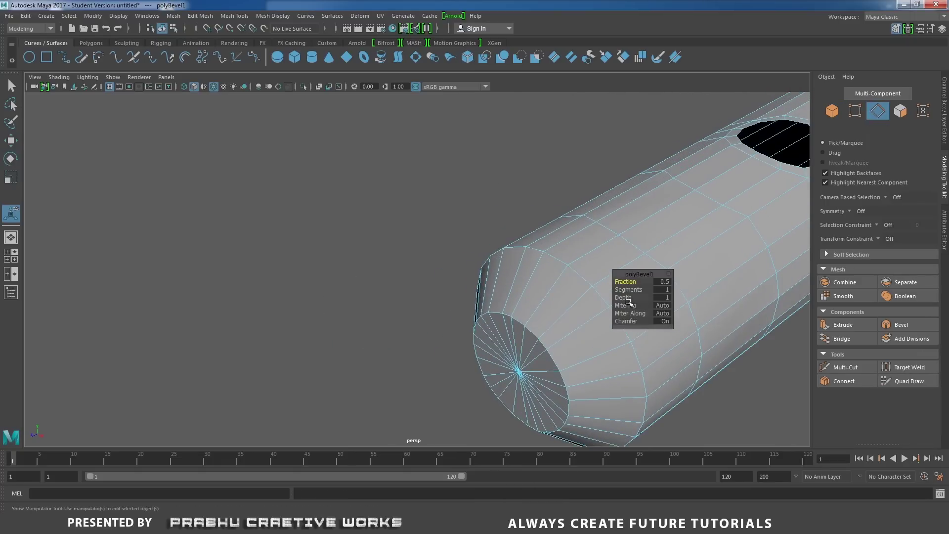
{"action": "middle_click_drag", "start_coordinate": [554, 286], "coordinate": [496, 276], "text": "alt"}
Try lowering the mouth-end bevel's fraction to 0 and to 0.1
{"action": "left_click_drag", "start_coordinate": [626, 282], "coordinate": [601, 282]}
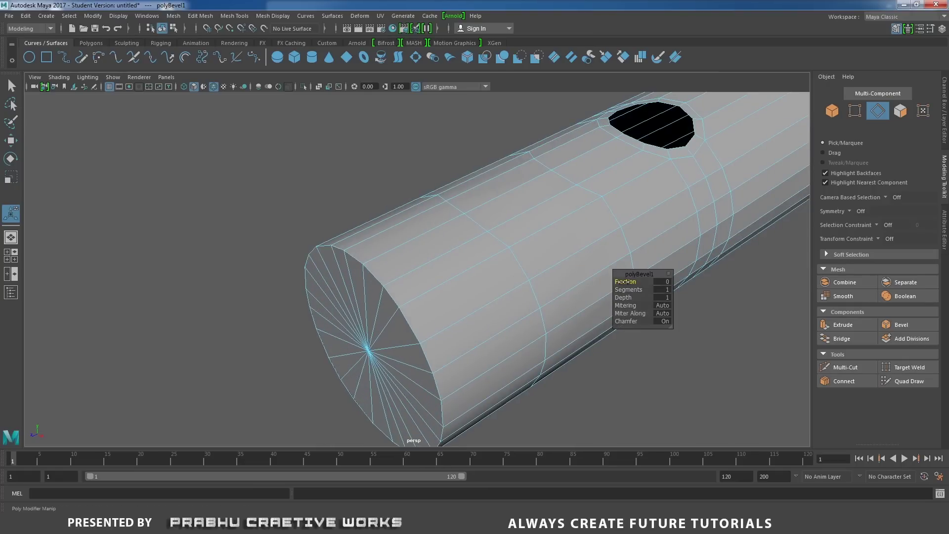
{"action": "left_click", "coordinate": [668, 282]}
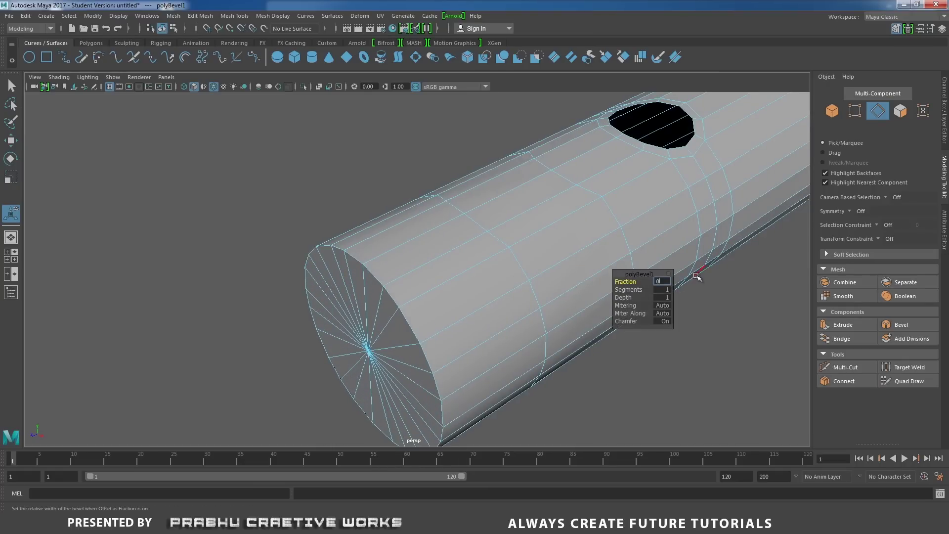
{"action": "type", "text": "0.1"}
{"action": "key", "text": "Return"}
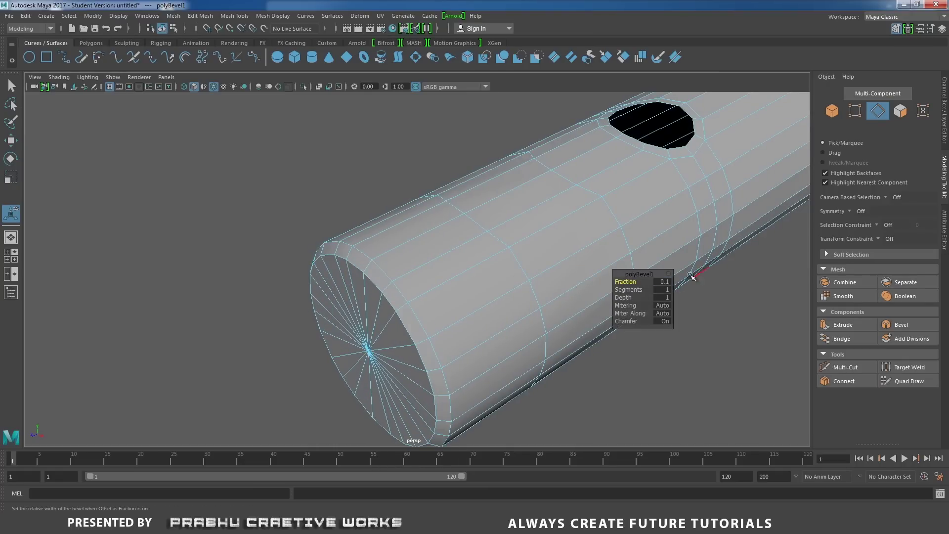
Set the mouth-end bevel's fraction to 0.02 and its segments to 2
{"action": "left_click", "coordinate": [669, 282]}
{"action": "type", "text": "0.02"}
{"action": "key", "text": "Return"}
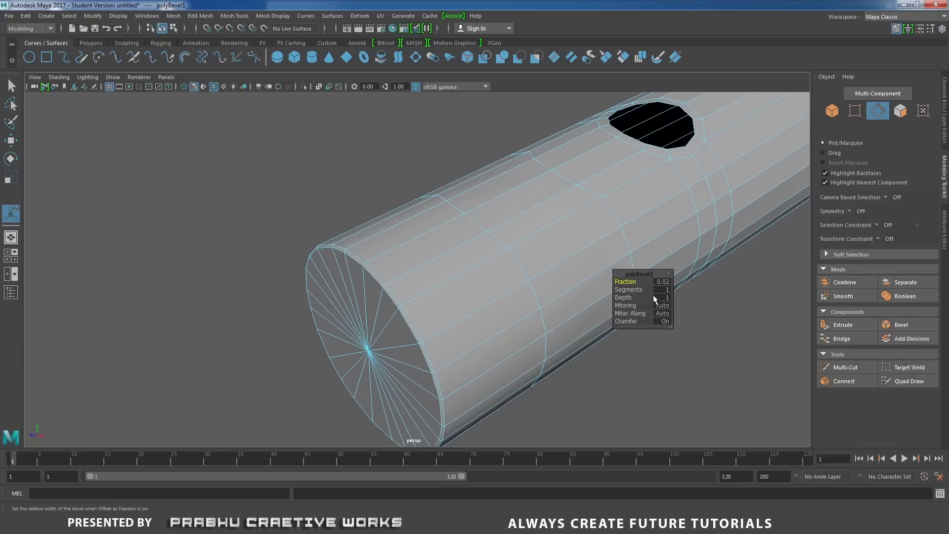
{"action": "left_click", "coordinate": [664, 290]}
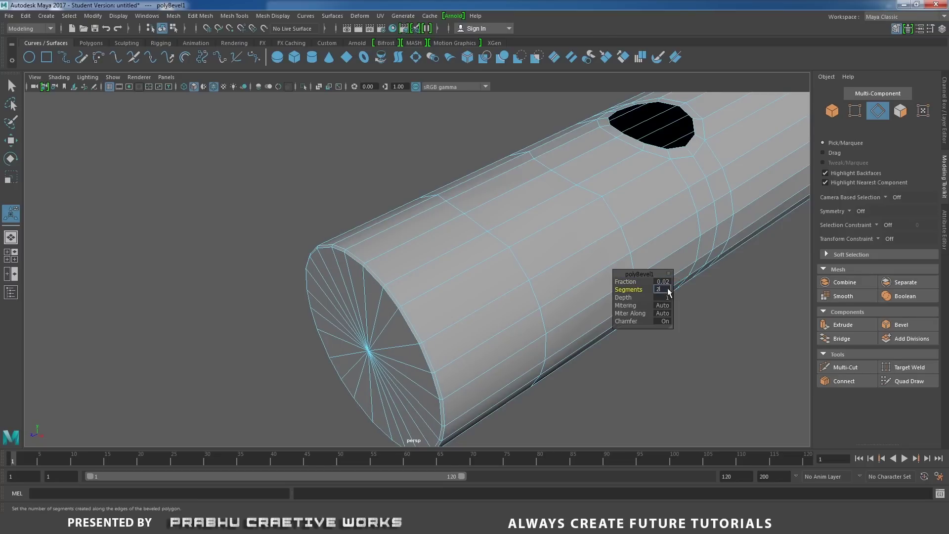
{"action": "key", "text": "Return"}
Return to object mode, clear the selection and select the whole flute tube again
{"action": "right_click_drag", "start_coordinate": [478, 263], "coordinate": [521, 222]}
{"action": "middle_click_drag", "start_coordinate": [616, 197], "coordinate": [228, 328], "text": "alt"}
{"action": "scroll", "coordinate": [513, 267], "scroll_direction": "down", "scroll_amount": 3}
{"action": "middle_click_drag", "start_coordinate": [487, 259], "coordinate": [696, 212], "text": "alt"}
{"action": "left_click", "coordinate": [639, 286]}
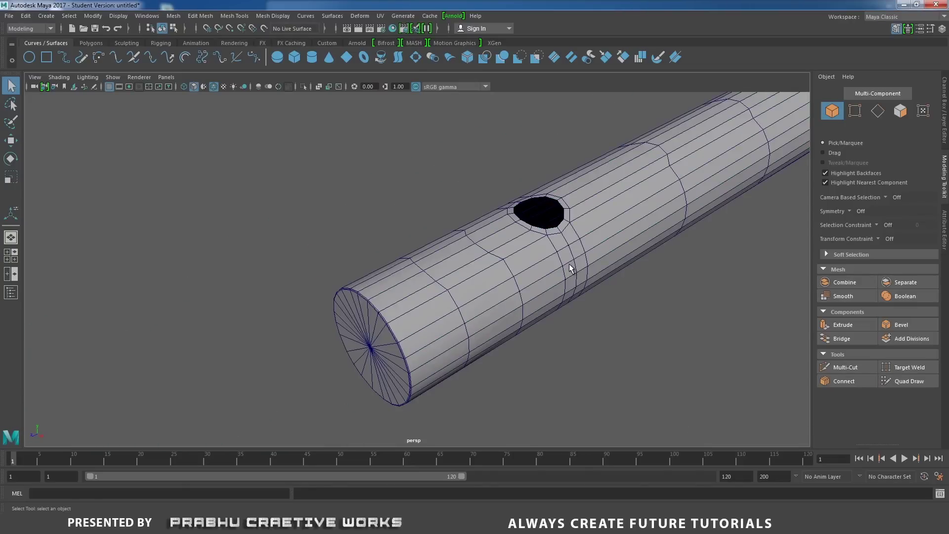
{"action": "left_click", "coordinate": [556, 259]}
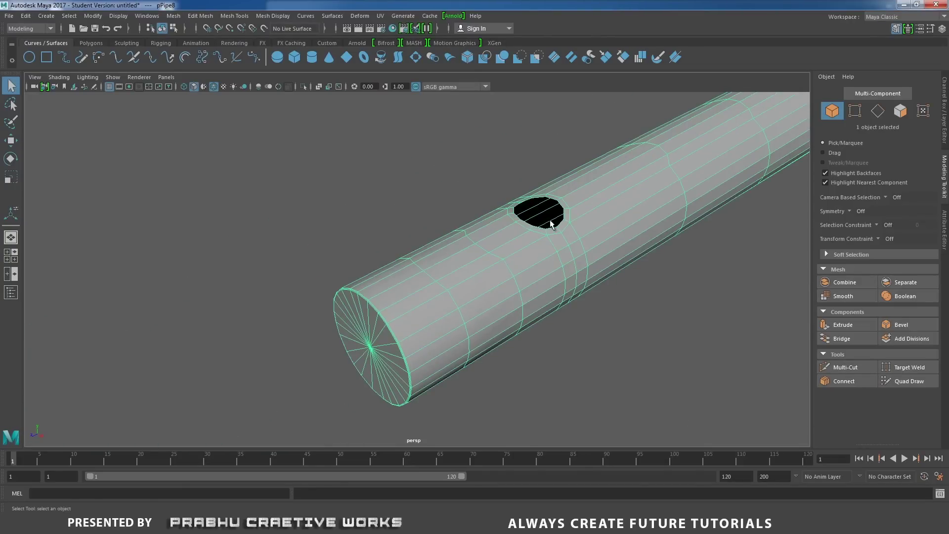
Select all faces of the flute and extrude them with a Local Translate Z of about 0.06 for wall thickness
{"action": "right_click_drag", "start_coordinate": [477, 256], "coordinate": [503, 271]}
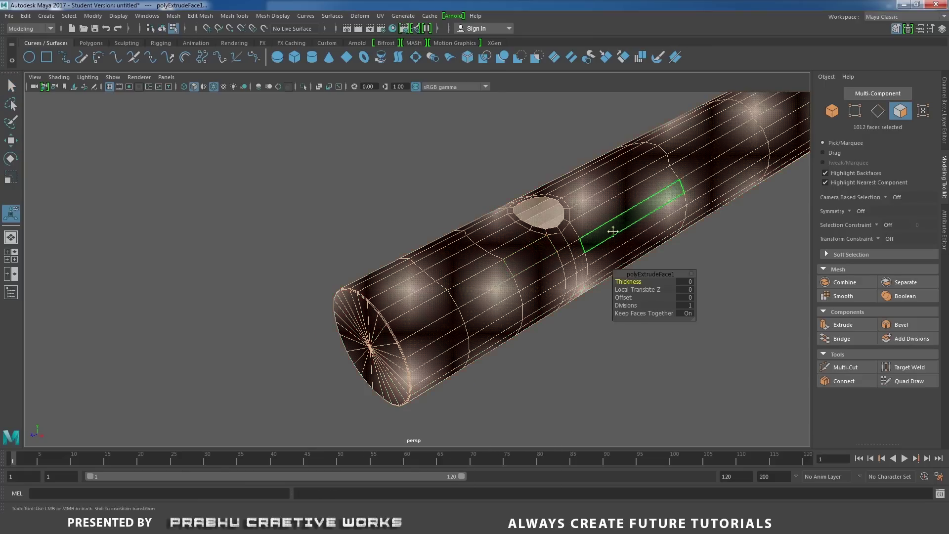
{"action": "left_click_drag", "start_coordinate": [503, 271], "coordinate": [572, 336], "text": "alt"}
{"action": "right_click_drag", "start_coordinate": [597, 273], "coordinate": [863, 294], "text": "alt"}
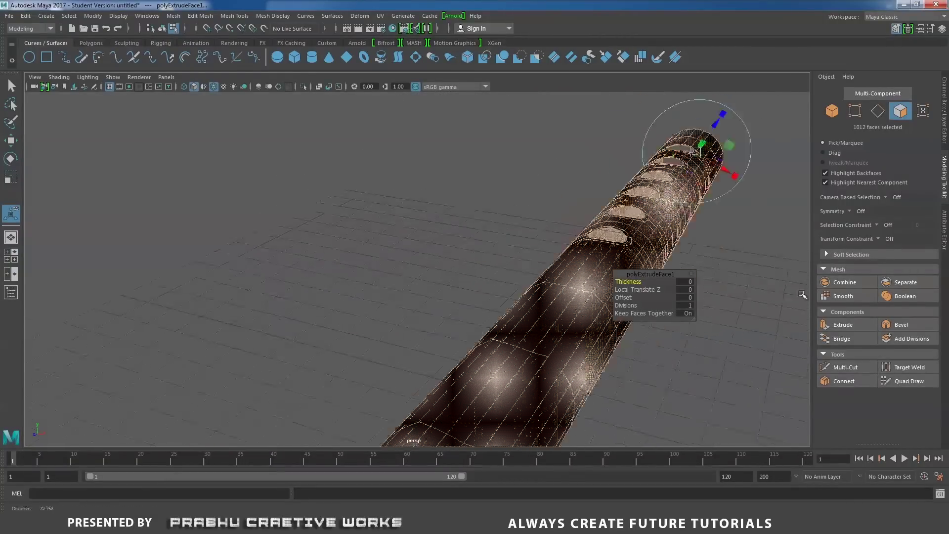
{"action": "middle_click_drag", "start_coordinate": [608, 287], "coordinate": [420, 366], "text": "alt"}
{"action": "right_click_drag", "start_coordinate": [559, 341], "coordinate": [633, 333], "text": "alt"}
{"action": "middle_click_drag", "start_coordinate": [633, 334], "coordinate": [686, 316], "text": "alt"}
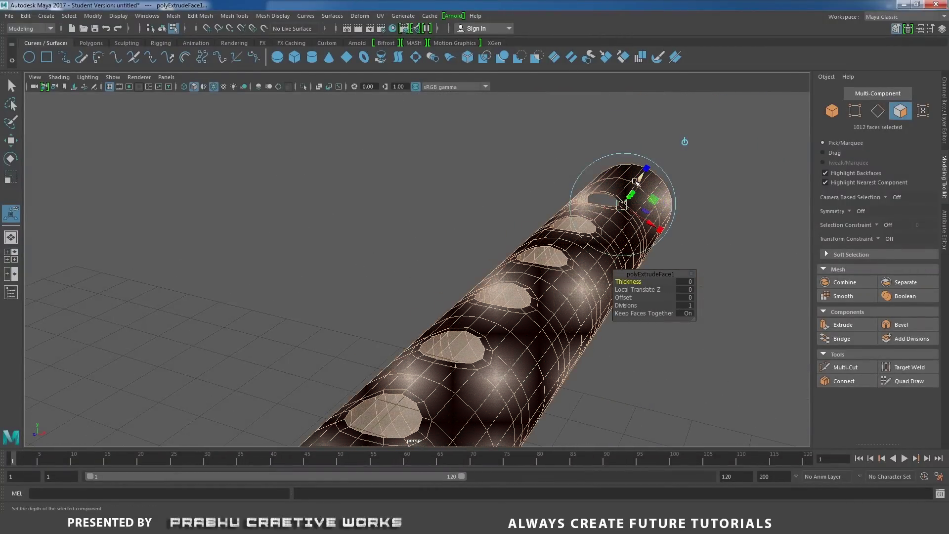
{"action": "left_click_drag", "start_coordinate": [638, 178], "coordinate": [644, 178]}
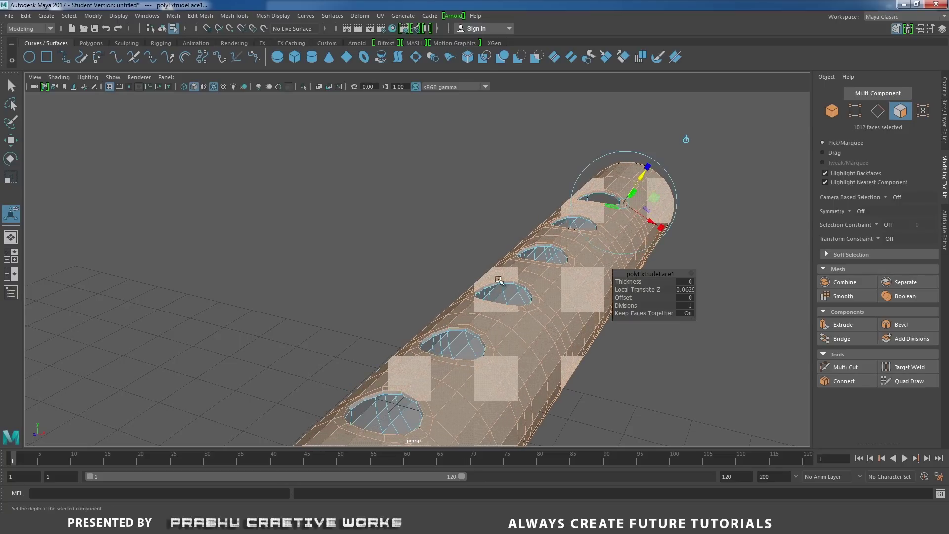
Leave the thickness extrusion, return to object mode and deselect the flute
{"action": "right_click_drag", "start_coordinate": [445, 326], "coordinate": [504, 343], "text": "alt"}
{"action": "middle_click_drag", "start_coordinate": [504, 343], "coordinate": [488, 212], "text": "alt"}
{"action": "right_click_drag", "start_coordinate": [488, 211], "coordinate": [554, 331], "text": "alt"}
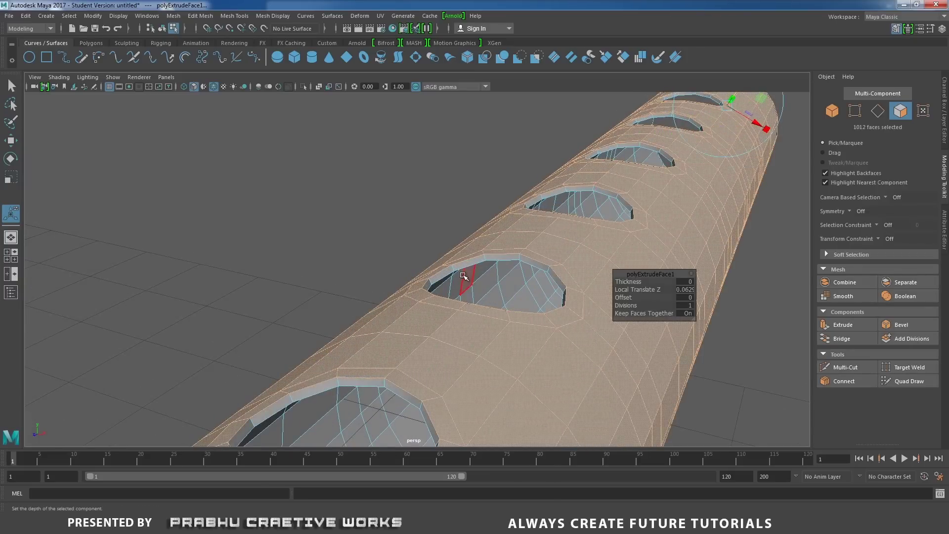
{"action": "right_click_drag", "start_coordinate": [482, 260], "coordinate": [186, 203], "text": "alt"}
{"action": "left_click_drag", "start_coordinate": [475, 324], "coordinate": [363, 333], "text": "alt"}
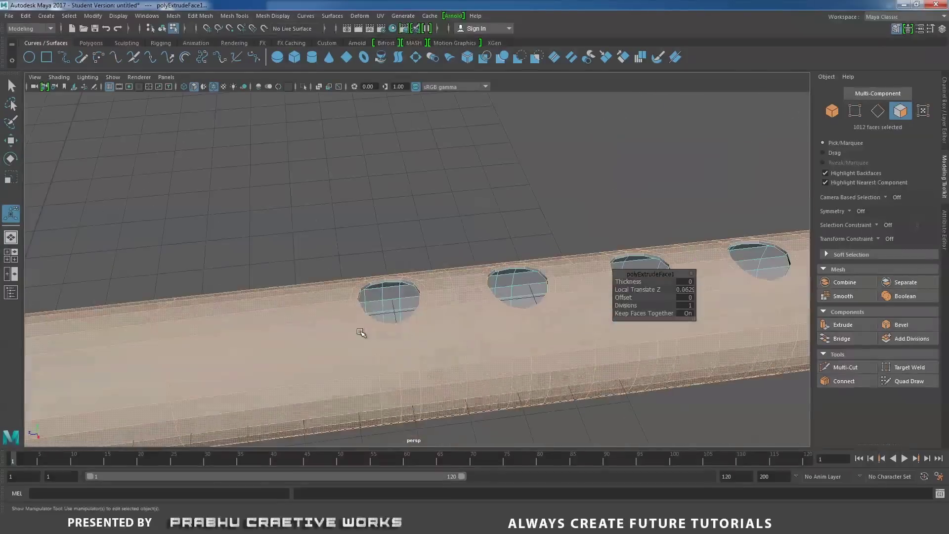
{"action": "right_click_drag", "start_coordinate": [431, 238], "coordinate": [477, 226]}
{"action": "key", "text": "q"}
{"action": "left_click", "coordinate": [460, 221]}
Switch the flute to edge mode and select both rim edge loops of the mouth hole
{"action": "right_click_drag", "start_coordinate": [416, 297], "coordinate": [424, 264], "text": "alt"}
{"action": "middle_click_drag", "start_coordinate": [424, 264], "coordinate": [801, 194], "text": "alt"}
{"action": "middle_click_drag", "start_coordinate": [232, 255], "coordinate": [445, 233], "text": "alt"}
{"action": "middle_click_drag", "start_coordinate": [380, 249], "coordinate": [831, 201], "text": "alt"}
{"action": "mouse_move", "coordinate": [396, 116]}
{"action": "left_mouse_down", "text": "alt"}
{"action": "mouse_move", "coordinate": [438, 168]}
{"action": "mouse_move", "coordinate": [405, 206]}
{"action": "left_mouse_up", "text": "alt"}
{"action": "right_click_drag", "start_coordinate": [405, 206], "coordinate": [459, 324], "text": "alt"}
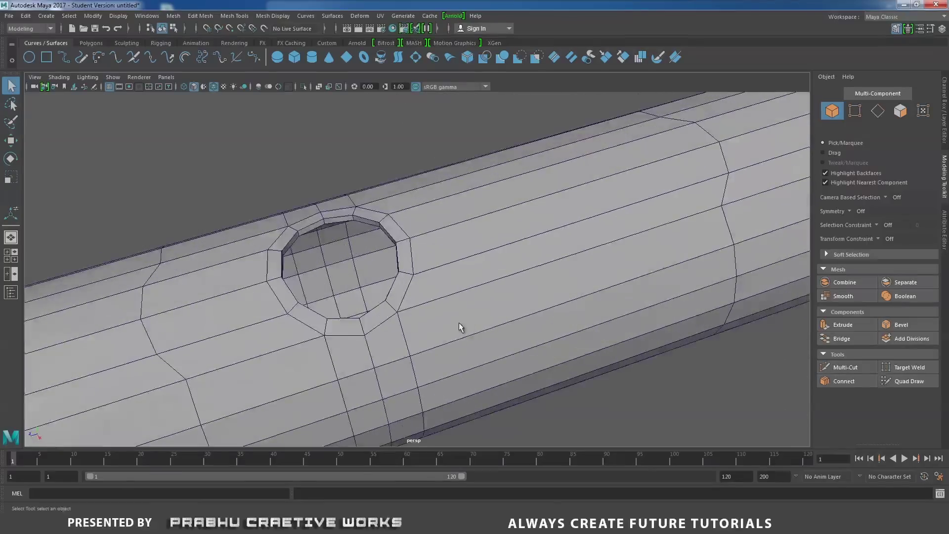
{"action": "right_click_drag", "start_coordinate": [412, 277], "coordinate": [443, 309], "text": "alt"}
{"action": "left_click", "coordinate": [355, 221]}
{"action": "right_click_drag", "start_coordinate": [375, 187], "coordinate": [370, 158]}
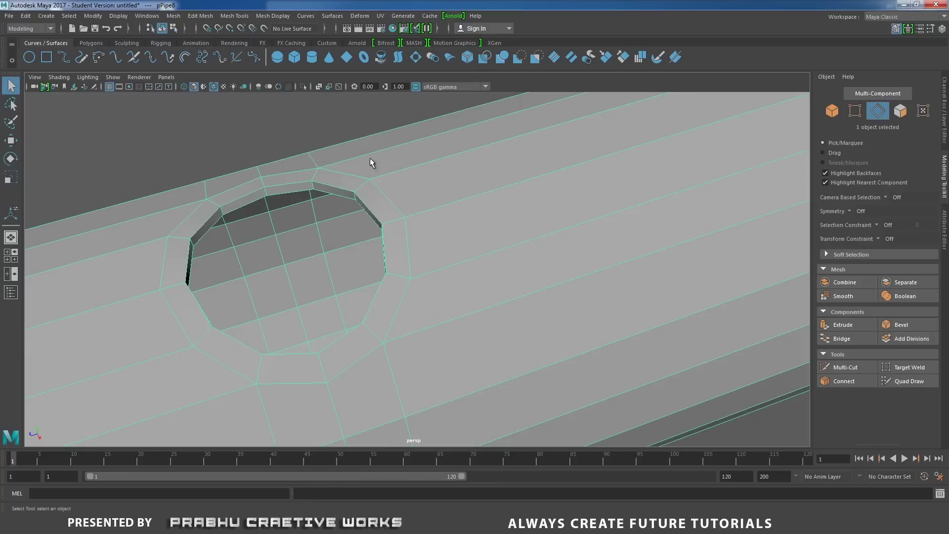
{"action": "double_click", "coordinate": [341, 187]}
{"action": "double_click", "coordinate": [336, 192], "text": "shift"}
Add both rim edge loops of the three finger holes nearest the mouth hole to the selection
{"action": "right_click_drag", "start_coordinate": [482, 250], "coordinate": [358, 204], "text": "alt"}
{"action": "middle_click_drag", "start_coordinate": [512, 211], "coordinate": [1, 379], "text": "alt"}
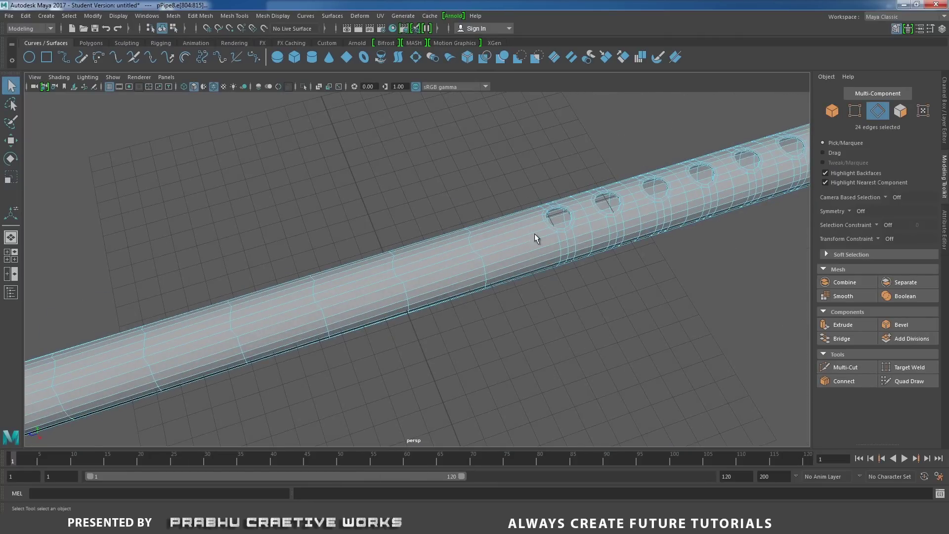
{"action": "right_click_drag", "start_coordinate": [536, 238], "coordinate": [651, 388], "text": "alt"}
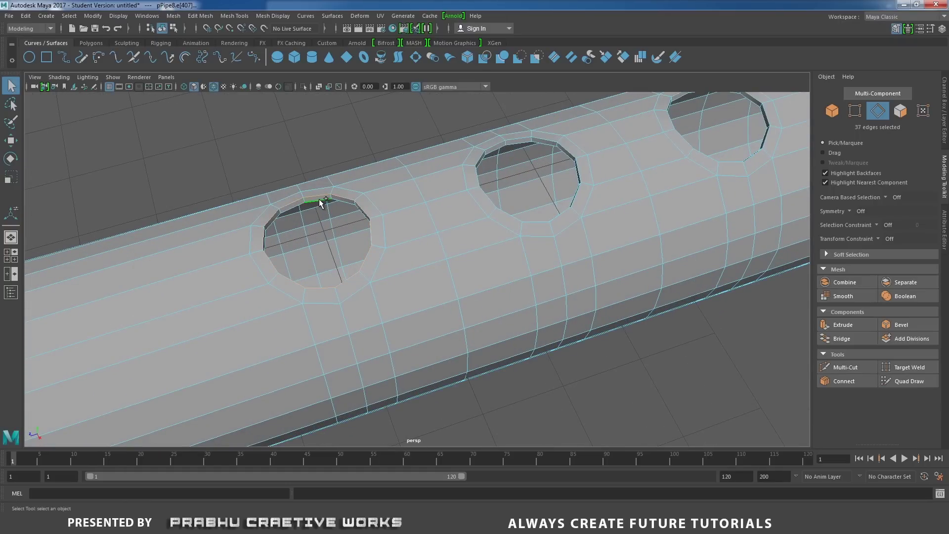
{"action": "double_click", "coordinate": [515, 142], "text": "shift"}
{"action": "middle_click_drag", "start_coordinate": [636, 171], "coordinate": [387, 236], "text": "alt"}
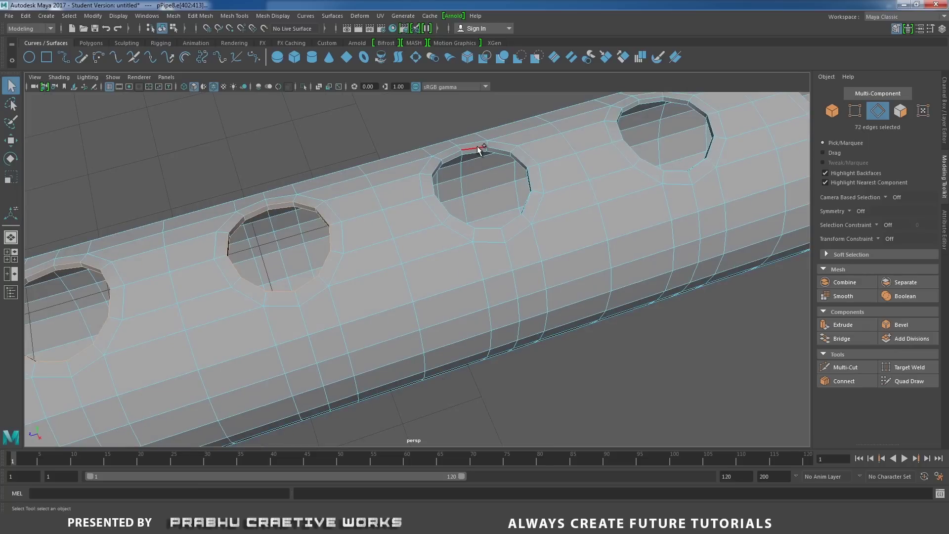
{"action": "double_click", "coordinate": [478, 155], "text": "shift"}
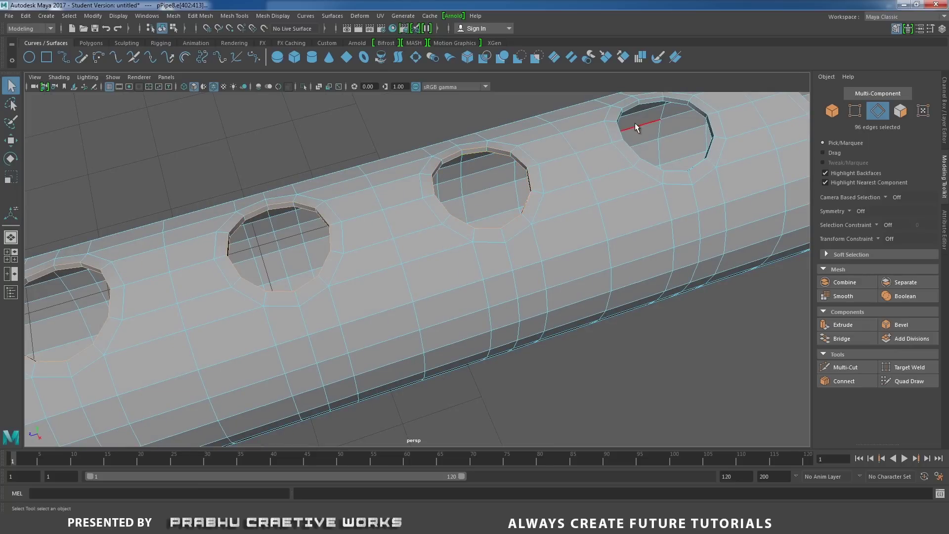
Add both rim edge loops of the remaining three finger holes to the selection
{"action": "double_click", "coordinate": [651, 101], "text": "shift"}
{"action": "double_click", "coordinate": [651, 102], "text": "shift"}
{"action": "middle_click_drag", "start_coordinate": [769, 123], "coordinate": [22, 393], "text": "alt"}
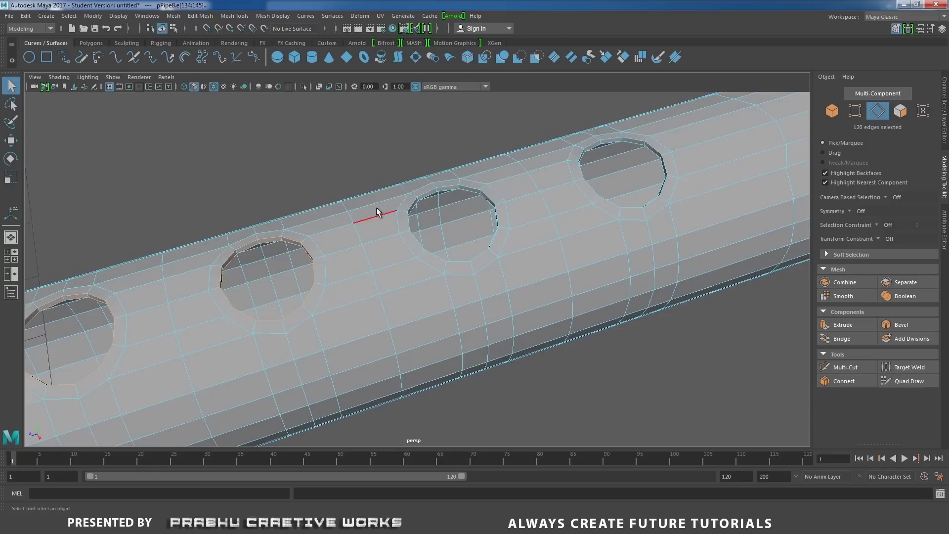
{"action": "double_click", "coordinate": [450, 190], "text": "shift"}
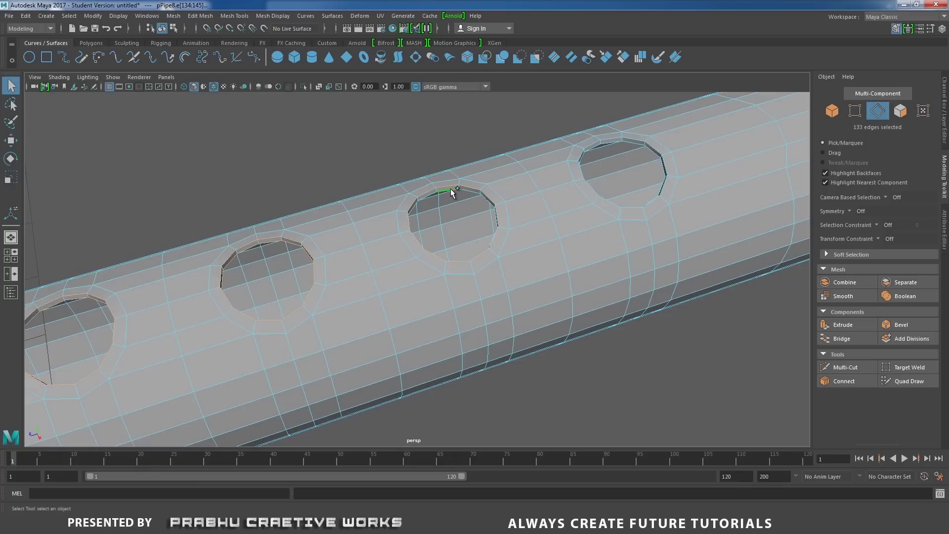
{"action": "double_click", "coordinate": [610, 138], "text": "shift"}
{"action": "double_click", "coordinate": [628, 158], "text": "shift"}
Add both edge loops around the tube's open end to the selected hole rims
{"action": "middle_click_drag", "start_coordinate": [697, 183], "coordinate": [1, 307], "text": "alt"}
{"action": "left_click_drag", "start_coordinate": [473, 274], "coordinate": [403, 180], "text": "alt"}
{"action": "middle_click_drag", "start_coordinate": [623, 403], "coordinate": [436, 145], "text": "alt"}
{"action": "scroll", "coordinate": [509, 292], "scroll_direction": "up", "scroll_amount": 1}
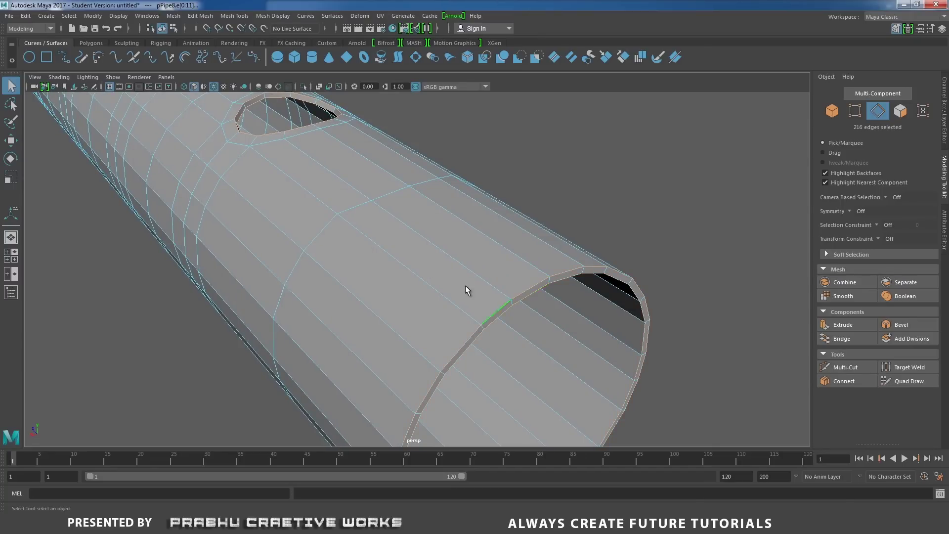
{"action": "double_click", "coordinate": [463, 285], "text": "shift"}
Apply Bevel to the selected rim edges of all holes and the open end
{"action": "right_click", "coordinate": [456, 285], "text": "shift"}
{"action": "left_click", "coordinate": [492, 286]}
{"action": "left_click_drag", "start_coordinate": [428, 273], "coordinate": [613, 387], "text": "alt"}
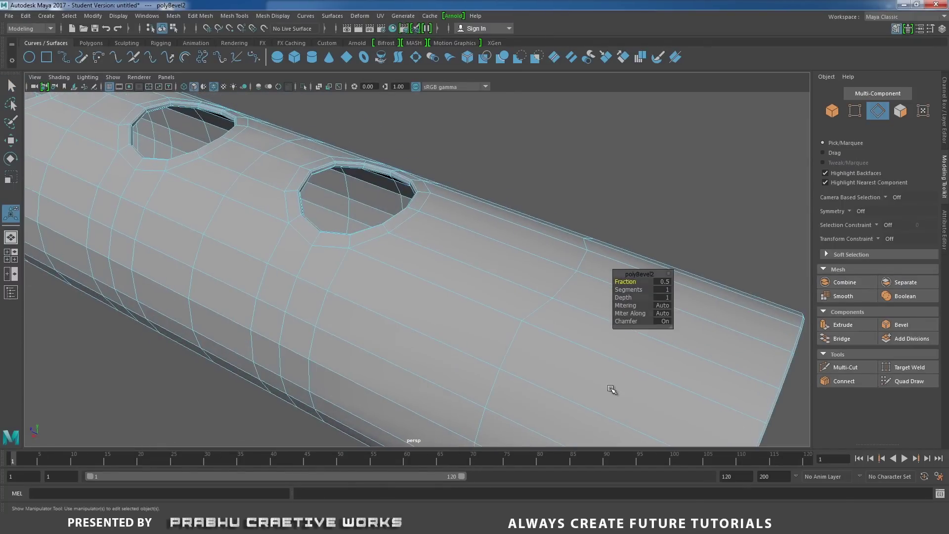
{"action": "scroll", "coordinate": [577, 329], "scroll_direction": "up", "scroll_amount": 4}
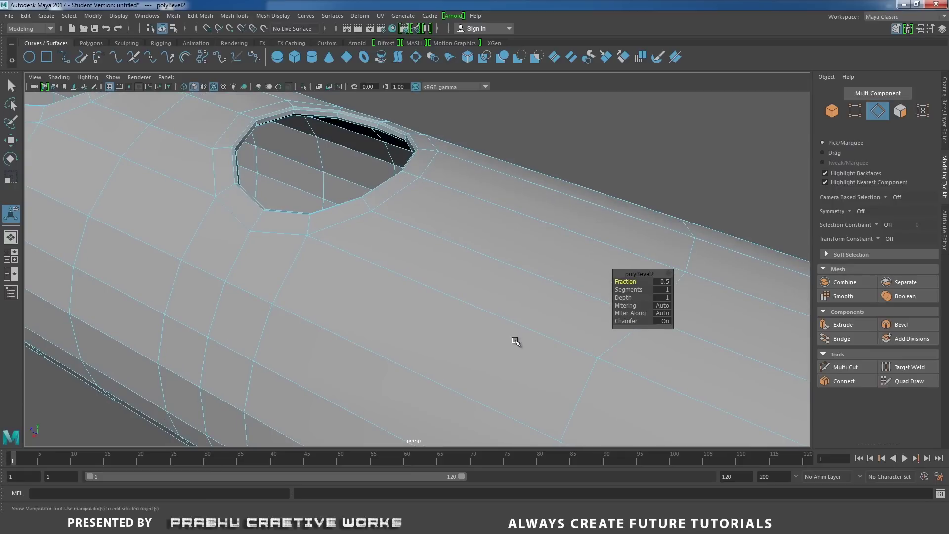
Try fractions of 0.12 and 0.1 on the bevel of the hole and open-end rims
{"action": "left_click", "coordinate": [665, 281]}
{"action": "key", "text": "Return"}
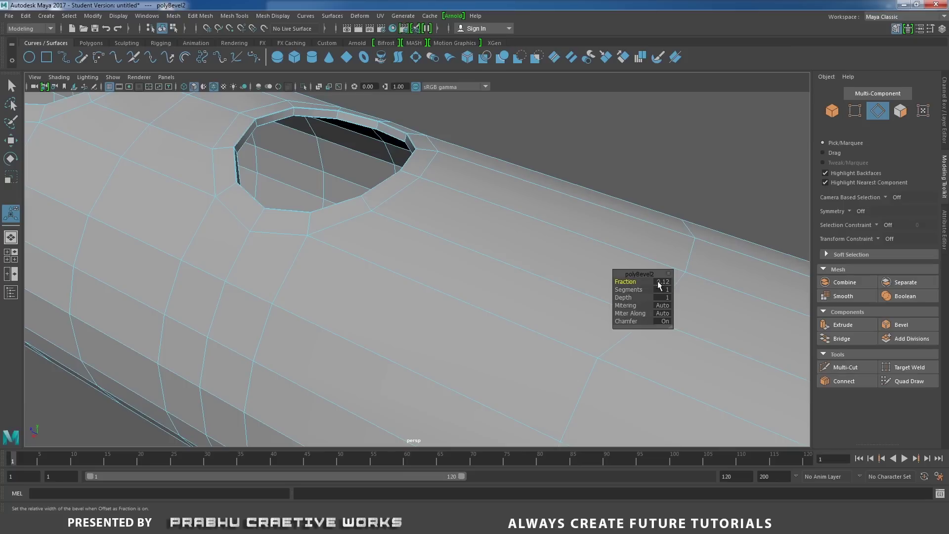
{"action": "left_click", "coordinate": [664, 282]}
{"action": "type", "text": "0.1"}
{"action": "key", "text": "Return"}
Set the rim bevel's fraction to 0.3 and its segments to 2
{"action": "left_click", "coordinate": [665, 285]}
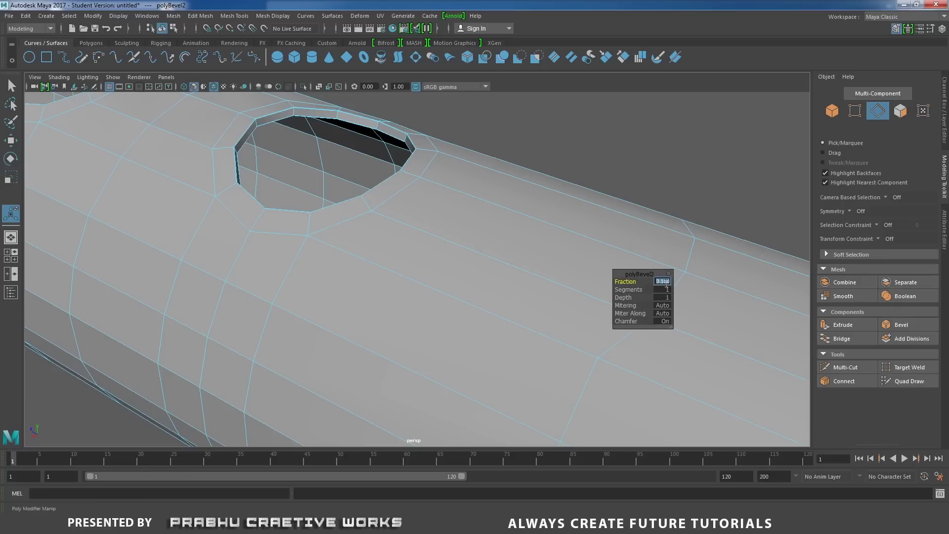
{"action": "type", "text": "0.3"}
{"action": "key", "text": "Return"}
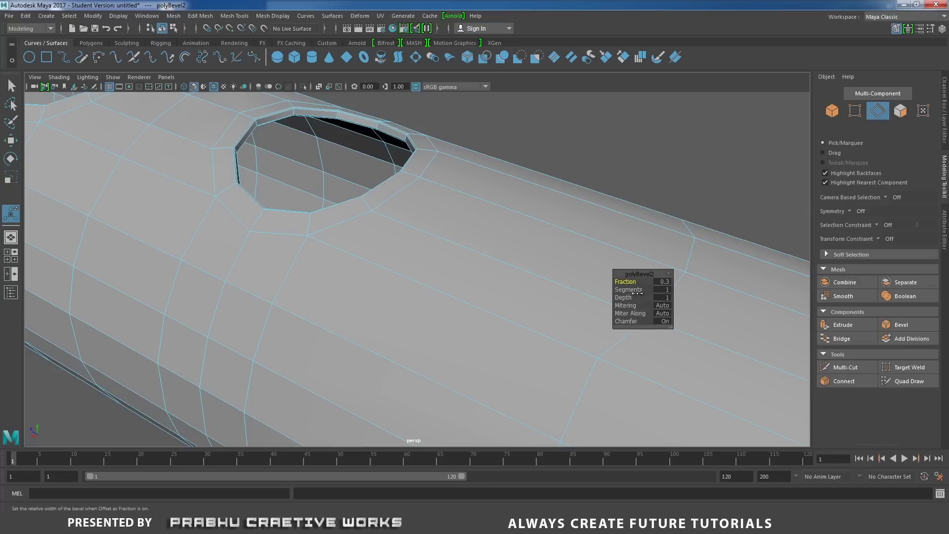
{"action": "left_click", "coordinate": [667, 289]}
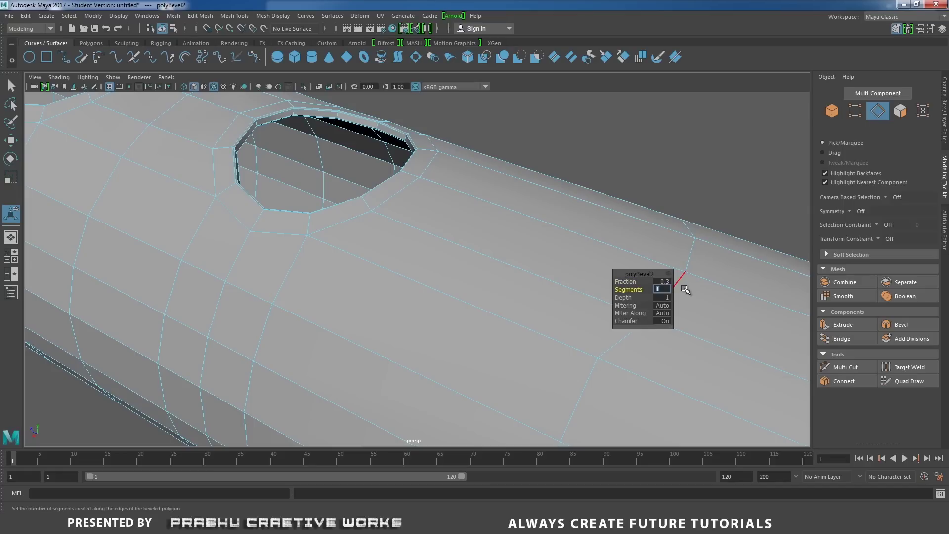
{"action": "type", "text": "2"}
{"action": "key", "text": "Return"}
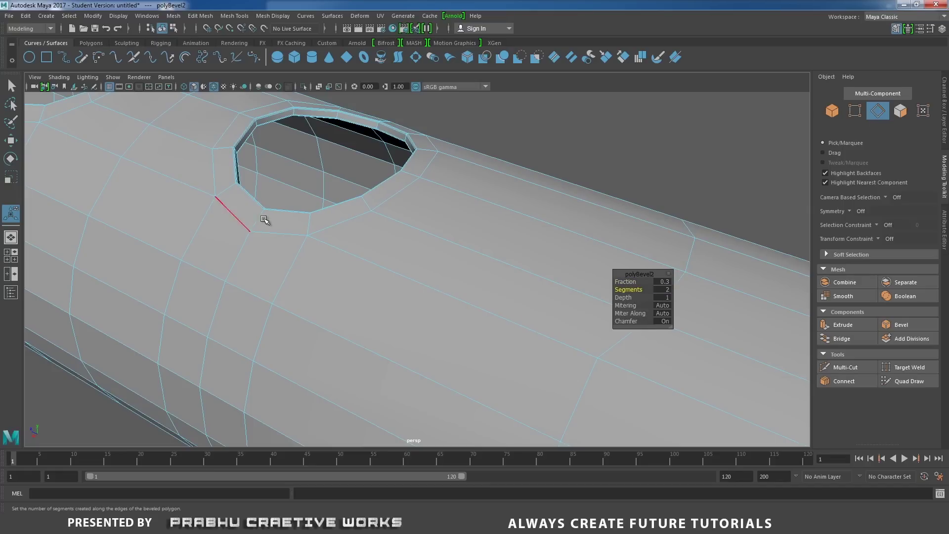
Leave edge editing on the beveled tube, return to object mode and deselect everything
{"action": "middle_click_drag", "start_coordinate": [416, 276], "coordinate": [417, 309], "text": "alt"}
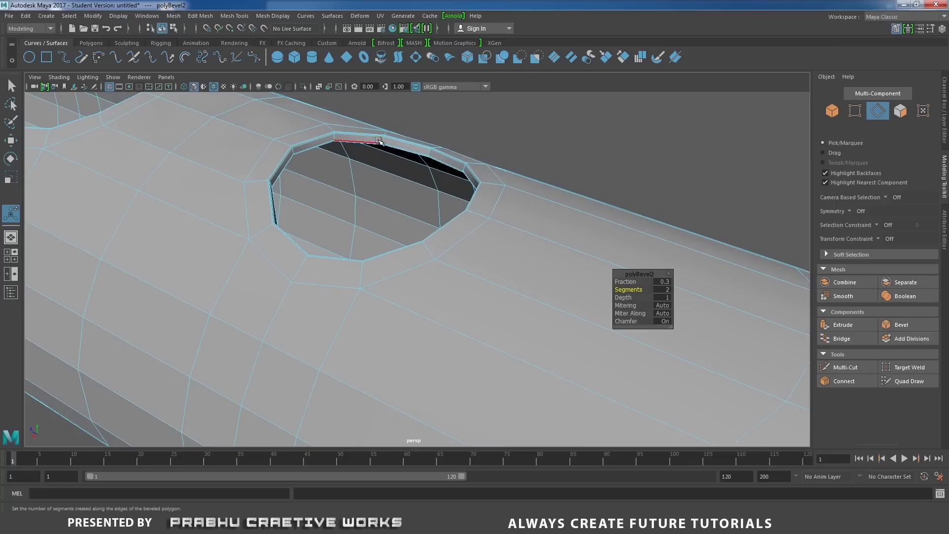
{"action": "right_click_drag", "start_coordinate": [378, 140], "coordinate": [431, 113]}
{"action": "left_click", "coordinate": [496, 136]}
{"action": "right_click_drag", "start_coordinate": [496, 135], "coordinate": [435, 144], "text": "alt"}
{"action": "left_click_drag", "start_coordinate": [346, 296], "coordinate": [449, 316], "text": "alt"}
{"action": "right_click_drag", "start_coordinate": [449, 316], "coordinate": [124, 277], "text": "alt"}
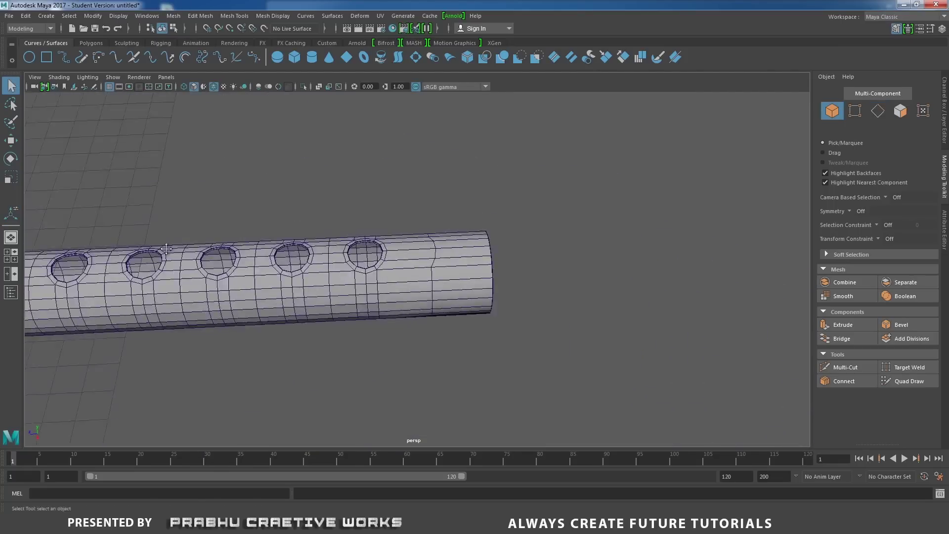
Display the whole flute mesh in smooth preview and deselect it
{"action": "middle_click_drag", "start_coordinate": [60, 266], "coordinate": [460, 245], "text": "alt"}
{"action": "right_click_drag", "start_coordinate": [460, 246], "coordinate": [698, 308], "text": "alt"}
{"action": "middle_click_drag", "start_coordinate": [579, 263], "coordinate": [457, 304], "text": "alt"}
{"action": "right_click_drag", "start_coordinate": [457, 304], "coordinate": [761, 376], "text": "alt"}
{"action": "left_click", "coordinate": [571, 258]}
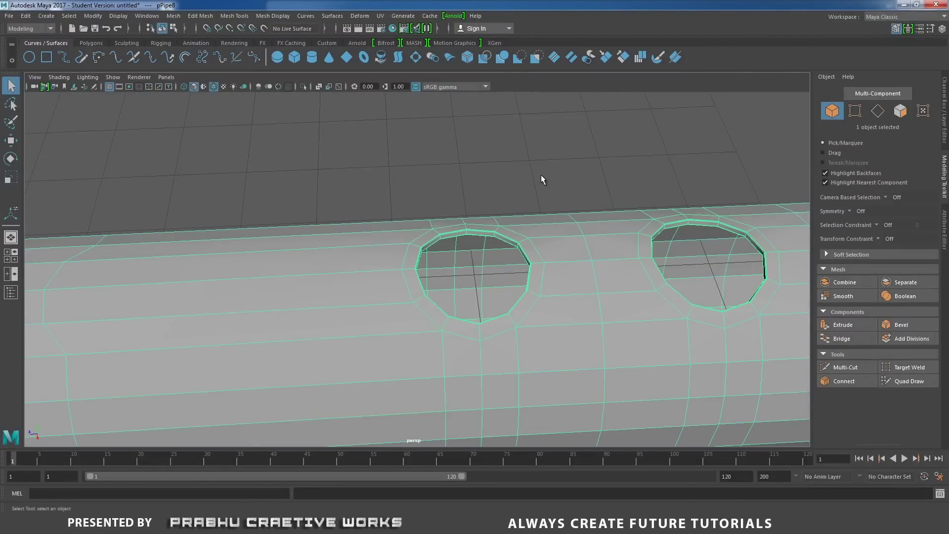
{"action": "key", "text": "3"}
{"action": "left_click", "coordinate": [538, 160]}
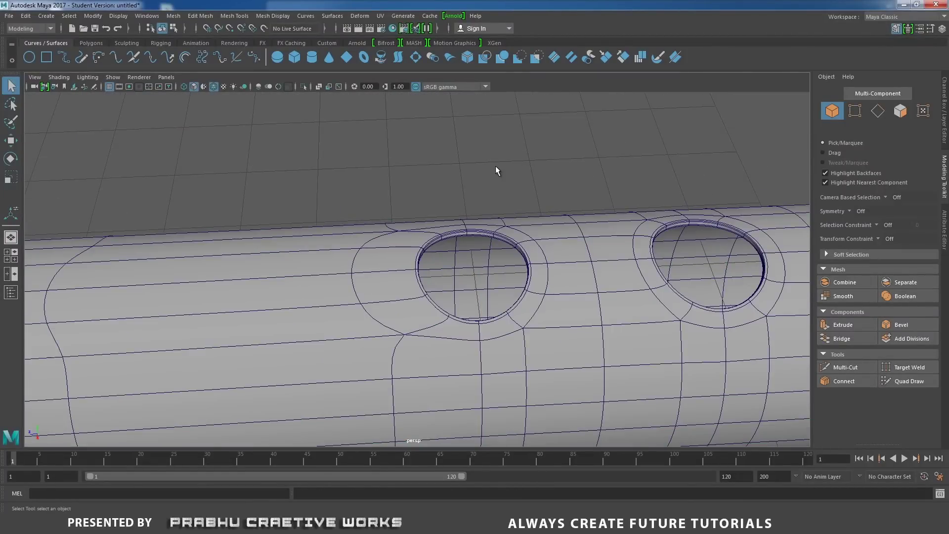
Turn off Wireframe on Shaded so the flute displays as a plain shaded surface
{"action": "left_click", "coordinate": [66, 80]}
{"action": "left_click", "coordinate": [82, 178]}
{"action": "mouse_move", "coordinate": [195, 174]}
{"action": "left_mouse_down", "text": "alt"}
{"action": "mouse_move", "coordinate": [328, 183]}
{"action": "mouse_move", "coordinate": [292, 157]}
{"action": "left_mouse_up", "text": "alt"}
{"action": "scroll", "coordinate": [589, 221], "scroll_direction": "down", "scroll_amount": 4}
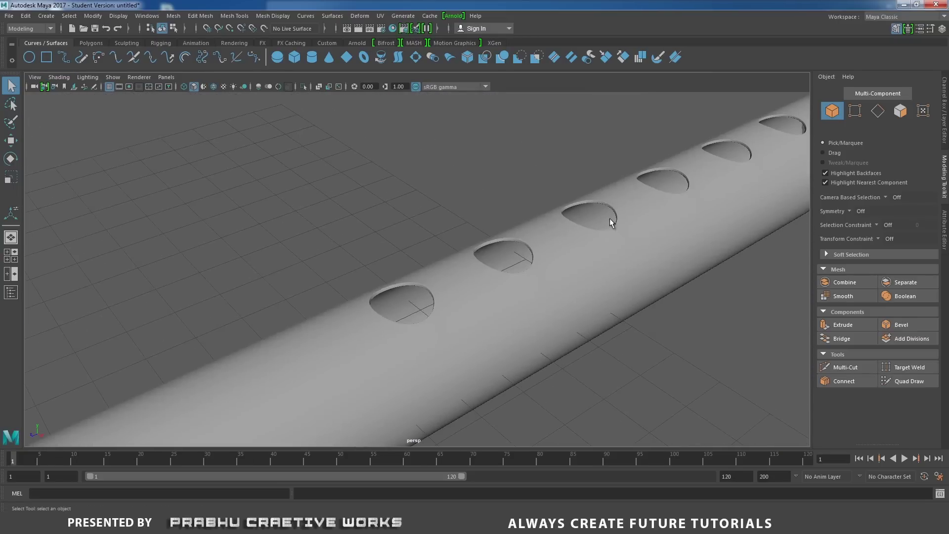
Inspect the smoothed flute's finger holes and mouth hole up close, including the beveled rims, and the full tube
{"action": "right_click_drag", "start_coordinate": [610, 218], "coordinate": [185, 181], "text": "alt"}
{"action": "middle_click_drag", "start_coordinate": [276, 208], "coordinate": [665, 118], "text": "alt"}
{"action": "right_click_drag", "start_coordinate": [643, 164], "coordinate": [430, 229], "text": "alt"}
{"action": "middle_click_drag", "start_coordinate": [462, 219], "coordinate": [515, 193], "text": "alt"}
{"action": "right_click_drag", "start_coordinate": [515, 193], "coordinate": [811, 351], "text": "alt"}
{"action": "middle_click_drag", "start_coordinate": [534, 340], "coordinate": [791, 30], "text": "alt"}
{"action": "right_click_drag", "start_coordinate": [621, 154], "coordinate": [644, 244], "text": "alt"}
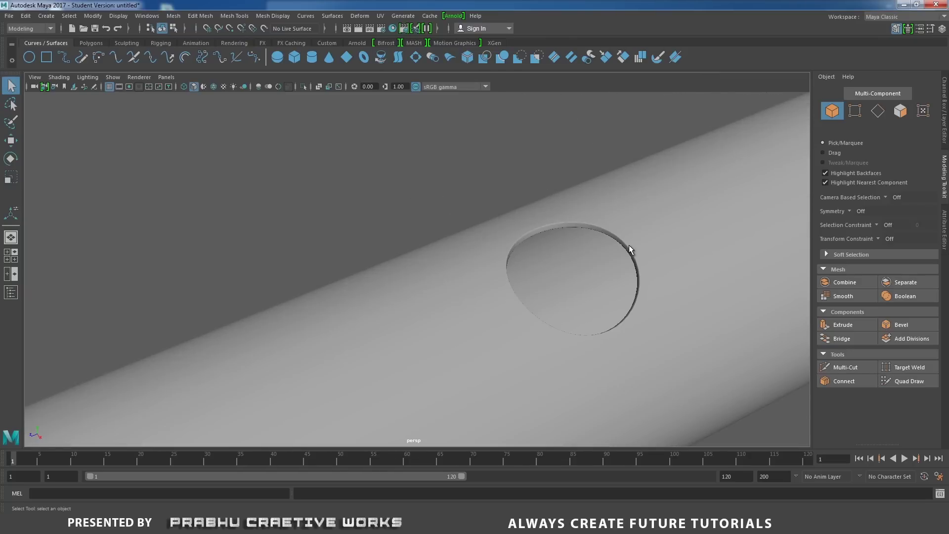
{"action": "left_click", "coordinate": [630, 249]}
{"action": "left_click_drag", "start_coordinate": [642, 278], "coordinate": [640, 141], "text": "alt"}
{"action": "middle_click_drag", "start_coordinate": [617, 185], "coordinate": [568, 275], "text": "alt"}
{"action": "left_click", "coordinate": [440, 183]}
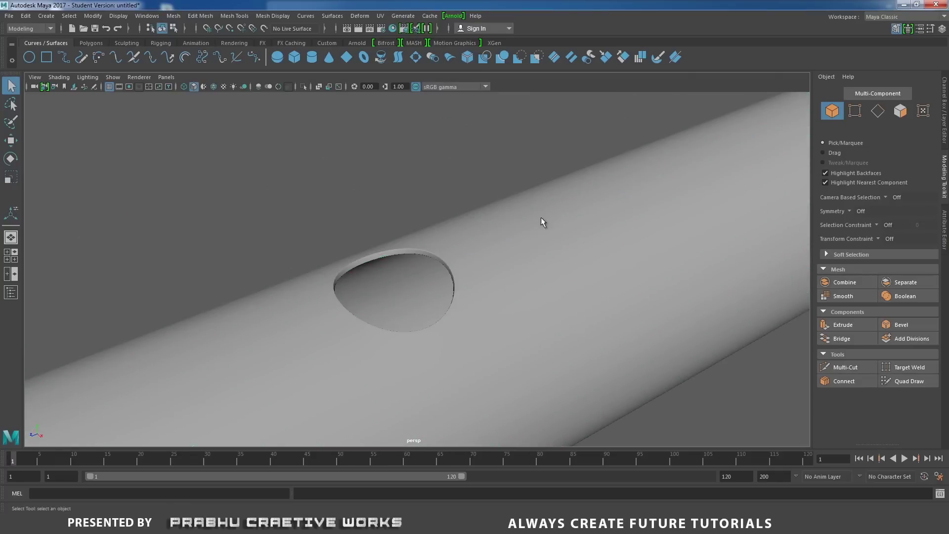
{"action": "right_click_drag", "start_coordinate": [541, 218], "coordinate": [290, 183], "text": "alt"}
{"action": "middle_click_drag", "start_coordinate": [509, 254], "coordinate": [126, 408], "text": "alt"}
{"action": "right_click_drag", "start_coordinate": [617, 275], "coordinate": [506, 262], "text": "alt"}
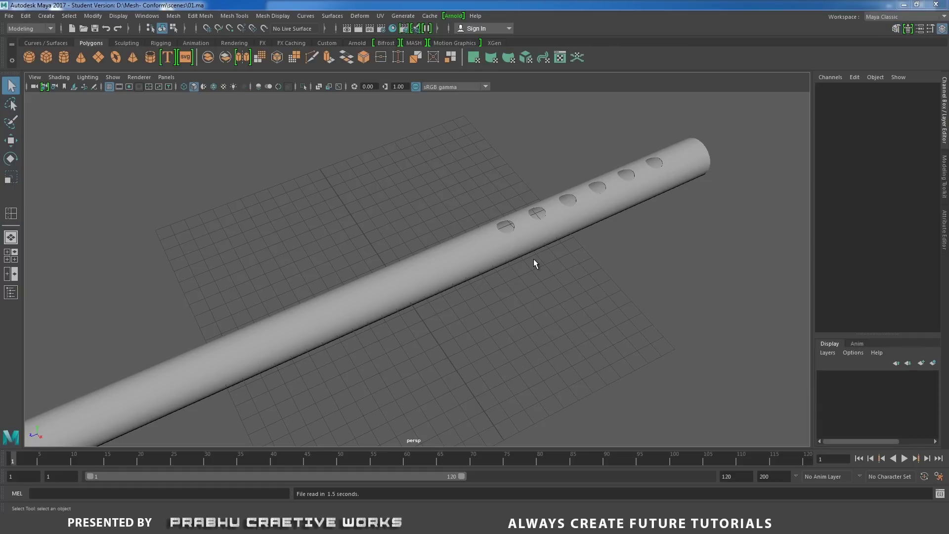
Examine the reference photo of the perforated yellow and orange toy ball in Windows Photo Viewer, and return to Maya
{"action": "left_click", "coordinate": [415, 524]}
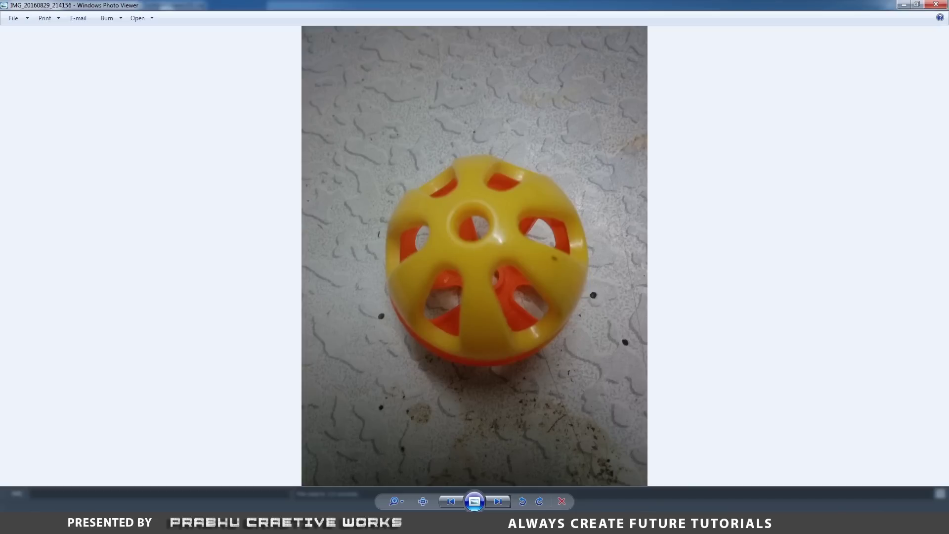
{"action": "mouse_move", "coordinate": [364, 525]}
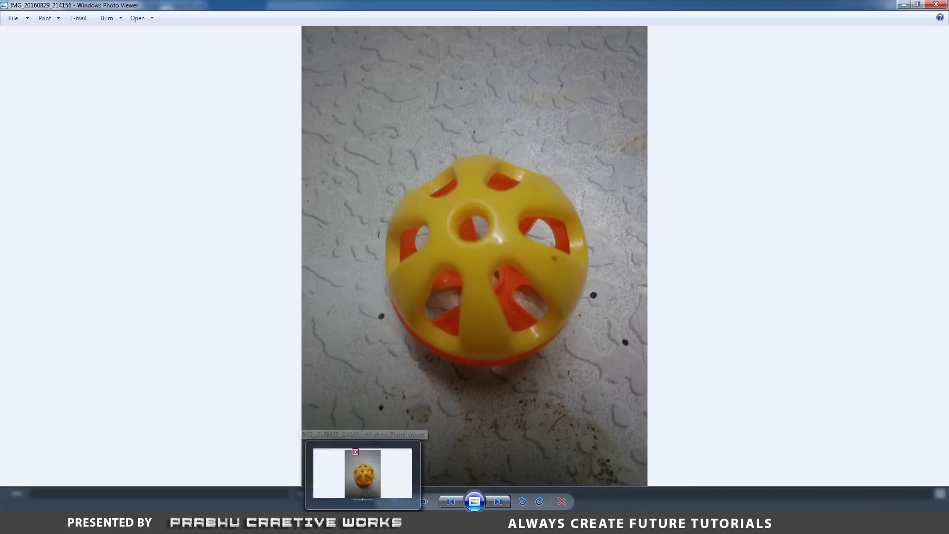
{"action": "mouse_move", "coordinate": [483, 524]}
{"action": "left_click", "coordinate": [535, 474]}
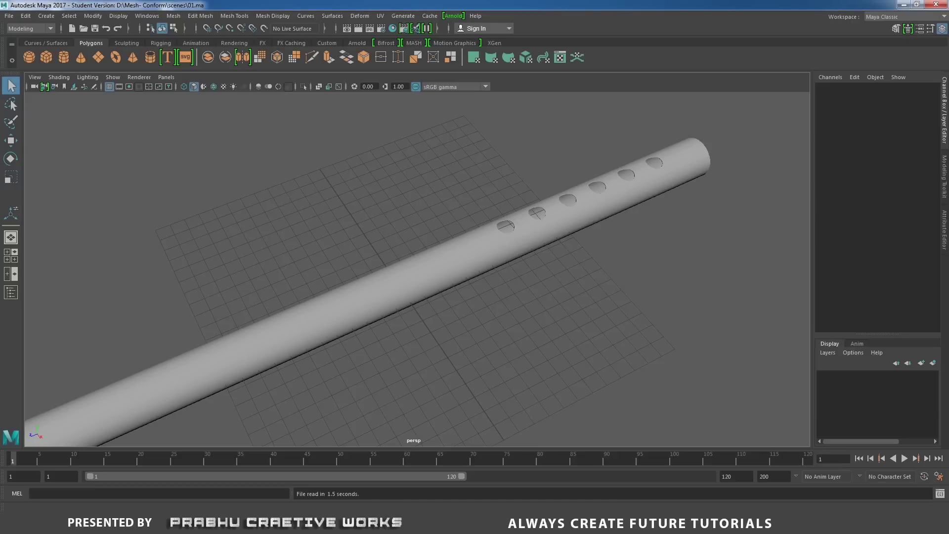
Start a new empty scene for modeling the ball
{"action": "left_click", "coordinate": [9, 15]}
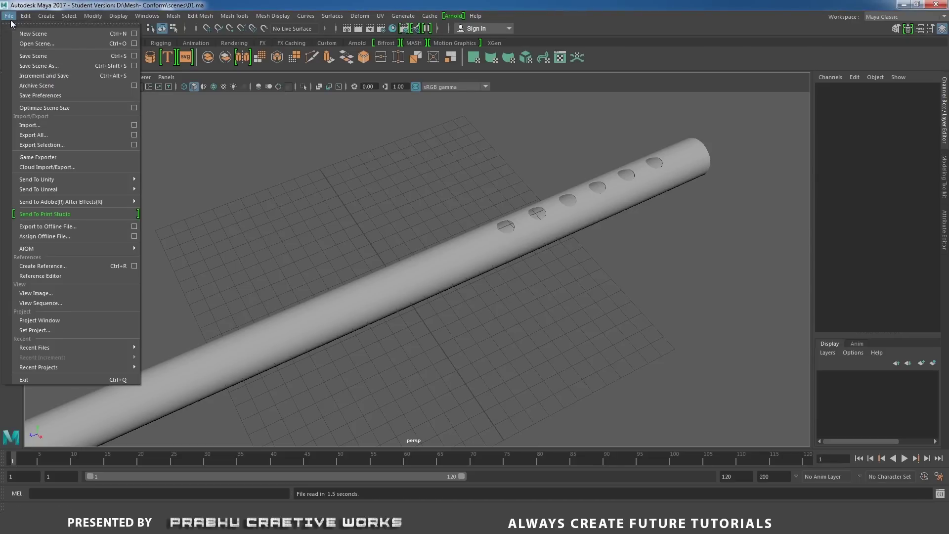
{"action": "left_click", "coordinate": [22, 28]}
{"action": "right_click_drag", "start_coordinate": [378, 219], "coordinate": [421, 229], "text": "alt"}
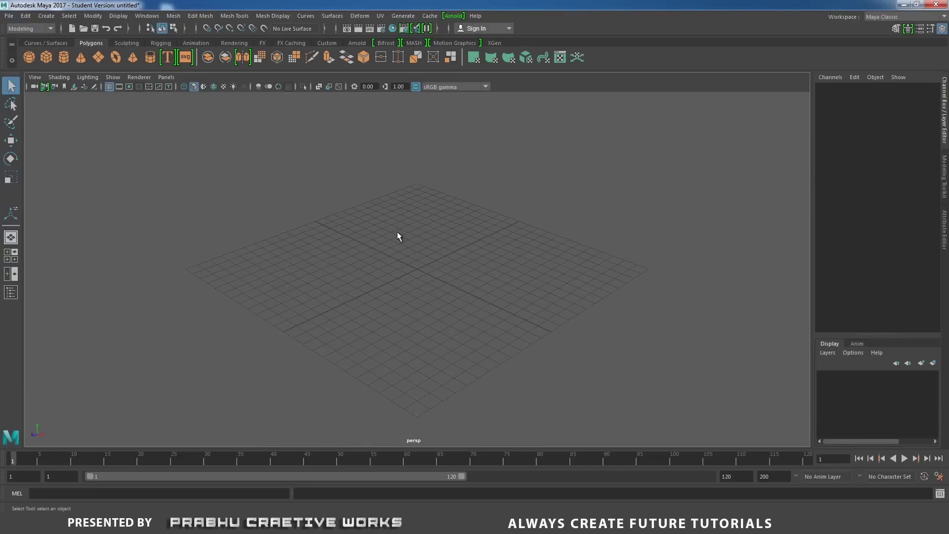
Create a NURBS sphere at the origin and set its X, Y and Z scale to 5
{"action": "left_click", "coordinate": [49, 43]}
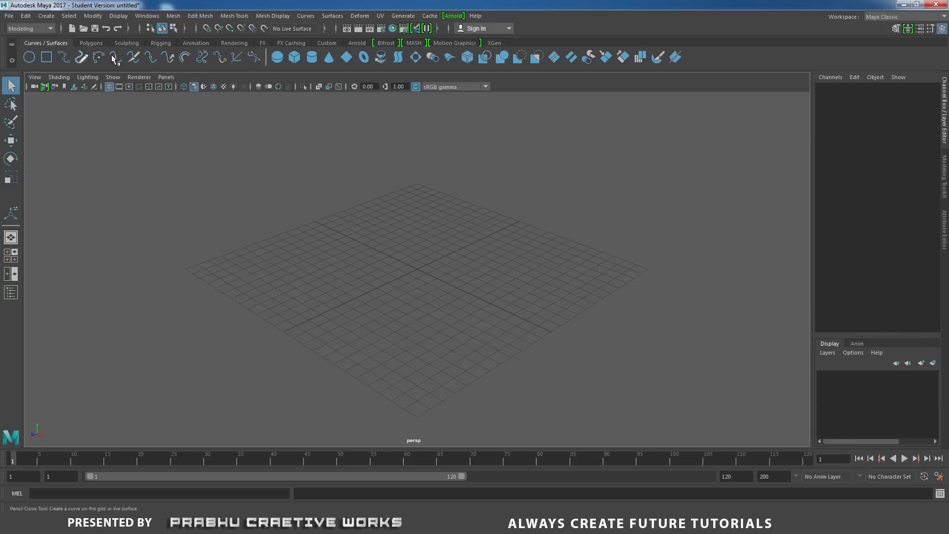
{"action": "left_click", "coordinate": [277, 58]}
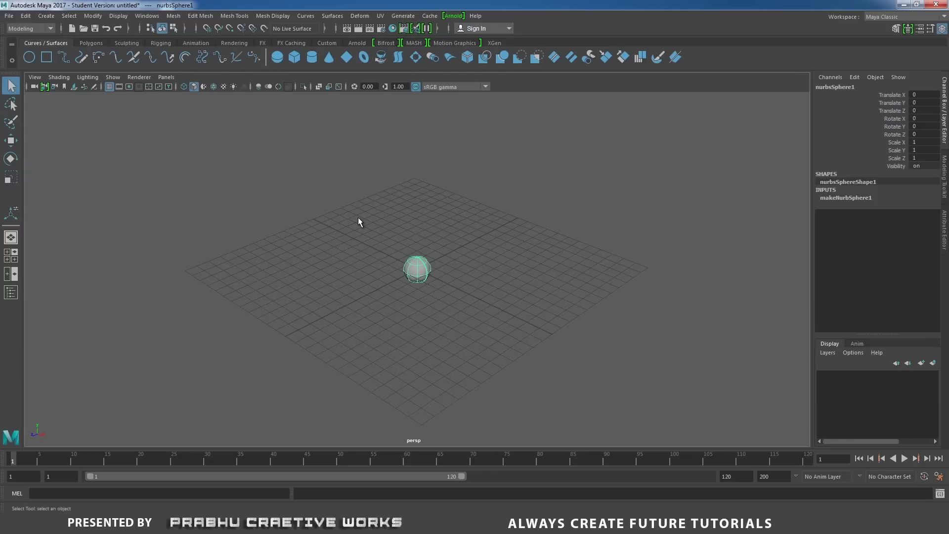
{"action": "key", "text": "r"}
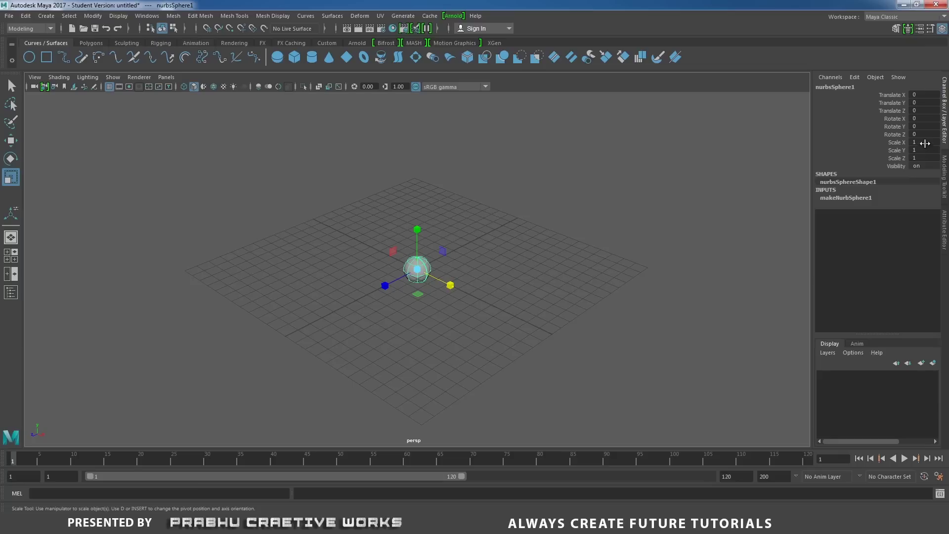
{"action": "left_click_drag", "start_coordinate": [925, 143], "coordinate": [932, 158]}
{"action": "type", "text": "5"}
{"action": "key", "text": "Return"}
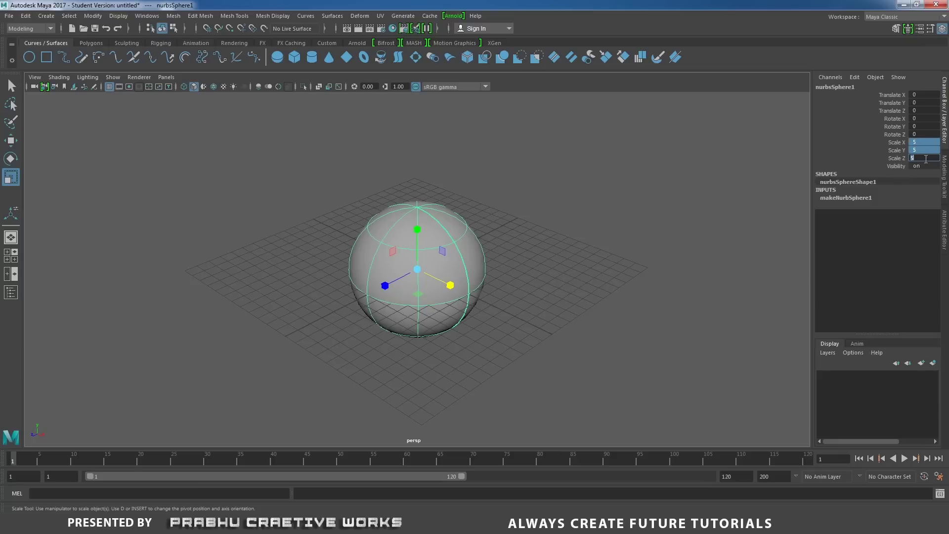
Deselect the sphere and turn on Wireframe on Shaded in the perspective view
{"action": "left_click", "coordinate": [688, 223]}
{"action": "scroll", "coordinate": [534, 255], "scroll_direction": "up", "scroll_amount": 2}
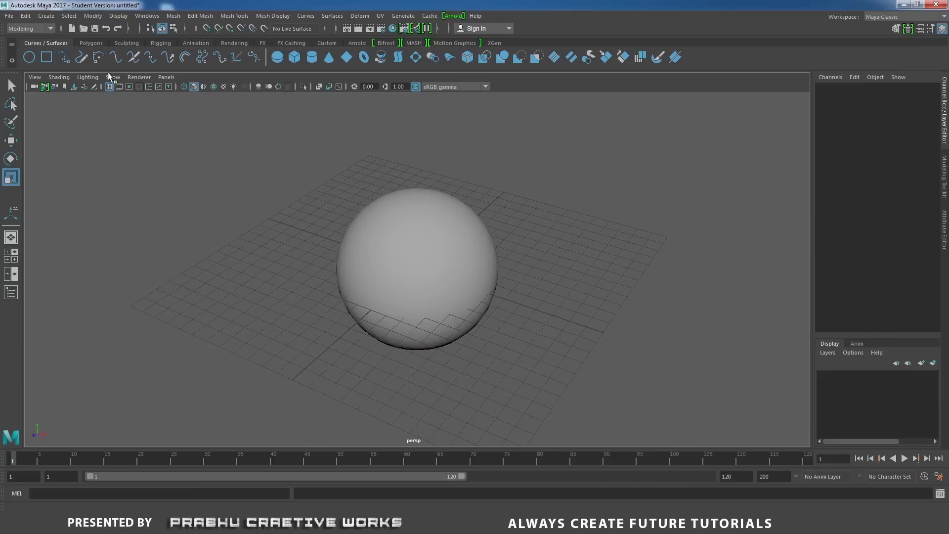
{"action": "left_click", "coordinate": [58, 77]}
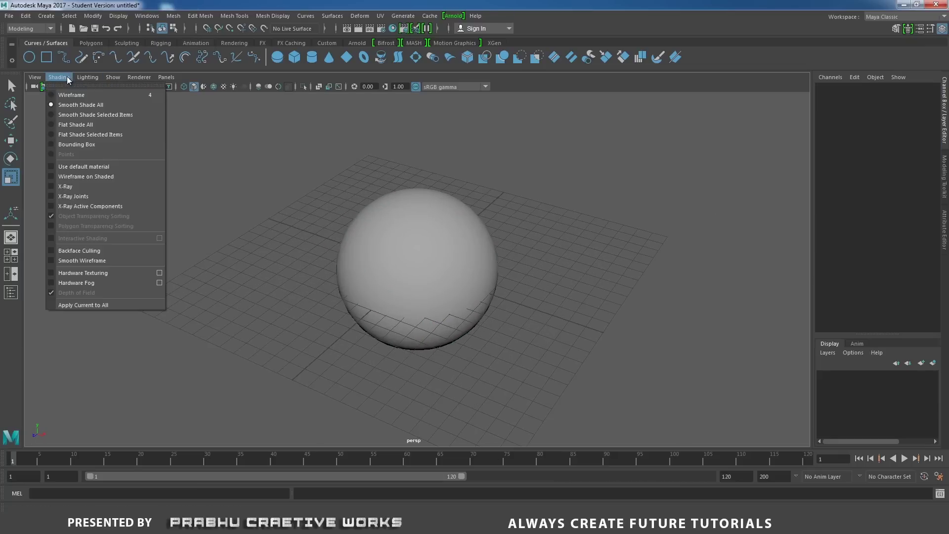
{"action": "left_click", "coordinate": [68, 177]}
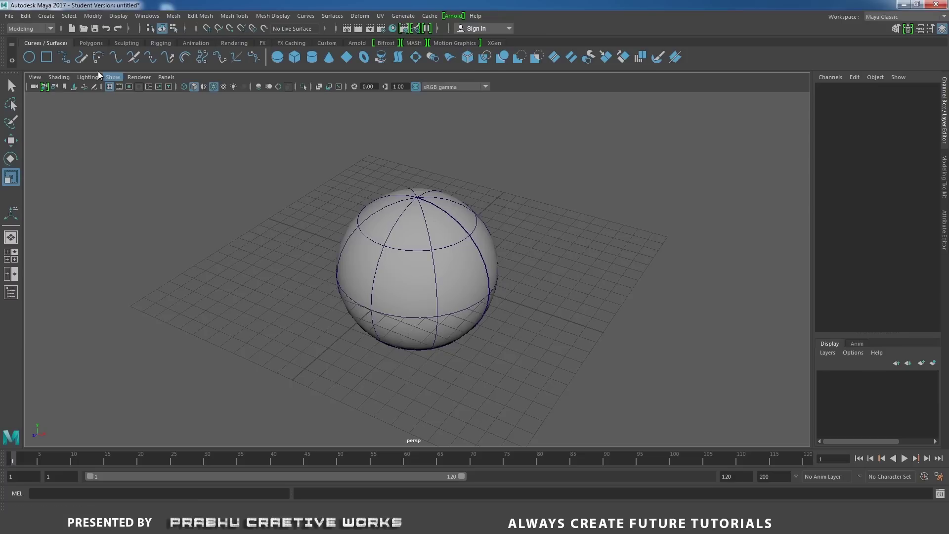
Create a polygon pipe and move it out in front of the sphere to about 8.708 on Z
{"action": "left_click", "coordinate": [91, 43]}
{"action": "left_click", "coordinate": [151, 57]}
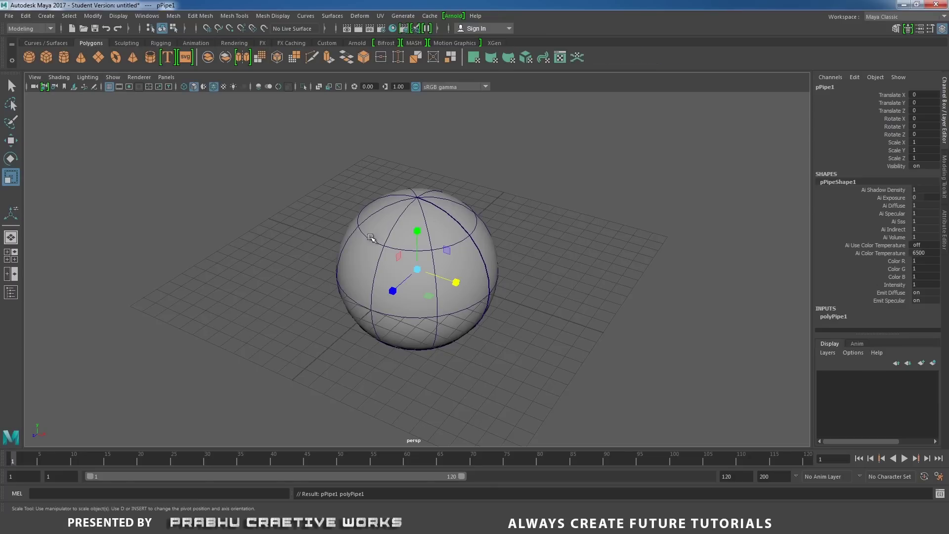
{"action": "key", "text": "w"}
{"action": "left_click_drag", "start_coordinate": [371, 299], "coordinate": [261, 350]}
{"action": "middle_click_drag", "start_coordinate": [357, 281], "coordinate": [386, 233], "text": "alt"}
Rotate the pipe to exactly 90 degrees around X so its opening faces the sphere
{"action": "key", "text": "e"}
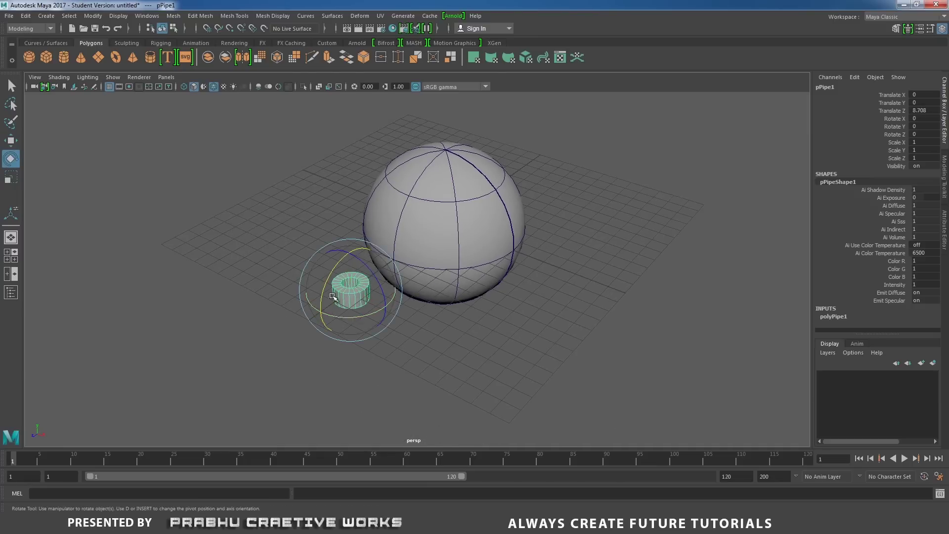
{"action": "left_click_drag", "start_coordinate": [335, 272], "coordinate": [544, 314]}
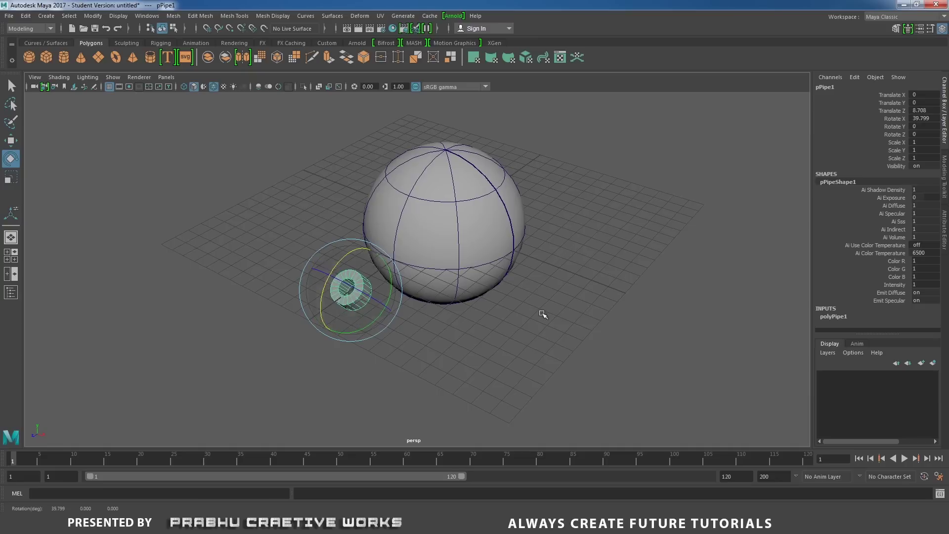
{"action": "double_click", "coordinate": [930, 118]}
{"action": "type", "text": "9"}
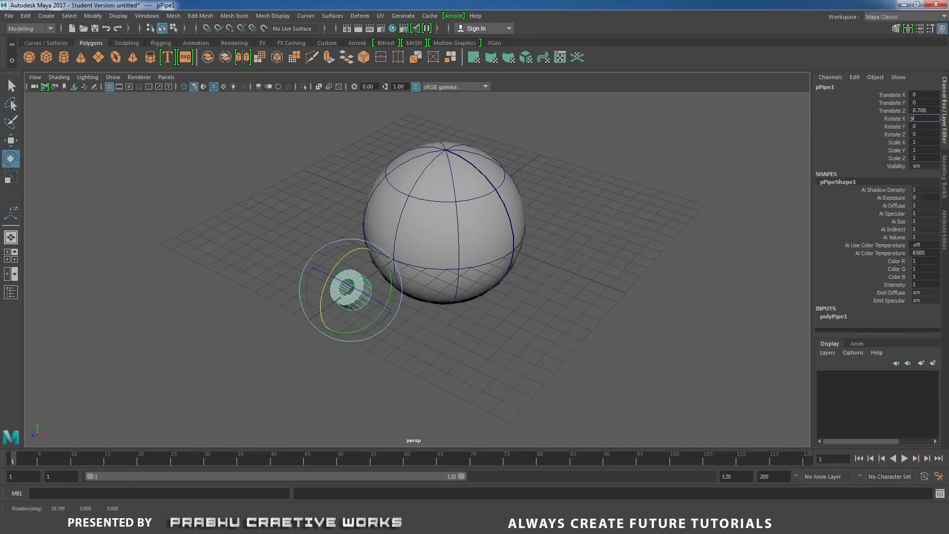
{"action": "type", "text": "0"}
{"action": "key", "text": "Return"}
{"action": "left_click_drag", "start_coordinate": [447, 235], "coordinate": [478, 224], "text": "alt"}
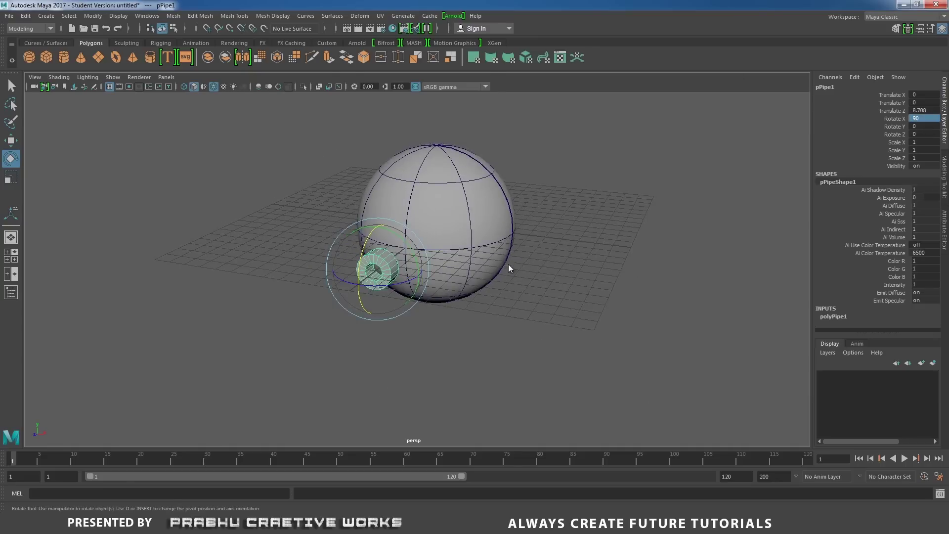
Raise the pipe to about 2.29 on Y in the front view, over the sphere's upper half
{"action": "key", "text": "space"}
{"action": "left_click_drag", "start_coordinate": [509, 265], "coordinate": [513, 283]}
{"action": "right_click_drag", "start_coordinate": [514, 283], "coordinate": [562, 308], "text": "alt"}
{"action": "key", "text": "w"}
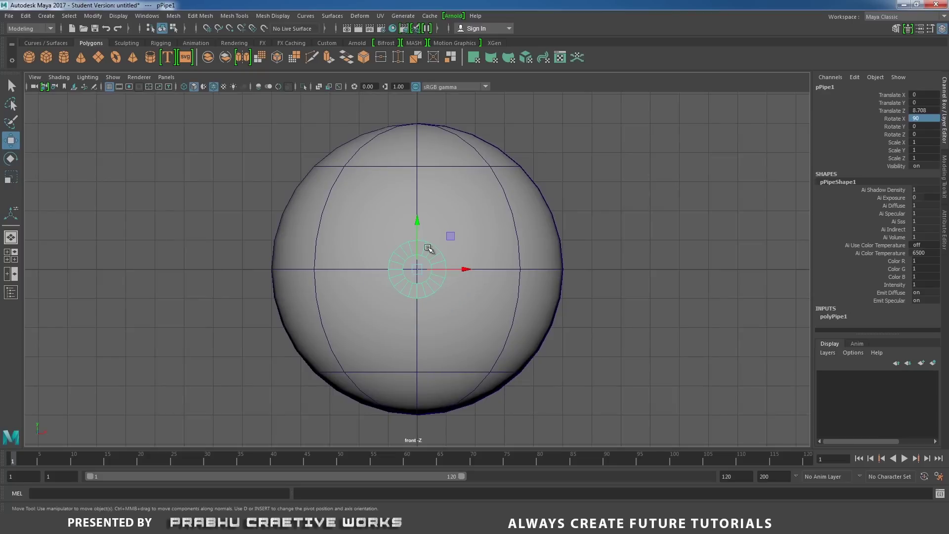
{"action": "left_click_drag", "start_coordinate": [417, 214], "coordinate": [420, 156]}
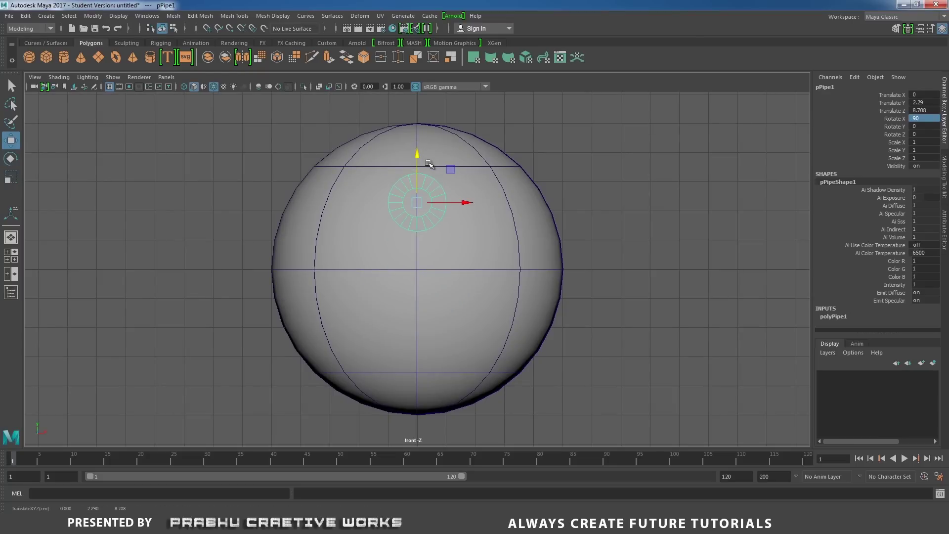
Stretch the pipe into a tall ellipse with a Z scale of about 2.222, and check the ball's reference photo
{"action": "key", "text": "r"}
{"action": "left_click_drag", "start_coordinate": [418, 246], "coordinate": [418, 304]}
{"action": "key", "text": "alt+Tab"}
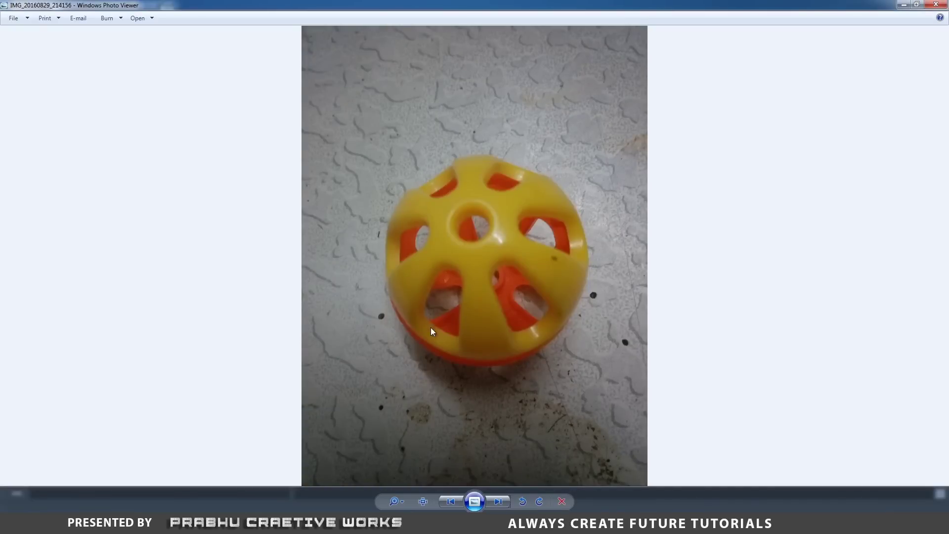
{"action": "key", "text": "alt+Tab"}
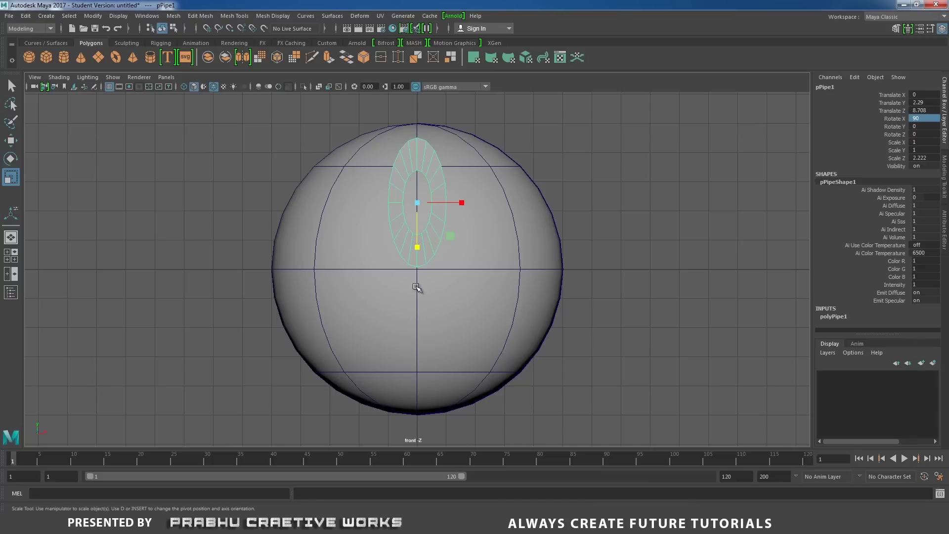
Set the pipe's thickness to 0.2 and reduce its axis subdivisions
{"action": "left_click", "coordinate": [827, 317]}
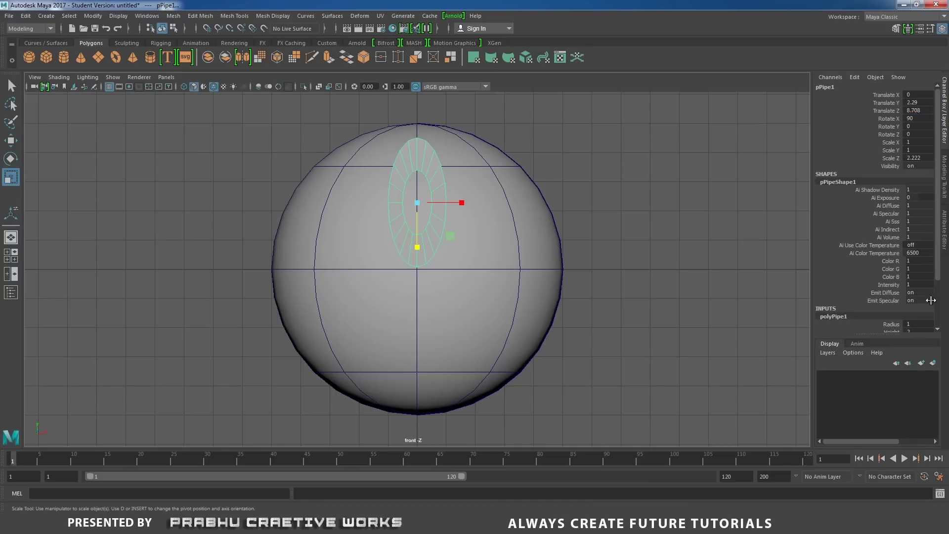
{"action": "left_click_drag", "start_coordinate": [939, 262], "coordinate": [941, 333]}
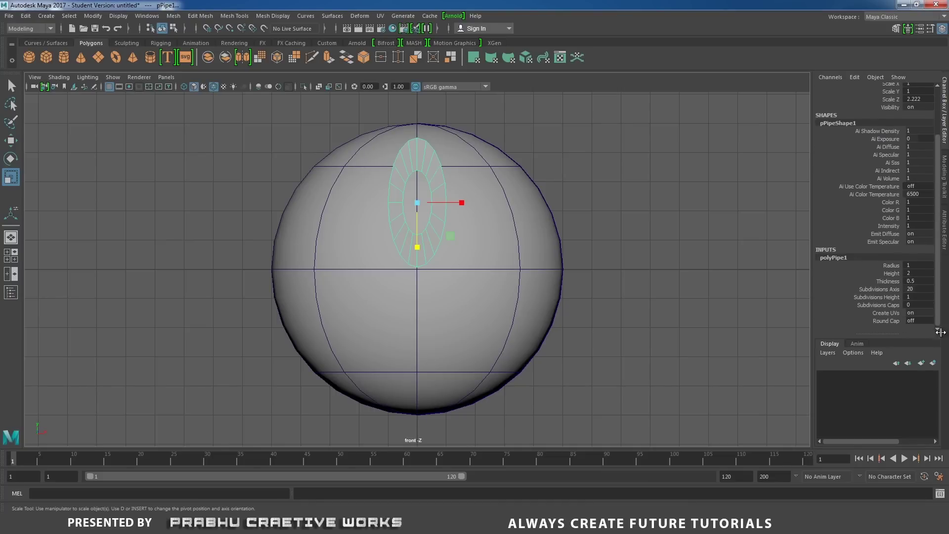
{"action": "double_click", "coordinate": [924, 281]}
{"action": "type", "text": "0.2"}
{"action": "key", "text": "Return"}
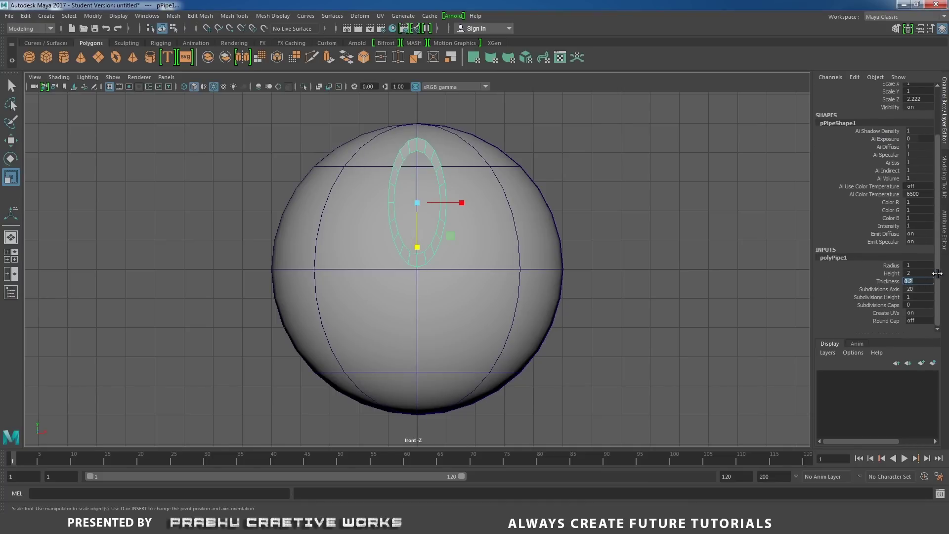
{"action": "double_click", "coordinate": [932, 290]}
{"action": "type", "text": "ww"}
{"action": "left_click", "coordinate": [427, 249]}
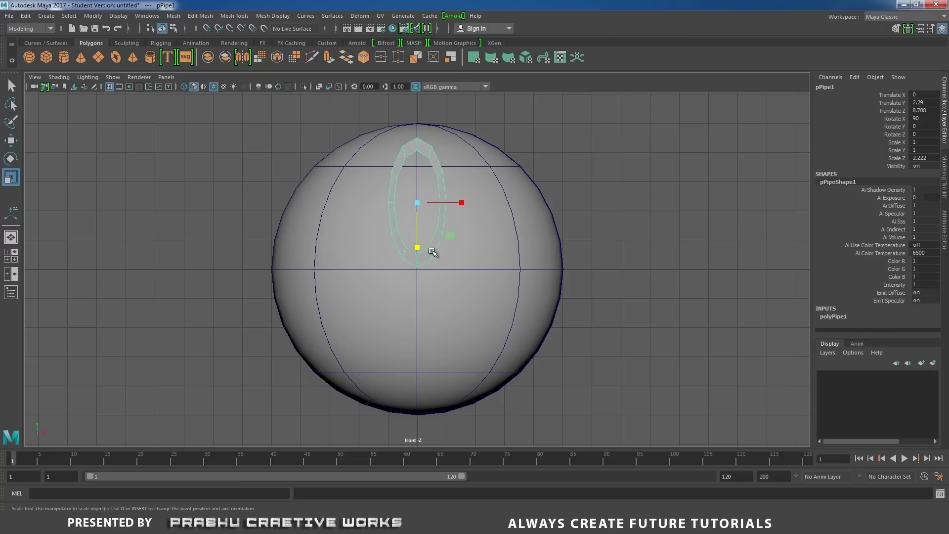
Raise the pipe to about 2.426 on Y and scale it down uniformly to about 0.857 in X and Y
{"action": "key", "text": "w"}
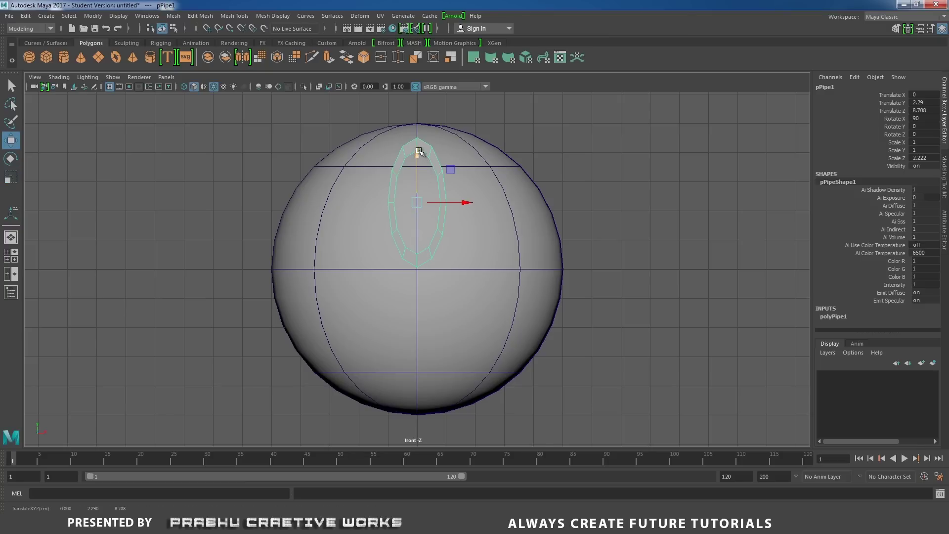
{"action": "left_click_drag", "start_coordinate": [421, 154], "coordinate": [421, 151]}
{"action": "key", "text": "r"}
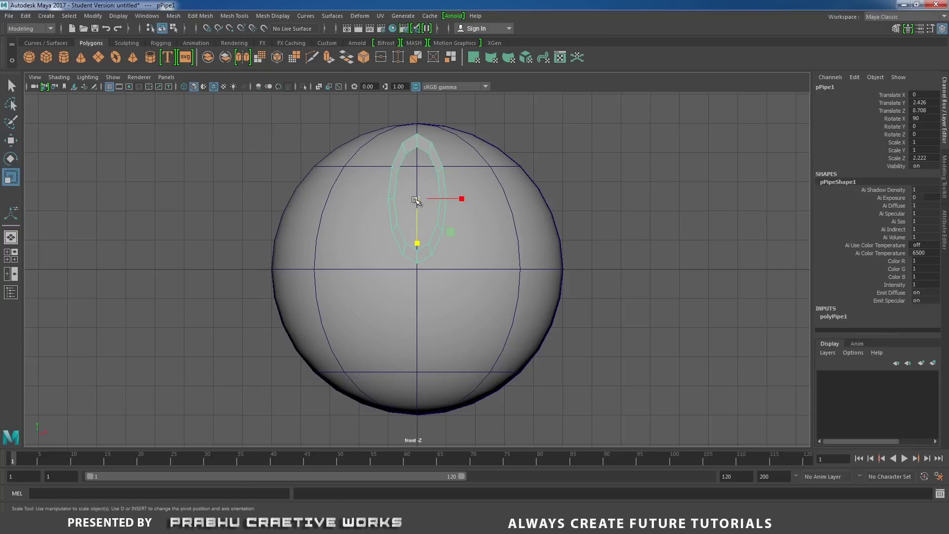
{"action": "left_click_drag", "start_coordinate": [416, 200], "coordinate": [404, 206]}
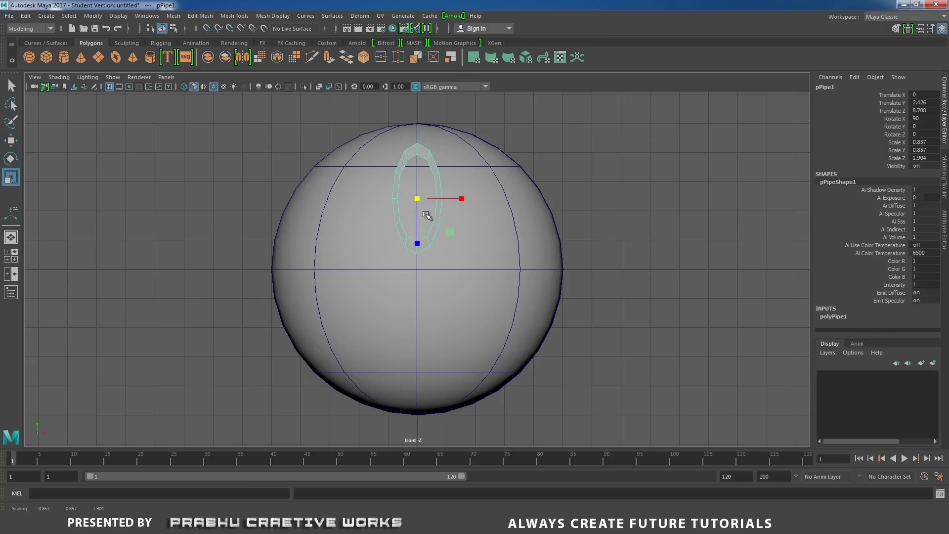
Delete the pipe's faces in the perspective view, keeping only one flat elliptical ring, and return to object selection
{"action": "key", "text": "space"}
{"action": "left_click_drag", "start_coordinate": [458, 221], "coordinate": [359, 205]}
{"action": "right_click_drag", "start_coordinate": [340, 160], "coordinate": [341, 182]}
{"action": "left_click_drag", "start_coordinate": [333, 182], "coordinate": [316, 253], "text": "alt"}
{"action": "left_click", "coordinate": [355, 258]}
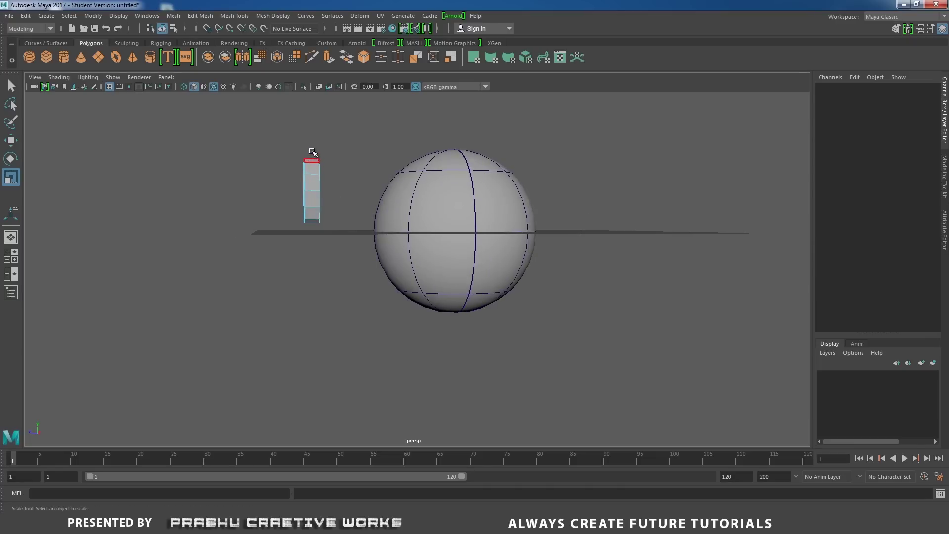
{"action": "left_click_drag", "start_coordinate": [313, 150], "coordinate": [316, 207]}
{"action": "left_click", "coordinate": [341, 240]}
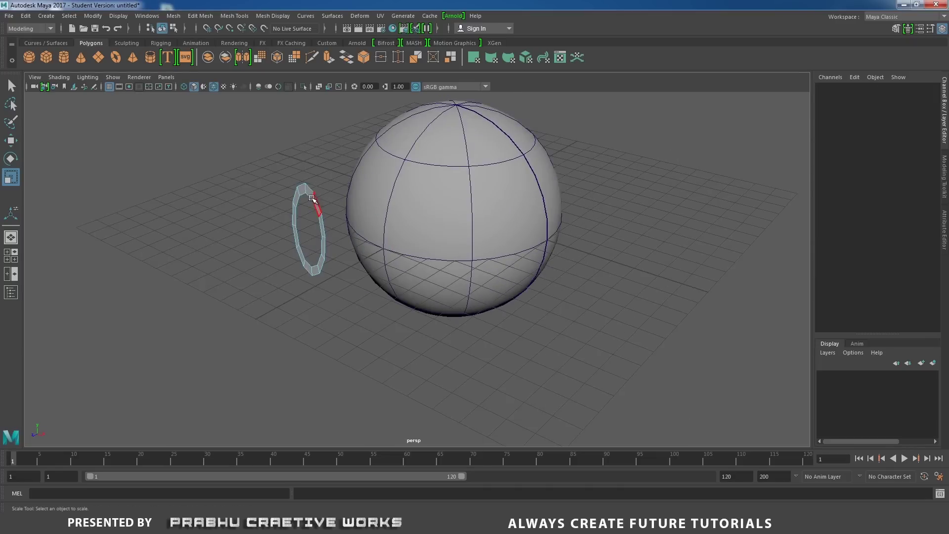
{"action": "right_click_drag", "start_coordinate": [316, 207], "coordinate": [364, 184]}
{"action": "key", "text": "space"}
In the front view, widen and lower the row of ring vertices just above the rounded bottom end
{"action": "left_click_drag", "start_coordinate": [341, 258], "coordinate": [343, 278]}
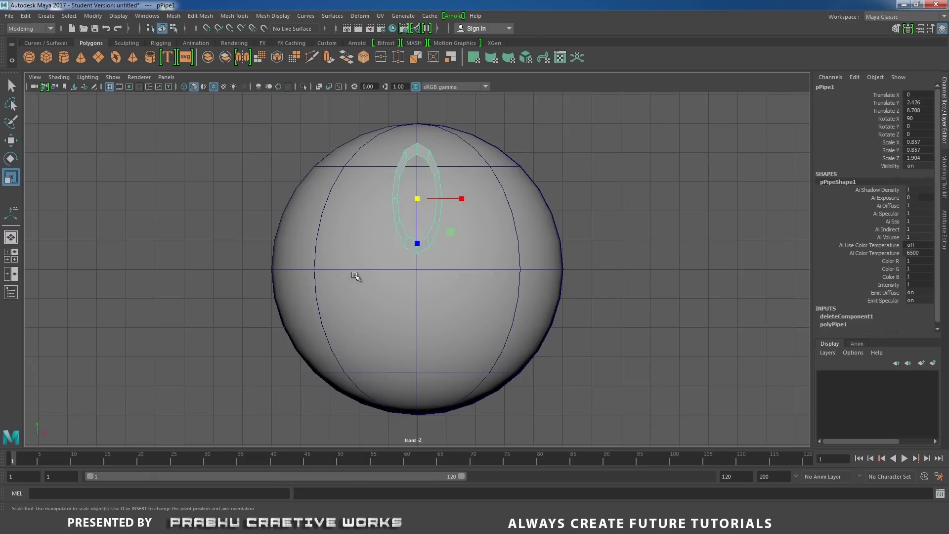
{"action": "right_click_drag", "start_coordinate": [573, 183], "coordinate": [534, 191]}
{"action": "scroll", "coordinate": [572, 248], "scroll_direction": "up", "scroll_amount": 3}
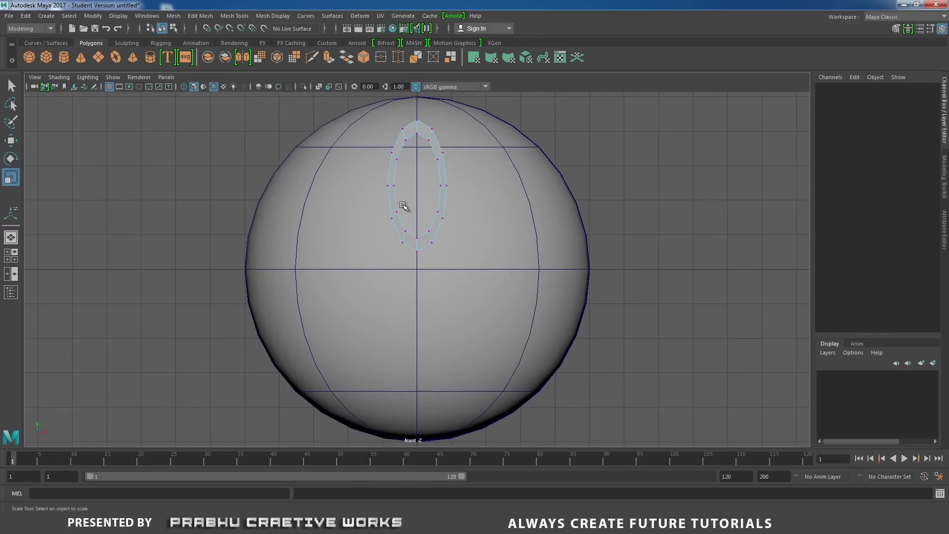
{"action": "left_click_drag", "start_coordinate": [384, 200], "coordinate": [464, 214]}
{"action": "key", "text": "ctrl+z"}
{"action": "key", "text": "ctrl+z"}
{"action": "key", "text": "w"}
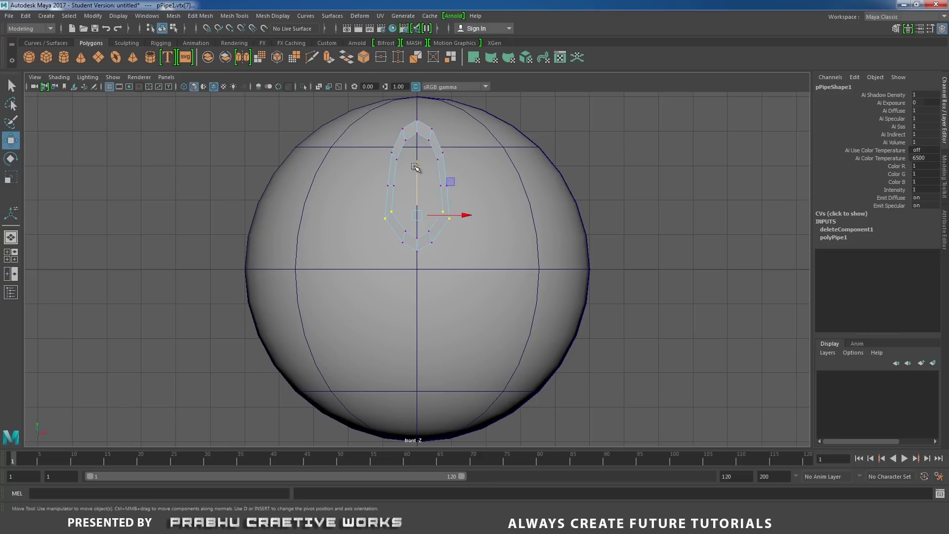
{"action": "left_click_drag", "start_coordinate": [418, 167], "coordinate": [418, 185]}
Lower the ring's bottommost vertices, and lower the middle row and widen it by about 1.111 in X
{"action": "left_click_drag", "start_coordinate": [409, 228], "coordinate": [436, 253]}
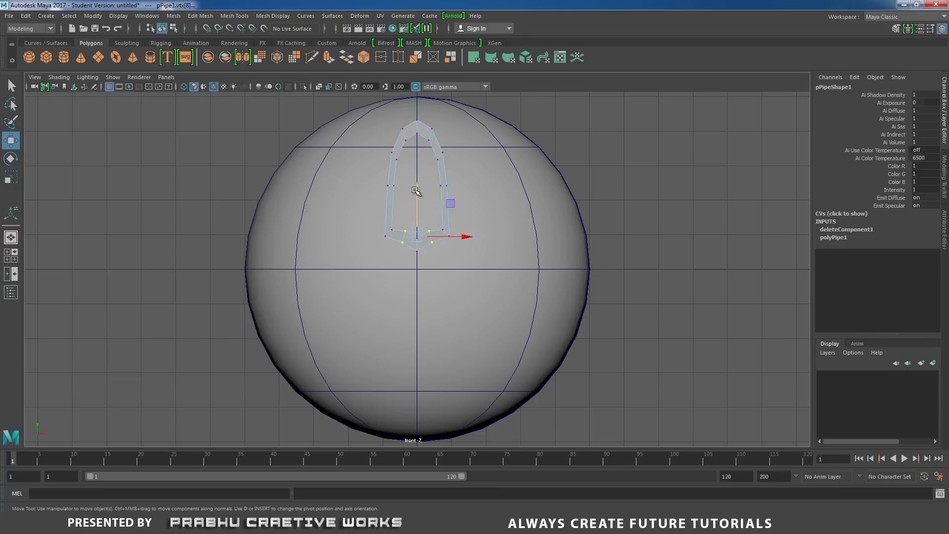
{"action": "left_click_drag", "start_coordinate": [416, 190], "coordinate": [425, 244]}
{"action": "key", "text": "ctrl+z"}
{"action": "left_click_drag", "start_coordinate": [417, 282], "coordinate": [458, 196]}
{"action": "left_click_drag", "start_coordinate": [418, 145], "coordinate": [420, 156]}
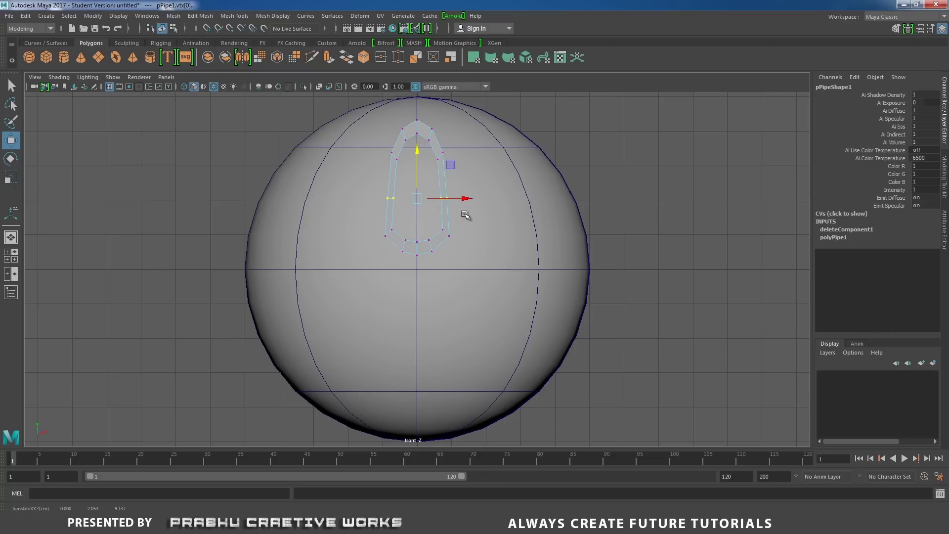
{"action": "key", "text": "r"}
{"action": "left_click_drag", "start_coordinate": [466, 199], "coordinate": [468, 199]}
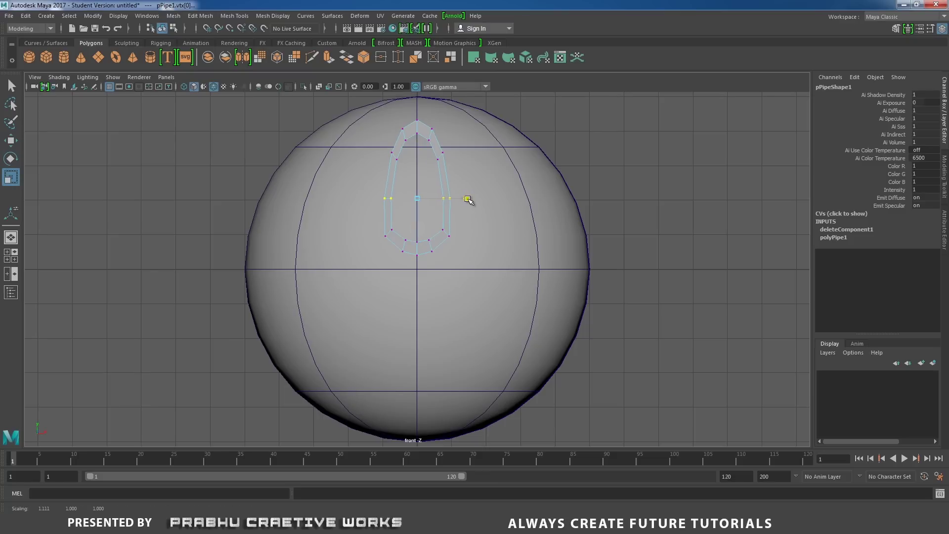
Raise the whole ring to about 2.713 on Y and slightly widen the vertices beside its bottom tip
{"action": "right_click_drag", "start_coordinate": [435, 152], "coordinate": [465, 135]}
{"action": "key", "text": "w"}
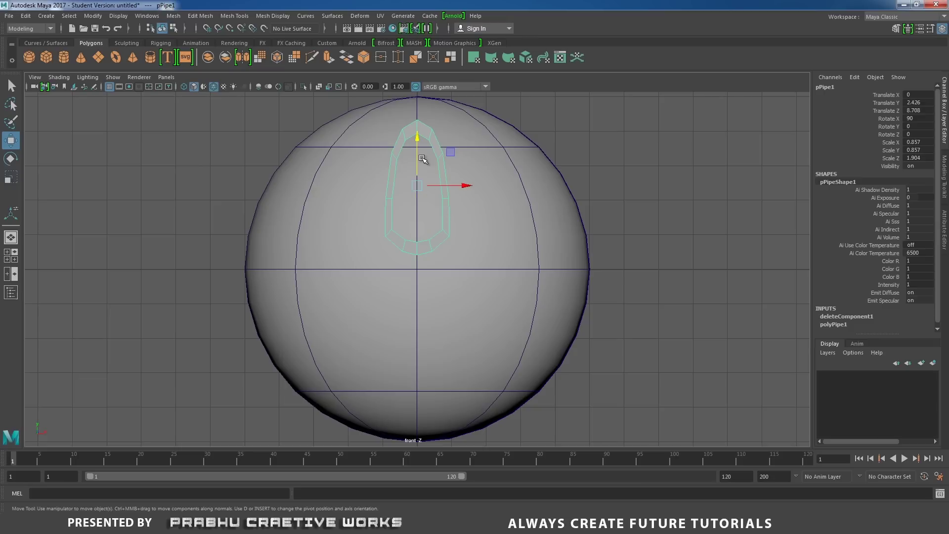
{"action": "left_click_drag", "start_coordinate": [418, 136], "coordinate": [419, 129]}
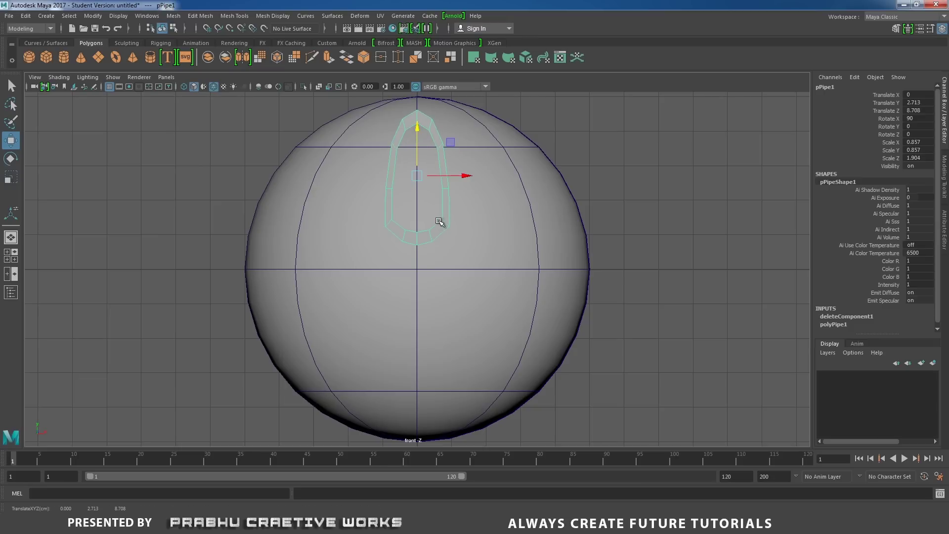
{"action": "right_click_drag", "start_coordinate": [412, 232], "coordinate": [363, 226]}
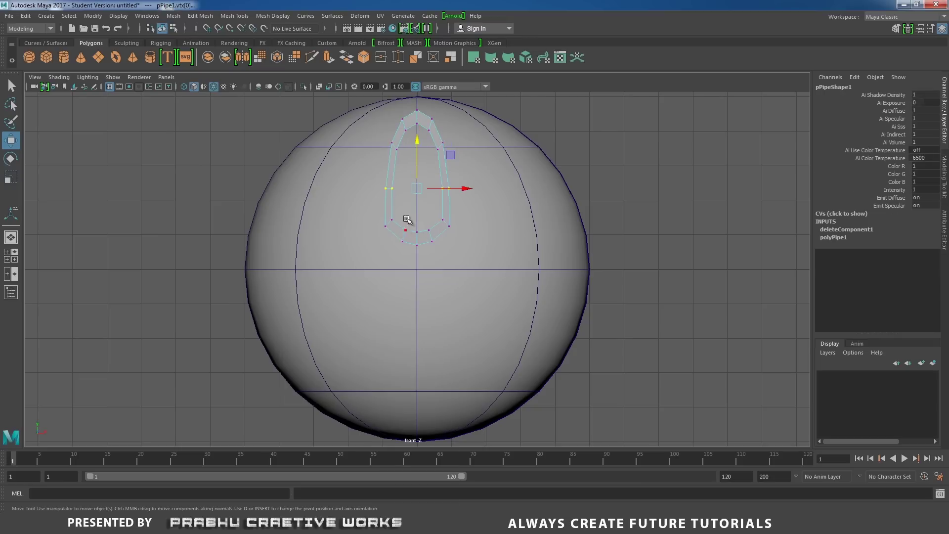
{"action": "left_click_drag", "start_coordinate": [410, 223], "coordinate": [466, 238]}
{"action": "key", "text": "r"}
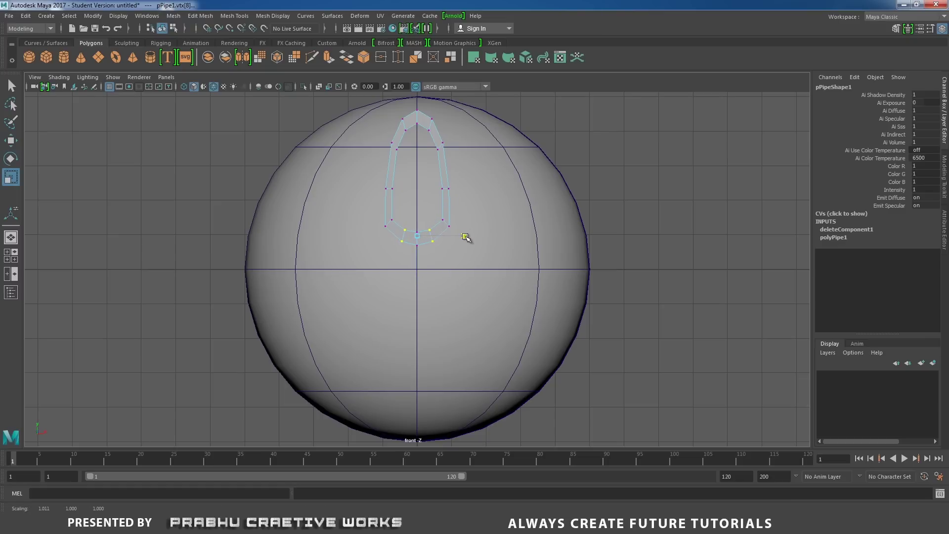
Make the NURBS sphere a live surface in the perspective view
{"action": "key", "text": "space"}
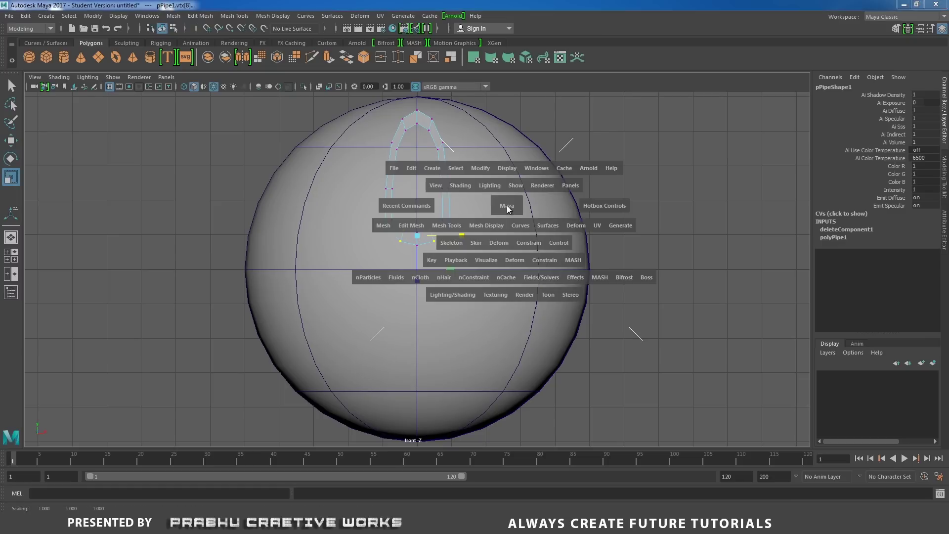
{"action": "left_click_drag", "start_coordinate": [508, 207], "coordinate": [374, 201]}
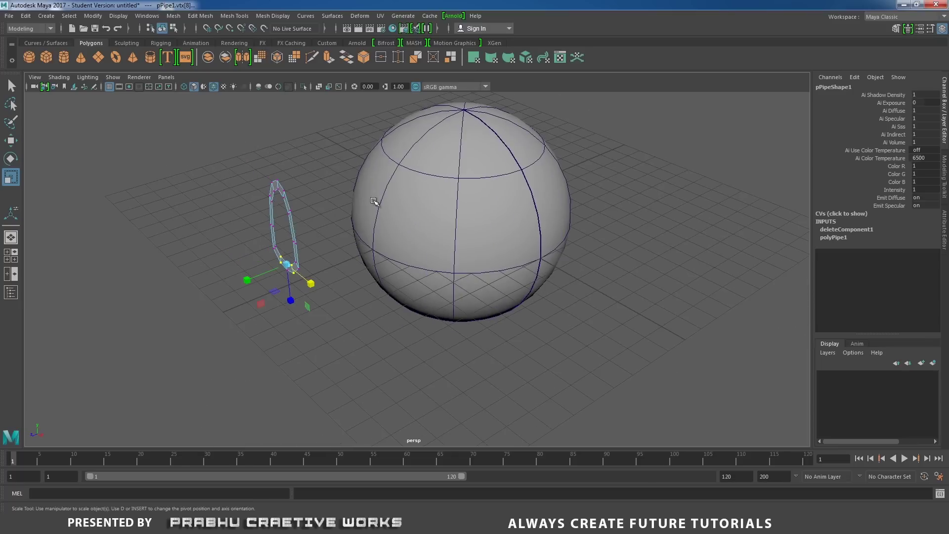
{"action": "right_click_drag", "start_coordinate": [281, 188], "coordinate": [307, 163]}
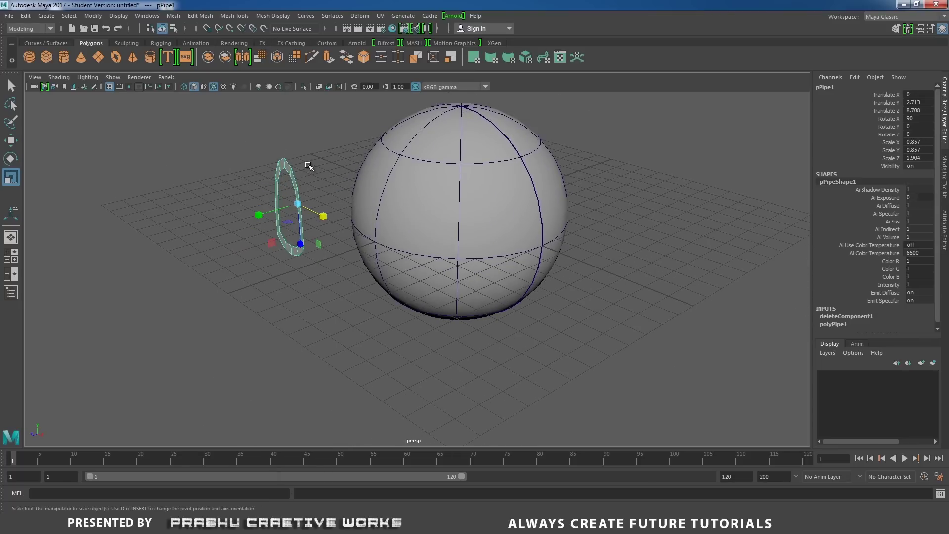
{"action": "left_click", "coordinate": [343, 165]}
{"action": "left_click", "coordinate": [417, 155]}
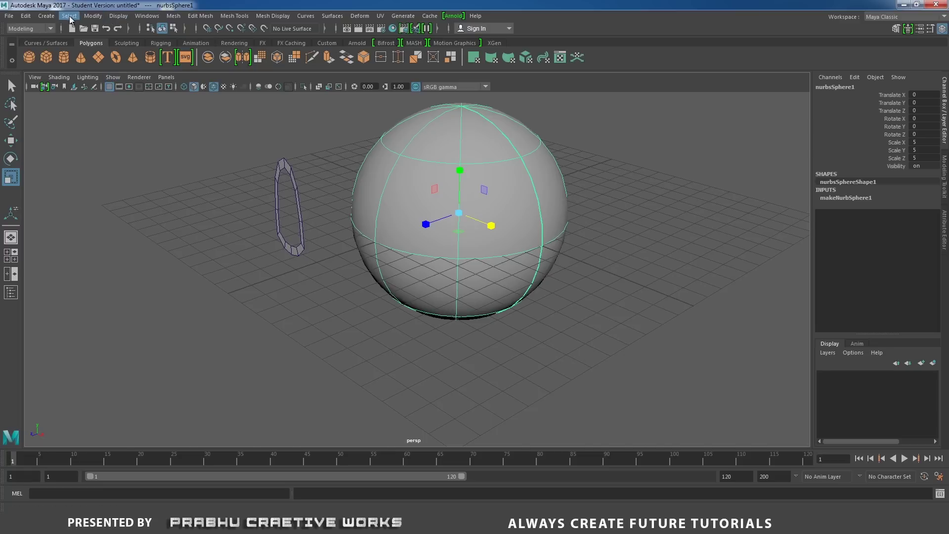
{"action": "left_click", "coordinate": [93, 15]}
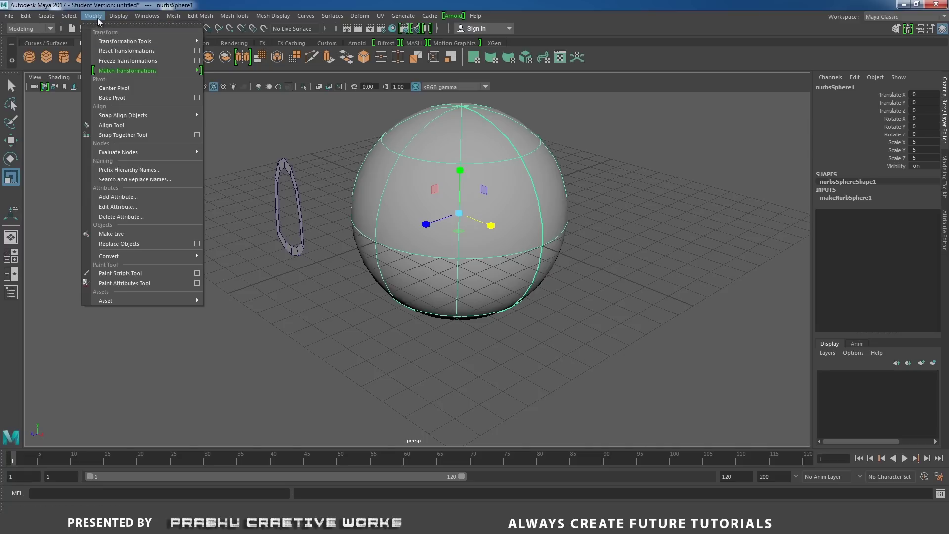
{"action": "left_click", "coordinate": [130, 235]}
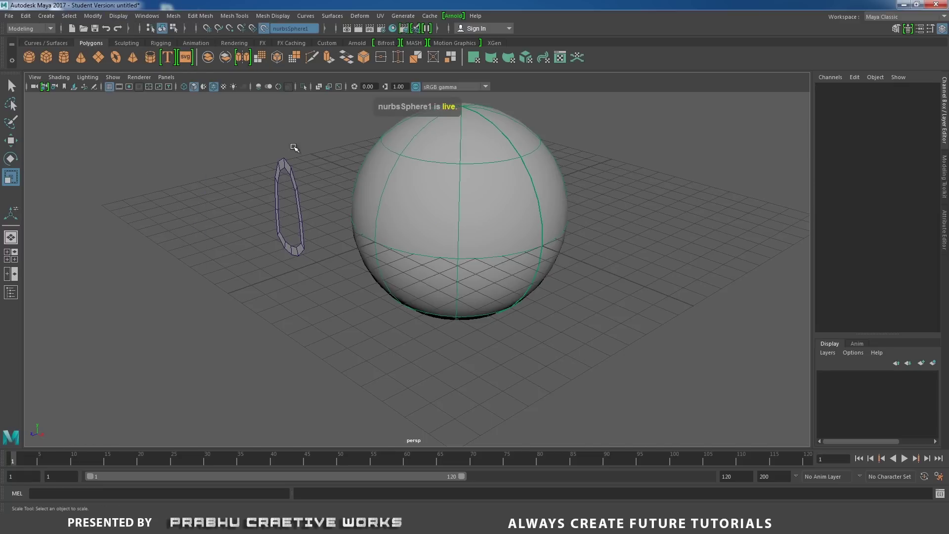
Conform the flat ring mesh to the live sphere's surface
{"action": "left_click", "coordinate": [276, 198]}
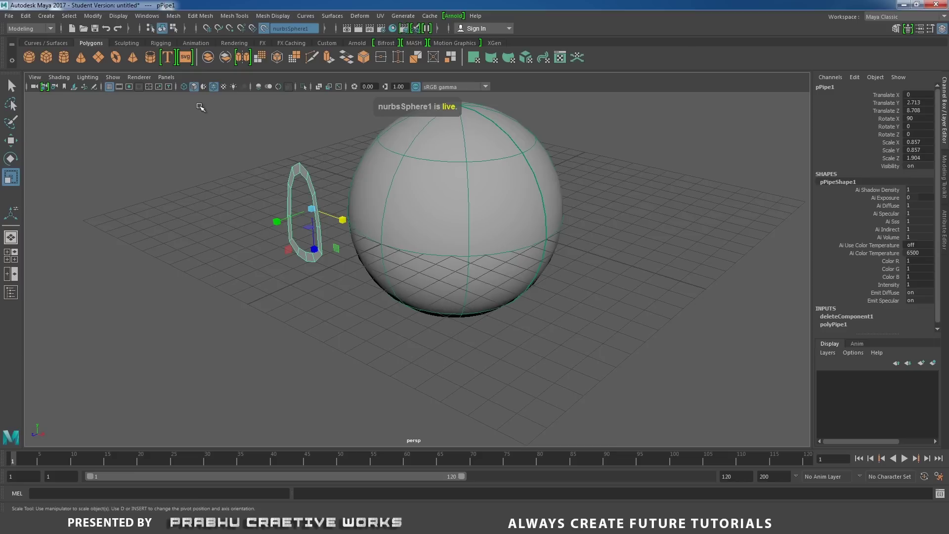
{"action": "left_click", "coordinate": [175, 16]}
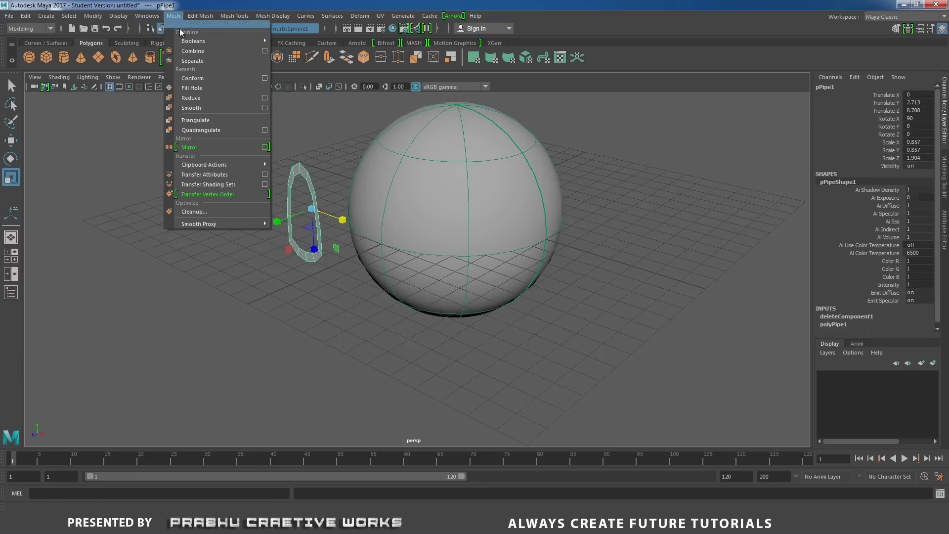
{"action": "left_click", "coordinate": [195, 77]}
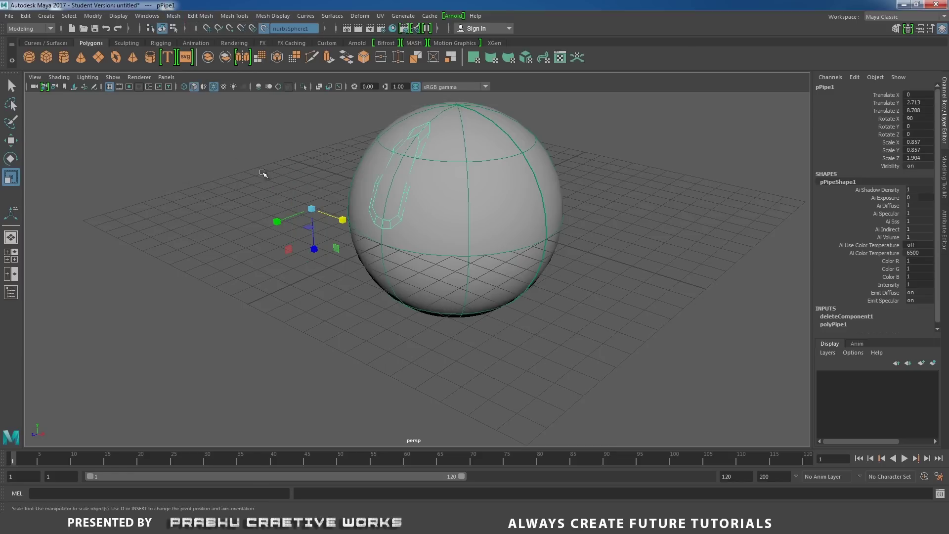
Slide the outer vertex beside the conformed ring's upper tip inward along the sphere to narrow that corner
{"action": "left_click_drag", "start_coordinate": [264, 174], "coordinate": [439, 209], "text": "alt"}
{"action": "scroll", "coordinate": [496, 152], "scroll_direction": "up", "scroll_amount": 3}
{"action": "middle_click_drag", "start_coordinate": [478, 154], "coordinate": [479, 226], "text": "alt"}
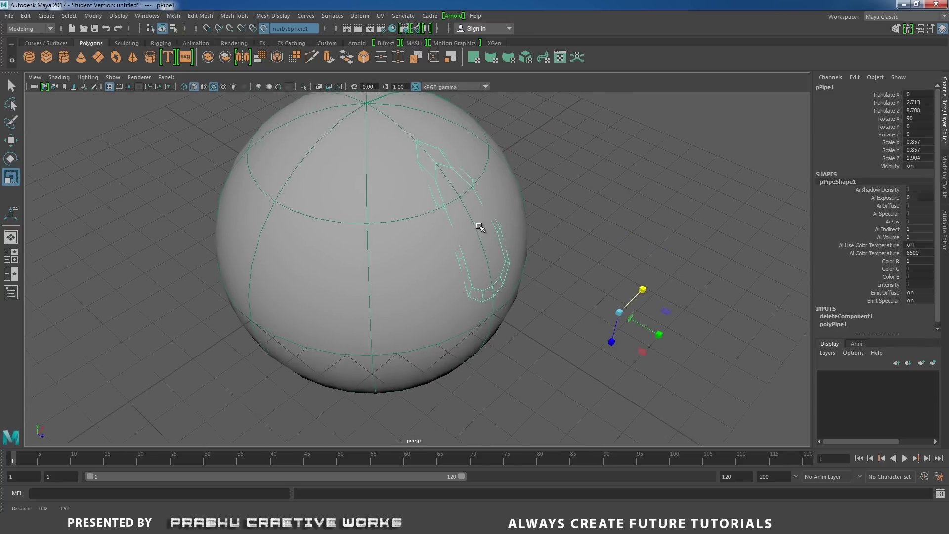
{"action": "scroll", "coordinate": [480, 227], "scroll_direction": "up", "scroll_amount": 3}
{"action": "left_click_drag", "start_coordinate": [472, 205], "coordinate": [439, 155], "text": "alt"}
{"action": "right_click_drag", "start_coordinate": [436, 151], "coordinate": [395, 147]}
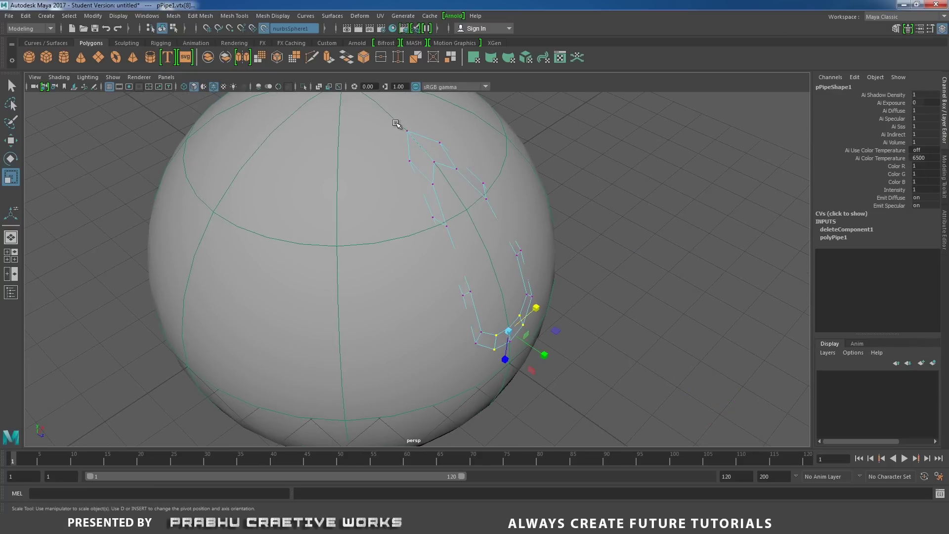
{"action": "left_click", "coordinate": [408, 149]}
{"action": "left_click_drag", "start_coordinate": [413, 150], "coordinate": [411, 220], "text": "alt"}
{"action": "key", "text": "w"}
{"action": "left_click", "coordinate": [406, 151]}
{"action": "left_click_drag", "start_coordinate": [406, 151], "coordinate": [410, 163]}
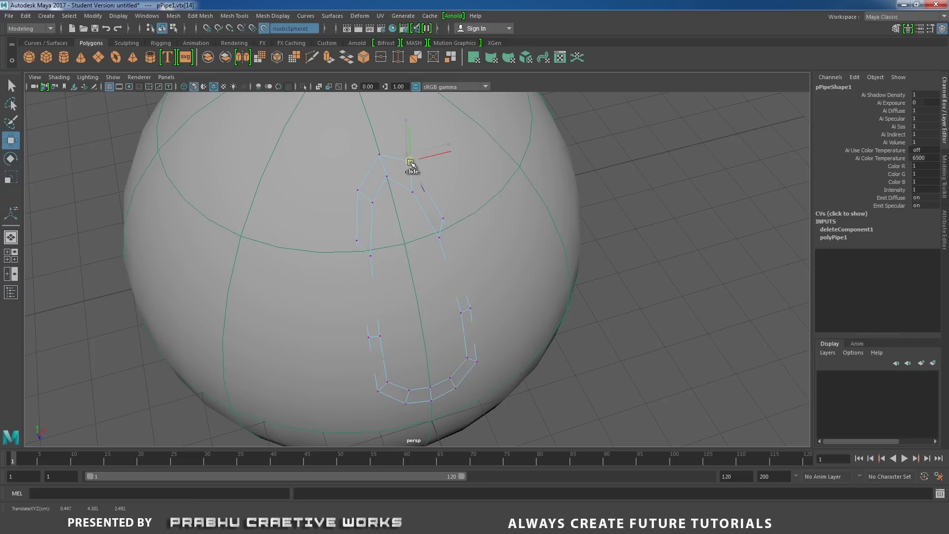
Slide the upper vertex pairs on both sides of the ring along the sphere onto its upper latitude line
{"action": "left_click", "coordinate": [445, 222]}
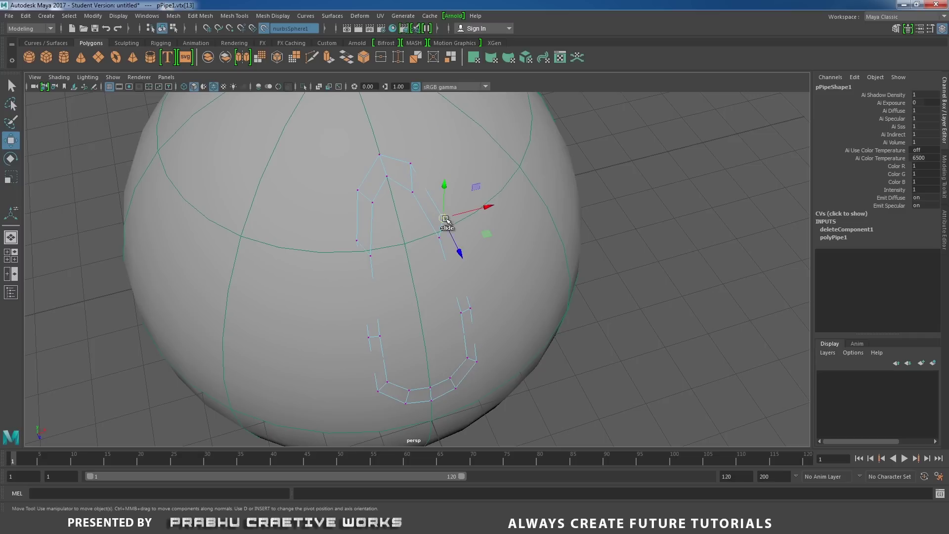
{"action": "mouse_move", "coordinate": [444, 220]}
{"action": "left_mouse_down"}
{"action": "mouse_move", "coordinate": [450, 228]}
{"action": "mouse_move", "coordinate": [445, 243]}
{"action": "mouse_move", "coordinate": [439, 237]}
{"action": "left_mouse_up"}
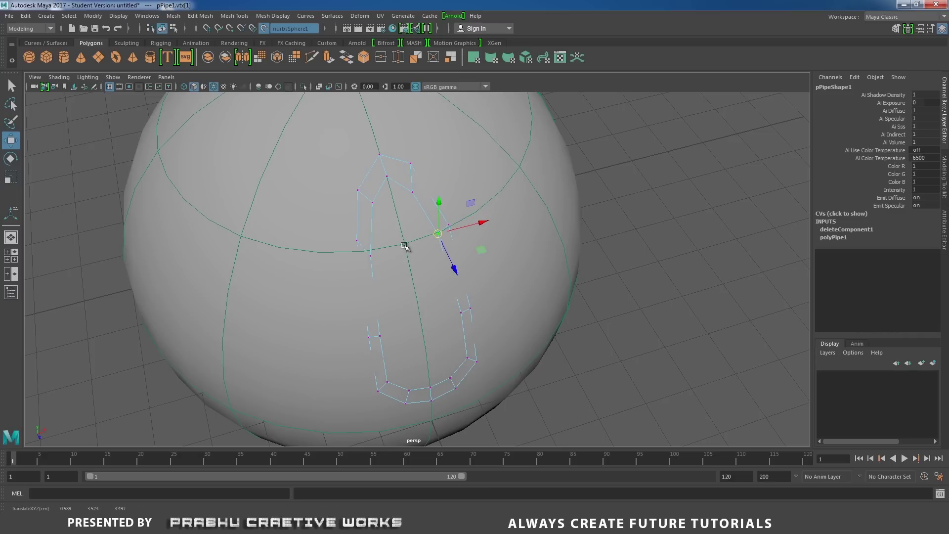
{"action": "left_click_drag", "start_coordinate": [408, 249], "coordinate": [425, 248], "text": "alt"}
{"action": "right_click_drag", "start_coordinate": [426, 249], "coordinate": [432, 253], "text": "alt"}
{"action": "left_click_drag", "start_coordinate": [420, 254], "coordinate": [450, 243], "text": "alt"}
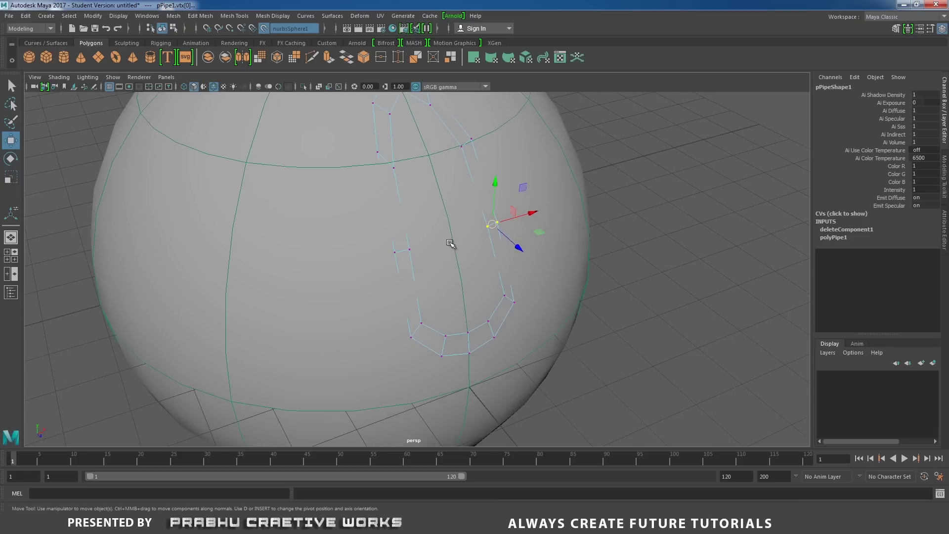
{"action": "left_click_drag", "start_coordinate": [364, 140], "coordinate": [396, 171]}
{"action": "left_click_drag", "start_coordinate": [365, 142], "coordinate": [375, 166]}
{"action": "left_click_drag", "start_coordinate": [395, 184], "coordinate": [389, 210], "text": "alt"}
{"action": "left_click", "coordinate": [349, 162]}
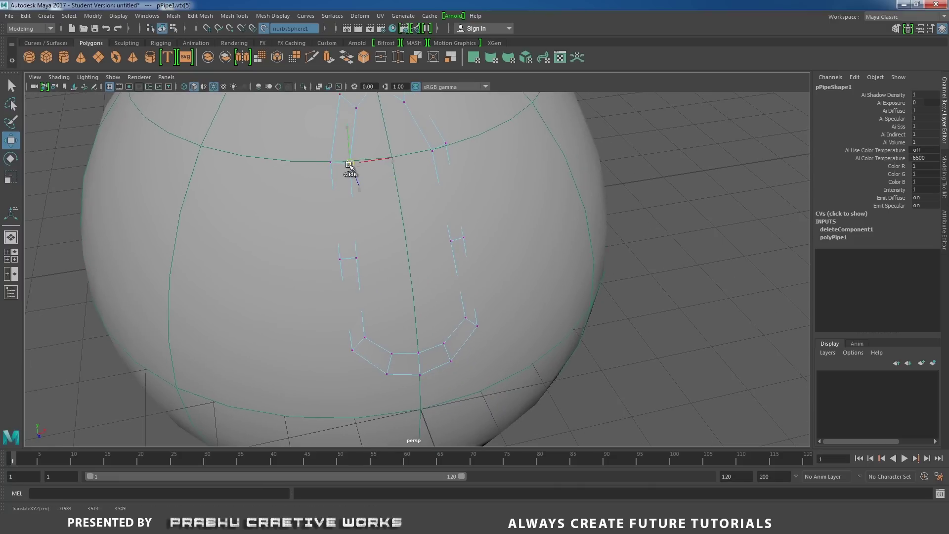
Slide the ring's lower vertices slightly up along the sphere's surface and return to object selection
{"action": "left_click_drag", "start_coordinate": [349, 170], "coordinate": [403, 197], "text": "alt"}
{"action": "right_click_drag", "start_coordinate": [404, 197], "coordinate": [333, 205], "text": "alt"}
{"action": "left_click_drag", "start_coordinate": [332, 206], "coordinate": [431, 267], "text": "alt"}
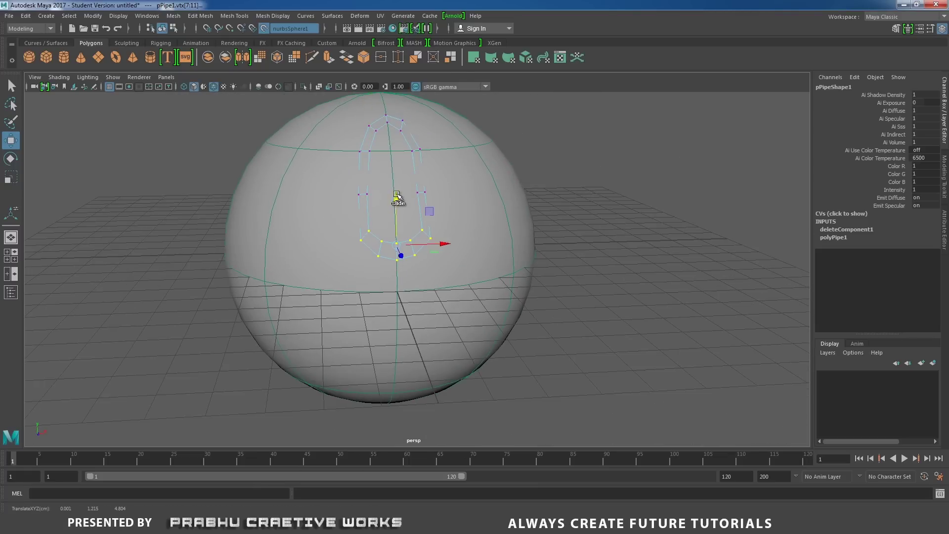
{"action": "left_click_drag", "start_coordinate": [398, 202], "coordinate": [515, 292], "text": "alt"}
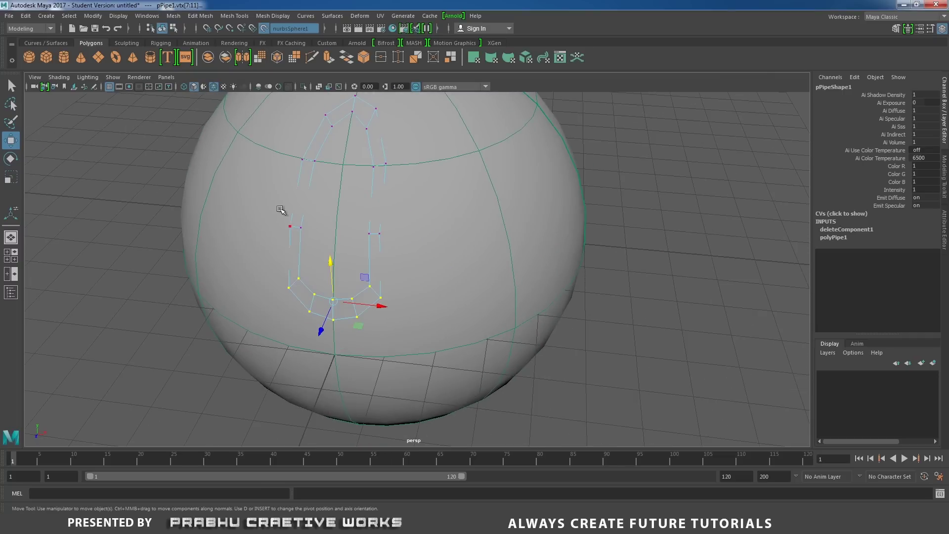
{"action": "left_click_drag", "start_coordinate": [282, 212], "coordinate": [347, 162], "text": "alt"}
{"action": "right_click_drag", "start_coordinate": [403, 174], "coordinate": [338, 193]}
Examine the conformed ring's fit on the sphere from the side and from above
{"action": "left_click_drag", "start_coordinate": [339, 194], "coordinate": [394, 193], "text": "alt"}
{"action": "right_click_drag", "start_coordinate": [394, 193], "coordinate": [462, 242], "text": "alt"}
{"action": "left_click_drag", "start_coordinate": [461, 242], "coordinate": [414, 262], "text": "alt"}
{"action": "right_click_drag", "start_coordinate": [415, 262], "coordinate": [486, 277], "text": "alt"}
{"action": "left_click_drag", "start_coordinate": [435, 254], "coordinate": [287, 206], "text": "alt"}
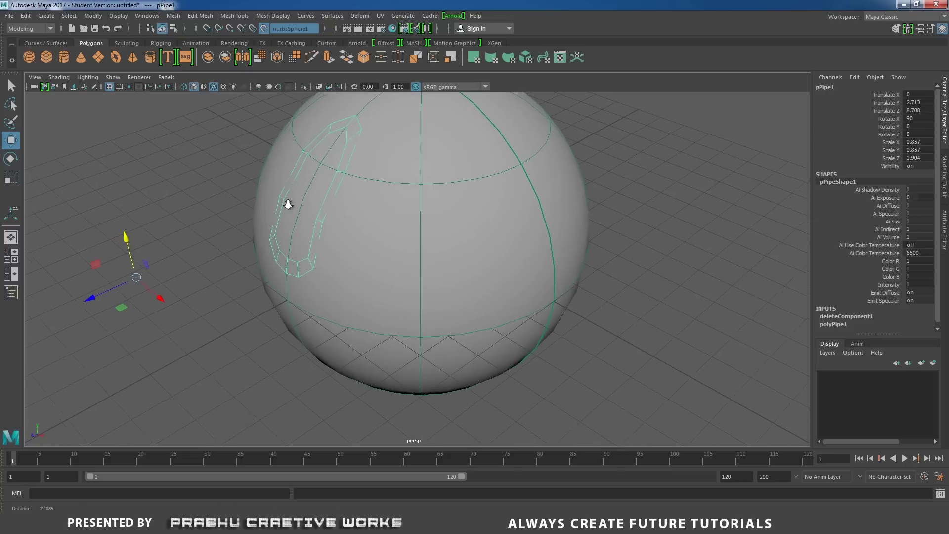
{"action": "right_click_drag", "start_coordinate": [287, 206], "coordinate": [343, 237], "text": "alt"}
{"action": "left_click_drag", "start_coordinate": [343, 238], "coordinate": [436, 221], "text": "alt"}
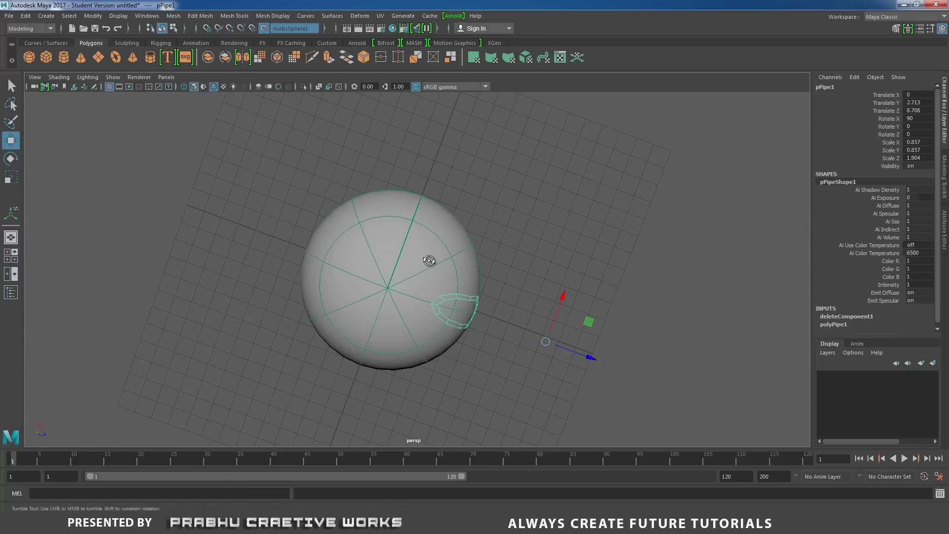
{"action": "left_click_drag", "start_coordinate": [428, 259], "coordinate": [435, 277], "text": "alt"}
{"action": "right_click_drag", "start_coordinate": [435, 278], "coordinate": [480, 300], "text": "alt"}
{"action": "left_click_drag", "start_coordinate": [480, 301], "coordinate": [585, 295], "text": "alt"}
{"action": "right_click_drag", "start_coordinate": [585, 294], "coordinate": [462, 286], "text": "alt"}
{"action": "left_click_drag", "start_coordinate": [462, 286], "coordinate": [459, 316], "text": "alt"}
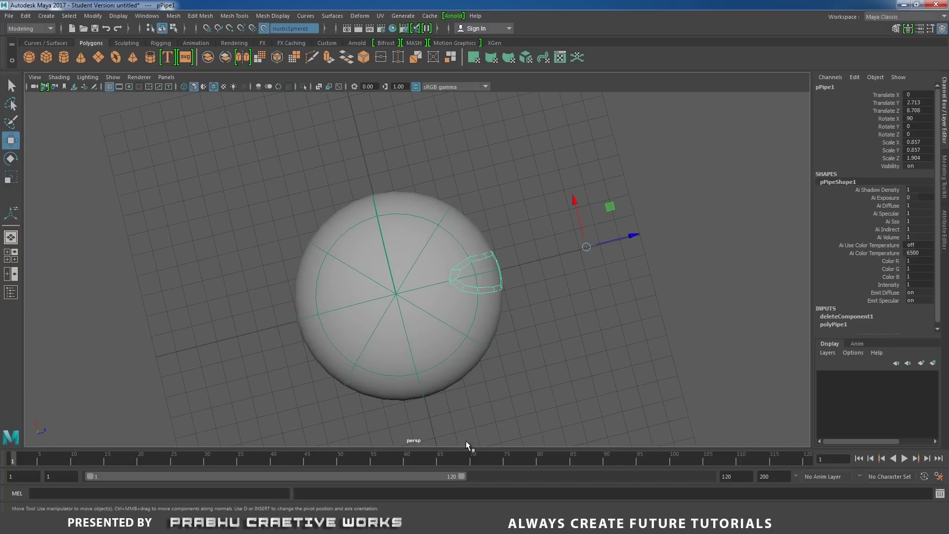
Open the Outliner and arrange it as a narrow window clear of the sphere
{"action": "left_click", "coordinate": [369, 524]}
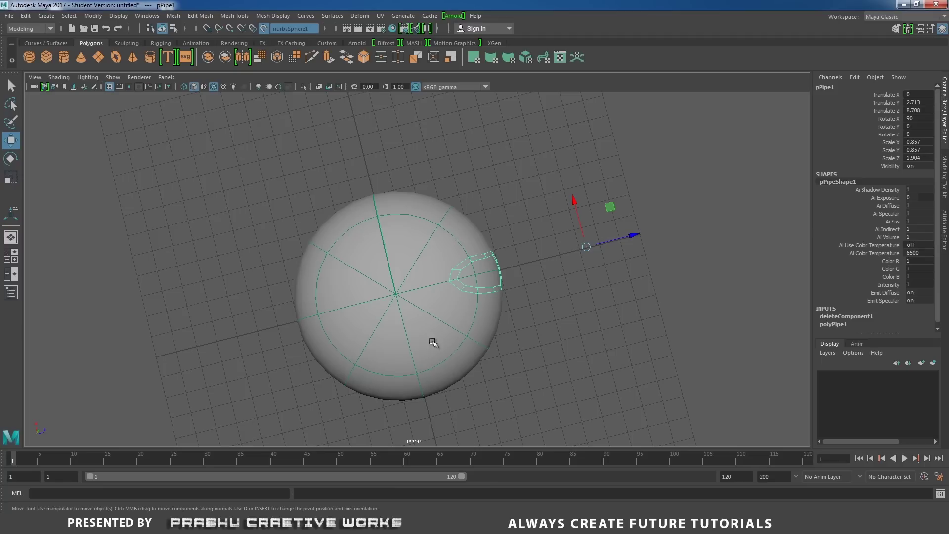
{"action": "left_click_drag", "start_coordinate": [434, 342], "coordinate": [620, 359], "text": "alt"}
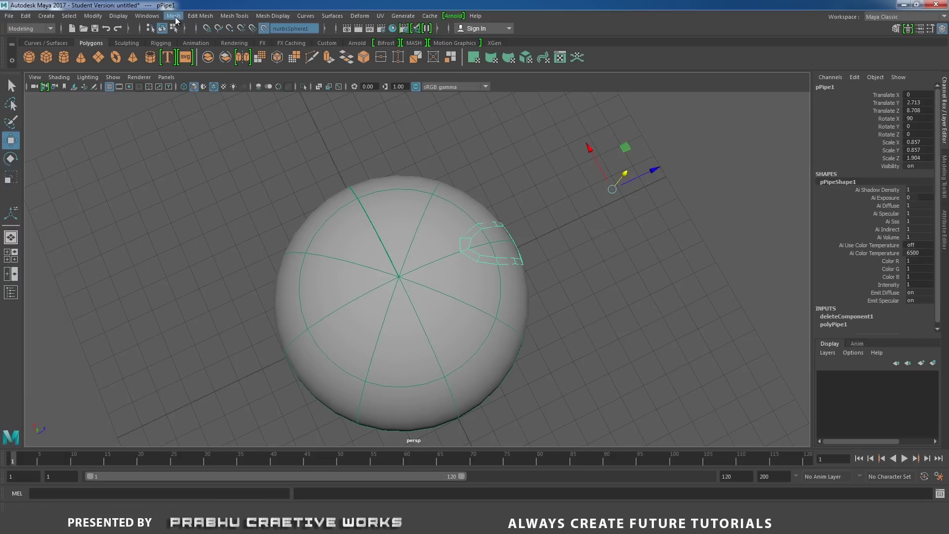
{"action": "left_click", "coordinate": [147, 15]}
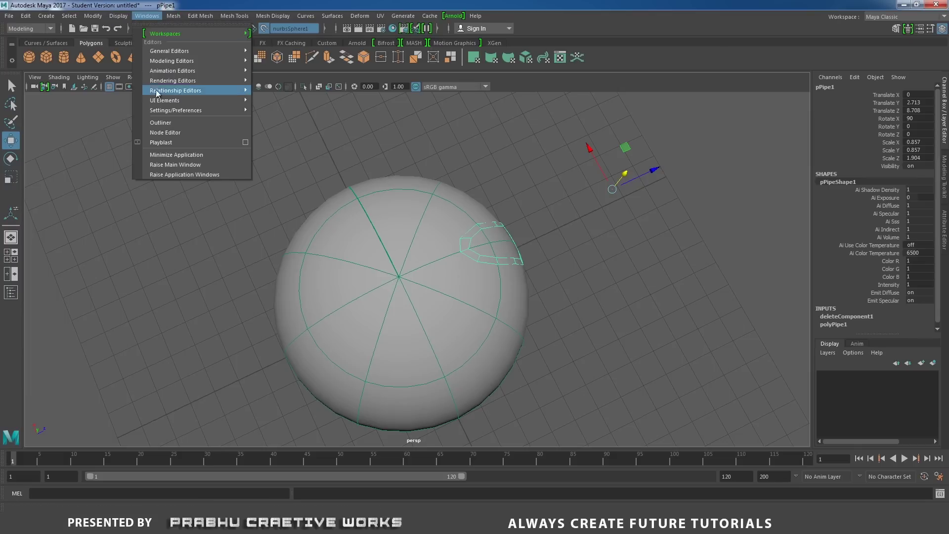
{"action": "left_click", "coordinate": [162, 123]}
{"action": "left_click_drag", "start_coordinate": [178, 100], "coordinate": [658, 134]}
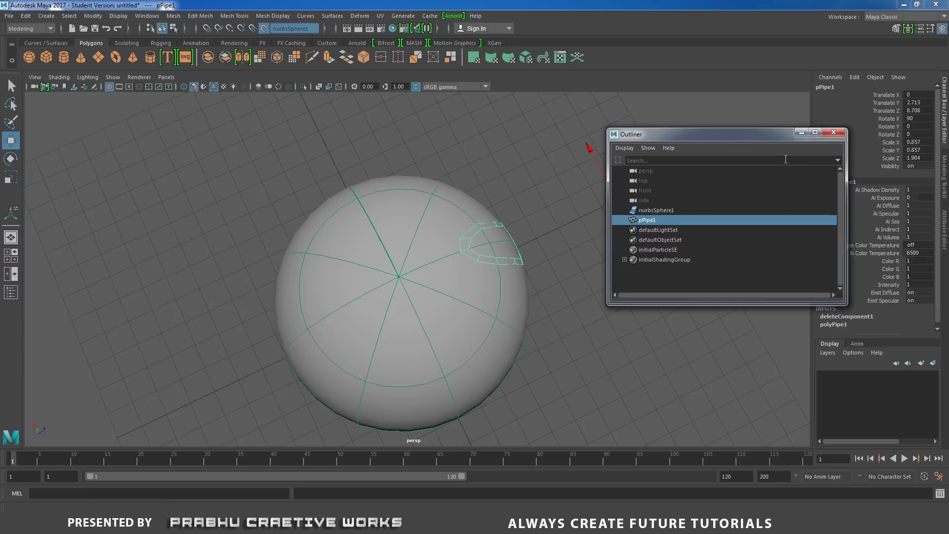
{"action": "left_click_drag", "start_coordinate": [846, 187], "coordinate": [748, 191]}
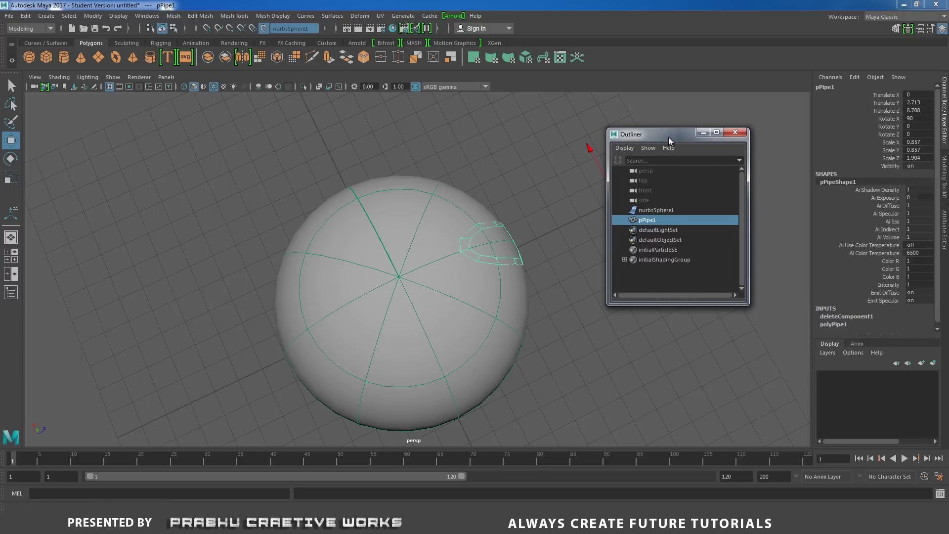
{"action": "left_click_drag", "start_coordinate": [669, 138], "coordinate": [735, 138]}
In the top view, snap the pivot of pPipe1 to the grid origin at the sphere's centre
{"action": "key", "text": "space"}
{"action": "left_click_drag", "start_coordinate": [574, 226], "coordinate": [564, 146]}
{"action": "scroll", "coordinate": [472, 239], "scroll_direction": "down", "scroll_amount": 1}
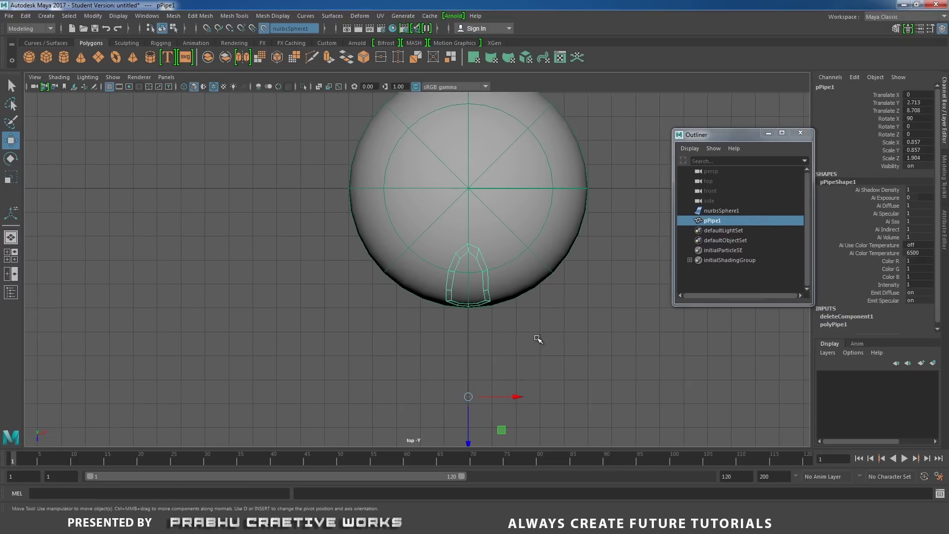
{"action": "key", "text": "d"}
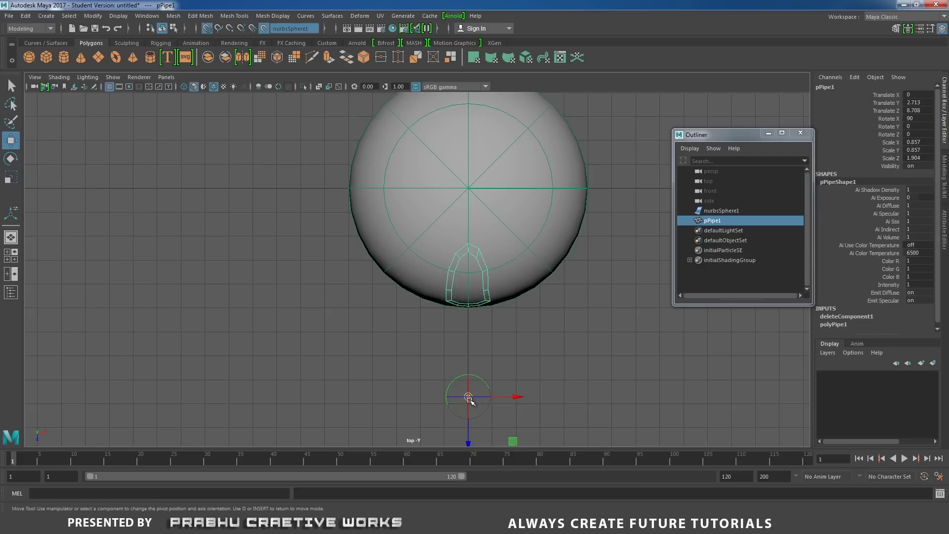
{"action": "left_click_drag", "start_coordinate": [468, 397], "coordinate": [460, 186]}
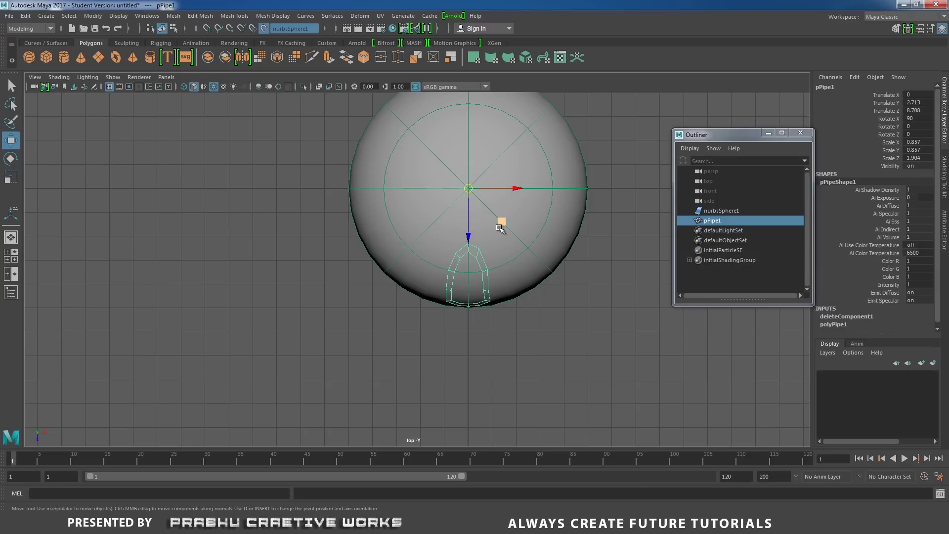
Duplicate pPipe1 and set the copy's Rotate Y to 60
{"action": "key", "text": "space"}
{"action": "left_click_drag", "start_coordinate": [502, 221], "coordinate": [504, 198]}
{"action": "left_click_drag", "start_coordinate": [477, 211], "coordinate": [418, 213], "text": "alt"}
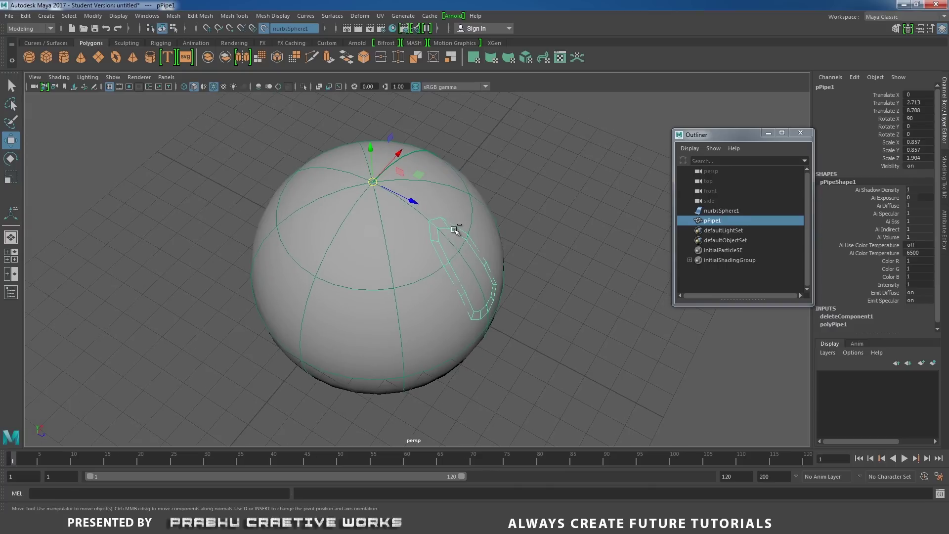
{"action": "key", "text": "ctrl+d"}
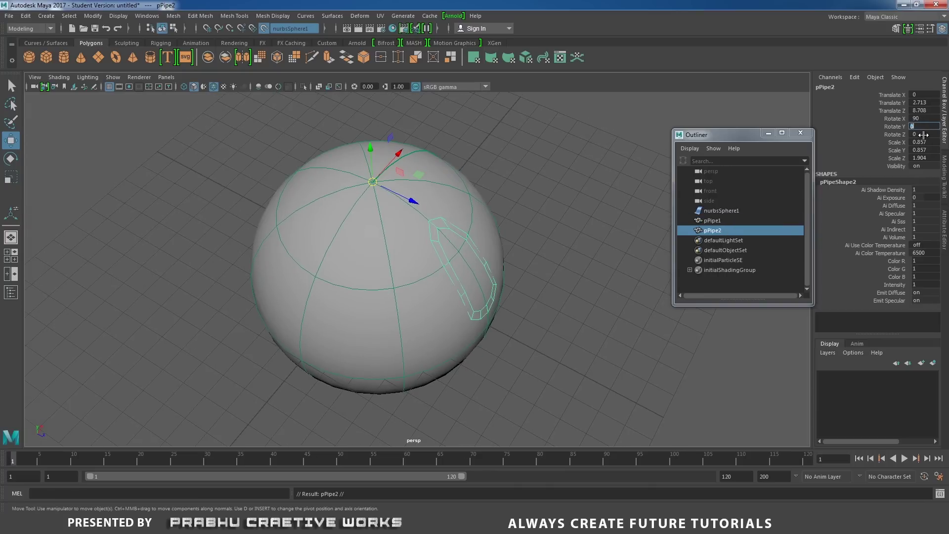
{"action": "type", "text": "60"}
{"action": "key", "text": "Return"}
{"action": "left_click_drag", "start_coordinate": [535, 275], "coordinate": [416, 290], "text": "alt"}
Combine pPipe1 and pPipe2 into one mesh and delete its history
{"action": "left_click", "coordinate": [404, 265]}
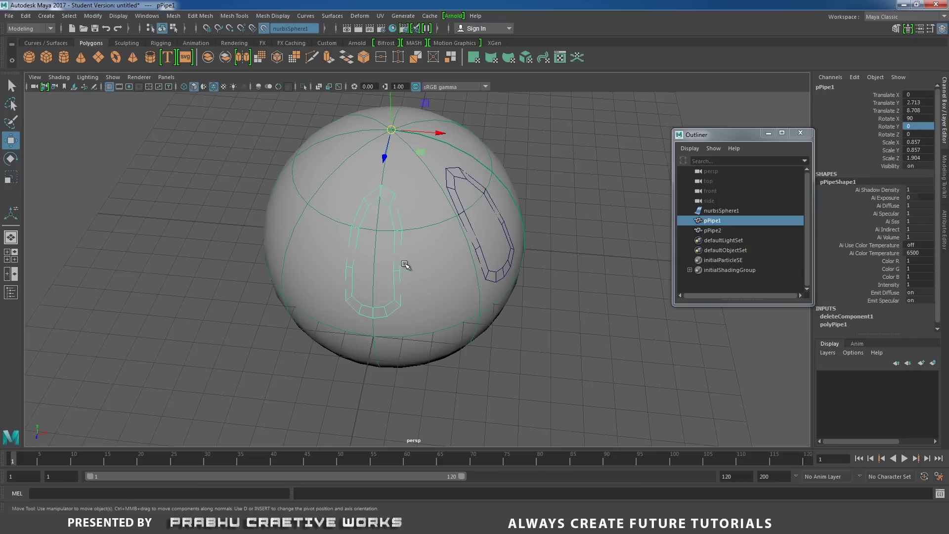
{"action": "left_click", "coordinate": [474, 246], "text": "shift"}
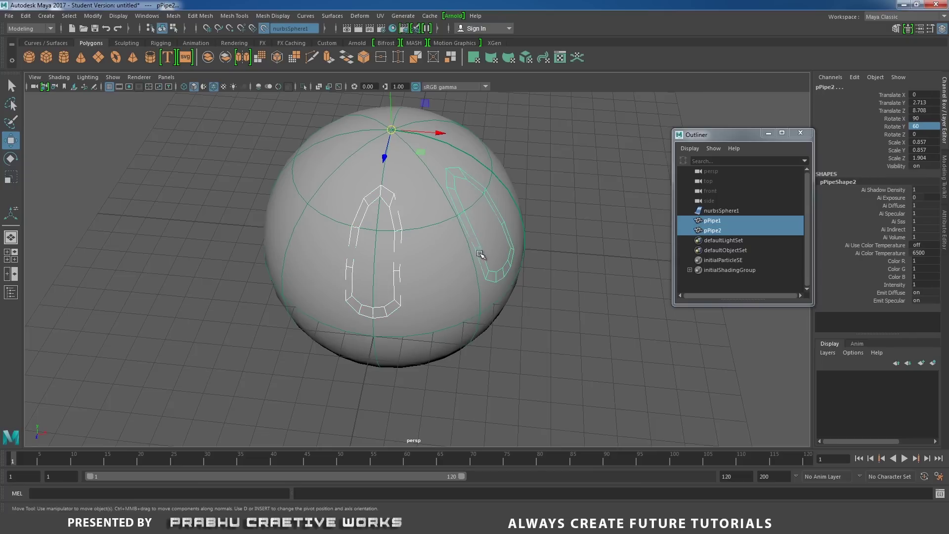
{"action": "right_click_drag", "start_coordinate": [594, 274], "coordinate": [574, 454], "text": "shift"}
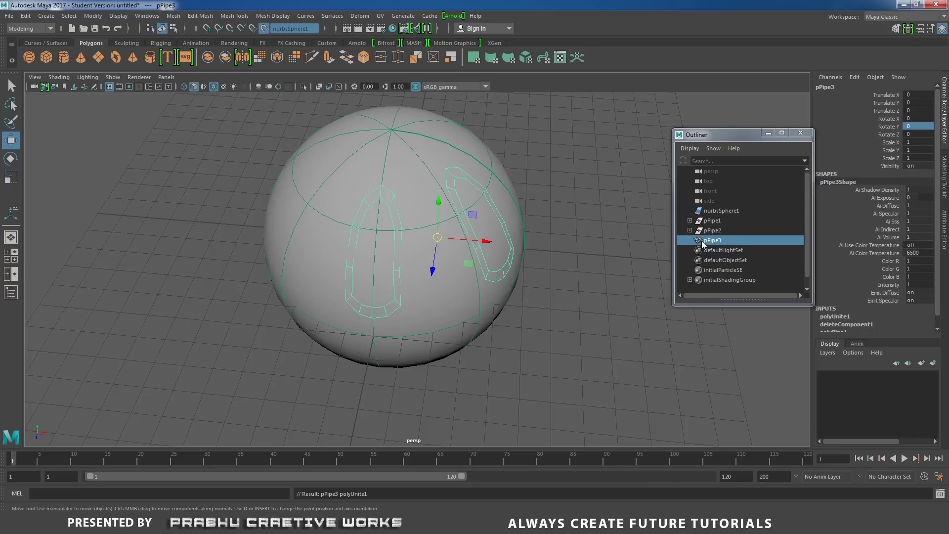
{"action": "left_click", "coordinate": [29, 16]}
{"action": "mouse_move", "coordinate": [141, 133]}
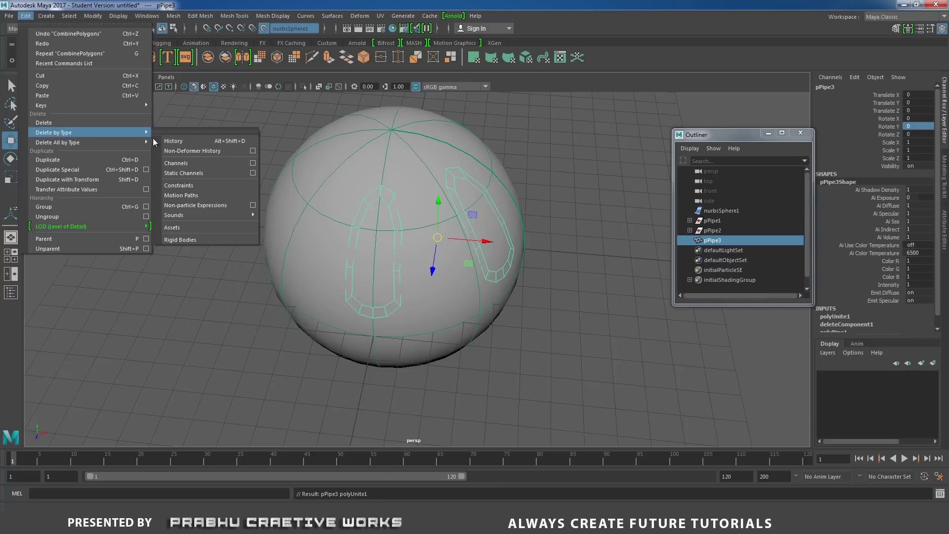
{"action": "left_click", "coordinate": [171, 141]}
Bridge the facing side edges of the two slot outlines on pPipe3, with Divisions set to 1
{"action": "left_click_drag", "start_coordinate": [518, 223], "coordinate": [479, 217], "text": "alt"}
{"action": "mouse_move", "coordinate": [442, 214]}
{"action": "right_mouse_down", "text": "alt"}
{"action": "mouse_move", "coordinate": [453, 218]}
{"action": "mouse_move", "coordinate": [453, 209]}
{"action": "right_mouse_up", "text": "alt"}
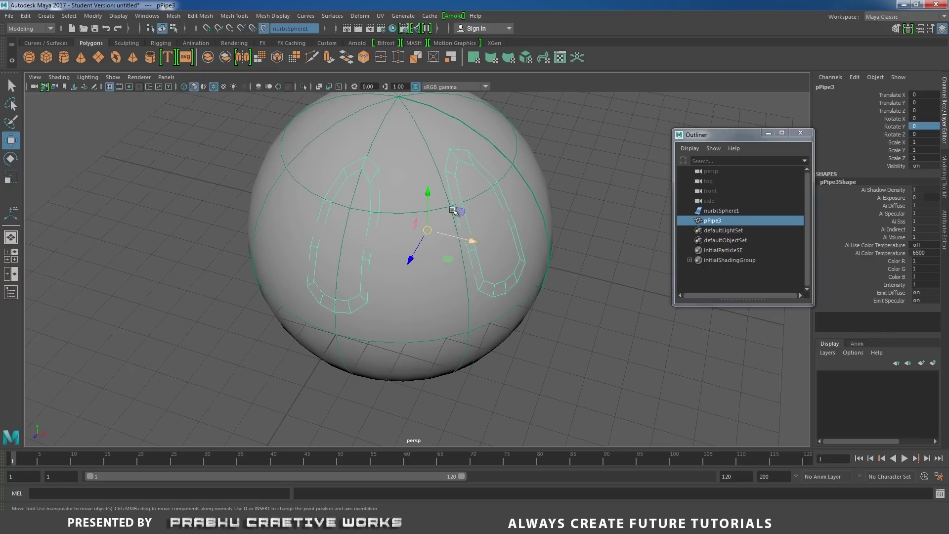
{"action": "right_click_drag", "start_coordinate": [377, 185], "coordinate": [377, 157]}
{"action": "left_click", "coordinate": [379, 191]}
{"action": "left_click", "coordinate": [378, 228], "text": "shift"}
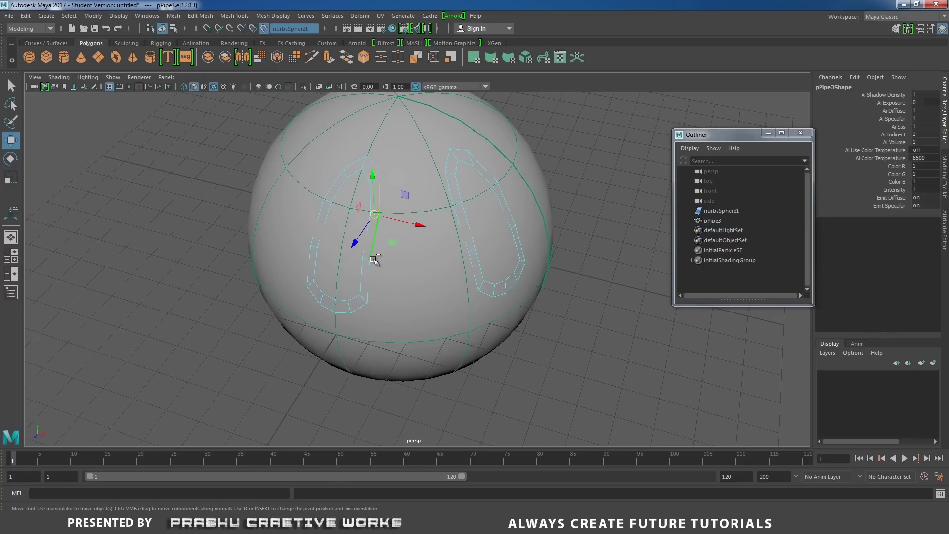
{"action": "left_click_drag", "start_coordinate": [494, 229], "coordinate": [439, 210], "text": "alt"}
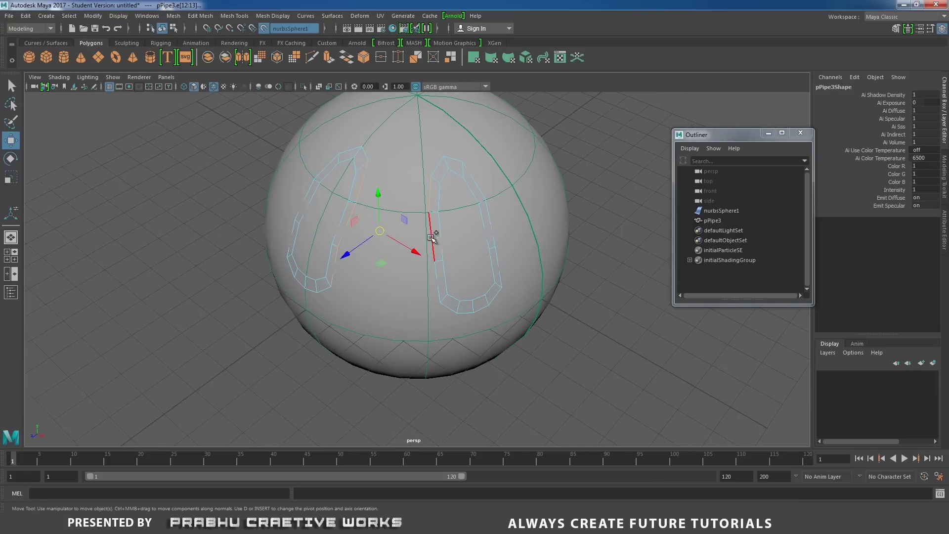
{"action": "left_click_drag", "start_coordinate": [430, 269], "coordinate": [423, 221], "text": "alt"}
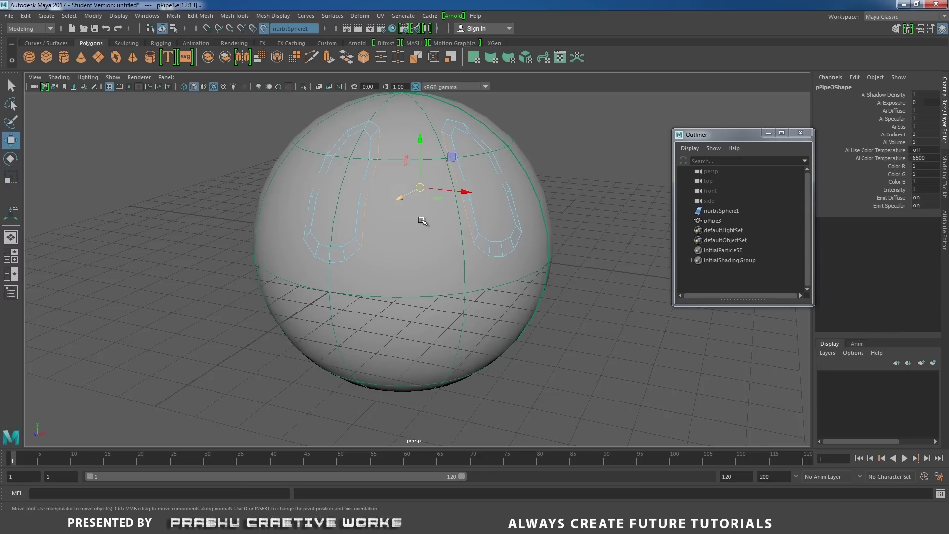
{"action": "right_click_drag", "start_coordinate": [427, 220], "coordinate": [414, 330], "text": "shift"}
{"action": "left_click_drag", "start_coordinate": [444, 268], "coordinate": [456, 294], "text": "alt"}
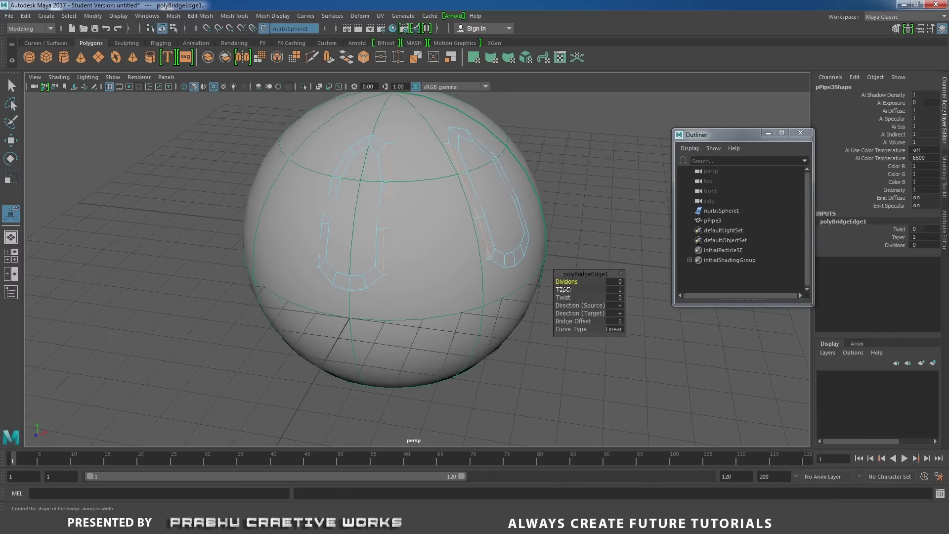
{"action": "left_click_drag", "start_coordinate": [567, 283], "coordinate": [572, 284]}
{"action": "left_click_drag", "start_coordinate": [444, 257], "coordinate": [442, 272], "text": "alt"}
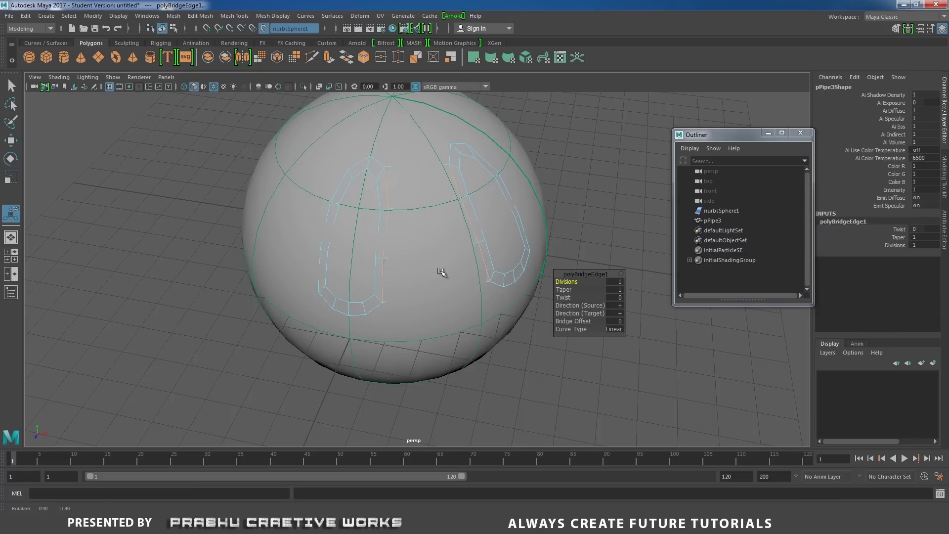
Move the vertices along the bridge's middle division onto the live sphere's surface
{"action": "key", "text": "4"}
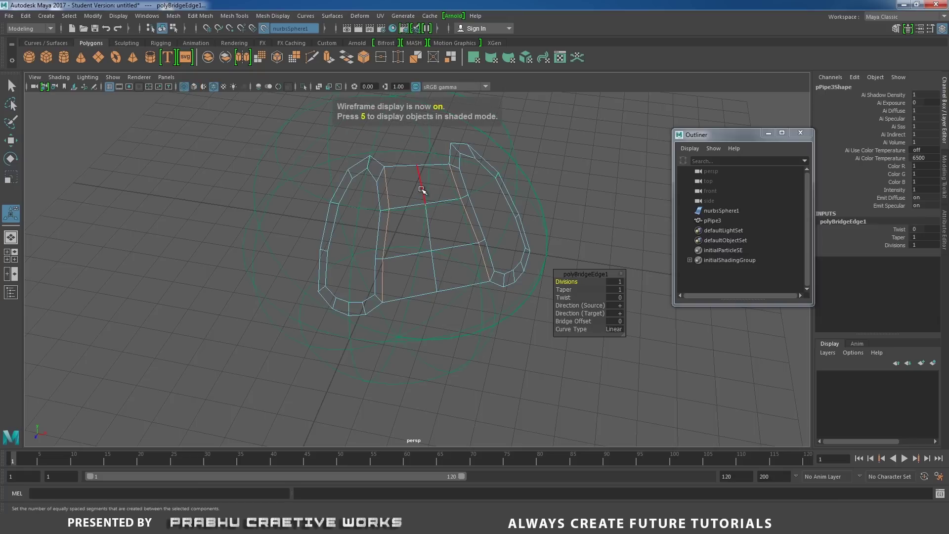
{"action": "right_click_drag", "start_coordinate": [422, 189], "coordinate": [392, 183]}
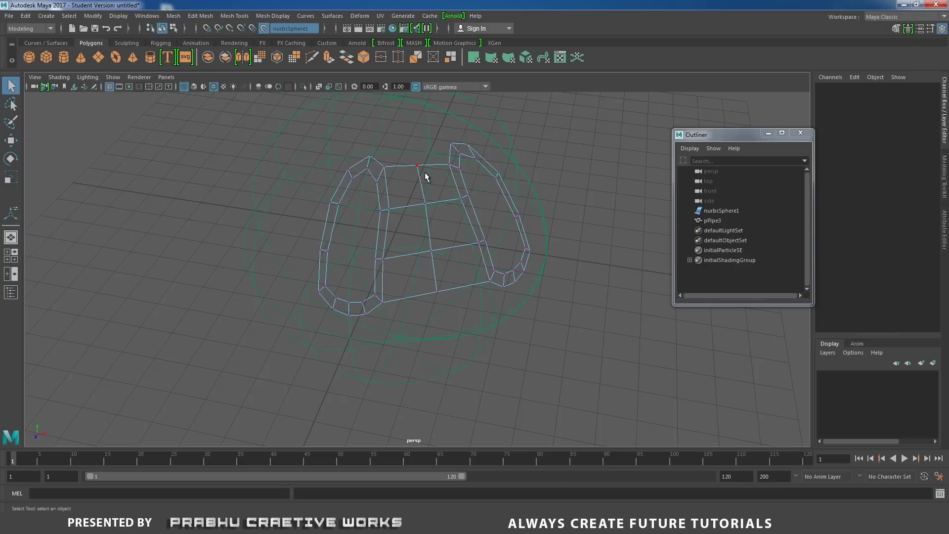
{"action": "left_click_drag", "start_coordinate": [422, 174], "coordinate": [424, 182]}
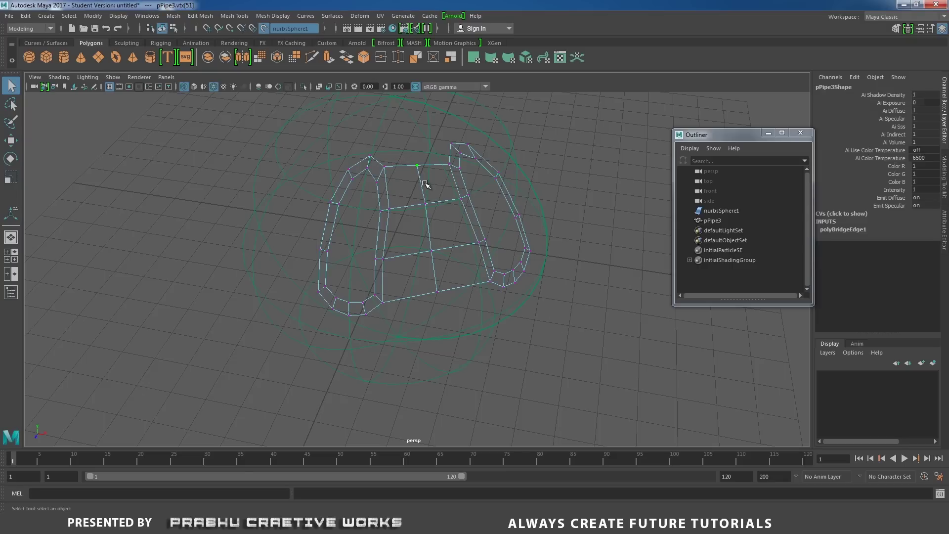
{"action": "key", "text": "w"}
{"action": "key", "text": "5"}
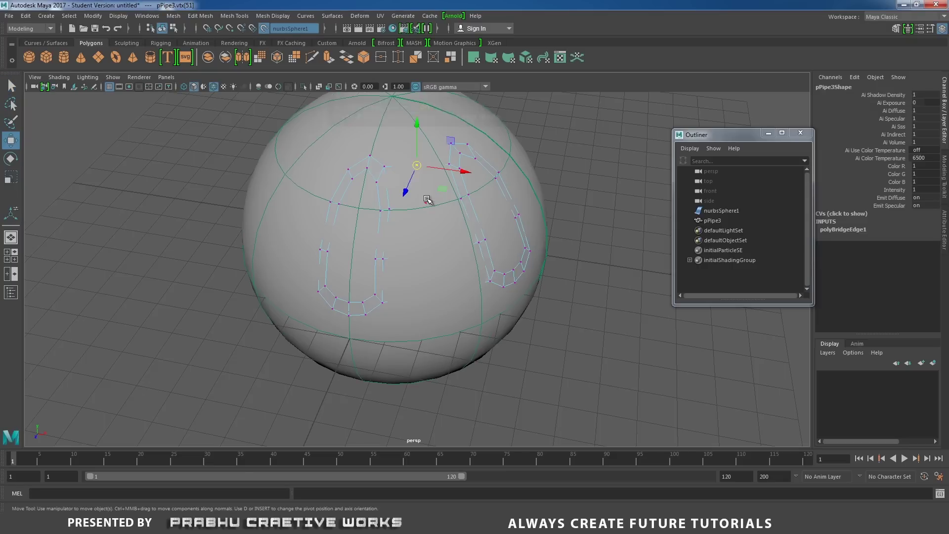
{"action": "mouse_move", "coordinate": [426, 201]}
{"action": "left_mouse_down", "text": "alt"}
{"action": "mouse_move", "coordinate": [476, 208]}
{"action": "mouse_move", "coordinate": [527, 246]}
{"action": "left_mouse_up", "text": "alt"}
{"action": "scroll", "coordinate": [527, 246], "scroll_direction": "up", "scroll_amount": 1}
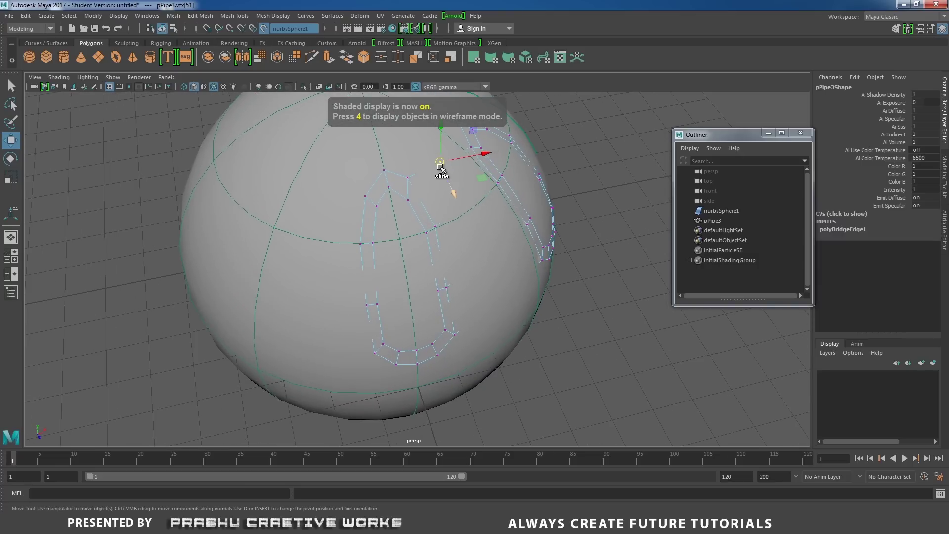
{"action": "left_click_drag", "start_coordinate": [440, 162], "coordinate": [431, 196]}
{"action": "scroll", "coordinate": [458, 236], "scroll_direction": "up", "scroll_amount": 2}
{"action": "left_click_drag", "start_coordinate": [458, 235], "coordinate": [440, 205], "text": "alt"}
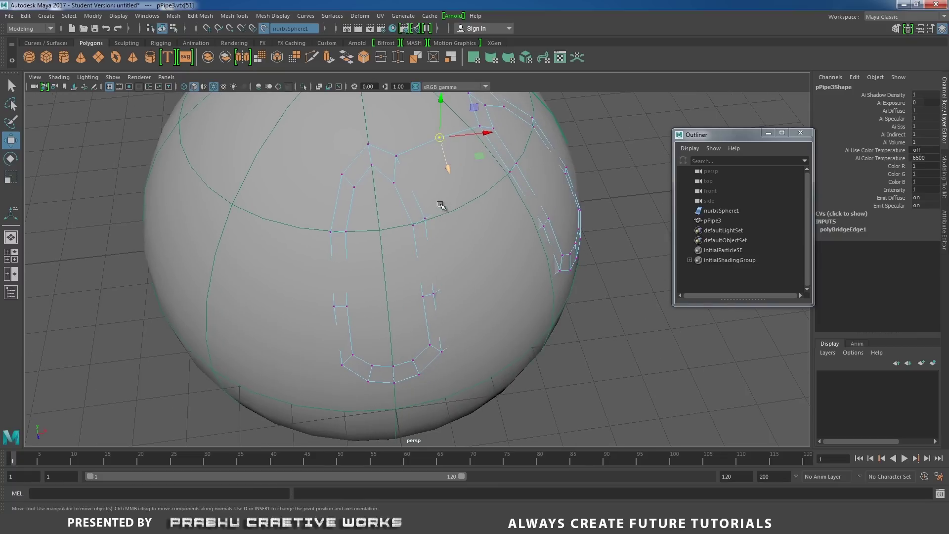
{"action": "left_click", "coordinate": [473, 204]}
{"action": "left_click_drag", "start_coordinate": [473, 204], "coordinate": [429, 209], "text": "alt"}
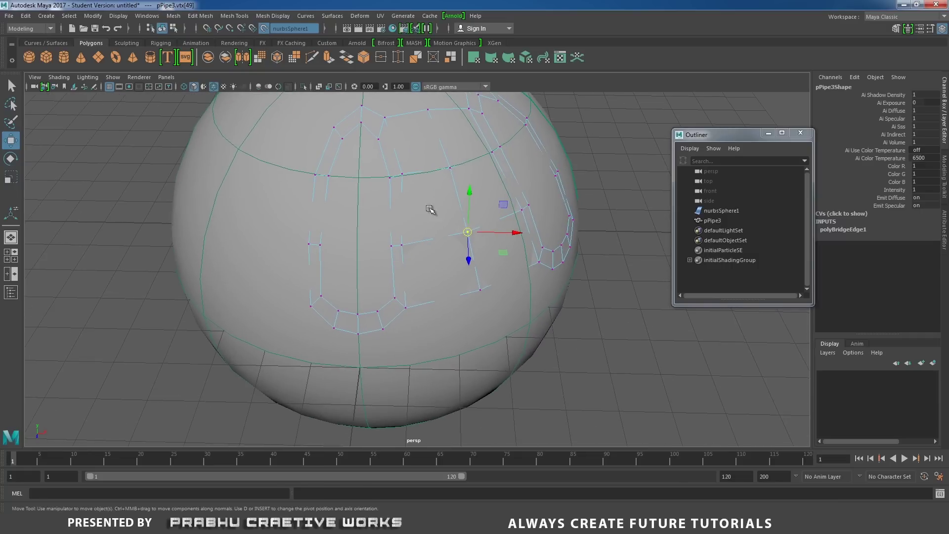
Insert two edge loops in the bridge, one on each side of its middle division
{"action": "right_click_drag", "start_coordinate": [429, 208], "coordinate": [381, 225]}
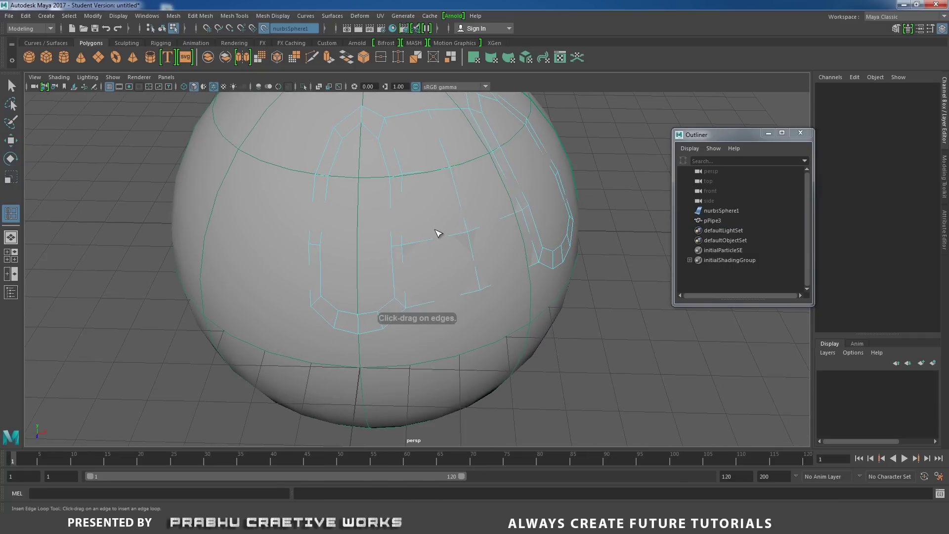
{"action": "left_click", "coordinate": [437, 241]}
{"action": "left_click_drag", "start_coordinate": [438, 241], "coordinate": [474, 246], "text": "alt"}
{"action": "left_click", "coordinate": [453, 239]}
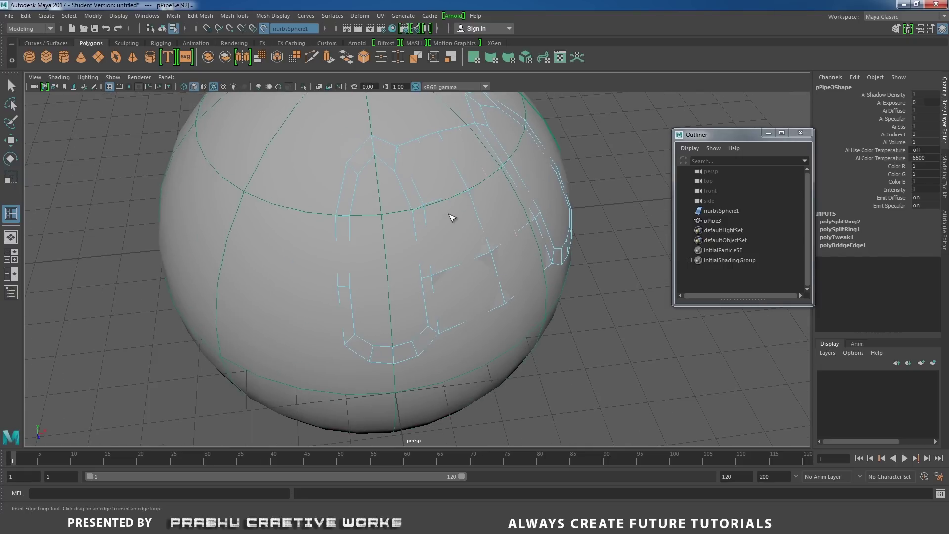
Move the vertices along the inserted edge loop nearer the front slot onto the live sphere's surface
{"action": "right_click_drag", "start_coordinate": [437, 161], "coordinate": [398, 145]}
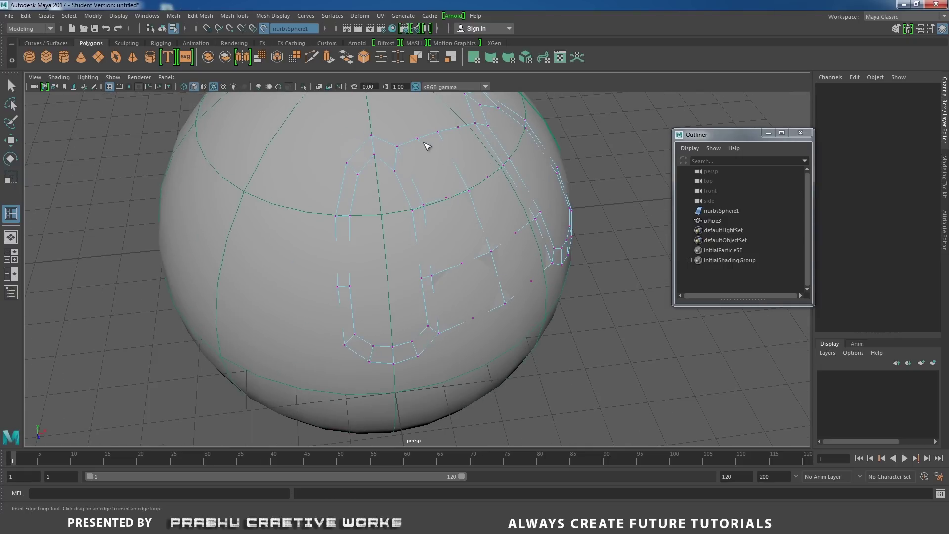
{"action": "key", "text": "w"}
{"action": "left_click", "coordinate": [419, 142]}
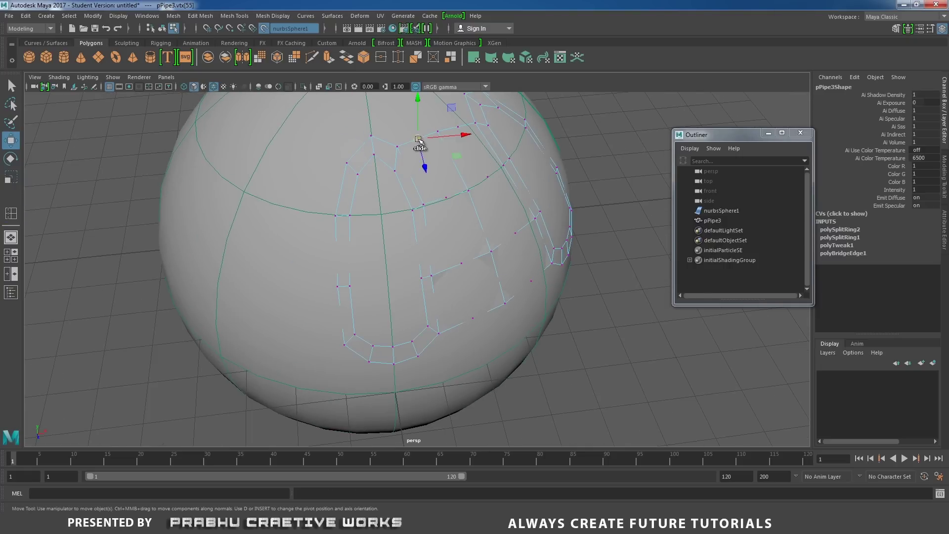
{"action": "left_click", "coordinate": [445, 197]}
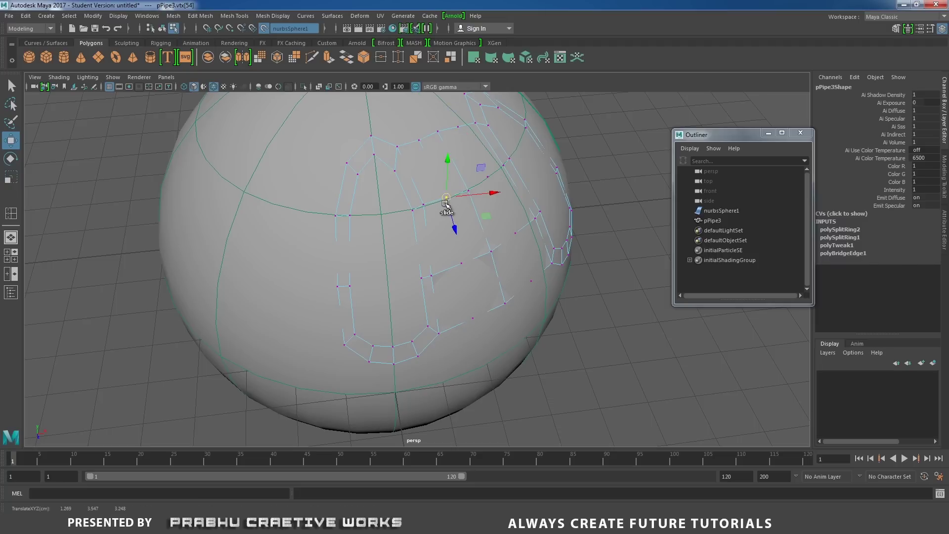
{"action": "left_click_drag", "start_coordinate": [446, 200], "coordinate": [447, 209]}
{"action": "left_click_drag", "start_coordinate": [442, 248], "coordinate": [435, 237], "text": "alt"}
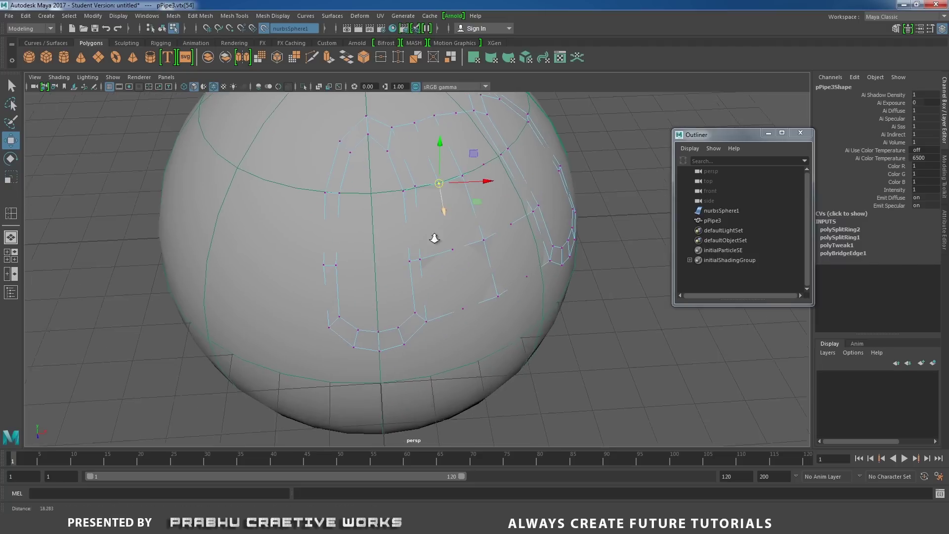
{"action": "scroll", "coordinate": [438, 249], "scroll_direction": "up", "scroll_amount": 1}
{"action": "left_click", "coordinate": [457, 247]}
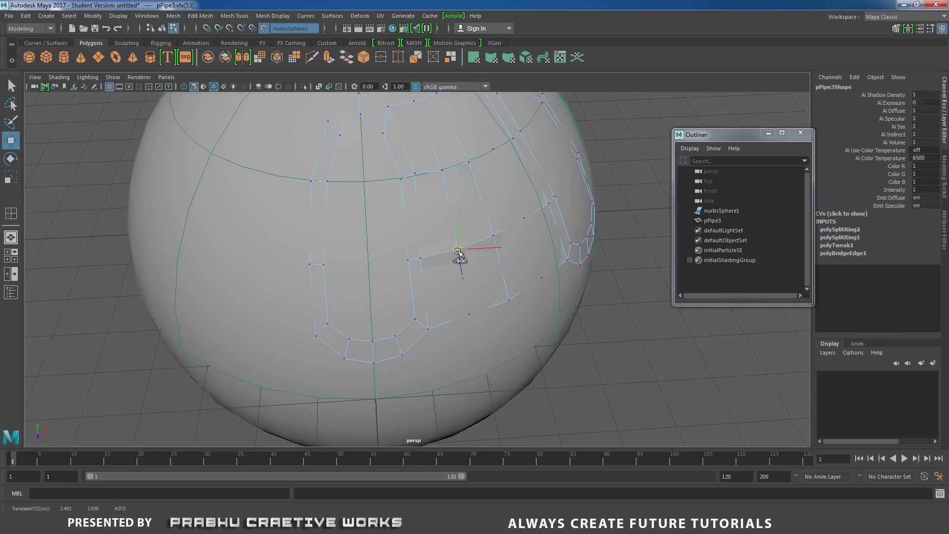
{"action": "left_click", "coordinate": [472, 316]}
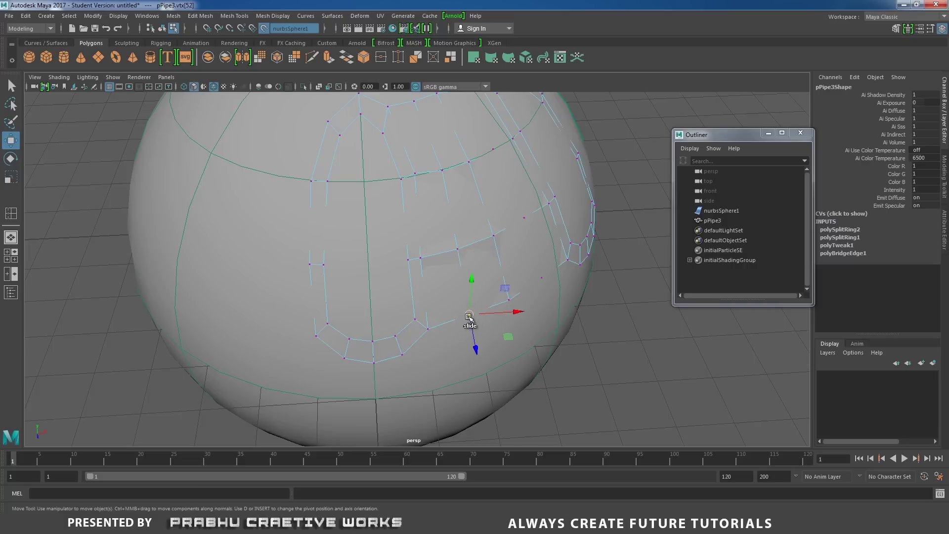
Move the other inserted edge loop's vertices and the middle division's upper vertex onto the sphere, and return to object mode
{"action": "left_click_drag", "start_coordinate": [472, 316], "coordinate": [445, 247], "text": "alt"}
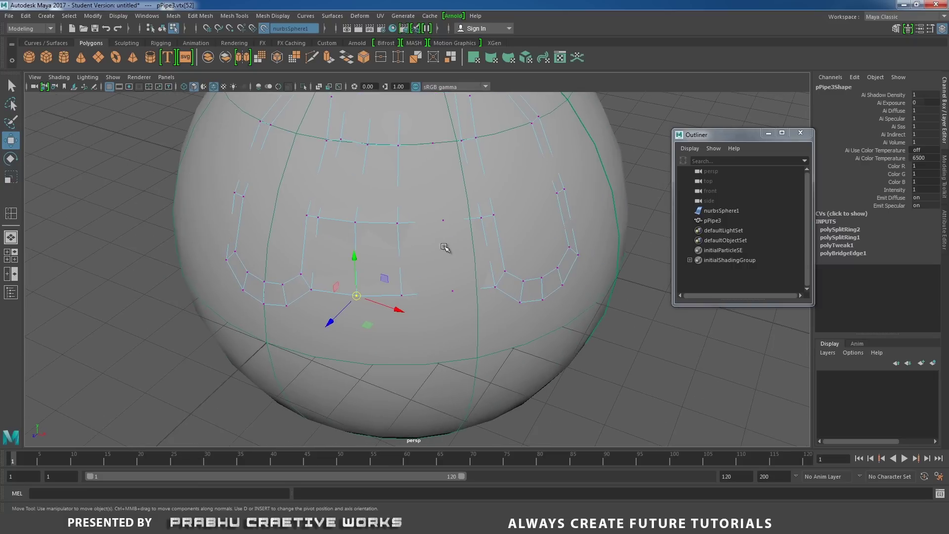
{"action": "left_click", "coordinate": [452, 291]}
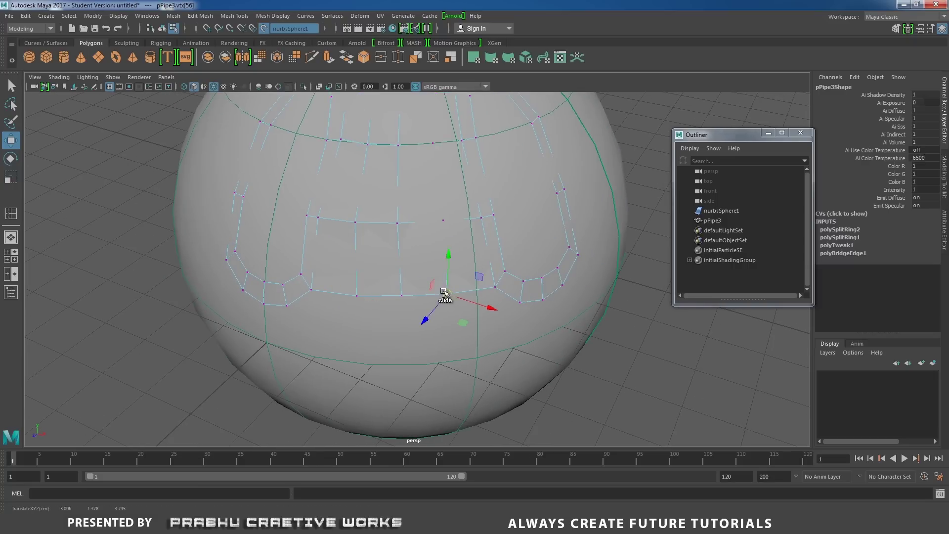
{"action": "left_click", "coordinate": [443, 220]}
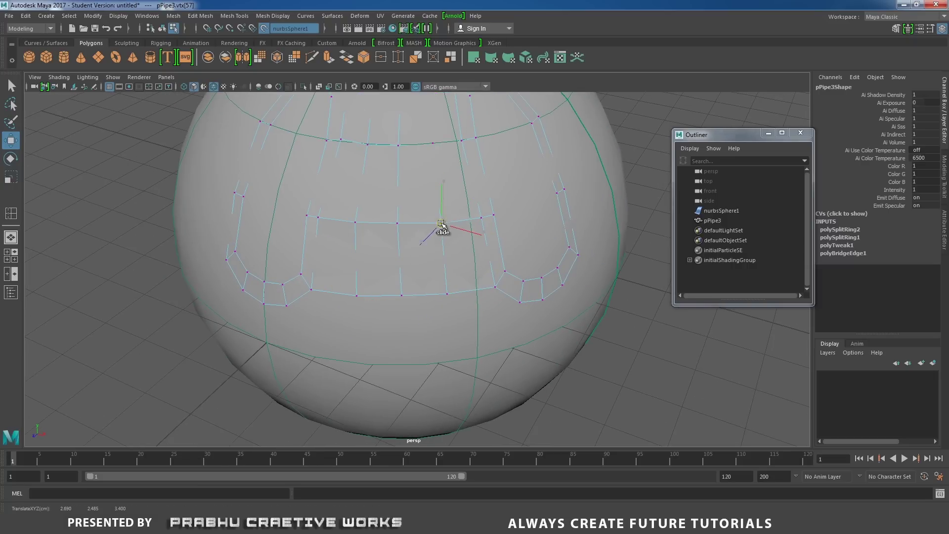
{"action": "left_click_drag", "start_coordinate": [444, 217], "coordinate": [468, 195], "text": "alt"}
{"action": "left_click", "coordinate": [481, 197]}
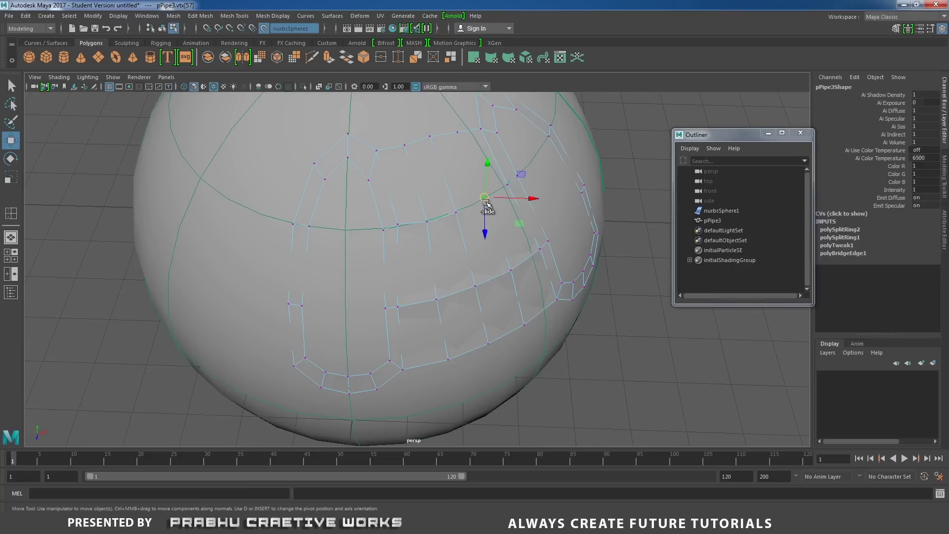
{"action": "left_click", "coordinate": [457, 132]}
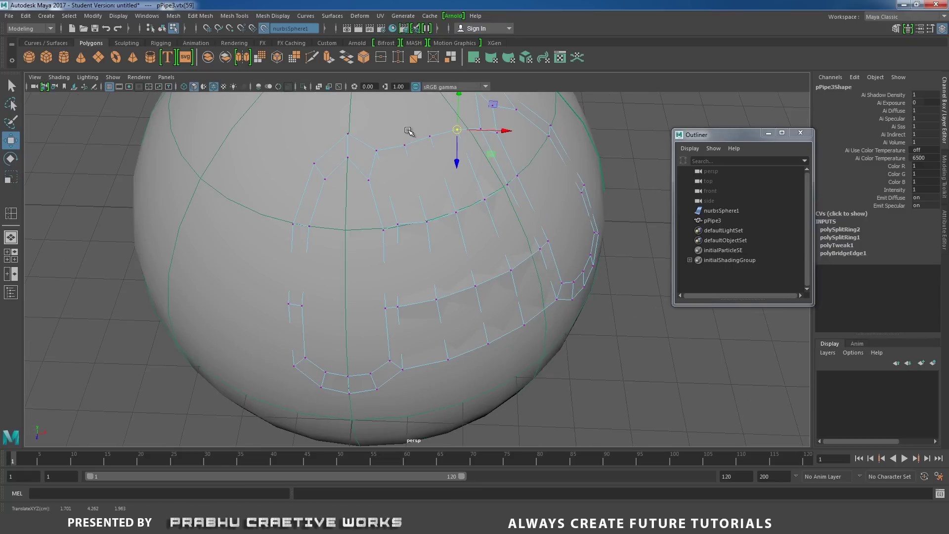
{"action": "left_click", "coordinate": [431, 142]}
{"action": "left_click_drag", "start_coordinate": [431, 139], "coordinate": [430, 146]}
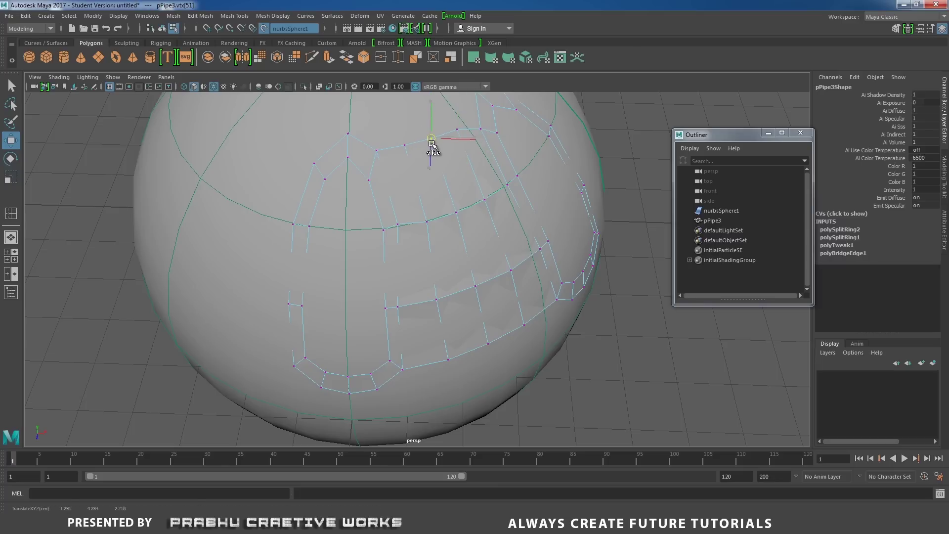
{"action": "left_click_drag", "start_coordinate": [504, 188], "coordinate": [369, 209], "text": "alt"}
{"action": "right_click", "coordinate": [418, 187]}
{"action": "right_click_drag", "start_coordinate": [421, 187], "coordinate": [465, 170]}
Try snapping pPipe3's pivot to the grid centre in the top view and return to the perspective view
{"action": "left_click_drag", "start_coordinate": [460, 198], "coordinate": [427, 269], "text": "alt"}
{"action": "key", "text": "space"}
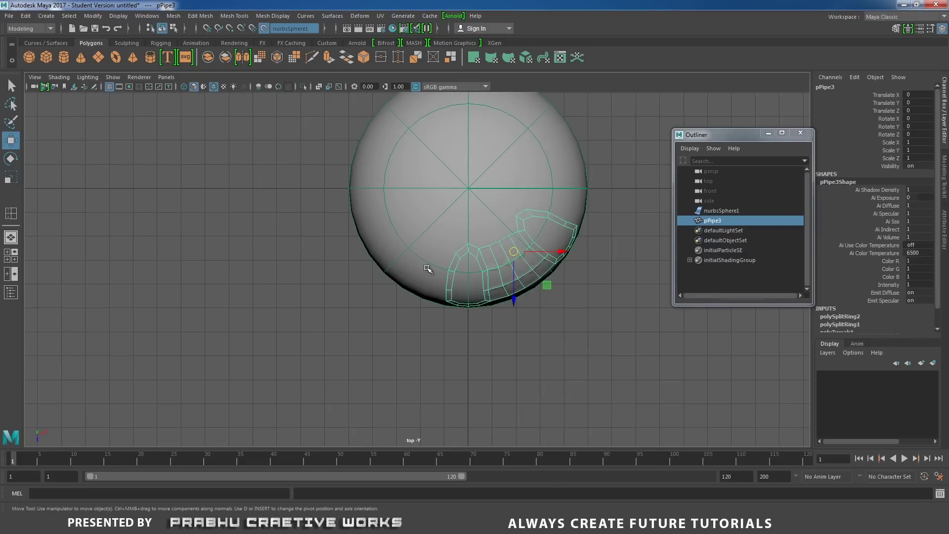
{"action": "key", "text": "d"}
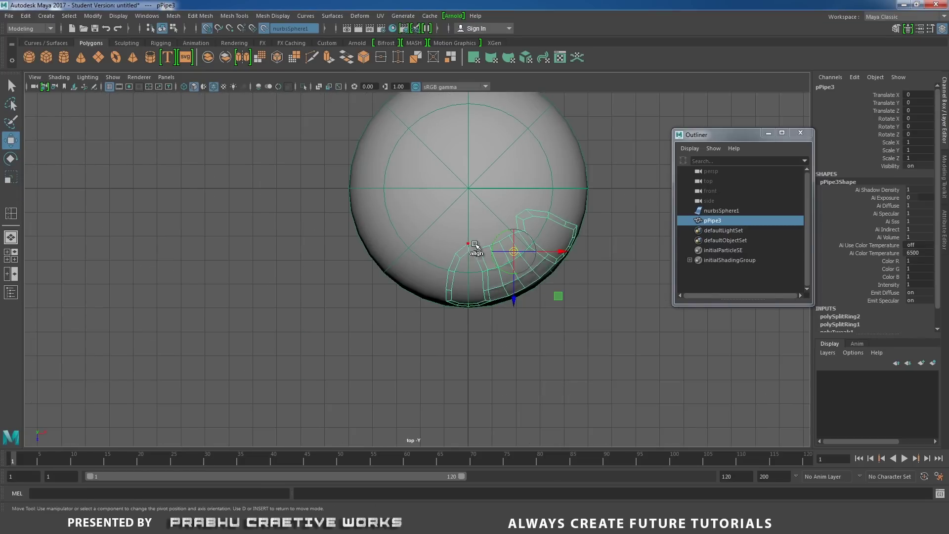
{"action": "left_click_drag", "start_coordinate": [514, 252], "coordinate": [471, 195]}
{"action": "key", "text": "space"}
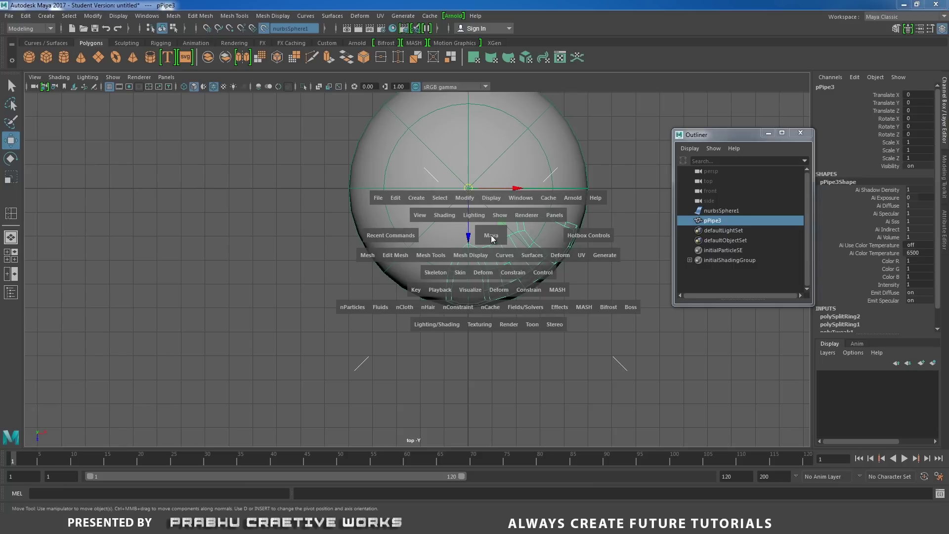
{"action": "left_click_drag", "start_coordinate": [492, 236], "coordinate": [342, 245]}
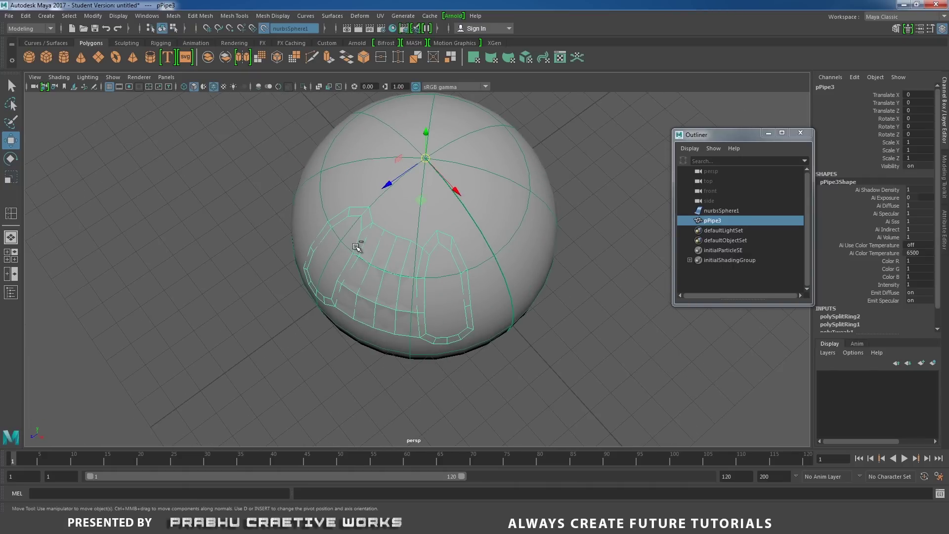
Try duplicating pPipe3 with the copy's Rotate Y set to 180, and undo both the rotation and the duplication
{"action": "key", "text": "ctrl+d"}
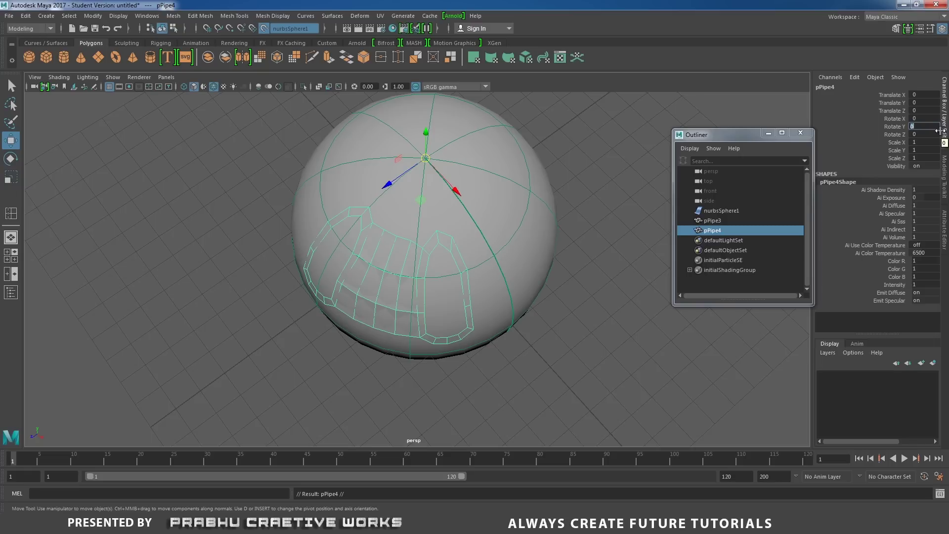
{"action": "left_click", "coordinate": [939, 130]}
{"action": "type", "text": "180"}
{"action": "key", "text": "Return"}
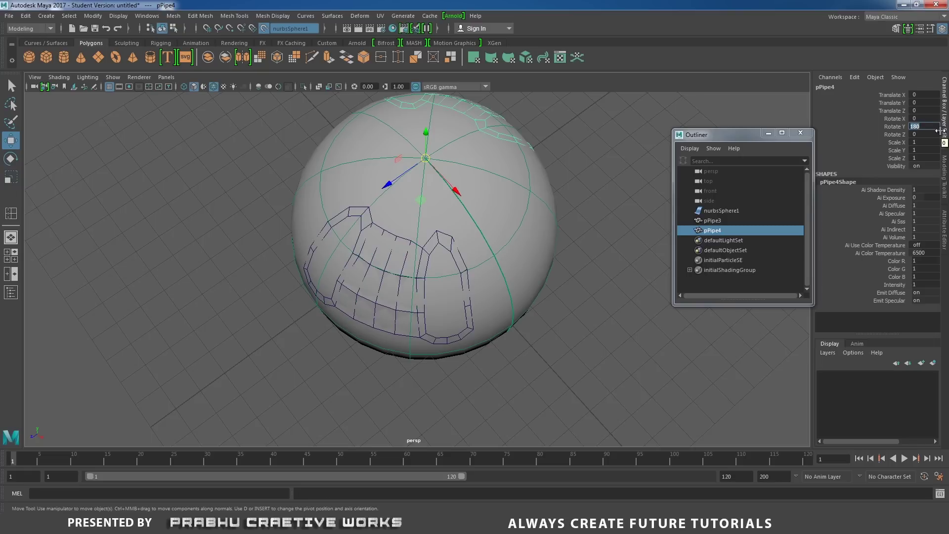
{"action": "key", "text": "ctrl+z"}
{"action": "key", "text": "ctrl+z"}
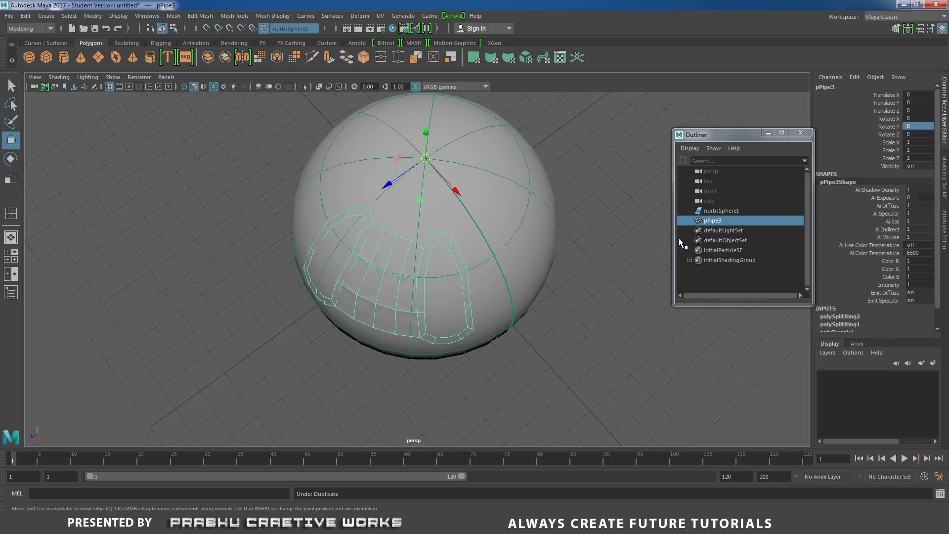
Try setting pPipe3's own Rotate Y to 120, and undo that rotation together with the earlier pivot move
{"action": "type", "text": "120"}
{"action": "key", "text": "Return"}
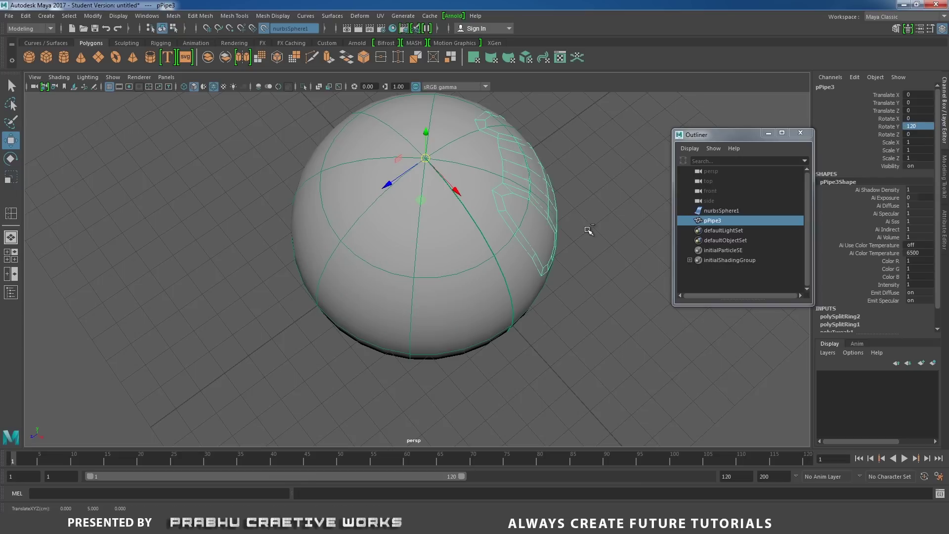
{"action": "key", "text": "ctrl+z"}
{"action": "key", "text": "ctrl+z"}
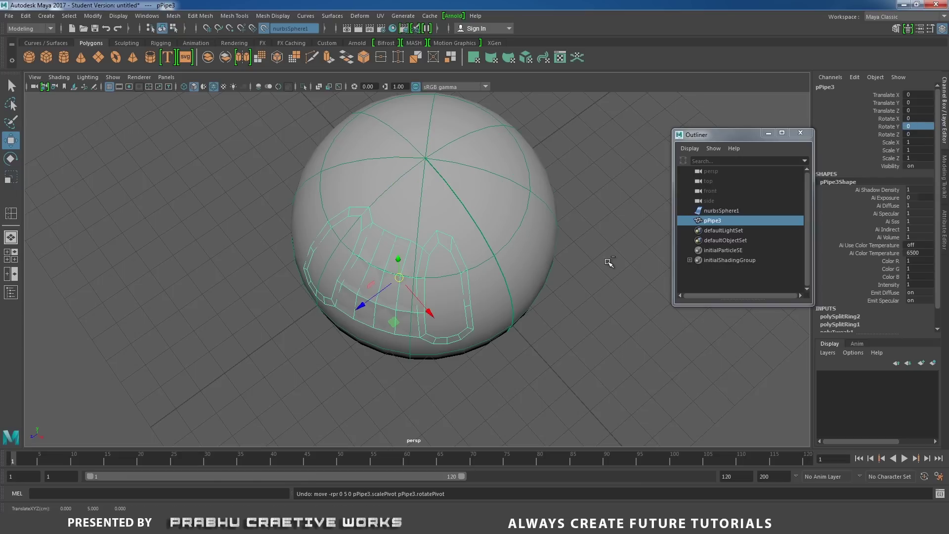
Snap pPipe3's pivot to the sphere's centre on the grid in the top view
{"action": "key", "text": "space"}
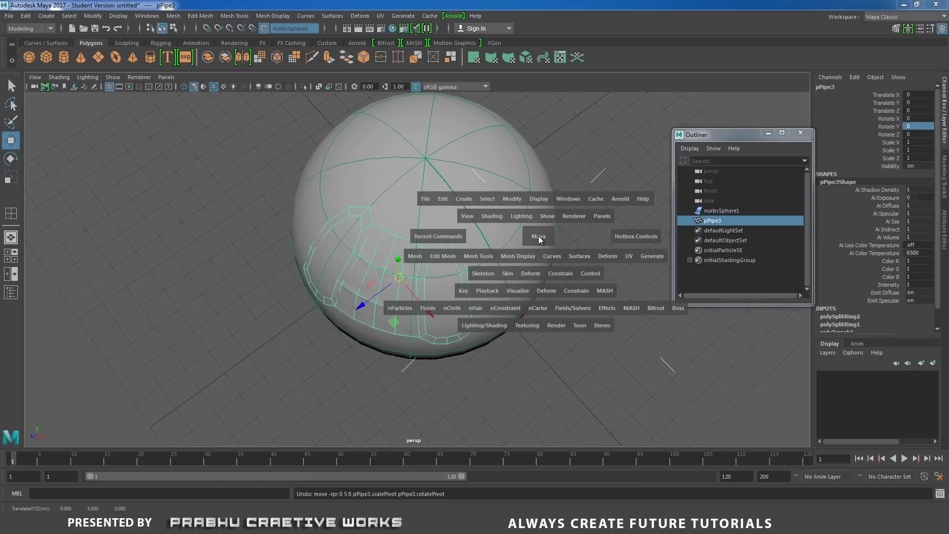
{"action": "left_click_drag", "start_coordinate": [539, 236], "coordinate": [469, 197]}
{"action": "key", "text": "d"}
{"action": "key", "text": "x"}
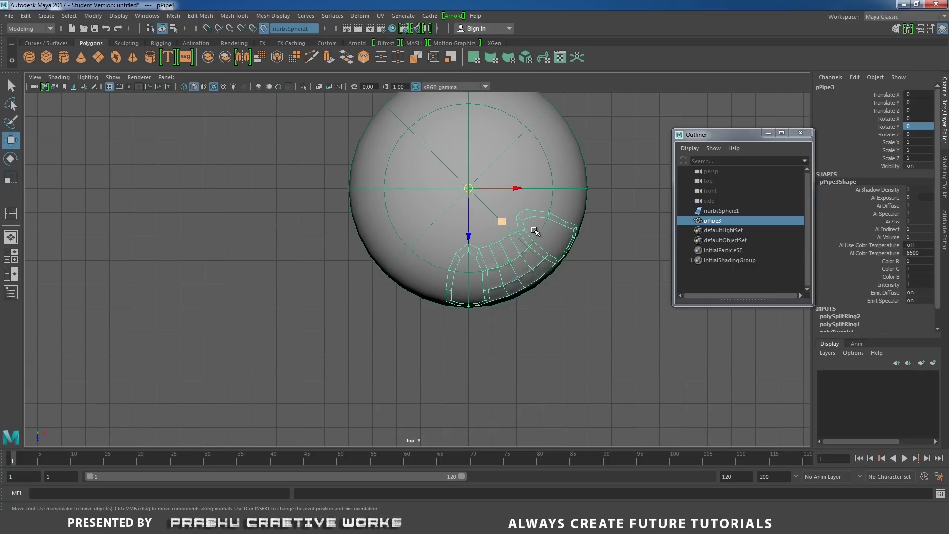
Duplicate pPipe3 and set the Rotate Y of the copy, pPipe4, to 120 in the perspective view
{"action": "key", "text": "ctrl+d"}
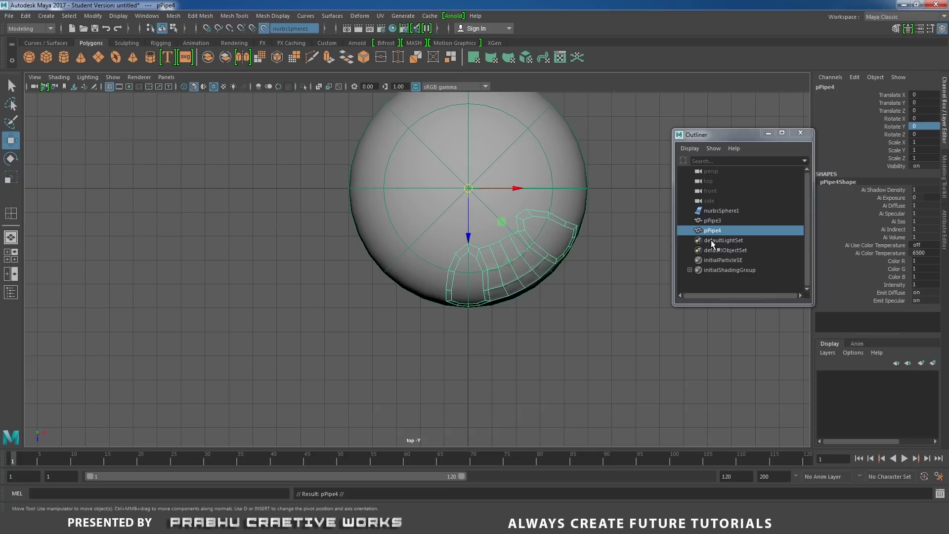
{"action": "left_click", "coordinate": [933, 126]}
{"action": "type", "text": "120"}
{"action": "key", "text": "Return"}
{"action": "left_click", "coordinate": [562, 211]}
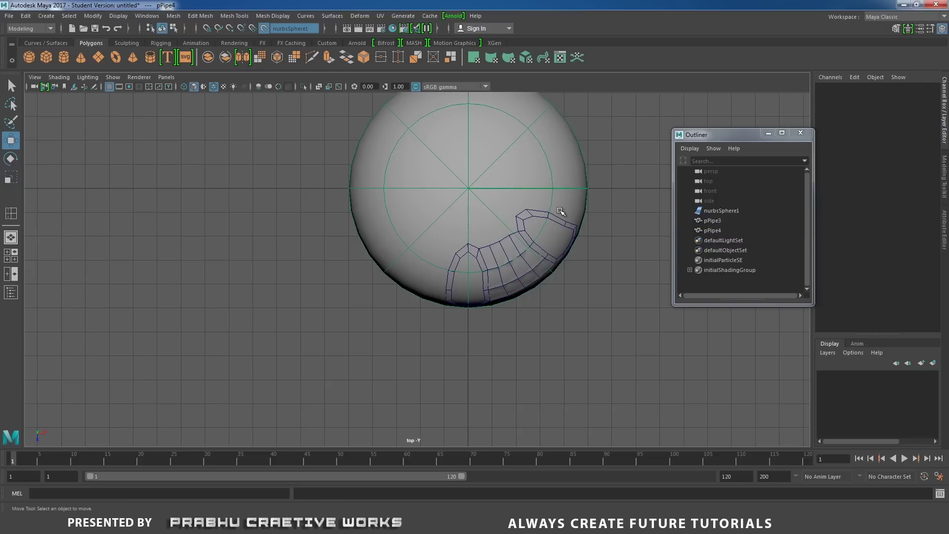
{"action": "key", "text": "space"}
{"action": "left_click_drag", "start_coordinate": [562, 214], "coordinate": [565, 181]}
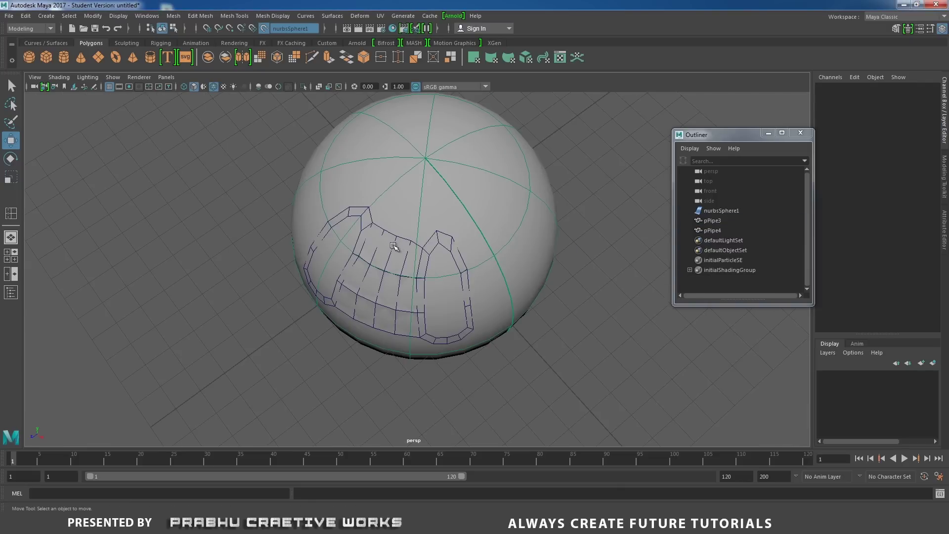
{"action": "left_click", "coordinate": [771, 220]}
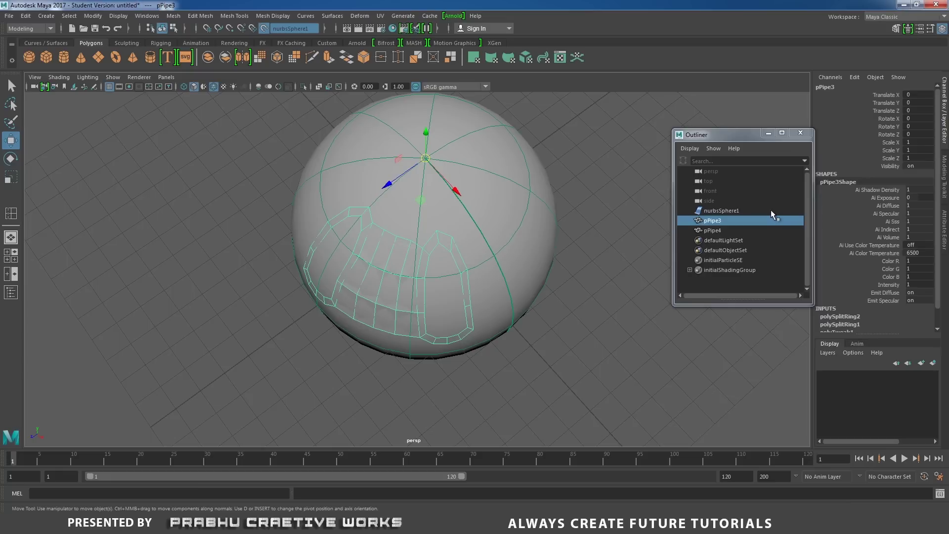
{"action": "left_click", "coordinate": [741, 230]}
{"action": "double_click", "coordinate": [932, 126]}
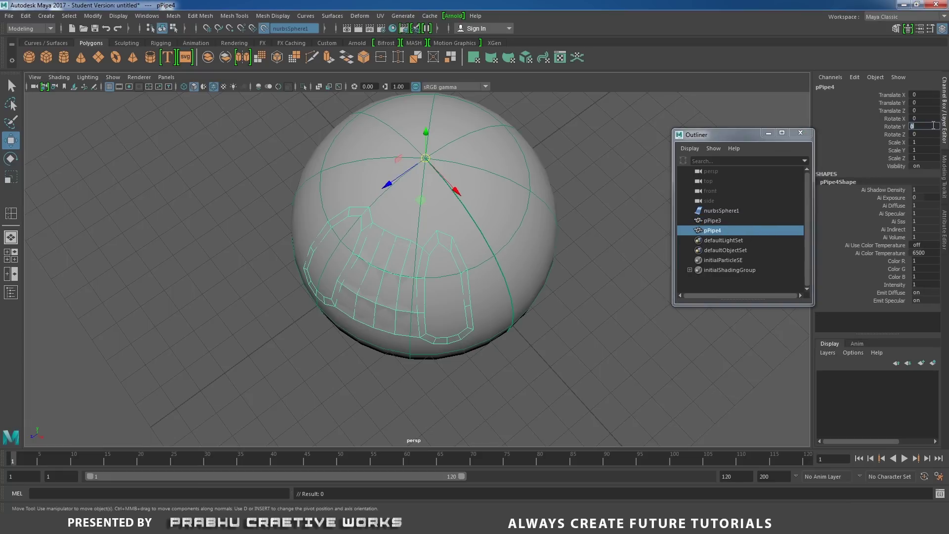
{"action": "type", "text": "120"}
{"action": "key", "text": "Return"}
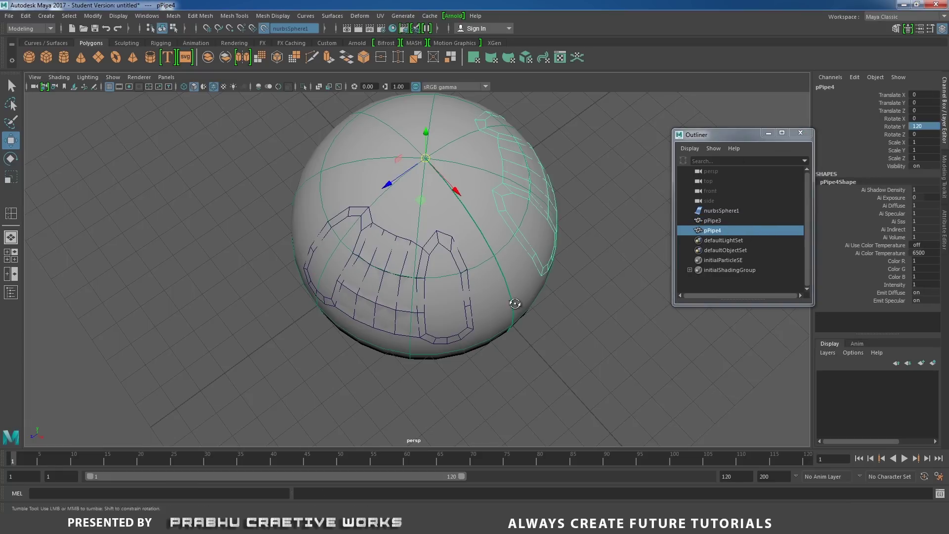
Combine pPipe3 and pPipe4 into a single mesh
{"action": "left_click_drag", "start_coordinate": [515, 303], "coordinate": [476, 298], "text": "alt"}
{"action": "left_click", "coordinate": [422, 265]}
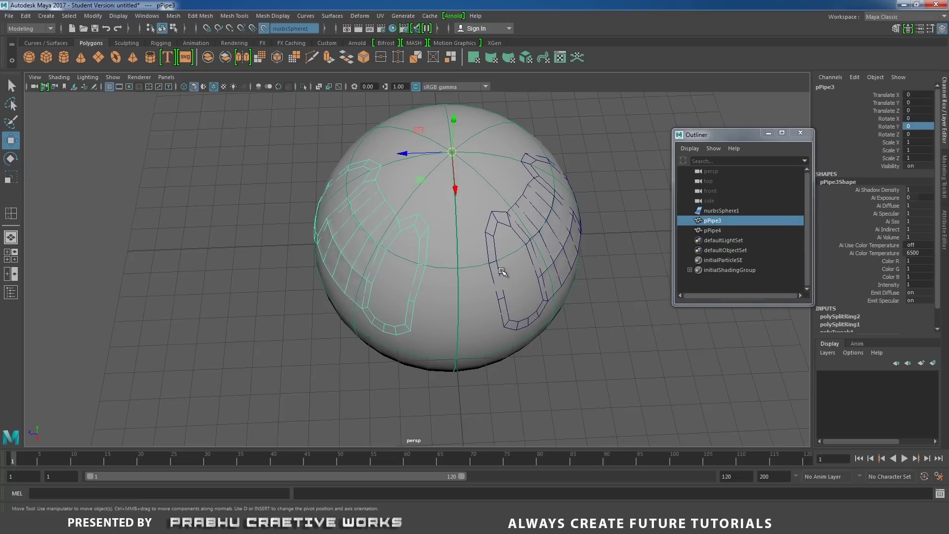
{"action": "left_click", "coordinate": [496, 264], "text": "shift"}
{"action": "right_click", "coordinate": [469, 260], "text": "shift"}
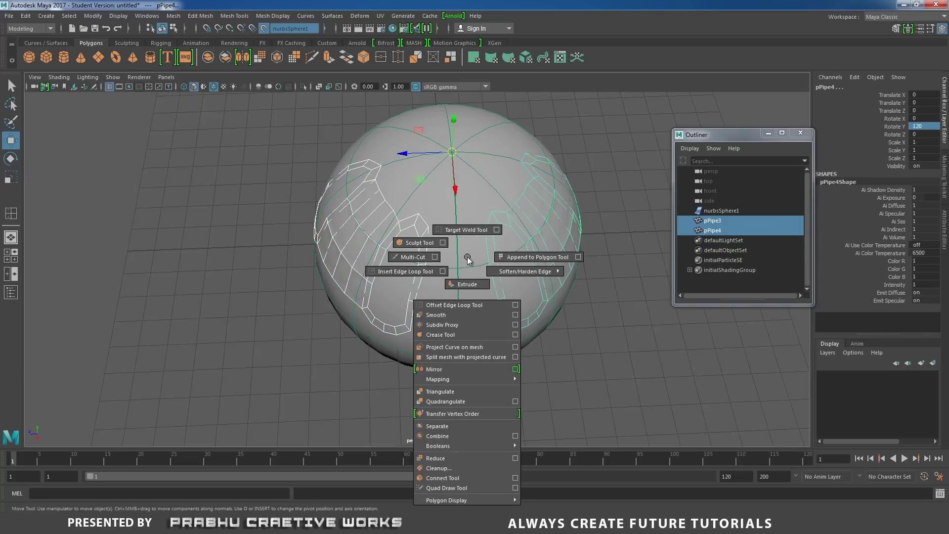
{"action": "right_click_drag", "start_coordinate": [469, 271], "coordinate": [440, 436], "text": "shift"}
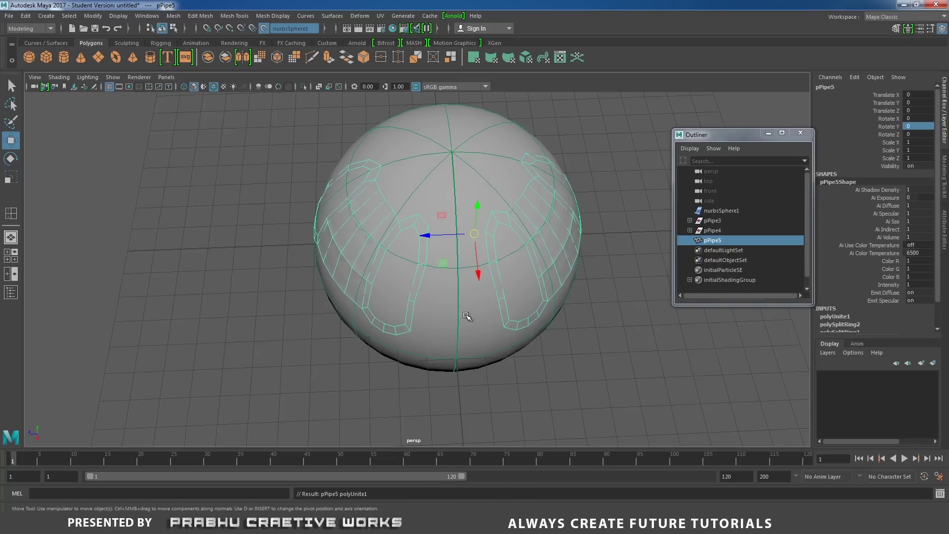
{"action": "left_click_drag", "start_coordinate": [467, 317], "coordinate": [481, 258], "text": "alt"}
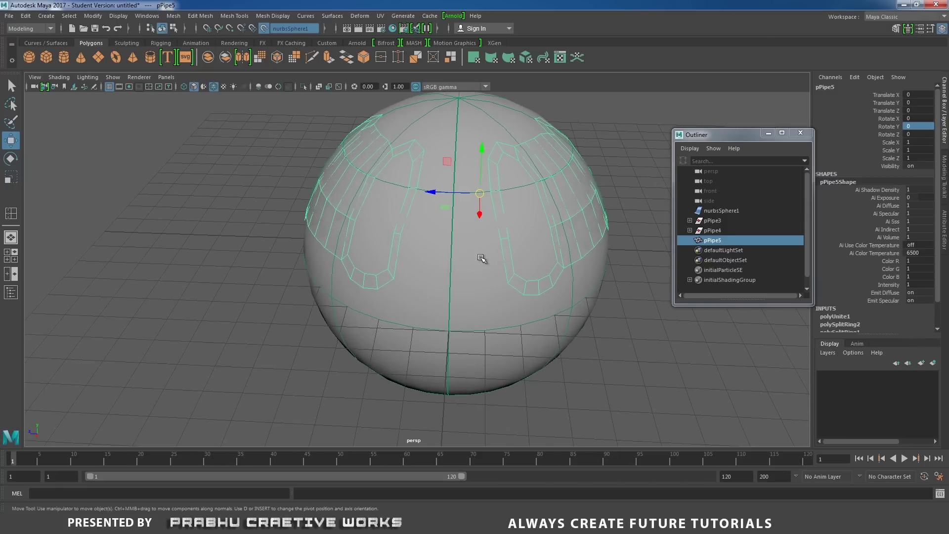
{"action": "right_click_drag", "start_coordinate": [498, 233], "coordinate": [497, 200]}
{"action": "left_click", "coordinate": [422, 168]}
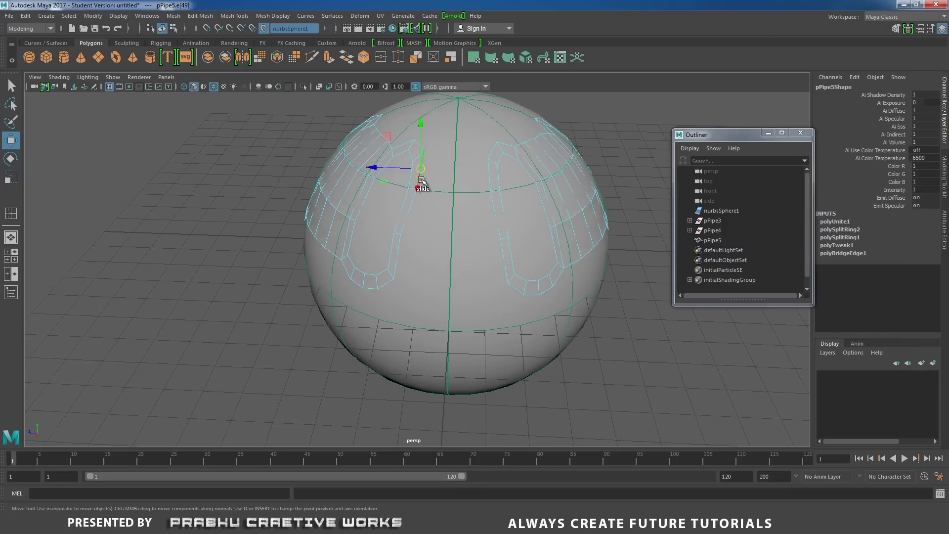
{"action": "left_click", "coordinate": [404, 239], "text": "shift"}
{"action": "left_click_drag", "start_coordinate": [404, 243], "coordinate": [445, 246], "text": "alt"}
Snap the lower-row vertex pairs along the slots' straight sides onto the live sphere surface
{"action": "right_click_drag", "start_coordinate": [445, 239], "coordinate": [400, 237]}
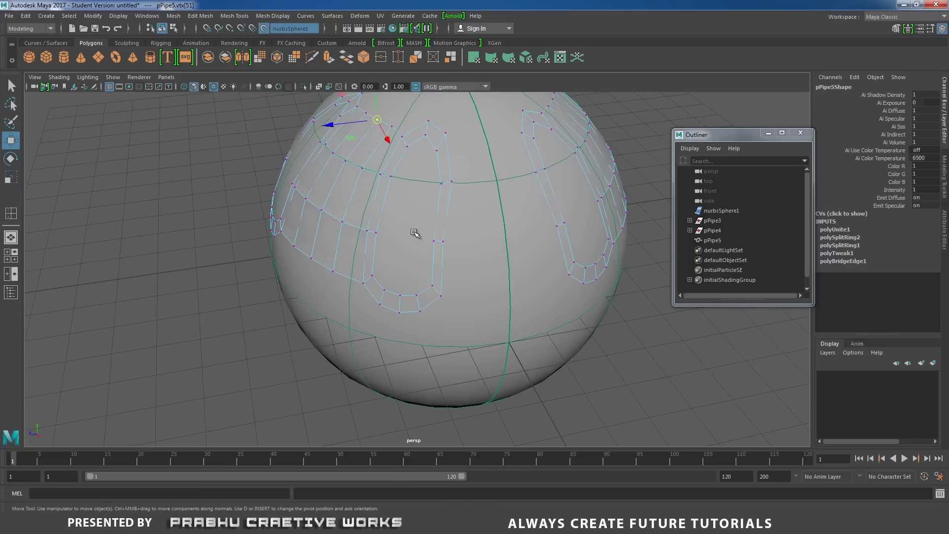
{"action": "left_click_drag", "start_coordinate": [413, 231], "coordinate": [438, 242]}
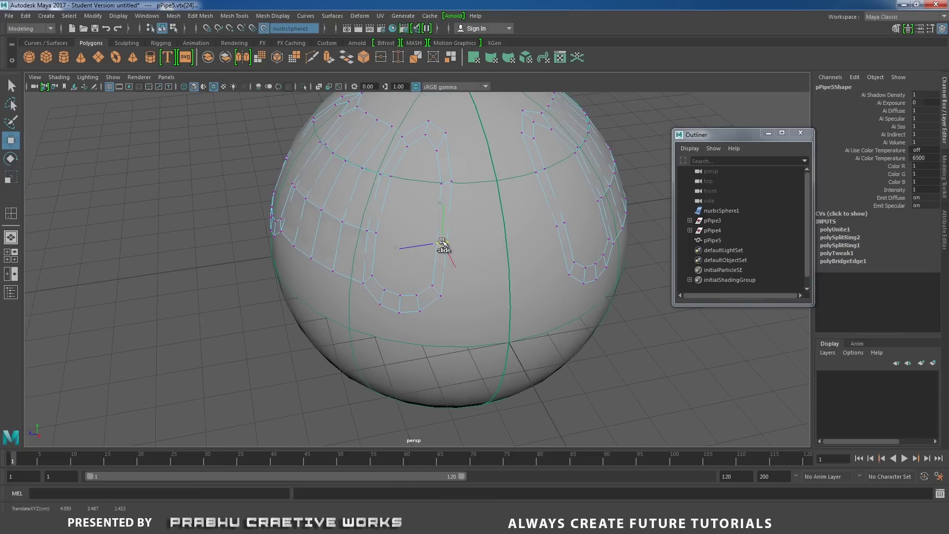
{"action": "left_click_drag", "start_coordinate": [515, 255], "coordinate": [422, 250], "text": "alt"}
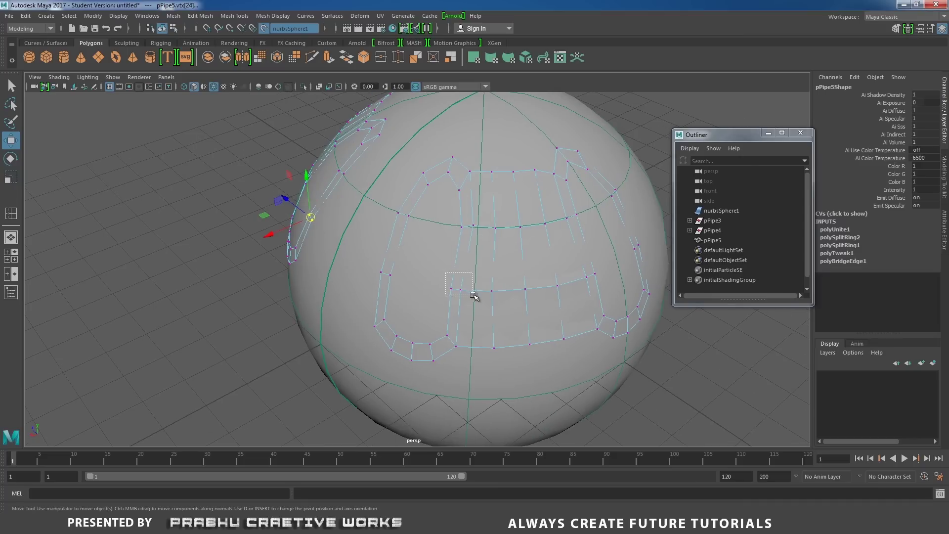
{"action": "left_click_drag", "start_coordinate": [473, 295], "coordinate": [381, 262]}
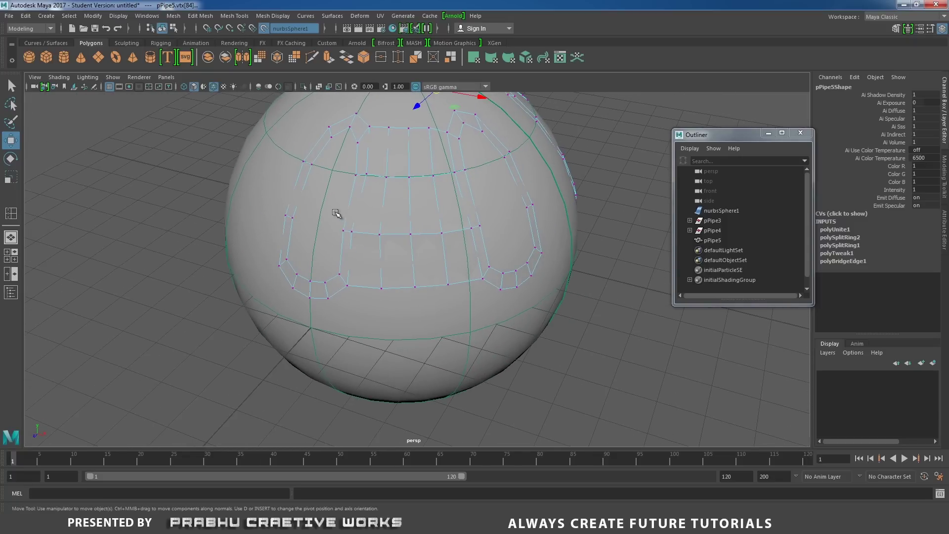
{"action": "left_click_drag", "start_coordinate": [335, 210], "coordinate": [353, 233]}
{"action": "left_click_drag", "start_coordinate": [353, 233], "coordinate": [402, 199], "text": "alt"}
Bridge the facing side edges of the two neighbouring slots across the open gap in pPipe5
{"action": "right_click_drag", "start_coordinate": [401, 199], "coordinate": [404, 173]}
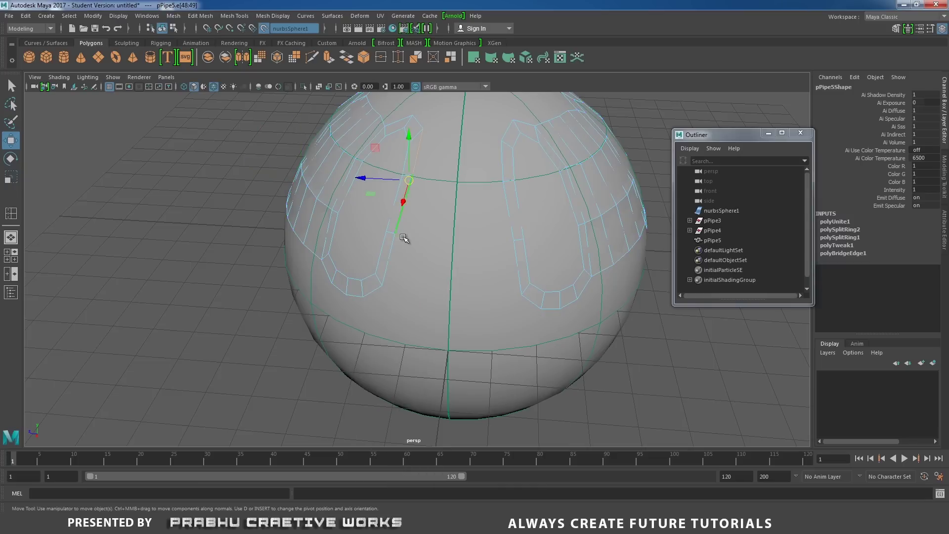
{"action": "left_click", "coordinate": [395, 249], "text": "shift"}
{"action": "left_click", "coordinate": [506, 166], "text": "shift"}
{"action": "left_click", "coordinate": [511, 234], "text": "shift"}
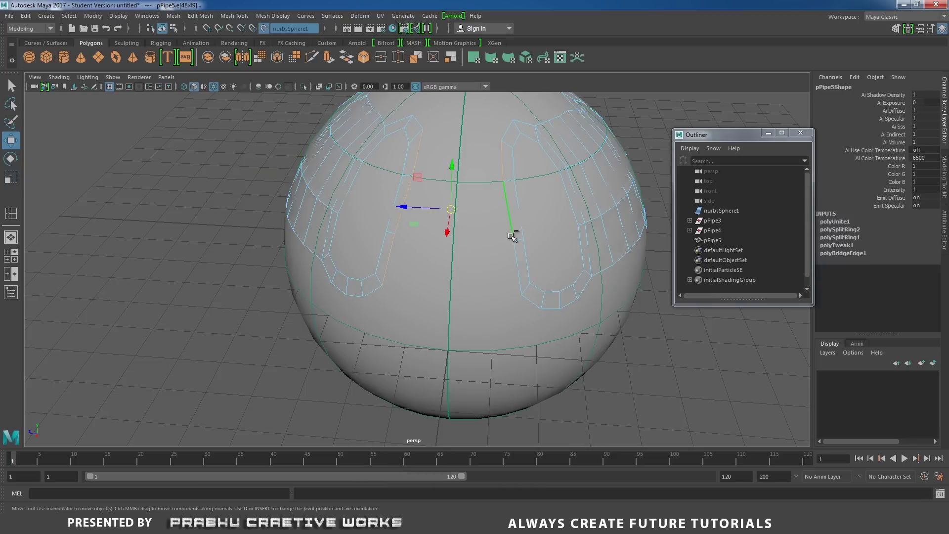
{"action": "right_click_drag", "start_coordinate": [496, 238], "coordinate": [476, 348], "text": "shift"}
{"action": "left_click_drag", "start_coordinate": [476, 290], "coordinate": [587, 284], "text": "alt"}
{"action": "left_click_drag", "start_coordinate": [462, 246], "coordinate": [449, 191], "text": "alt"}
Snap the uppermost middle vertex of the new bridge onto the sphere, locating it in wireframe display
{"action": "right_click_drag", "start_coordinate": [436, 192], "coordinate": [394, 231]}
{"action": "left_click_drag", "start_coordinate": [395, 231], "coordinate": [427, 234], "text": "alt"}
{"action": "key", "text": "4"}
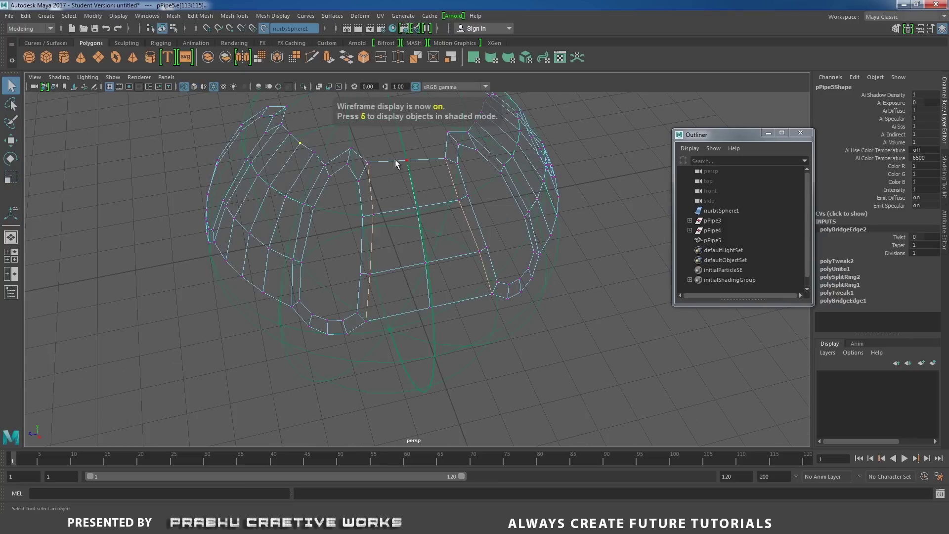
{"action": "left_click", "coordinate": [410, 162]}
{"action": "mouse_move", "coordinate": [418, 197]}
{"action": "left_mouse_down", "text": "alt"}
{"action": "mouse_move", "coordinate": [444, 185]}
{"action": "mouse_move", "coordinate": [434, 201]}
{"action": "left_mouse_up", "text": "alt"}
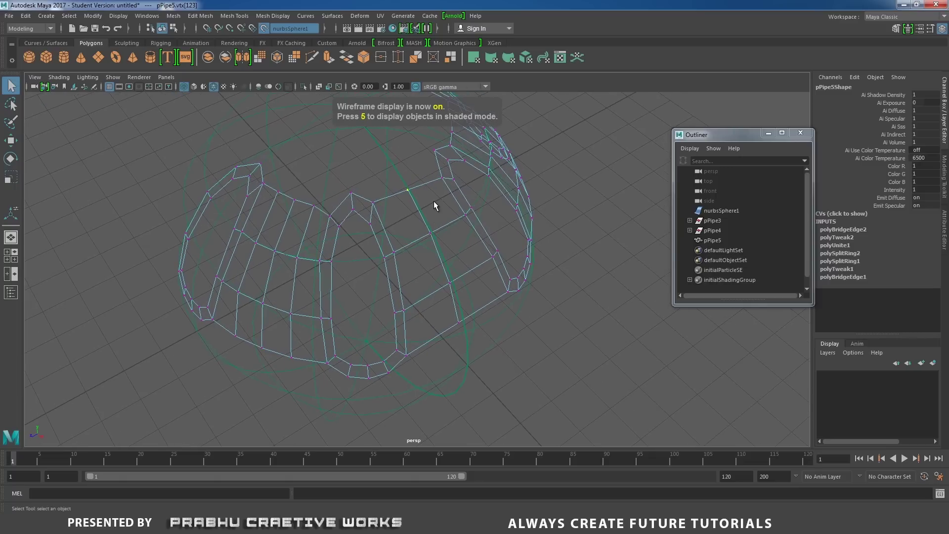
{"action": "key", "text": "5"}
{"action": "key", "text": "w"}
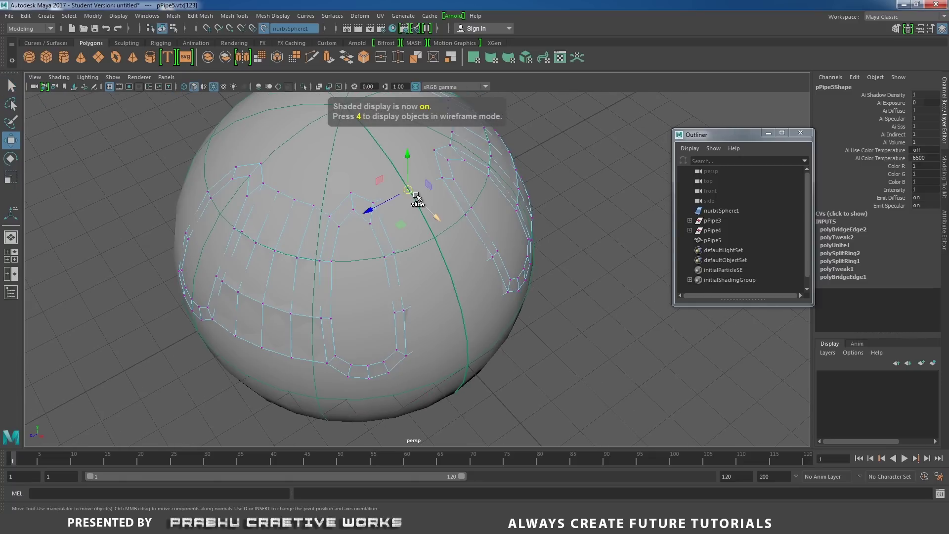
{"action": "left_click_drag", "start_coordinate": [410, 192], "coordinate": [411, 193]}
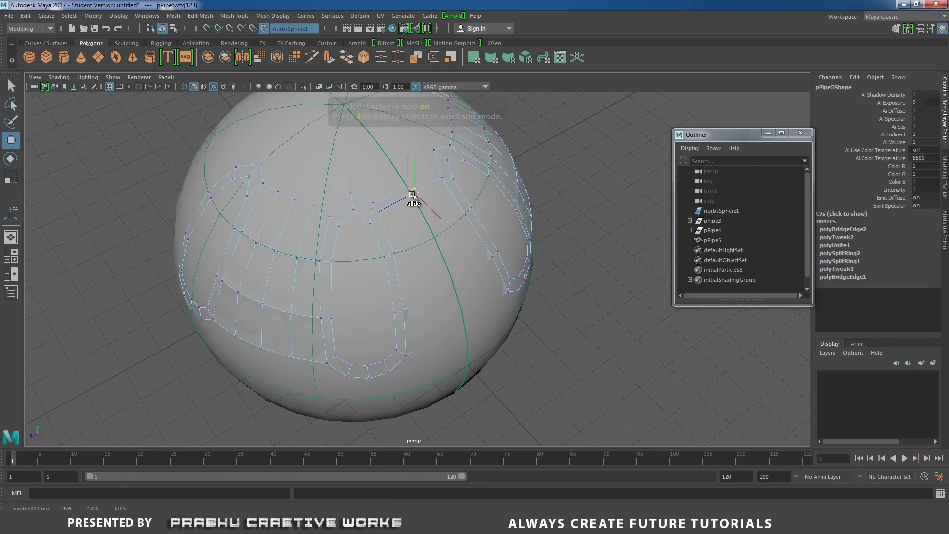
Snap the remaining middle vertices of the bridge onto the sphere surface, down to its lower border
{"action": "left_click", "coordinate": [430, 234]}
{"action": "left_click_drag", "start_coordinate": [434, 243], "coordinate": [425, 276]}
{"action": "scroll", "coordinate": [418, 238], "scroll_direction": "up", "scroll_amount": 1}
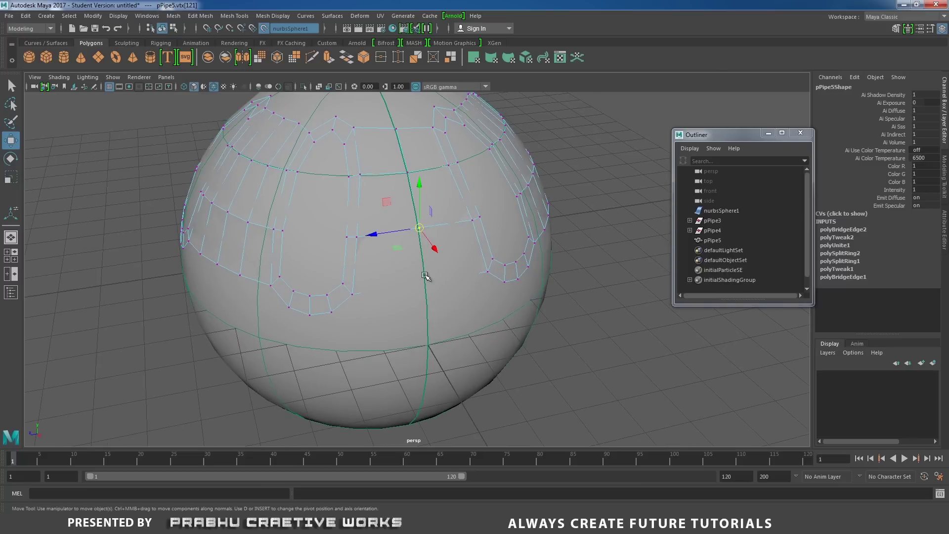
{"action": "left_click", "coordinate": [418, 229]}
{"action": "left_click_drag", "start_coordinate": [419, 234], "coordinate": [423, 285]}
{"action": "mouse_move", "coordinate": [422, 285]}
{"action": "left_mouse_down", "text": "alt"}
{"action": "mouse_move", "coordinate": [430, 289]}
{"action": "mouse_move", "coordinate": [420, 280]}
{"action": "left_mouse_up", "text": "alt"}
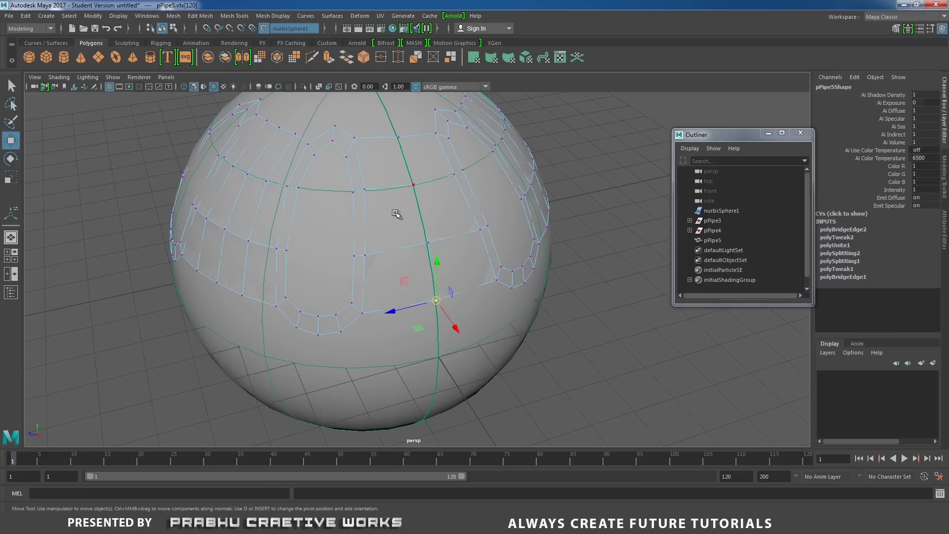
Insert two edge loops in the new bridge, one on each side of its middle loop
{"action": "right_click_drag", "start_coordinate": [396, 214], "coordinate": [341, 229]}
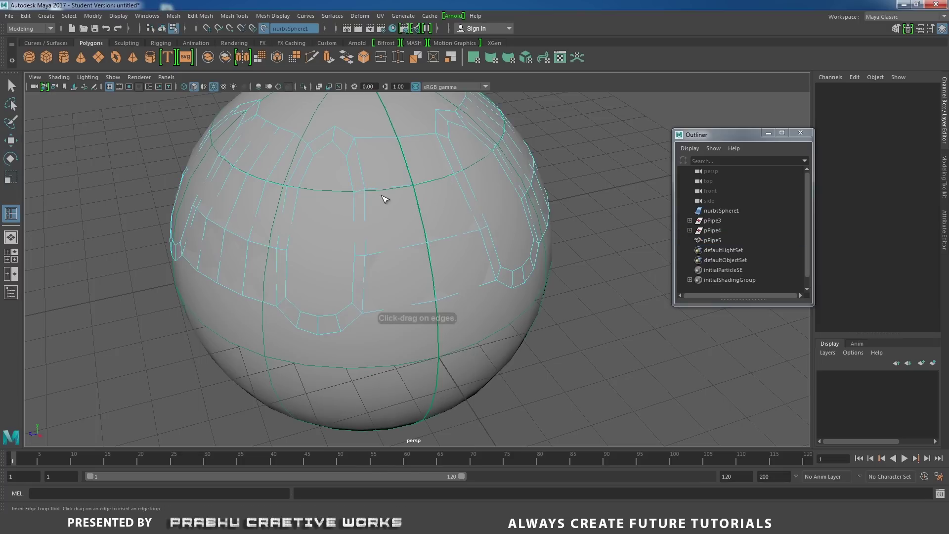
{"action": "left_click", "coordinate": [391, 190]}
{"action": "left_click_drag", "start_coordinate": [456, 229], "coordinate": [436, 247], "text": "alt"}
{"action": "left_click", "coordinate": [407, 193]}
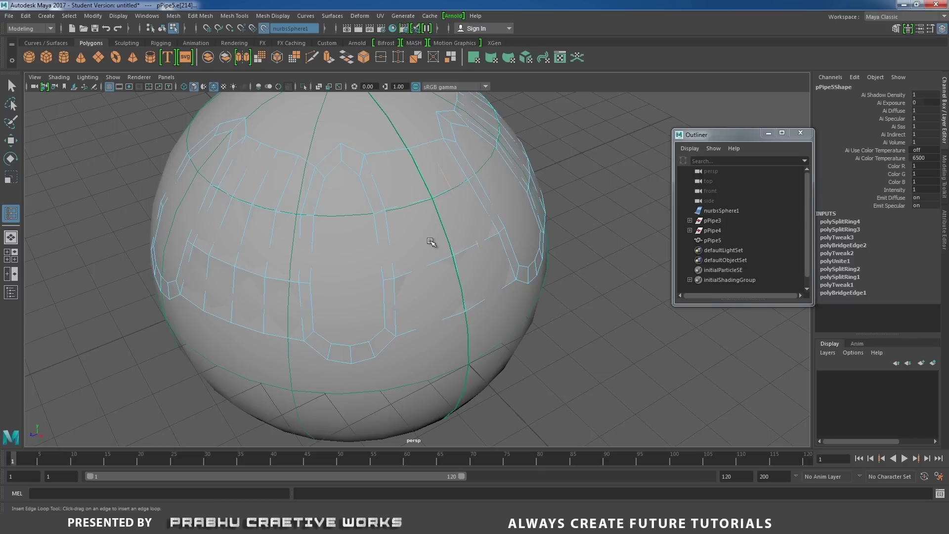
Snap the four vertices of the first inserted edge loop onto the sphere surface, from top to bottom
{"action": "key", "text": "w"}
{"action": "right_click_drag", "start_coordinate": [410, 197], "coordinate": [374, 190]}
{"action": "mouse_move", "coordinate": [378, 144]}
{"action": "left_mouse_down"}
{"action": "mouse_move", "coordinate": [397, 159]}
{"action": "mouse_move", "coordinate": [386, 156]}
{"action": "left_mouse_up"}
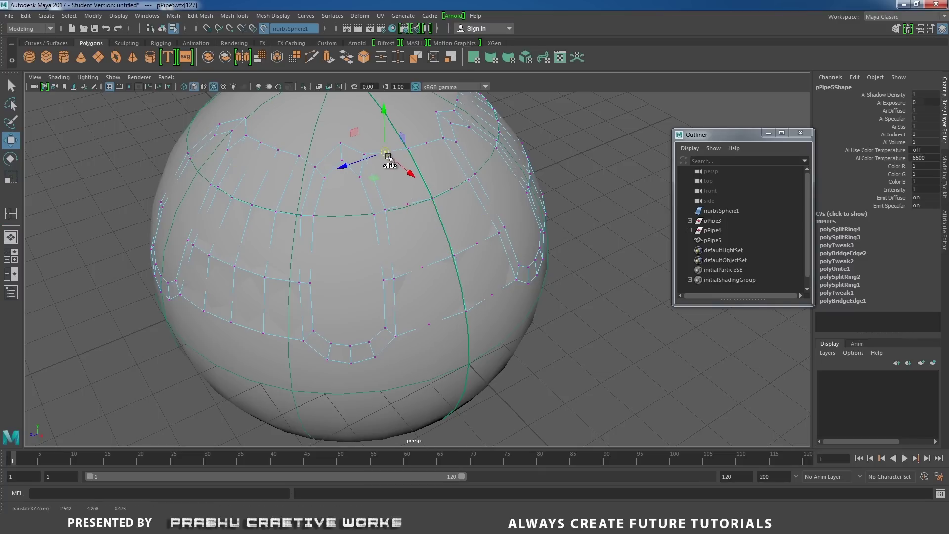
{"action": "left_click", "coordinate": [407, 203]}
{"action": "left_click_drag", "start_coordinate": [408, 205], "coordinate": [409, 210]}
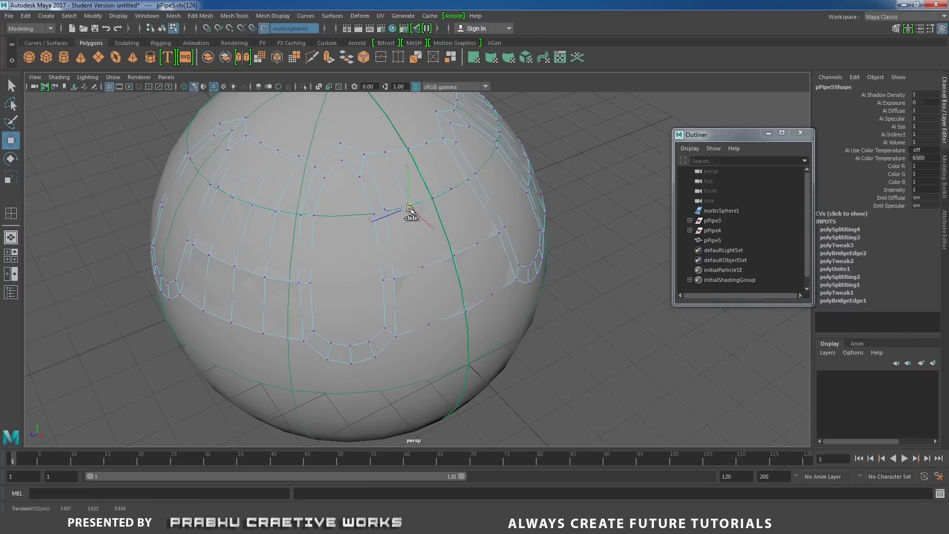
{"action": "left_click", "coordinate": [421, 266]}
{"action": "left_click_drag", "start_coordinate": [423, 267], "coordinate": [423, 270]}
{"action": "left_click", "coordinate": [429, 325]}
{"action": "left_click_drag", "start_coordinate": [429, 325], "coordinate": [438, 324]}
Snap the vertices of the second inserted edge loop onto the sphere, from its lower border up to its upper border
{"action": "left_click", "coordinate": [443, 311]}
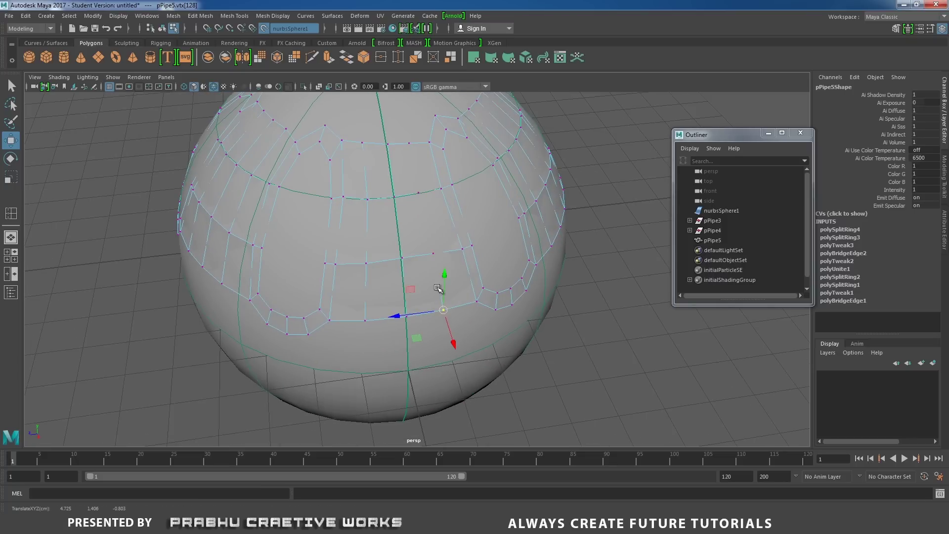
{"action": "left_click", "coordinate": [434, 254]}
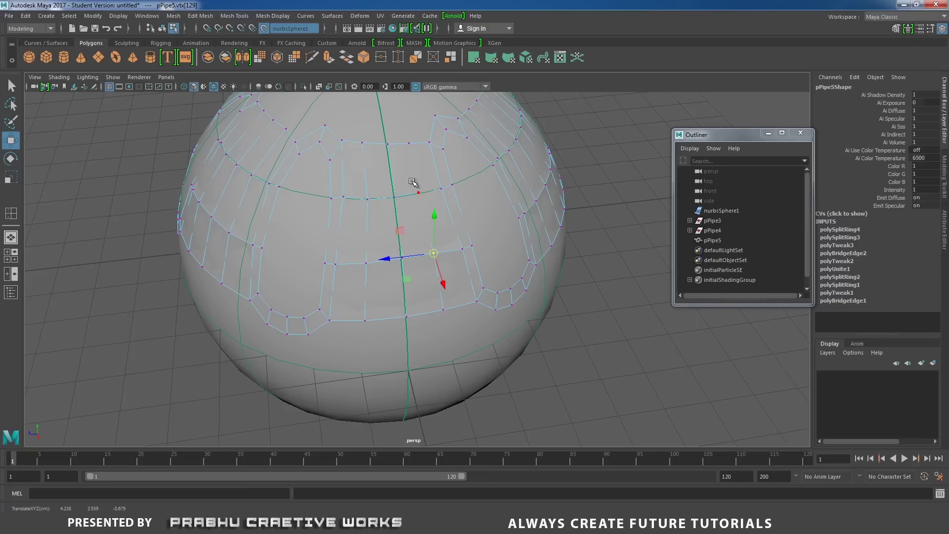
{"action": "left_click", "coordinate": [418, 193]}
{"action": "left_click_drag", "start_coordinate": [419, 193], "coordinate": [423, 195]}
{"action": "left_click", "coordinate": [408, 145]}
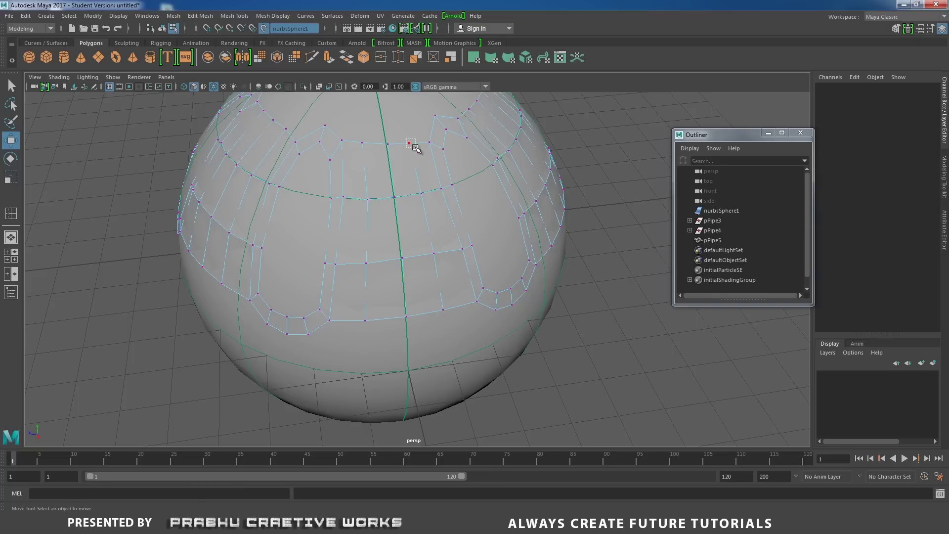
{"action": "left_click_drag", "start_coordinate": [415, 147], "coordinate": [416, 148]}
{"action": "scroll", "coordinate": [452, 189], "scroll_direction": "down", "scroll_amount": 5}
{"action": "left_click_drag", "start_coordinate": [378, 262], "coordinate": [424, 285], "text": "alt"}
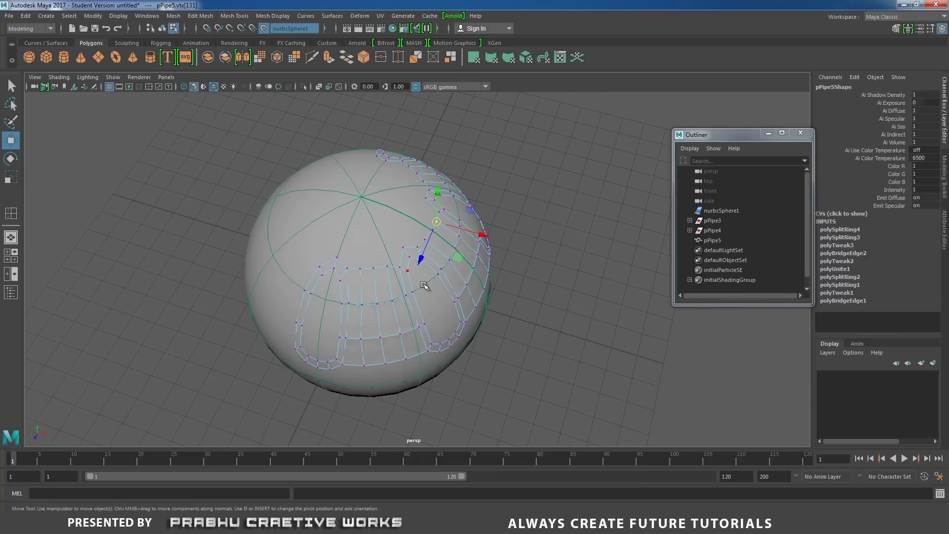
Delete the outer halves of pPipe5's two end slots, removing the faces beyond the sphere's centre line
{"action": "right_click_drag", "start_coordinate": [437, 273], "coordinate": [483, 220]}
{"action": "left_click_drag", "start_coordinate": [500, 282], "coordinate": [494, 271], "text": "alt"}
{"action": "scroll", "coordinate": [411, 257], "scroll_direction": "down", "scroll_amount": 2}
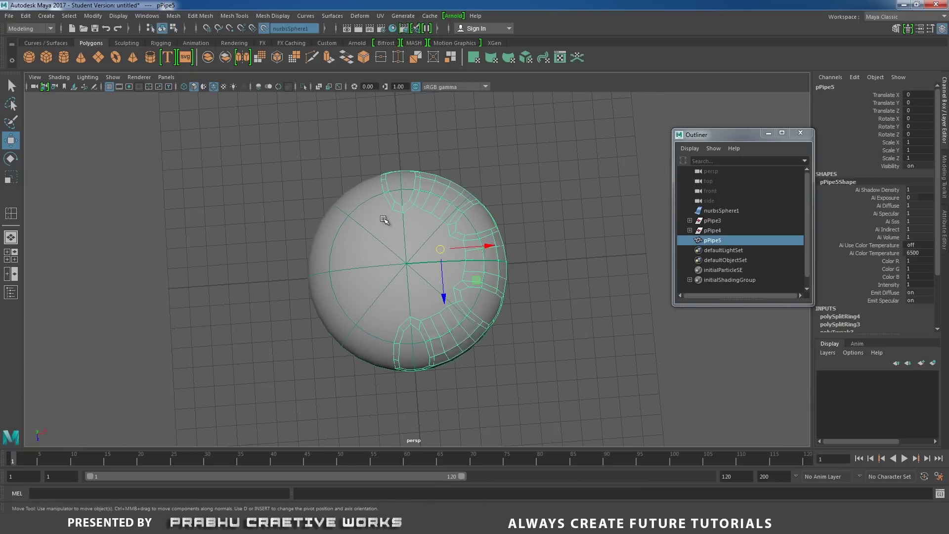
{"action": "left_click_drag", "start_coordinate": [384, 214], "coordinate": [427, 206], "text": "alt"}
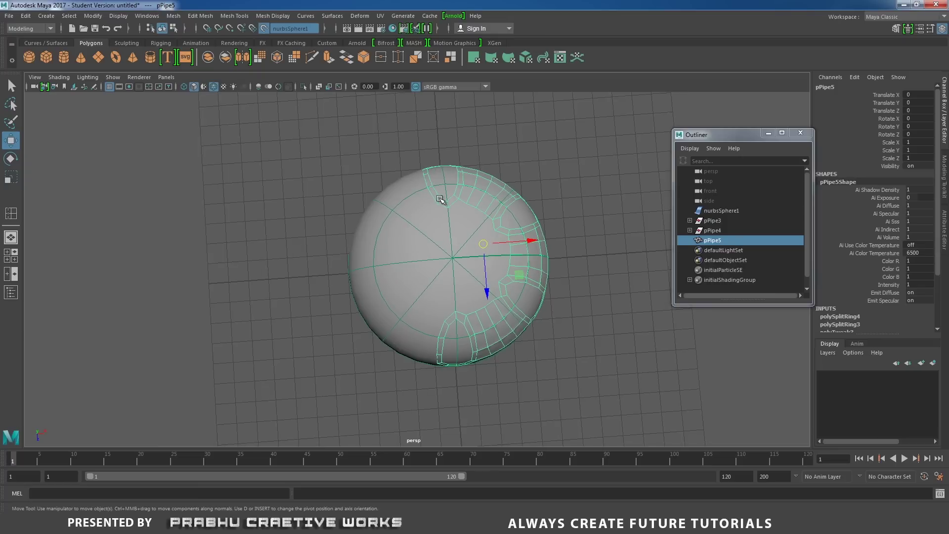
{"action": "right_click_drag", "start_coordinate": [439, 198], "coordinate": [440, 233]}
{"action": "left_click_drag", "start_coordinate": [439, 238], "coordinate": [432, 243], "text": "alt"}
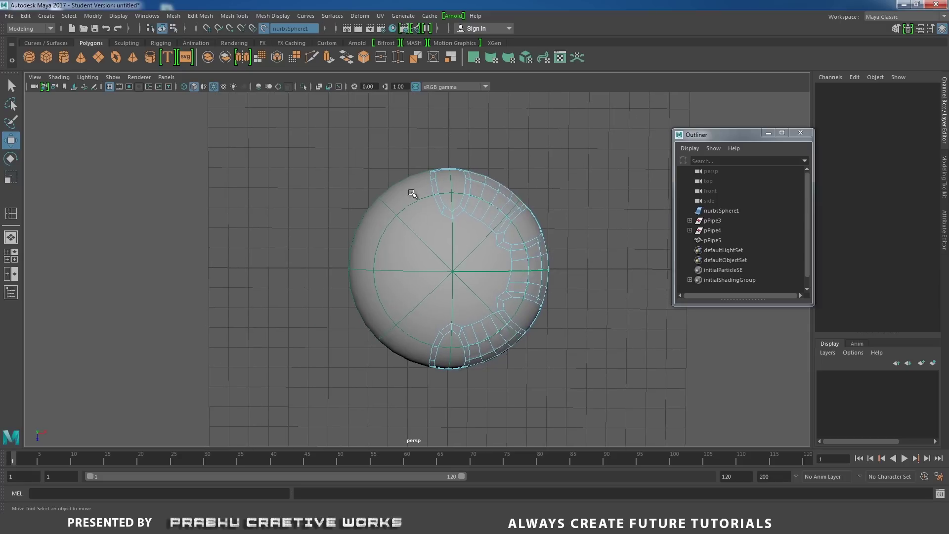
{"action": "left_click_drag", "start_coordinate": [404, 148], "coordinate": [443, 399]}
{"action": "left_click_drag", "start_coordinate": [445, 346], "coordinate": [277, 335], "text": "alt"}
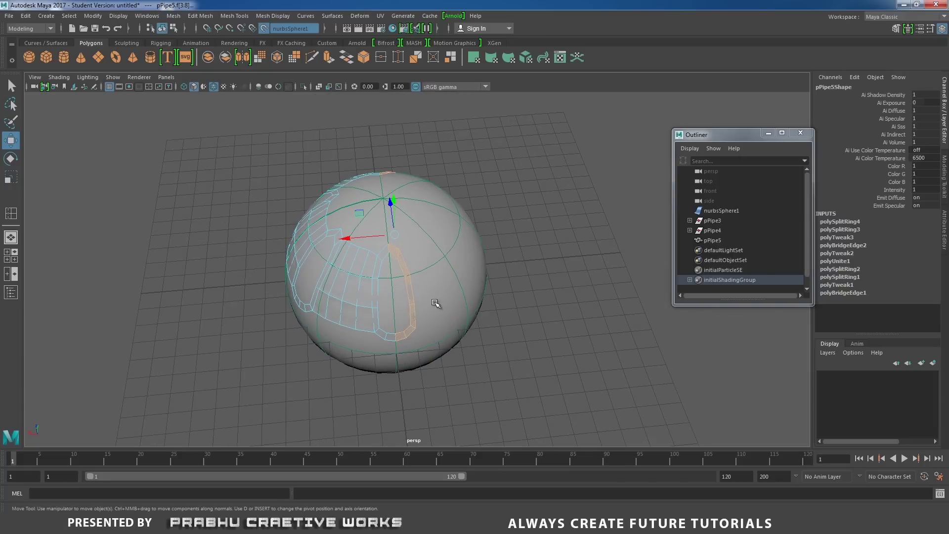
{"action": "left_click", "coordinate": [436, 303]}
{"action": "left_click_drag", "start_coordinate": [381, 297], "coordinate": [494, 267], "text": "alt"}
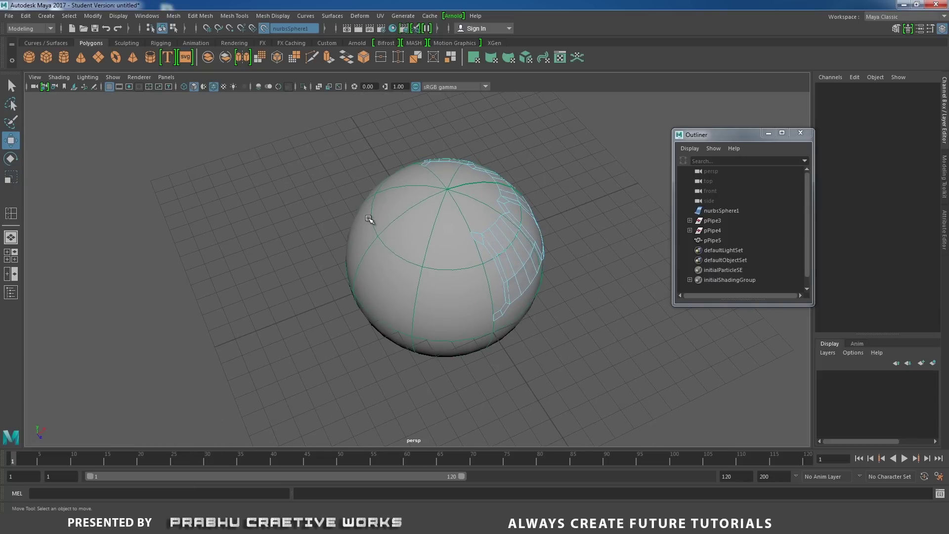
{"action": "left_click_drag", "start_coordinate": [430, 286], "coordinate": [481, 286], "text": "alt"}
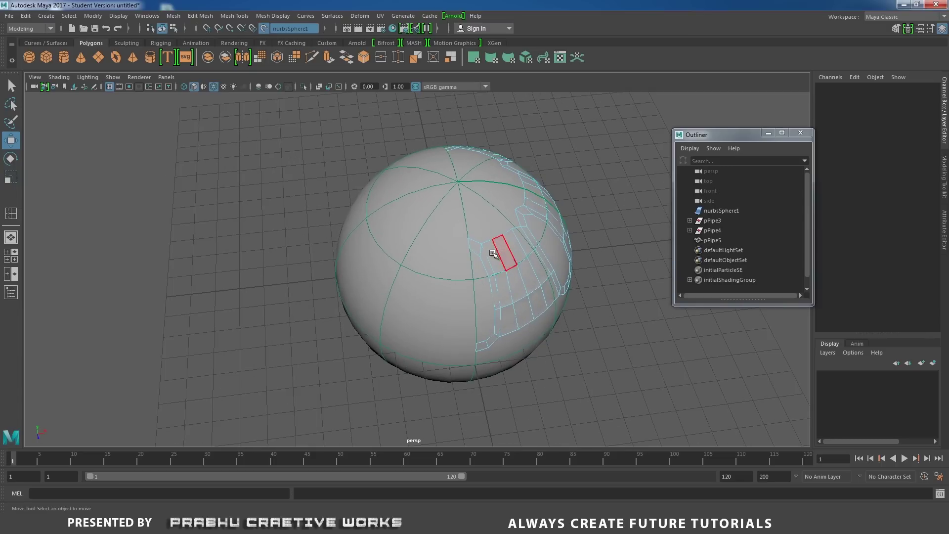
Return pPipe5 to object mode and display it in the top view
{"action": "right_click_drag", "start_coordinate": [495, 255], "coordinate": [541, 225]}
{"action": "left_click_drag", "start_coordinate": [541, 225], "coordinate": [507, 293], "text": "alt"}
{"action": "key", "text": "space"}
{"action": "left_click", "coordinate": [456, 293]}
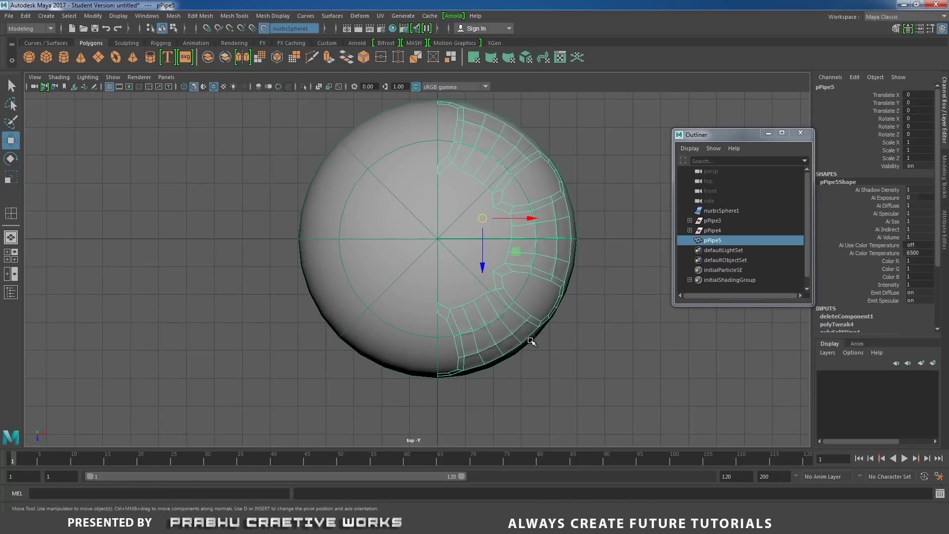
{"action": "key", "text": "d"}
{"action": "key", "text": "x"}
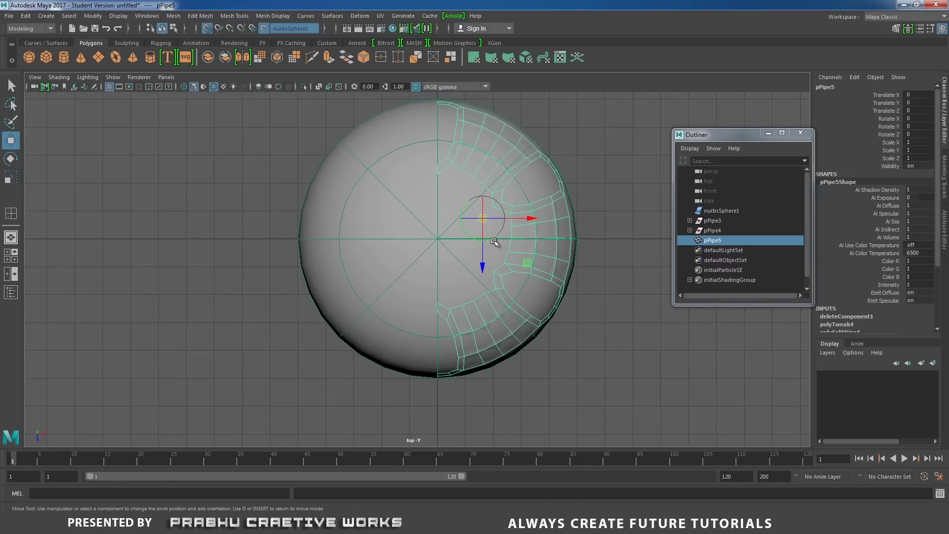
{"action": "left_click_drag", "start_coordinate": [483, 221], "coordinate": [448, 238]}
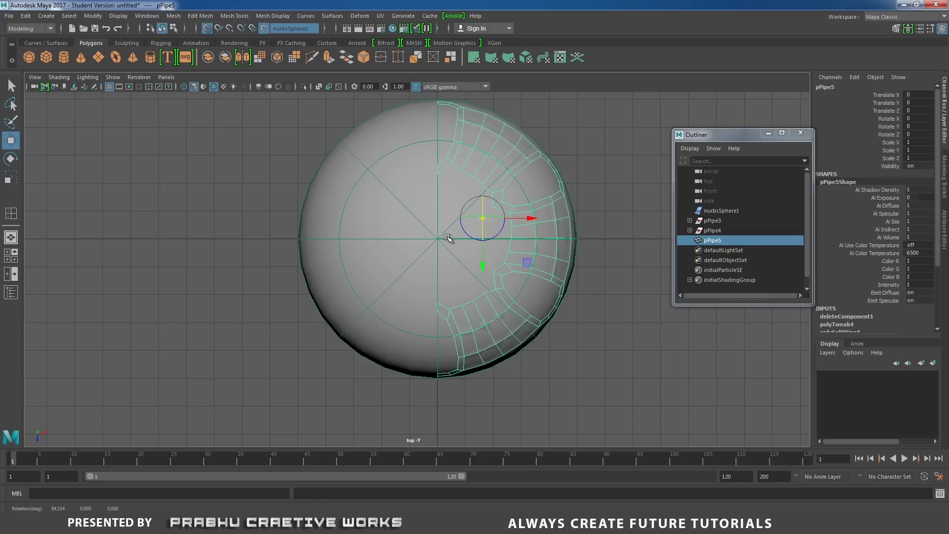
{"action": "key", "text": "ctrl+z"}
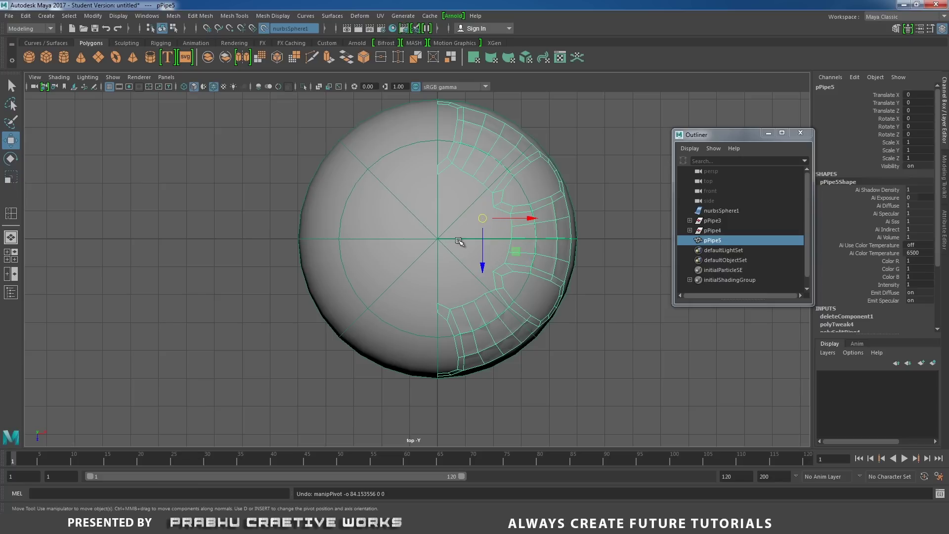
Snap pPipe5's pivot to the sphere's centre on the grid and return to the perspective view
{"action": "key", "text": "d"}
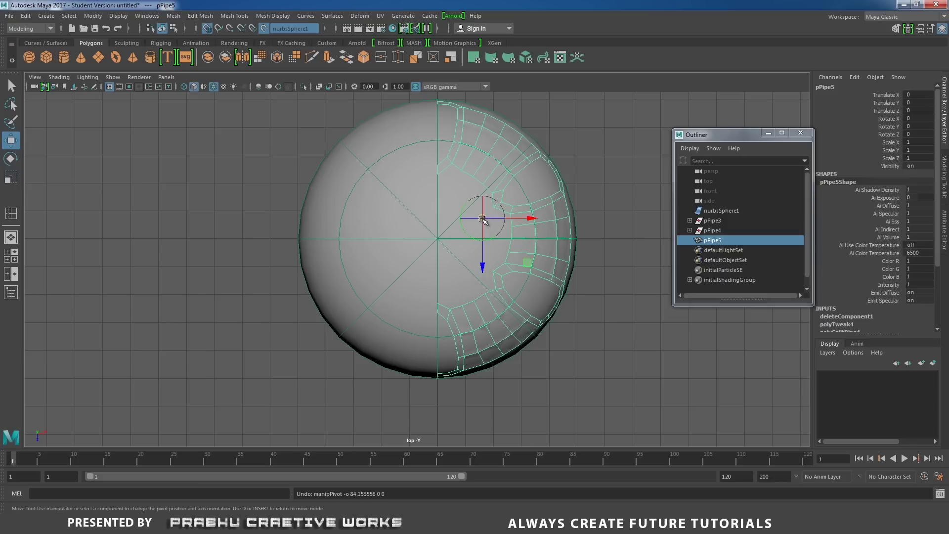
{"action": "left_click_drag", "start_coordinate": [483, 219], "coordinate": [438, 239]}
{"action": "key", "text": "d"}
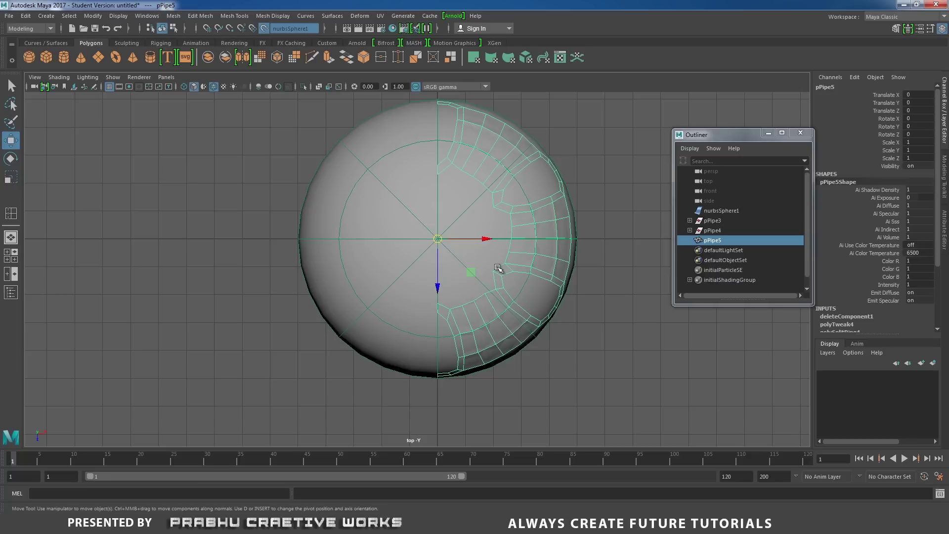
{"action": "key", "text": "space"}
{"action": "left_click_drag", "start_coordinate": [498, 268], "coordinate": [484, 240]}
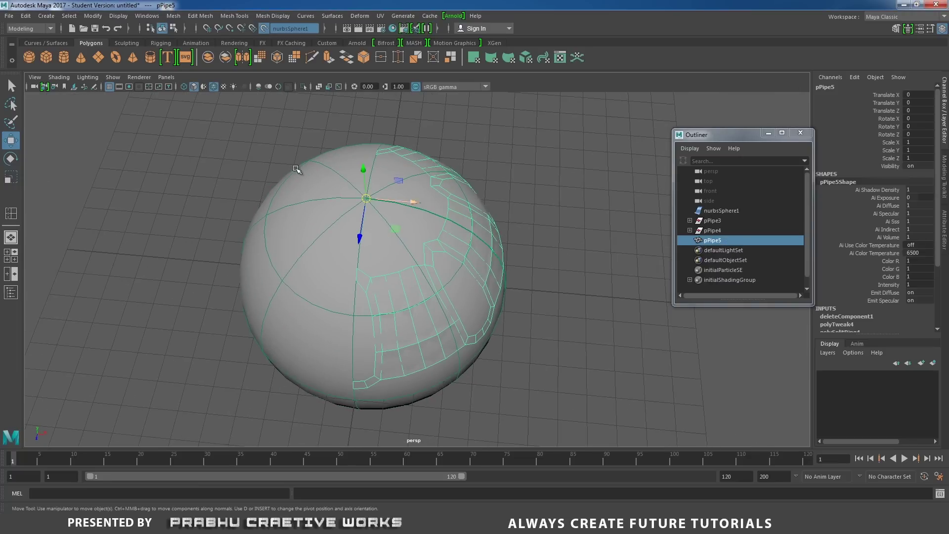
Delete pPipe5's construction history and remove the leftover pPipe4 node
{"action": "left_click", "coordinate": [27, 19]}
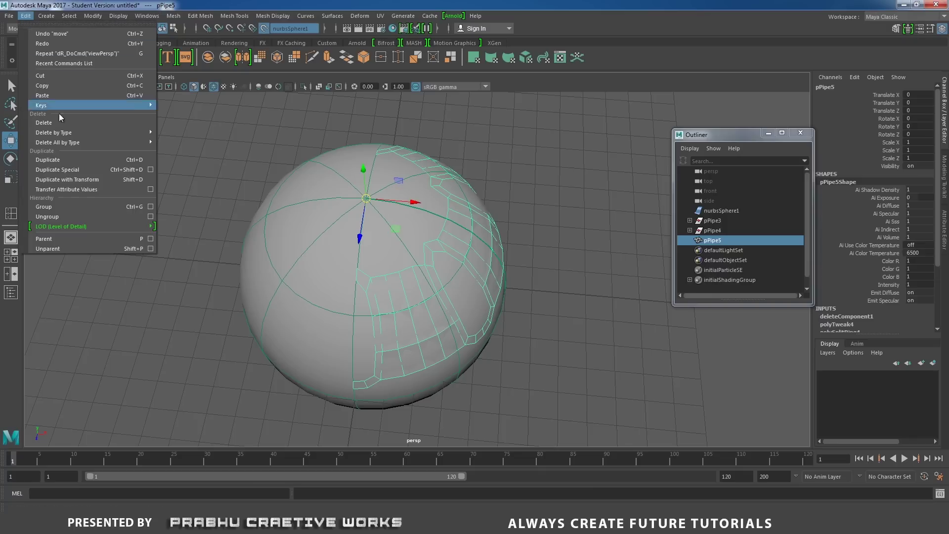
{"action": "mouse_move", "coordinate": [63, 134]}
{"action": "left_click", "coordinate": [179, 141]}
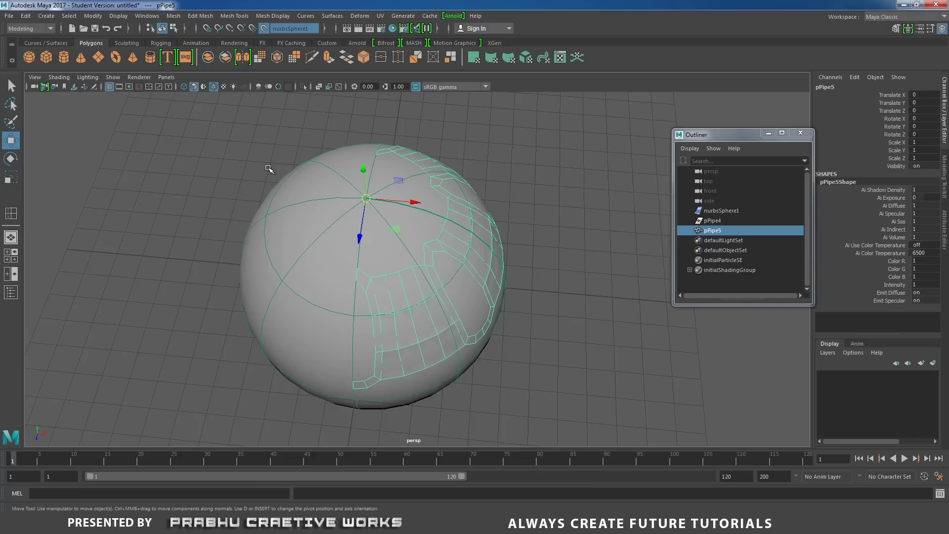
{"action": "left_click", "coordinate": [716, 222]}
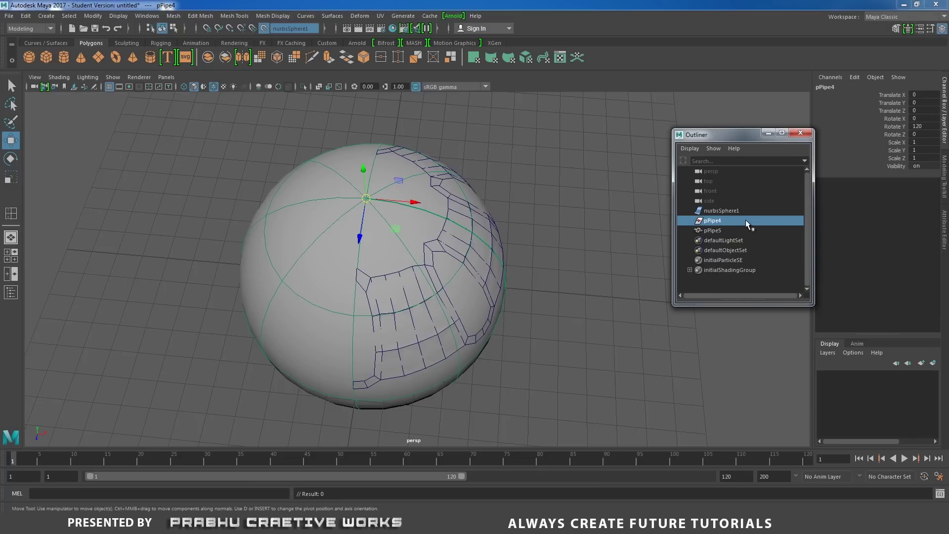
{"action": "key", "text": "Delete"}
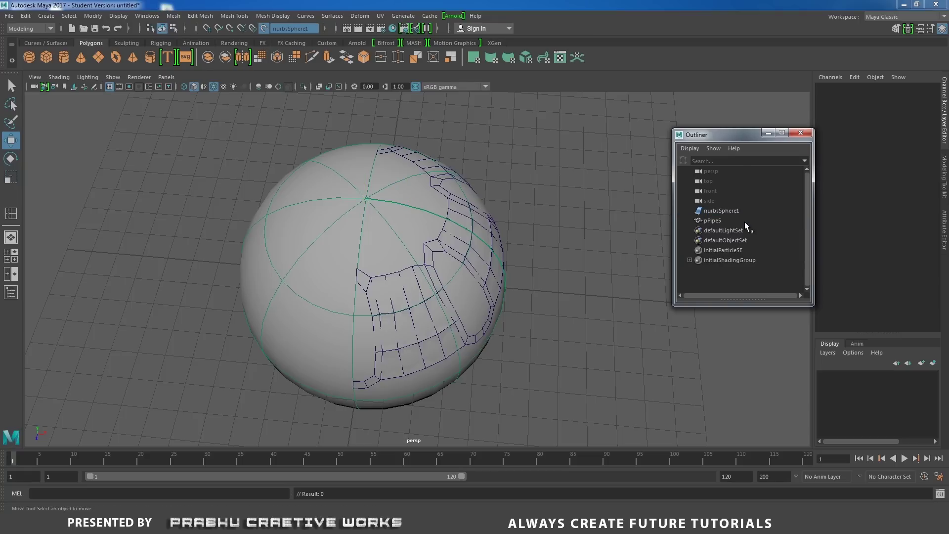
Duplicate the half mesh pPipe5 and set the copy's Y rotation to 180 to cover the other half of the sphere
{"action": "left_click", "coordinate": [725, 220]}
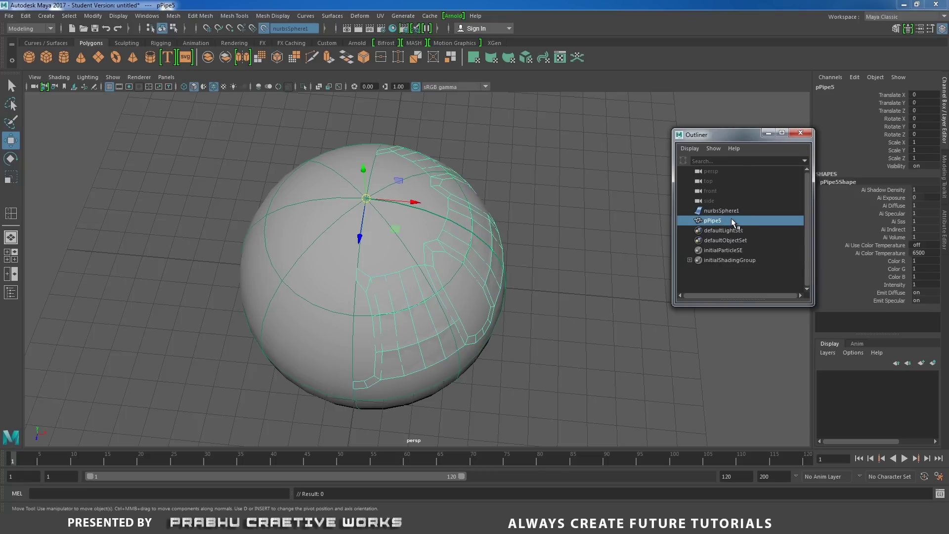
{"action": "key", "text": "ctrl+d"}
{"action": "left_click_drag", "start_coordinate": [541, 245], "coordinate": [546, 274], "text": "alt"}
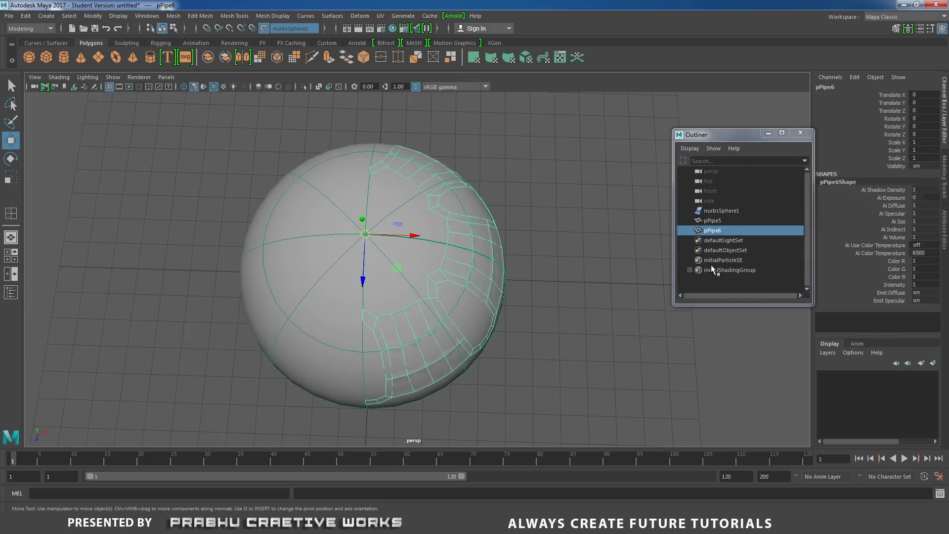
{"action": "left_click", "coordinate": [926, 127]}
{"action": "key", "text": "Return"}
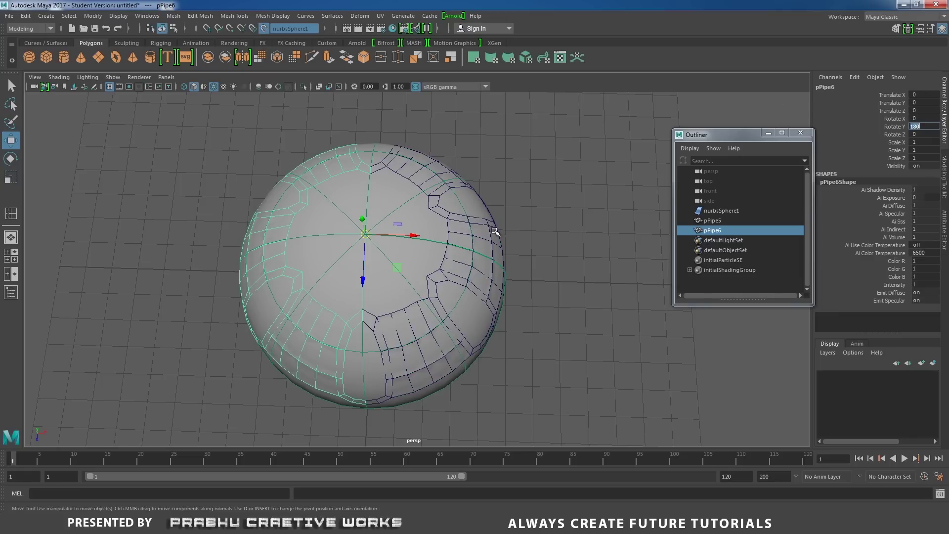
Combine pPipe5 and its rotated copy pPipe6 into a single mesh
{"action": "left_click_drag", "start_coordinate": [262, 199], "coordinate": [358, 272], "text": "alt"}
{"action": "left_click", "coordinate": [375, 264], "text": "shift"}
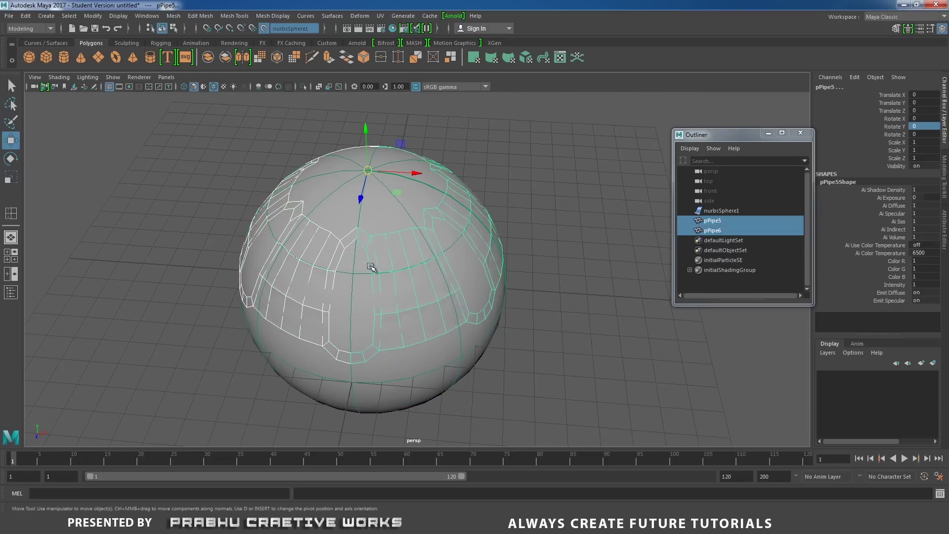
{"action": "right_click_drag", "start_coordinate": [536, 186], "coordinate": [500, 365], "text": "shift"}
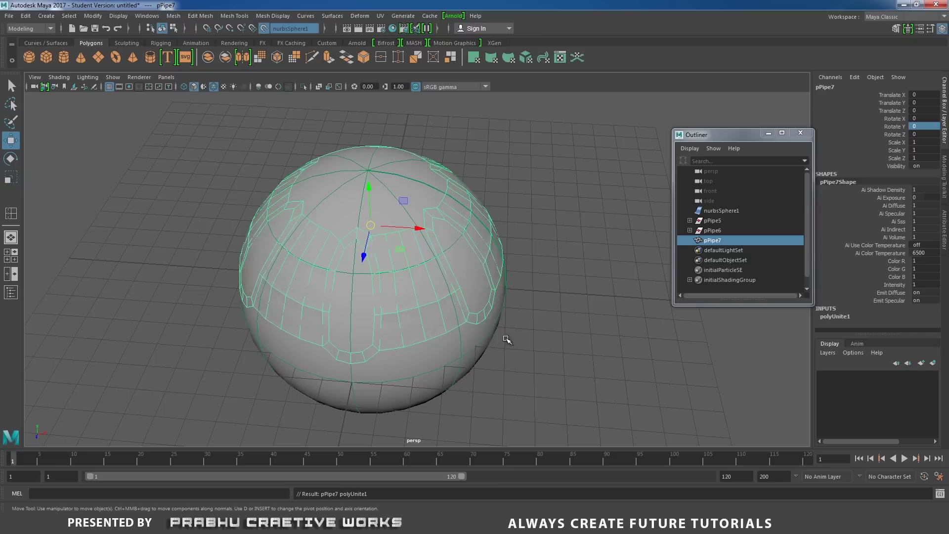
Isolate the combined mesh and switch it to vertex editing around the seam above the front slot
{"action": "left_click", "coordinate": [303, 87]}
{"action": "left_click_drag", "start_coordinate": [316, 322], "coordinate": [376, 173], "text": "alt"}
{"action": "right_click_drag", "start_coordinate": [399, 221], "coordinate": [456, 263], "text": "alt"}
{"action": "right_click_drag", "start_coordinate": [399, 247], "coordinate": [498, 324], "text": "alt"}
{"action": "middle_click_drag", "start_coordinate": [390, 260], "coordinate": [452, 260], "text": "alt"}
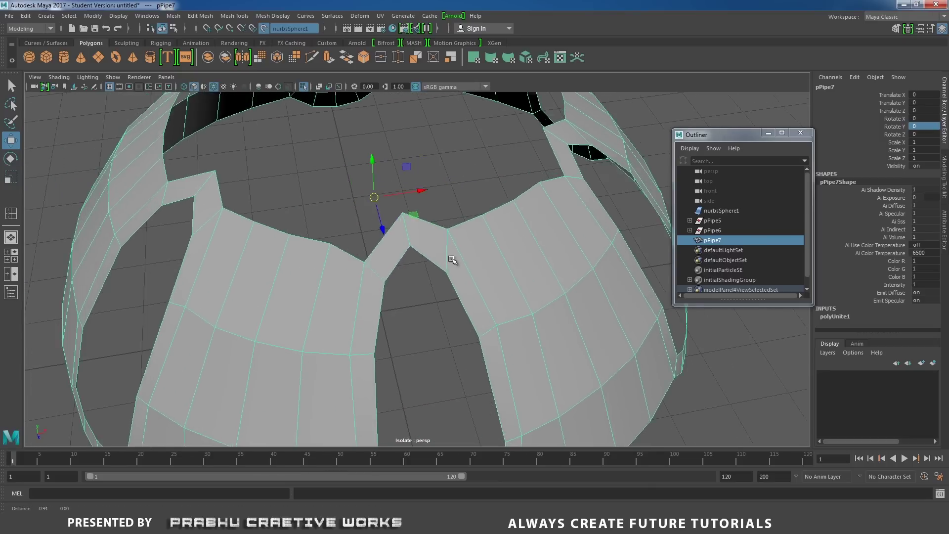
{"action": "right_click_drag", "start_coordinate": [453, 260], "coordinate": [483, 261], "text": "alt"}
{"action": "right_click_drag", "start_coordinate": [445, 213], "coordinate": [416, 211]}
Try moving a seam vertex above the front slot sideways to test whether the two halves are joined
{"action": "left_click", "coordinate": [401, 189]}
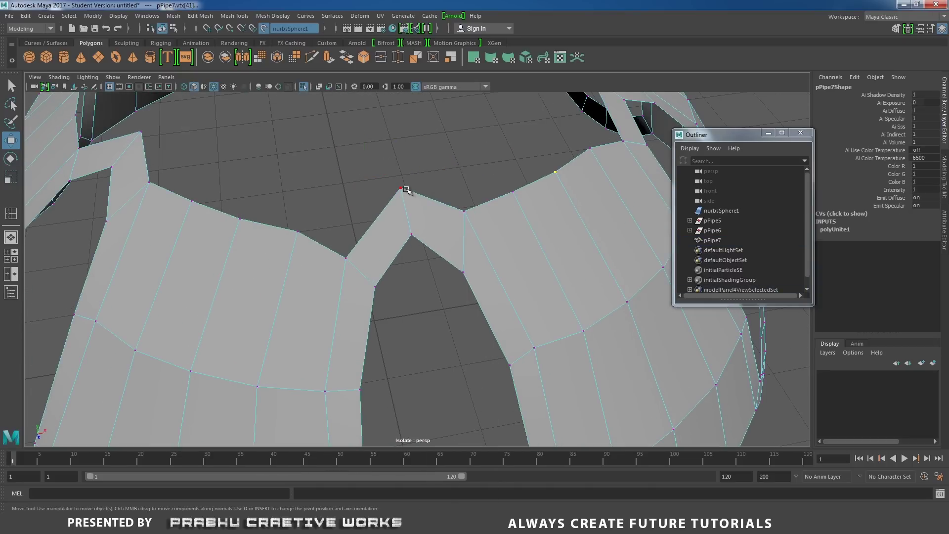
{"action": "left_click", "coordinate": [403, 187]}
{"action": "left_click_drag", "start_coordinate": [445, 182], "coordinate": [406, 187]}
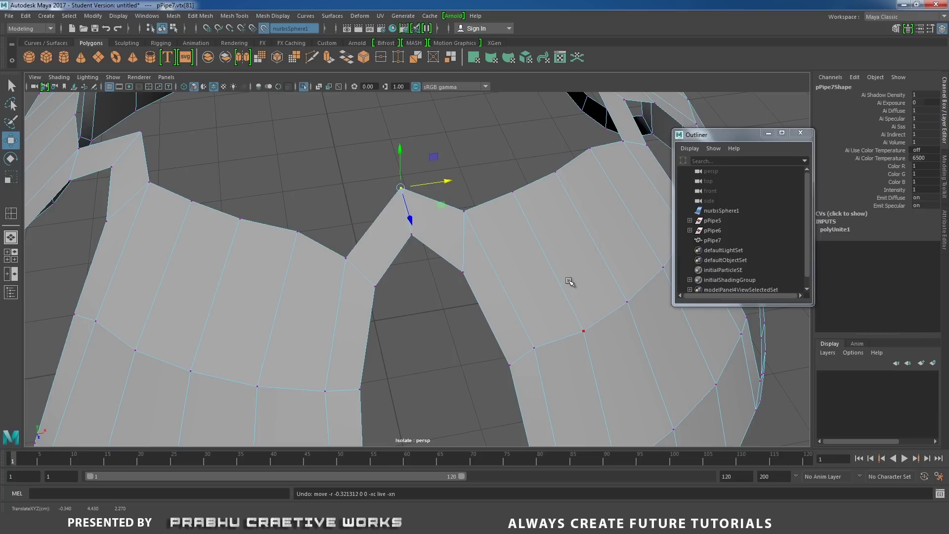
Try to merge all vertices of the combined mesh at once, adjusting the distance threshold, and return to object mode
{"action": "right_click_drag", "start_coordinate": [568, 279], "coordinate": [270, 222], "text": "alt"}
{"action": "left_click_drag", "start_coordinate": [270, 222], "coordinate": [273, 171], "text": "alt"}
{"action": "right_click_drag", "start_coordinate": [326, 186], "coordinate": [256, 178], "text": "alt"}
{"action": "left_click_drag", "start_coordinate": [210, 132], "coordinate": [647, 394]}
{"action": "left_click_drag", "start_coordinate": [435, 287], "coordinate": [416, 332], "text": "alt"}
{"action": "right_click_drag", "start_coordinate": [416, 332], "coordinate": [552, 370], "text": "alt"}
{"action": "right_click_drag", "start_coordinate": [505, 282], "coordinate": [544, 239], "text": "shift"}
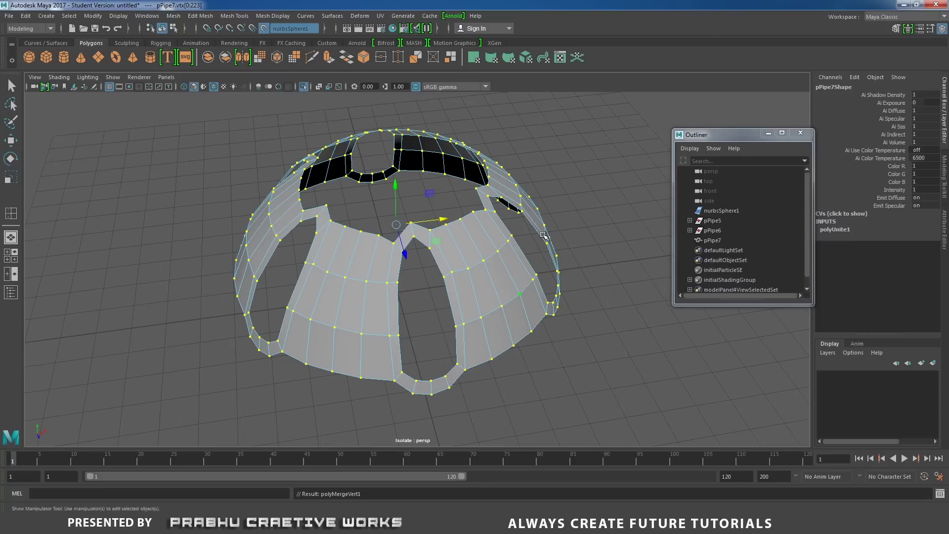
{"action": "scroll", "coordinate": [591, 297], "scroll_direction": "up", "scroll_amount": 2}
{"action": "scroll", "coordinate": [591, 295], "scroll_direction": "up", "scroll_amount": 1}
{"action": "left_click_drag", "start_coordinate": [598, 282], "coordinate": [672, 283]}
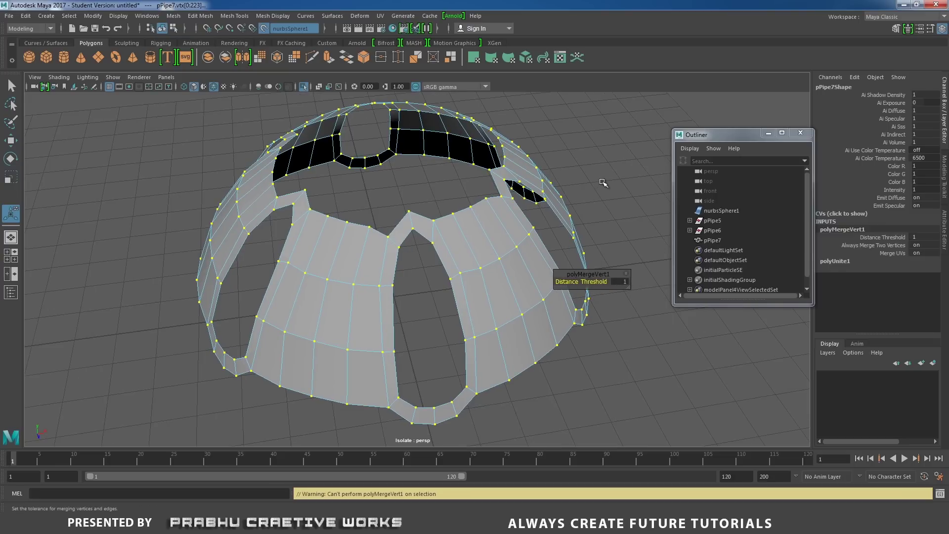
{"action": "left_click_drag", "start_coordinate": [604, 180], "coordinate": [505, 191], "text": "alt"}
{"action": "left_click", "coordinate": [592, 163]}
{"action": "right_click_drag", "start_coordinate": [505, 194], "coordinate": [533, 166]}
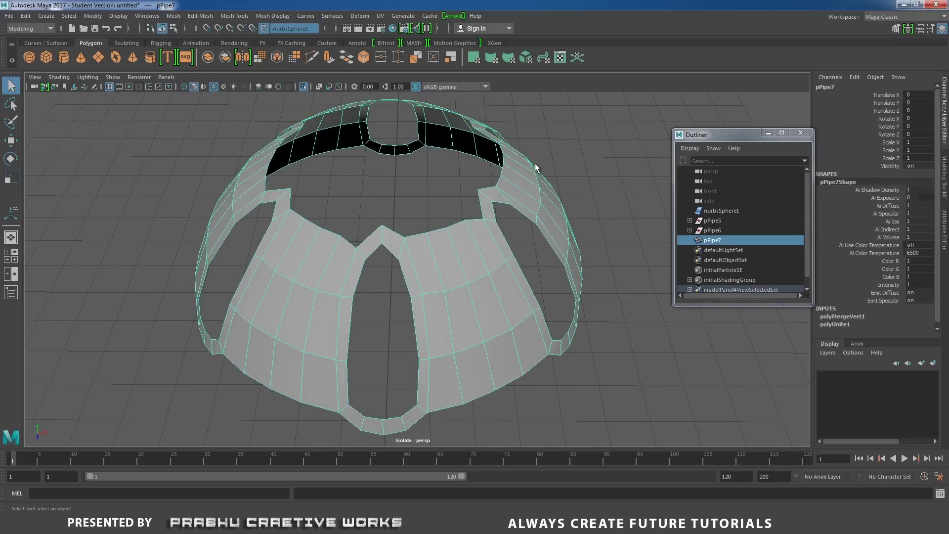
Turn on smooth preview and merge the outer pair of seam vertices above the front slot
{"action": "left_click", "coordinate": [565, 158]}
{"action": "left_click_drag", "start_coordinate": [565, 158], "coordinate": [429, 206], "text": "alt"}
{"action": "scroll", "coordinate": [496, 276], "scroll_direction": "up", "scroll_amount": 5}
{"action": "left_click", "coordinate": [398, 257]}
{"action": "scroll", "coordinate": [509, 313], "scroll_direction": "up", "scroll_amount": 5}
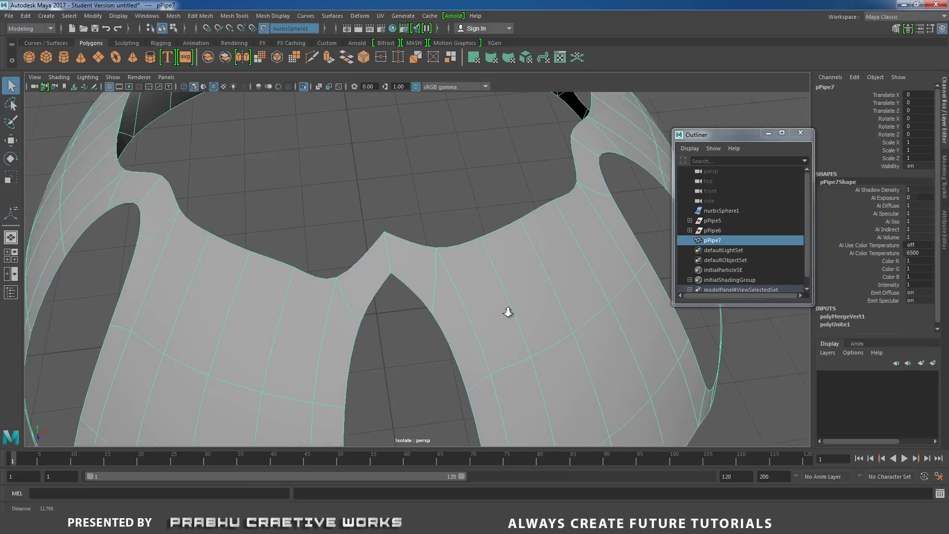
{"action": "right_click_drag", "start_coordinate": [410, 240], "coordinate": [353, 239]}
{"action": "left_click_drag", "start_coordinate": [354, 208], "coordinate": [402, 244]}
{"action": "right_click_drag", "start_coordinate": [411, 259], "coordinate": [413, 262], "text": "shift"}
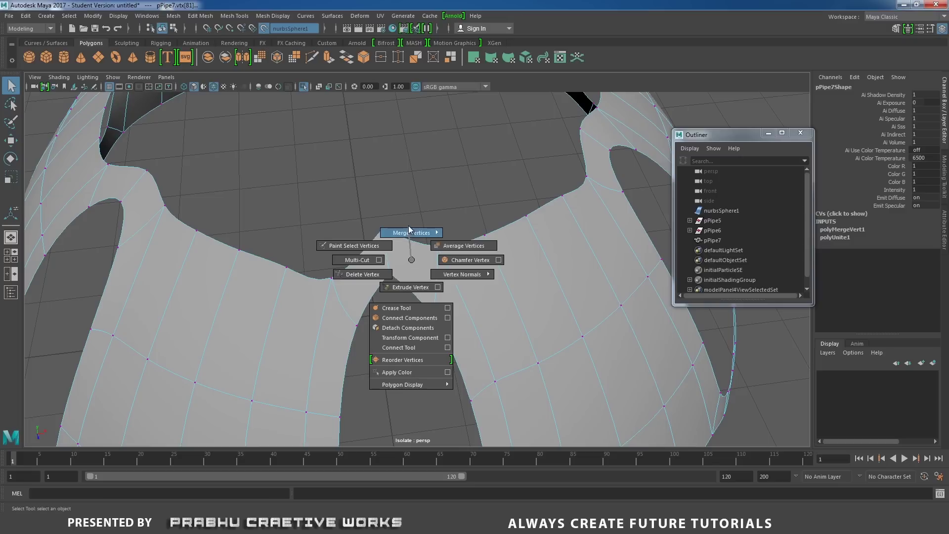
{"action": "right_click_drag", "start_coordinate": [409, 229], "coordinate": [409, 200], "text": "shift"}
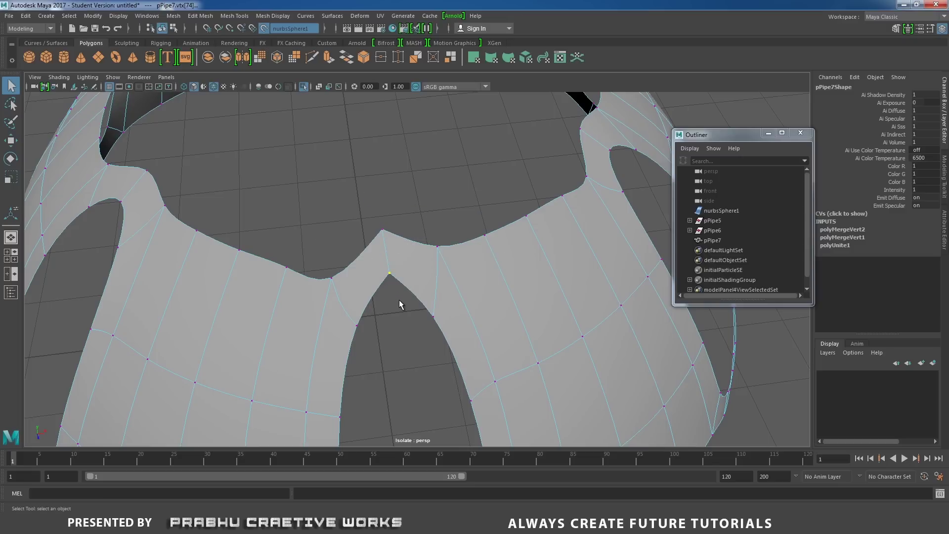
Merge the inner pair of seam vertices at the upper end of the front slot
{"action": "left_click_drag", "start_coordinate": [397, 299], "coordinate": [363, 297], "text": "alt"}
{"action": "right_click_drag", "start_coordinate": [363, 297], "coordinate": [310, 272], "text": "alt"}
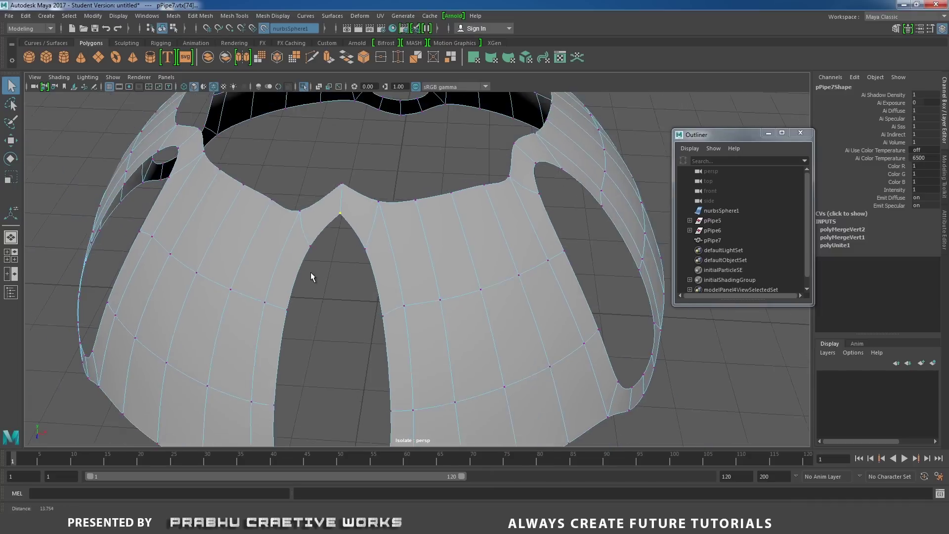
{"action": "middle_click_drag", "start_coordinate": [310, 272], "coordinate": [356, 221], "text": "alt"}
{"action": "left_click_drag", "start_coordinate": [370, 258], "coordinate": [405, 267], "text": "alt"}
{"action": "right_click_drag", "start_coordinate": [405, 267], "coordinate": [334, 251], "text": "alt"}
{"action": "left_click_drag", "start_coordinate": [335, 251], "coordinate": [363, 287], "text": "alt"}
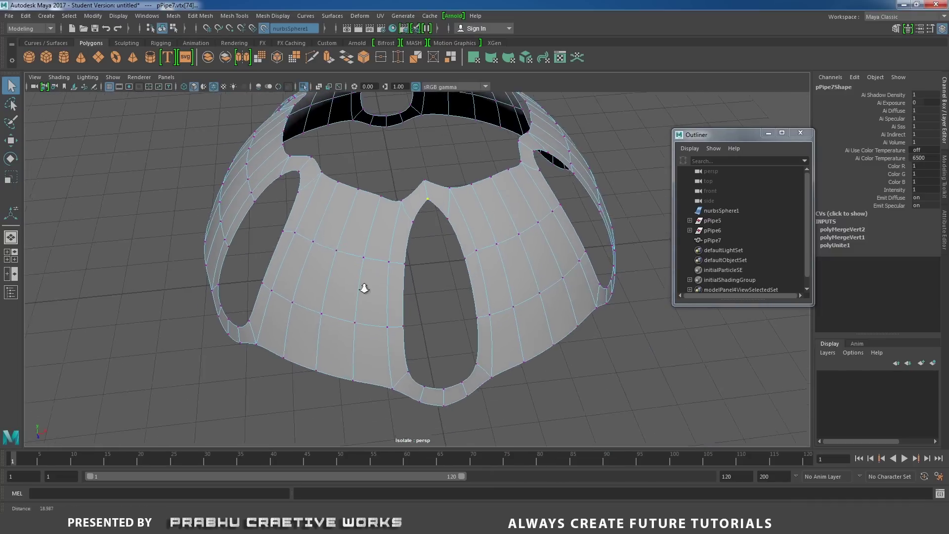
{"action": "right_click_drag", "start_coordinate": [363, 288], "coordinate": [515, 331], "text": "alt"}
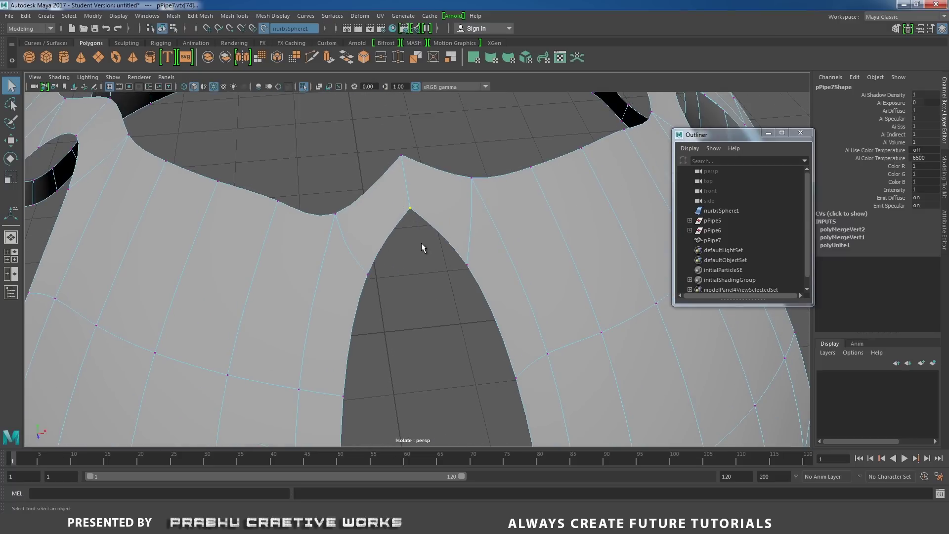
{"action": "right_click_drag", "start_coordinate": [421, 243], "coordinate": [428, 192], "text": "shift"}
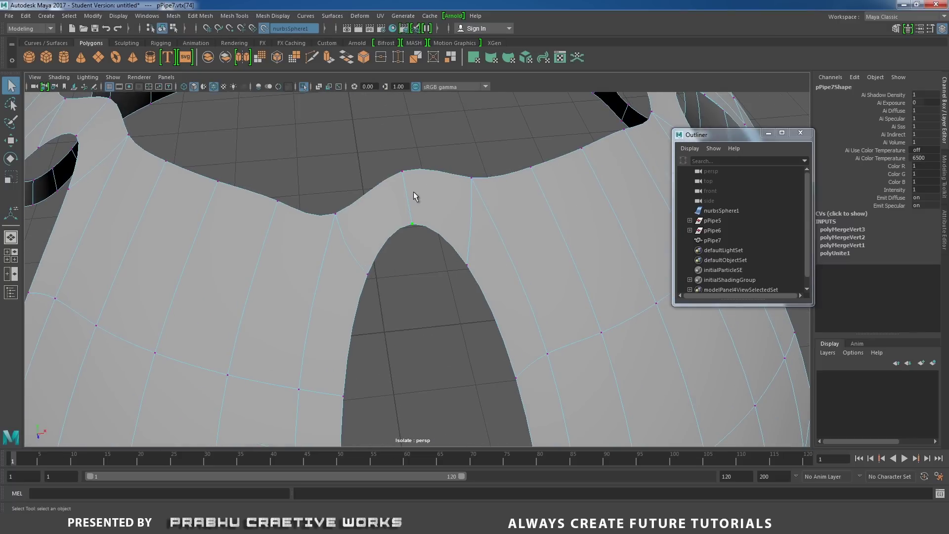
Merge the inner and outer seam vertex pairs at the upper end of the slot on the opposite side
{"action": "left_click", "coordinate": [430, 257]}
{"action": "right_click_drag", "start_coordinate": [430, 256], "coordinate": [360, 213], "text": "alt"}
{"action": "middle_click_drag", "start_coordinate": [360, 214], "coordinate": [399, 330], "text": "alt"}
{"action": "left_click_drag", "start_coordinate": [398, 332], "coordinate": [584, 292], "text": "alt"}
{"action": "right_click_drag", "start_coordinate": [583, 291], "coordinate": [661, 352], "text": "alt"}
{"action": "right_click_drag", "start_coordinate": [381, 242], "coordinate": [441, 267], "text": "alt"}
{"action": "left_click_drag", "start_coordinate": [441, 267], "coordinate": [463, 246], "text": "alt"}
{"action": "middle_click_drag", "start_coordinate": [463, 245], "coordinate": [433, 291], "text": "alt"}
{"action": "right_click_drag", "start_coordinate": [445, 317], "coordinate": [490, 347], "text": "alt"}
{"action": "left_click_drag", "start_coordinate": [437, 219], "coordinate": [411, 170]}
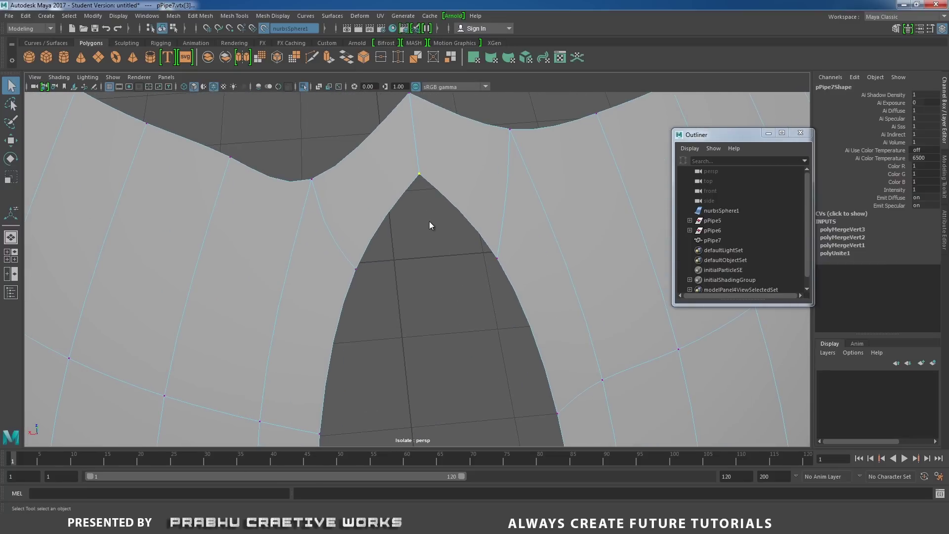
{"action": "right_click_drag", "start_coordinate": [430, 225], "coordinate": [435, 159], "text": "shift"}
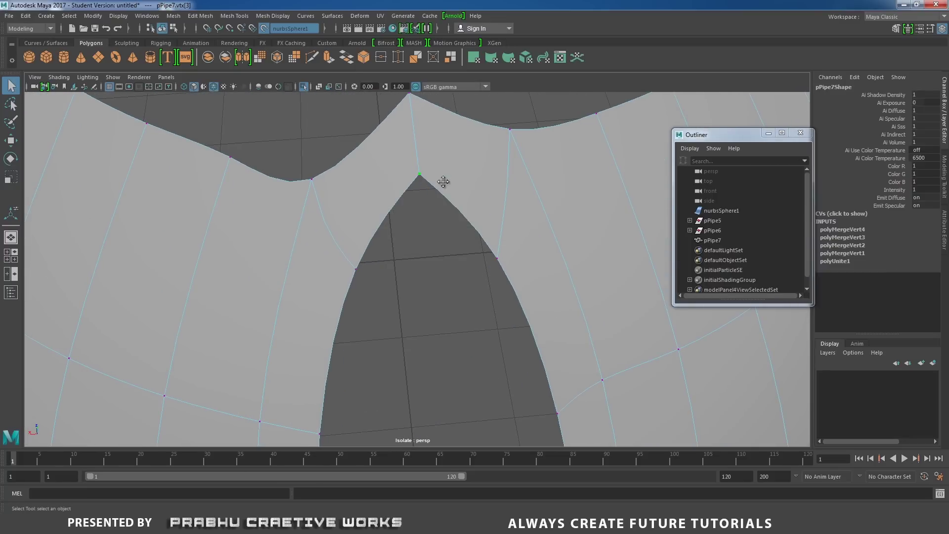
{"action": "middle_click_drag", "start_coordinate": [443, 182], "coordinate": [442, 250], "text": "alt"}
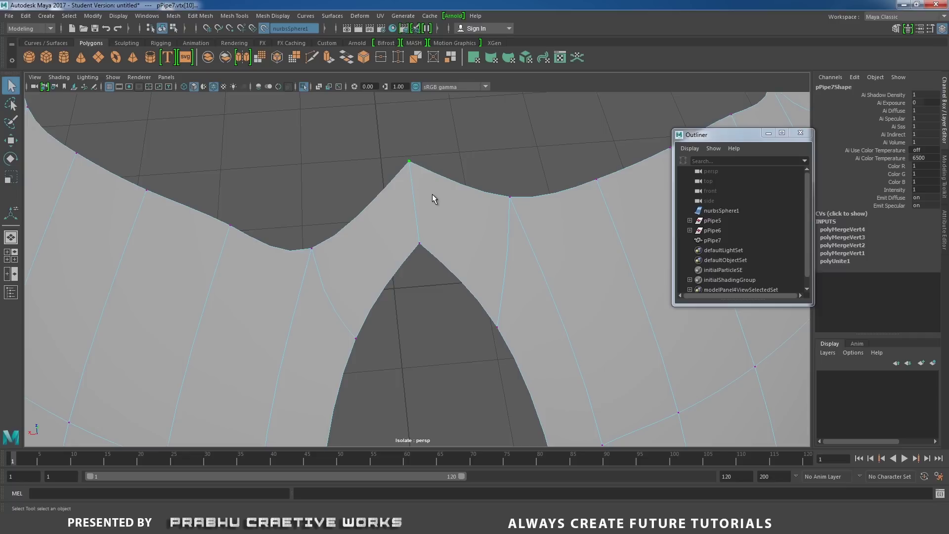
{"action": "right_click_drag", "start_coordinate": [432, 195], "coordinate": [435, 143], "text": "shift"}
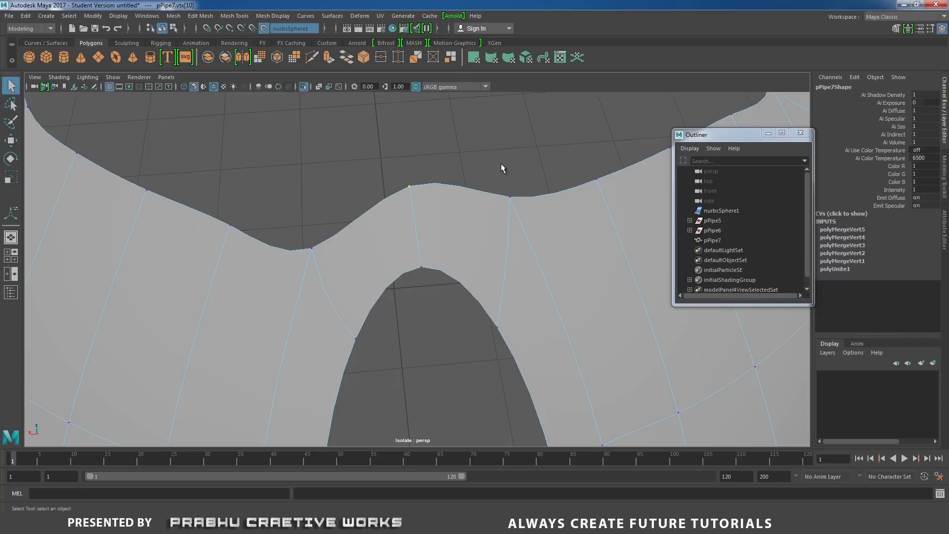
Merge the outer and inner seam vertex pairs at the lower end of one seam slot
{"action": "scroll", "coordinate": [502, 168], "scroll_direction": "down", "scroll_amount": 5}
{"action": "scroll", "coordinate": [451, 182], "scroll_direction": "up", "scroll_amount": 5}
{"action": "left_click_drag", "start_coordinate": [451, 182], "coordinate": [250, 189], "text": "alt"}
{"action": "scroll", "coordinate": [251, 189], "scroll_direction": "down", "scroll_amount": 6}
{"action": "middle_click_drag", "start_coordinate": [295, 194], "coordinate": [270, 110], "text": "alt"}
{"action": "left_click_drag", "start_coordinate": [359, 235], "coordinate": [441, 301], "text": "alt"}
{"action": "scroll", "coordinate": [440, 301], "scroll_direction": "up", "scroll_amount": 4}
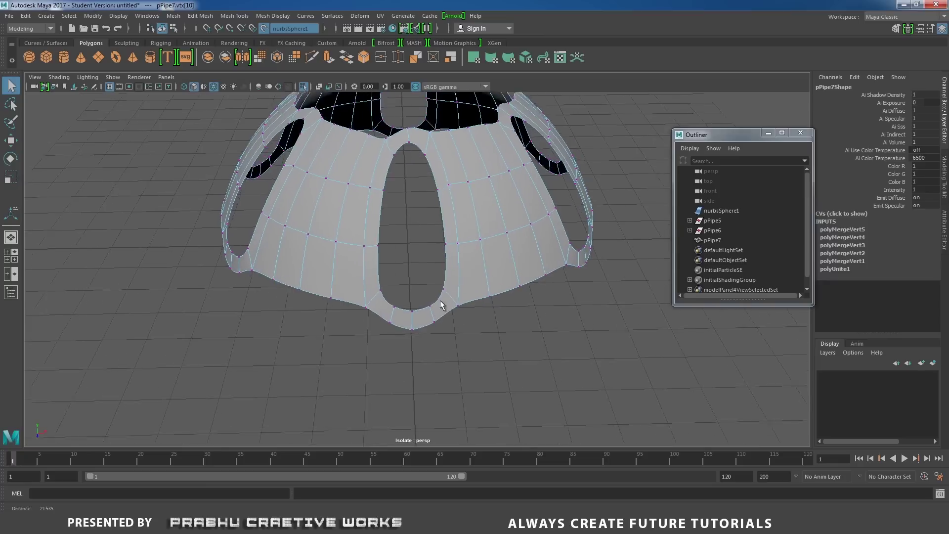
{"action": "scroll", "coordinate": [440, 301], "scroll_direction": "up", "scroll_amount": 2}
{"action": "left_click_drag", "start_coordinate": [439, 253], "coordinate": [449, 231], "text": "alt"}
{"action": "scroll", "coordinate": [539, 304], "scroll_direction": "up", "scroll_amount": 4}
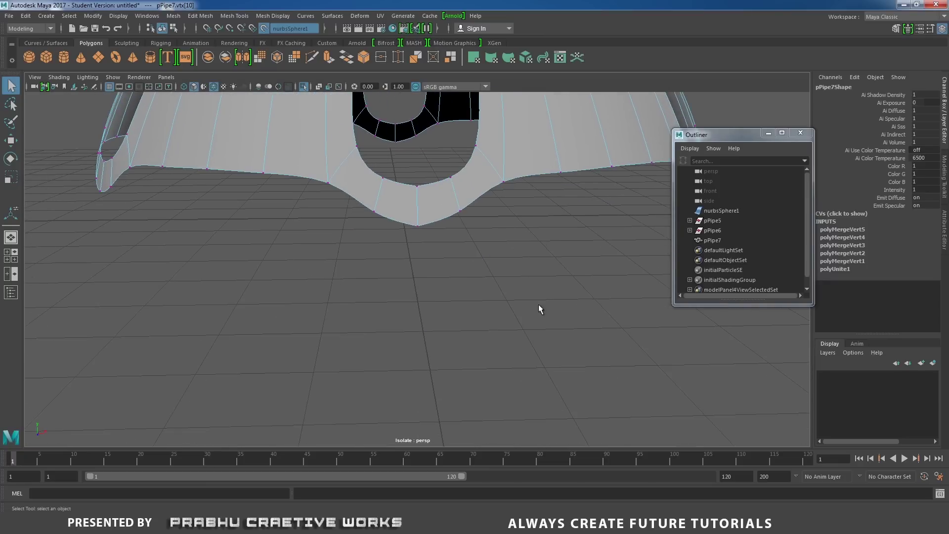
{"action": "right_click_drag", "start_coordinate": [491, 174], "coordinate": [540, 144]}
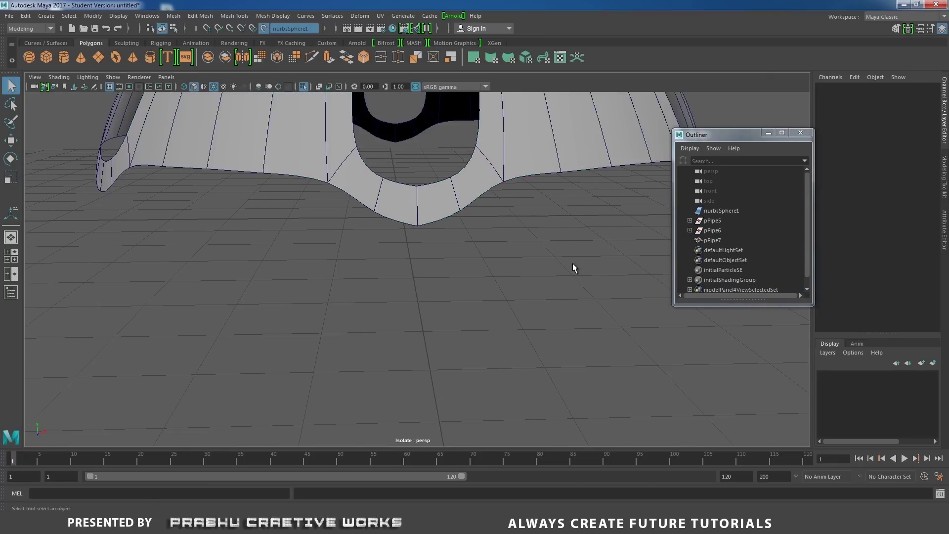
{"action": "left_click_drag", "start_coordinate": [572, 264], "coordinate": [320, 276], "text": "alt"}
{"action": "scroll", "coordinate": [321, 276], "scroll_direction": "down", "scroll_amount": 4}
{"action": "scroll", "coordinate": [465, 378], "scroll_direction": "up", "scroll_amount": 4}
{"action": "left_click", "coordinate": [422, 313]}
{"action": "scroll", "coordinate": [521, 385], "scroll_direction": "up", "scroll_amount": 5}
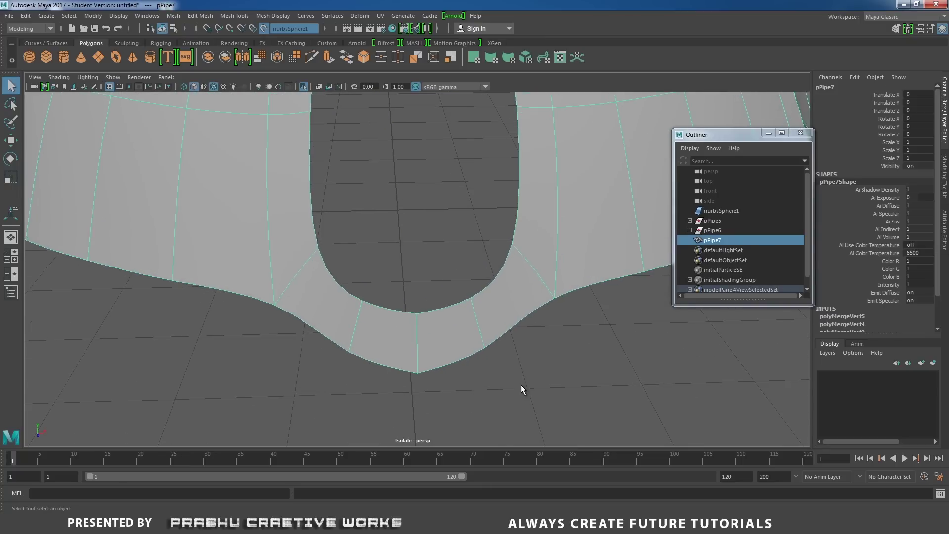
{"action": "left_click_drag", "start_coordinate": [530, 393], "coordinate": [425, 232], "text": "alt"}
{"action": "right_click_drag", "start_coordinate": [403, 225], "coordinate": [367, 227]}
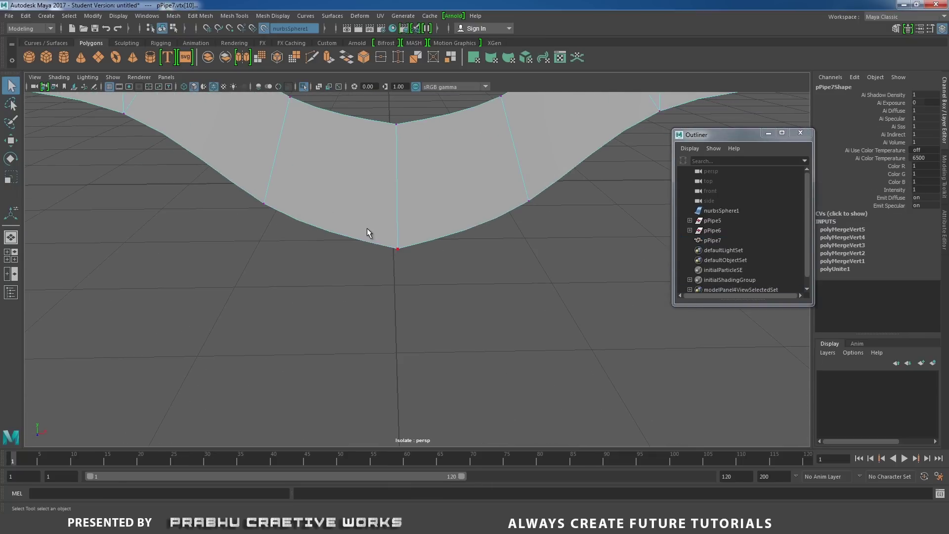
{"action": "right_click_drag", "start_coordinate": [413, 276], "coordinate": [423, 206], "text": "shift"}
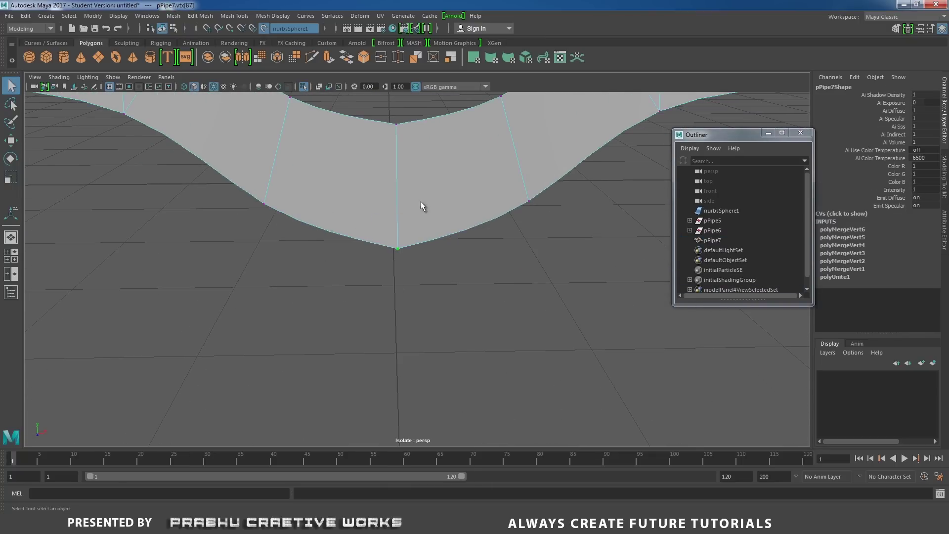
{"action": "right_click_drag", "start_coordinate": [415, 167], "coordinate": [419, 108], "text": "shift"}
Merge the two seam vertex pairs at the lower end of the remaining seam slot and return to object mode
{"action": "scroll", "coordinate": [219, 162], "scroll_direction": "down", "scroll_amount": 3}
{"action": "right_click_drag", "start_coordinate": [219, 162], "coordinate": [198, 148], "text": "alt"}
{"action": "middle_click_drag", "start_coordinate": [321, 213], "coordinate": [297, 271], "text": "alt"}
{"action": "left_click_drag", "start_coordinate": [297, 272], "coordinate": [284, 304], "text": "alt"}
{"action": "left_click_drag", "start_coordinate": [526, 288], "coordinate": [426, 297], "text": "alt"}
{"action": "right_click_drag", "start_coordinate": [426, 297], "coordinate": [530, 393], "text": "alt"}
{"action": "left_click_drag", "start_coordinate": [460, 330], "coordinate": [478, 364]}
{"action": "right_click_drag", "start_coordinate": [479, 363], "coordinate": [475, 290], "text": "shift"}
{"action": "right_click_drag", "start_coordinate": [479, 411], "coordinate": [300, 303], "text": "shift"}
{"action": "left_click_drag", "start_coordinate": [524, 262], "coordinate": [463, 275], "text": "alt"}
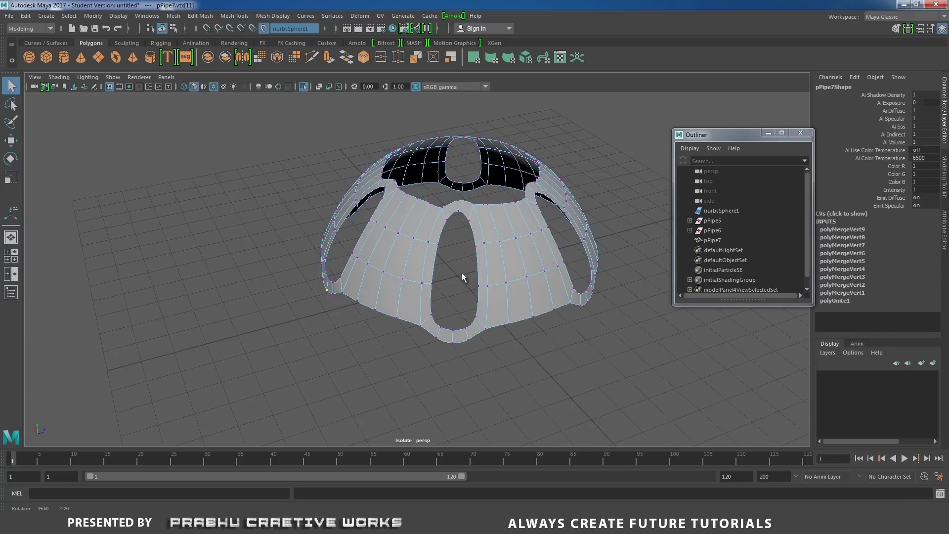
{"action": "right_click_drag", "start_coordinate": [485, 195], "coordinate": [533, 180]}
Check the slot layout in the toy ball reference photo in Windows Photo Viewer, then return to Maya and clear the selection
{"action": "left_click_drag", "start_coordinate": [466, 208], "coordinate": [453, 259], "text": "alt"}
{"action": "left_click", "coordinate": [386, 524]}
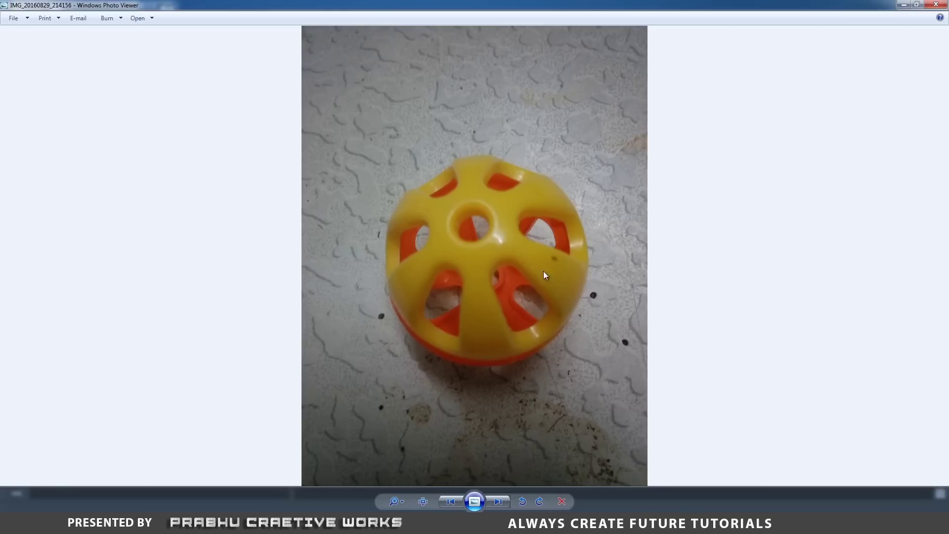
{"action": "left_click", "coordinate": [386, 524]}
{"action": "left_click_drag", "start_coordinate": [509, 360], "coordinate": [406, 203], "text": "alt"}
{"action": "left_click", "coordinate": [485, 351]}
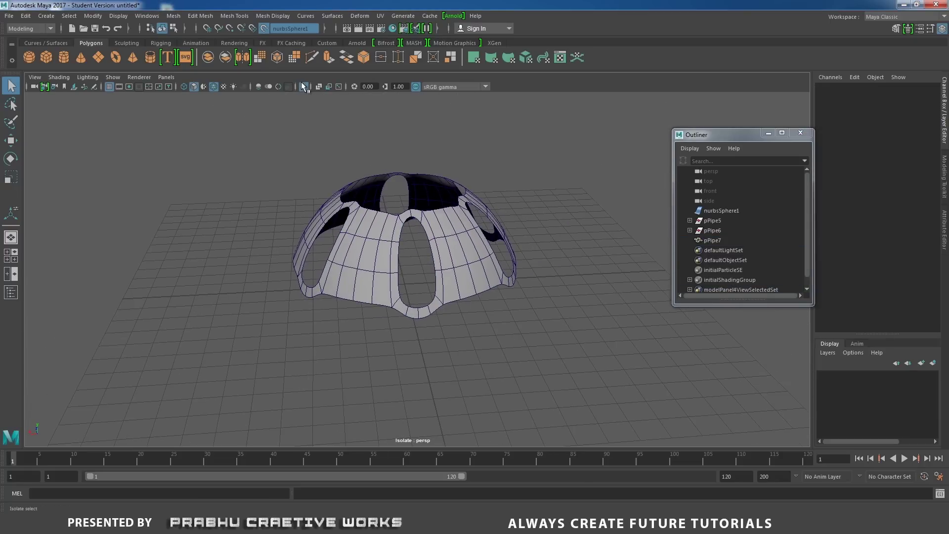
Turn off the isolated display of the slotted mesh and select the mesh over the live NURBS sphere
{"action": "left_click", "coordinate": [302, 86]}
{"action": "scroll", "coordinate": [495, 262], "scroll_direction": "up", "scroll_amount": 5}
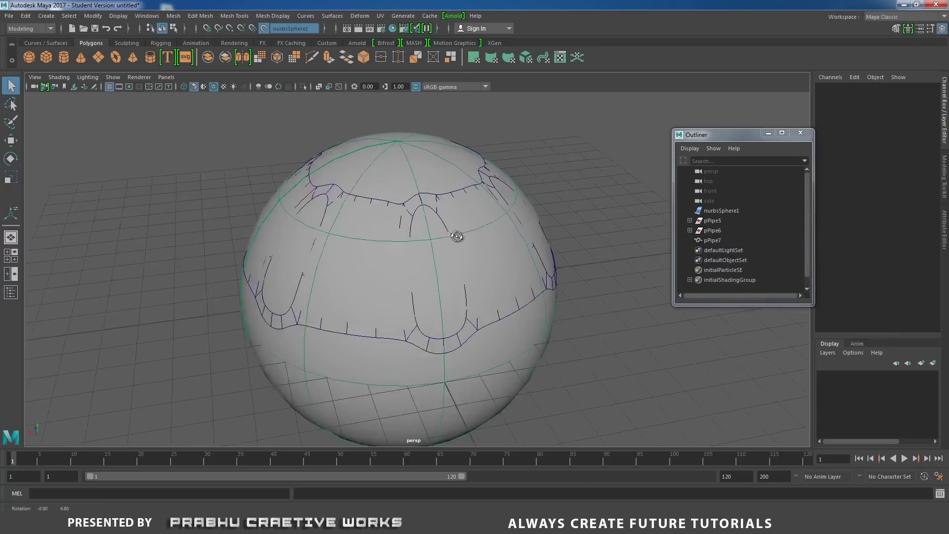
{"action": "left_click", "coordinate": [409, 232]}
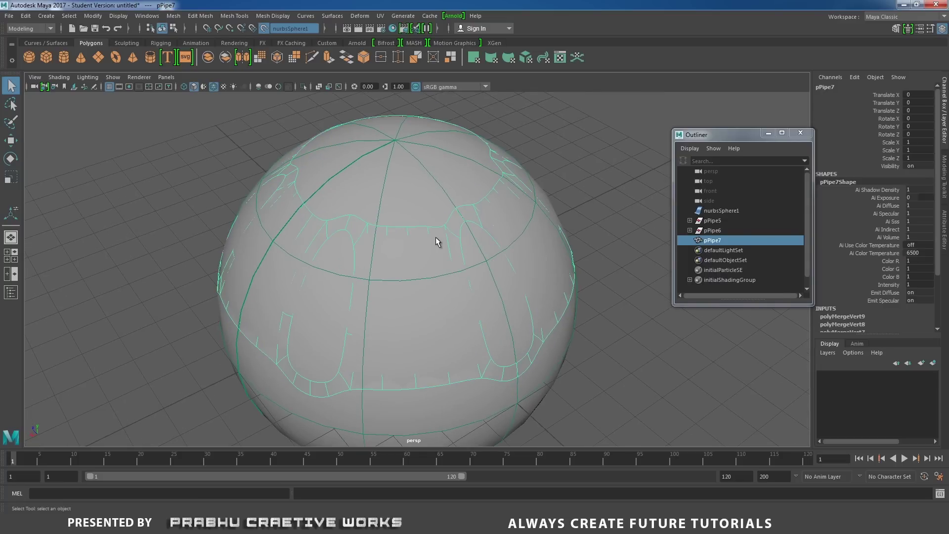
{"action": "left_click_drag", "start_coordinate": [435, 237], "coordinate": [445, 267], "text": "alt"}
{"action": "left_click", "coordinate": [204, 239]}
{"action": "left_click", "coordinate": [309, 268]}
{"action": "right_click", "coordinate": [366, 240]}
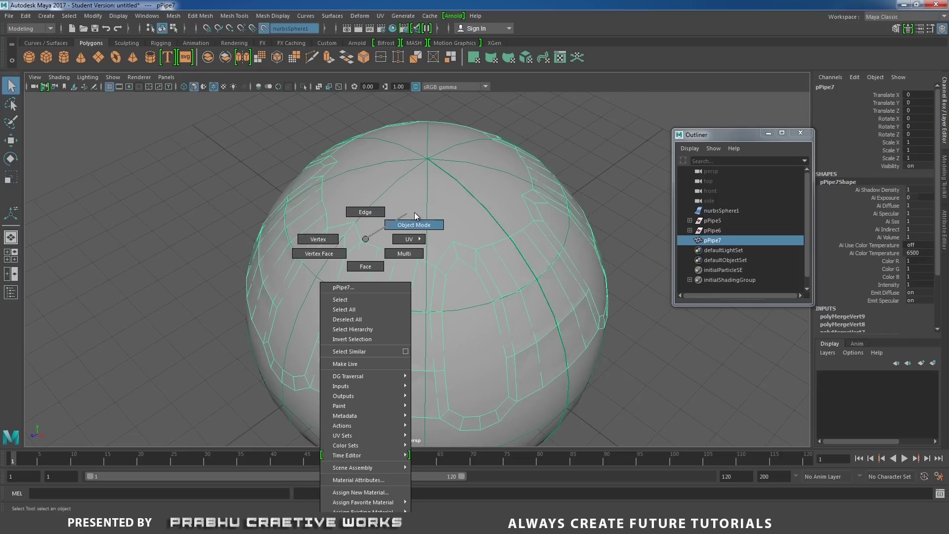
{"action": "right_click_drag", "start_coordinate": [414, 215], "coordinate": [407, 220]}
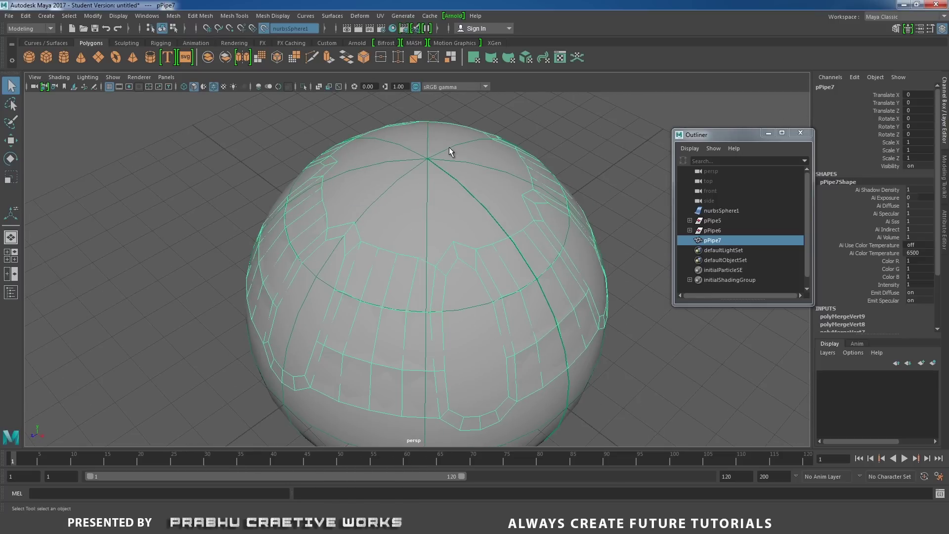
{"action": "left_click_drag", "start_coordinate": [399, 214], "coordinate": [476, 239], "text": "alt"}
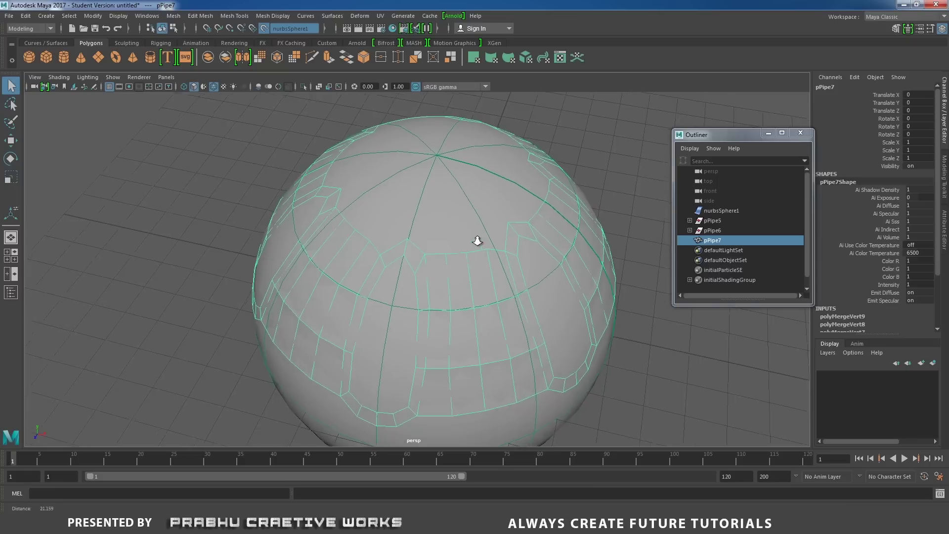
{"action": "scroll", "coordinate": [477, 239], "scroll_direction": "up", "scroll_amount": 1}
Examine the edges along the slotted mesh's upper border around the sphere's pole, then return to object mode and clear the selection
{"action": "right_click_drag", "start_coordinate": [321, 251], "coordinate": [322, 214]}
{"action": "left_click_drag", "start_coordinate": [380, 253], "coordinate": [409, 240], "text": "alt"}
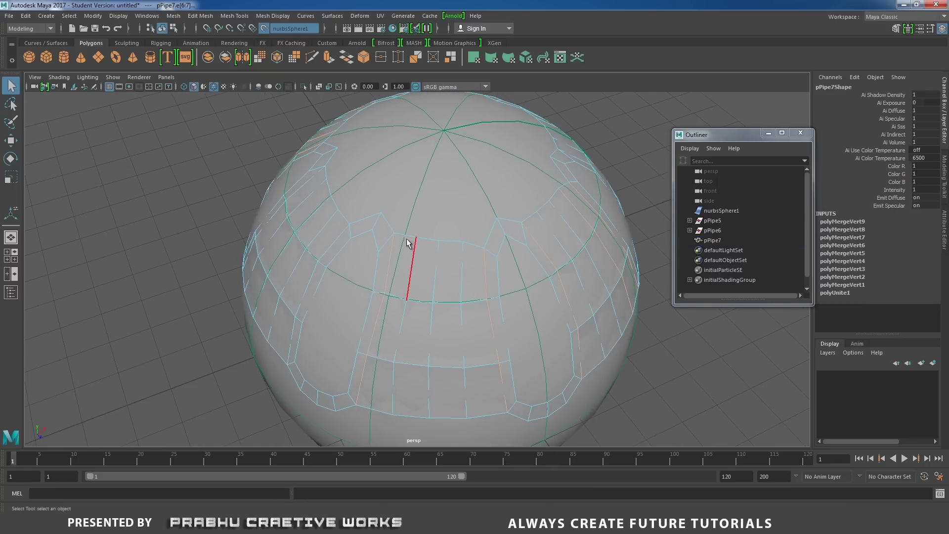
{"action": "left_click", "coordinate": [405, 237]}
{"action": "left_click", "coordinate": [389, 227], "text": "shift"}
{"action": "left_click", "coordinate": [370, 216], "text": "shift"}
{"action": "left_click", "coordinate": [328, 182], "text": "shift"}
{"action": "left_click_drag", "start_coordinate": [354, 171], "coordinate": [357, 212], "text": "alt"}
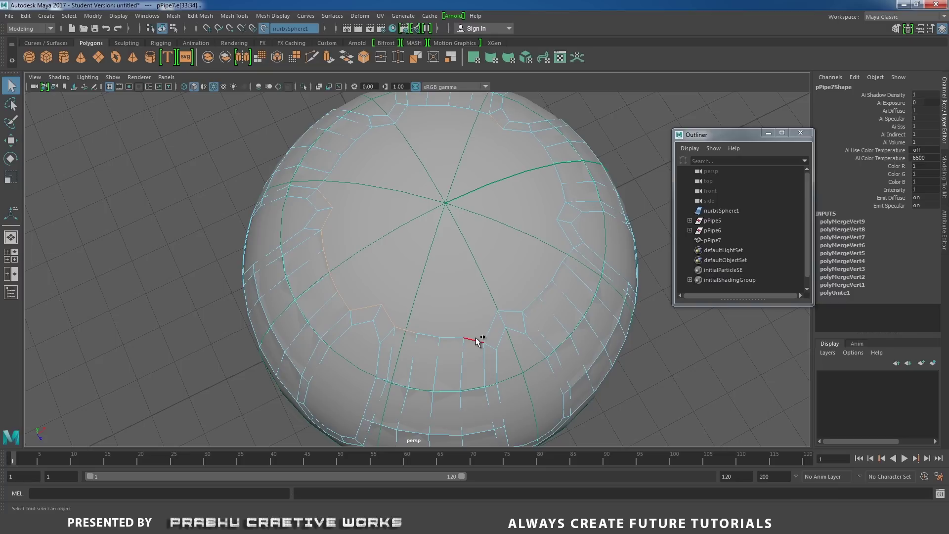
{"action": "right_click_drag", "start_coordinate": [488, 328], "coordinate": [322, 252], "text": "alt"}
{"action": "left_click_drag", "start_coordinate": [321, 252], "coordinate": [323, 203], "text": "alt"}
{"action": "right_click_drag", "start_coordinate": [324, 203], "coordinate": [487, 232], "text": "alt"}
{"action": "left_click_drag", "start_coordinate": [437, 263], "coordinate": [568, 178], "text": "alt"}
{"action": "left_click", "coordinate": [568, 179]}
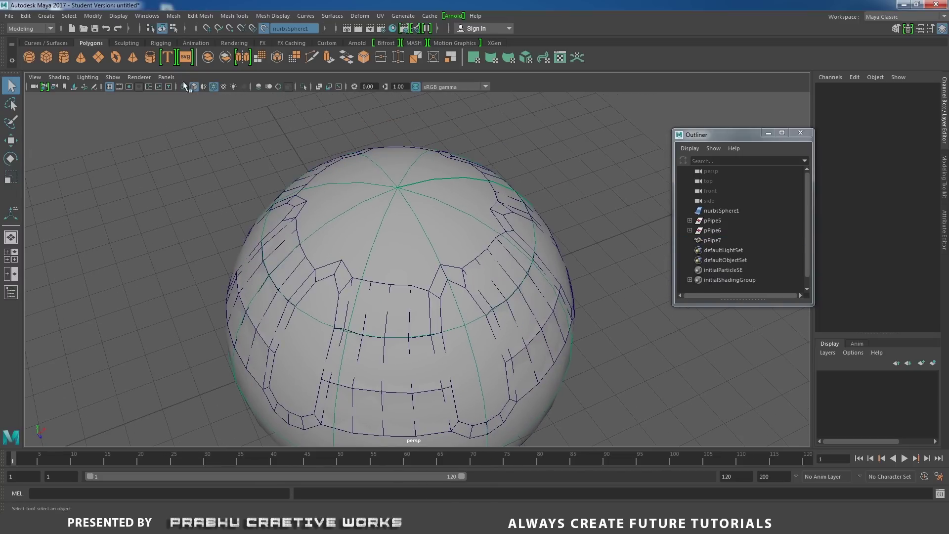
Create a polygon pipe and move it up above the sphere's pole to Translate Y 5.467
{"action": "left_click", "coordinate": [151, 57]}
{"action": "scroll", "coordinate": [372, 167], "scroll_direction": "down", "scroll_amount": 3}
{"action": "left_click_drag", "start_coordinate": [372, 167], "coordinate": [400, 198], "text": "alt"}
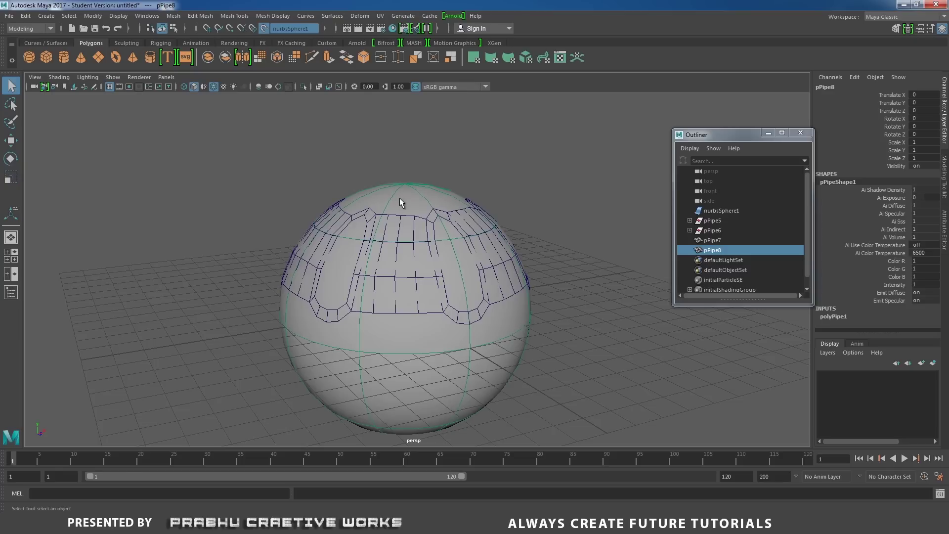
{"action": "key", "text": "w"}
{"action": "left_click_drag", "start_coordinate": [411, 246], "coordinate": [418, 120]}
{"action": "left_click_drag", "start_coordinate": [420, 129], "coordinate": [432, 183], "text": "alt"}
{"action": "right_click_drag", "start_coordinate": [431, 183], "coordinate": [490, 203], "text": "alt"}
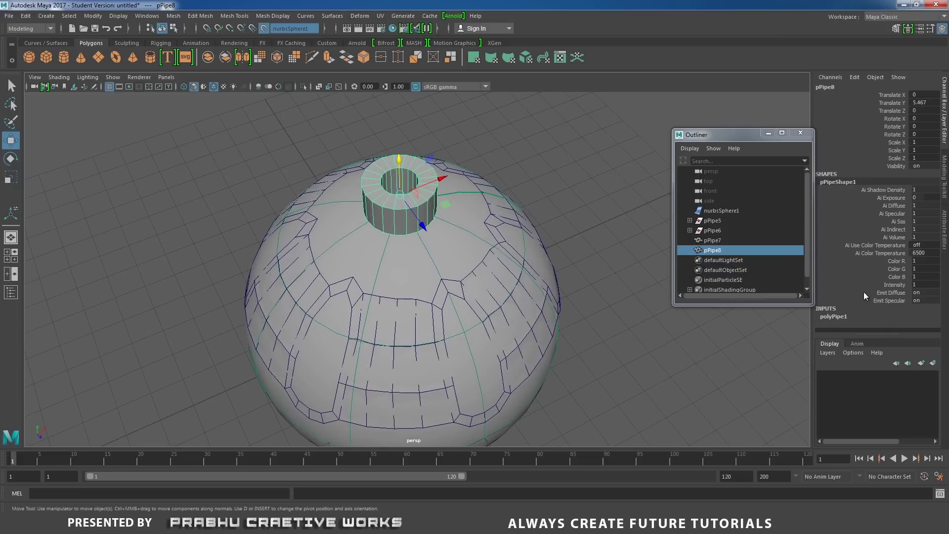
Set the new pipe's thickness to 0.3 and scale it down uniformly to about 0.611
{"action": "left_click", "coordinate": [844, 317]}
{"action": "scroll", "coordinate": [942, 296], "scroll_direction": "down", "scroll_amount": 3}
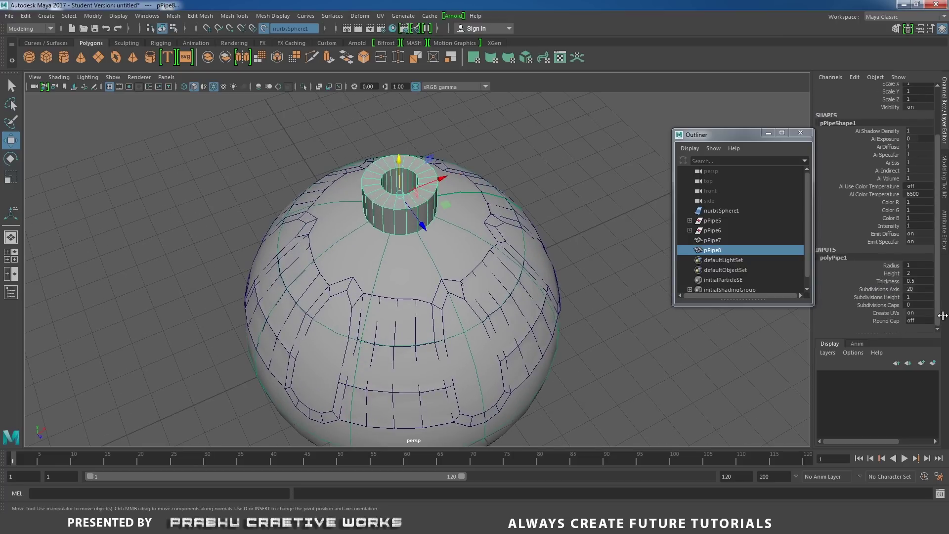
{"action": "left_click", "coordinate": [920, 281]}
{"action": "type", "text": "0.3"}
{"action": "key", "text": "Return"}
{"action": "left_click_drag", "start_coordinate": [539, 201], "coordinate": [515, 199], "text": "alt"}
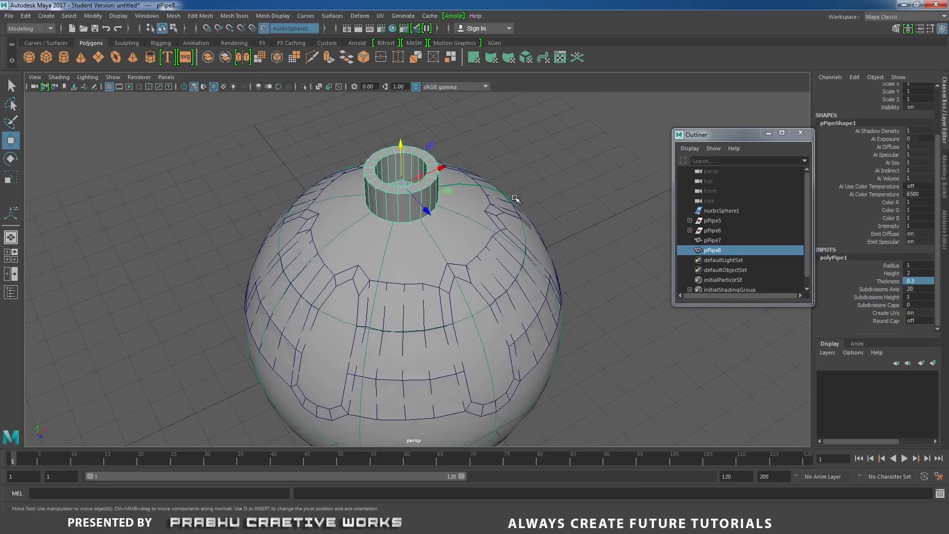
{"action": "key", "text": "r"}
{"action": "left_click_drag", "start_coordinate": [404, 184], "coordinate": [411, 143]}
{"action": "right_click_drag", "start_coordinate": [521, 141], "coordinate": [523, 160]}
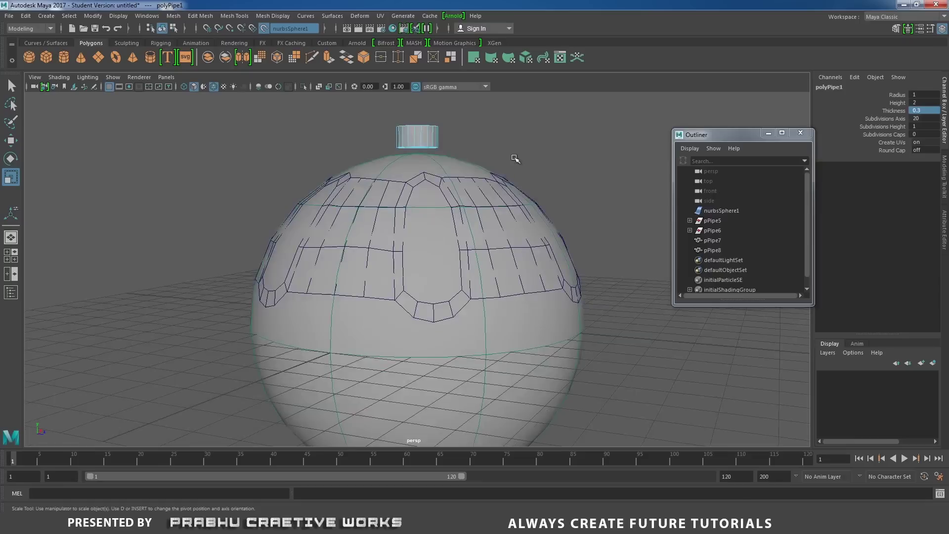
{"action": "left_click_drag", "start_coordinate": [386, 141], "coordinate": [477, 163]}
{"action": "left_click", "coordinate": [483, 154]}
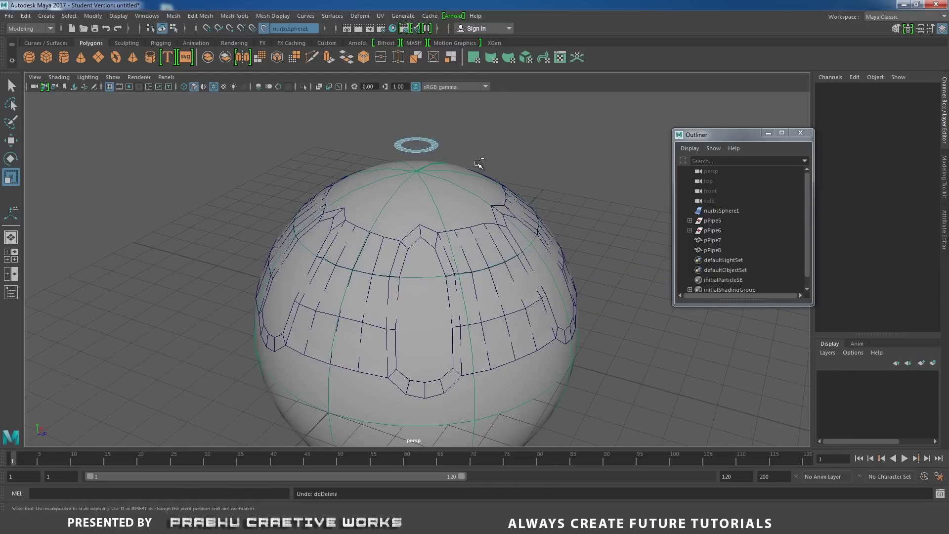
{"action": "key", "text": "ctrl+z"}
{"action": "key", "text": "ctrl+z"}
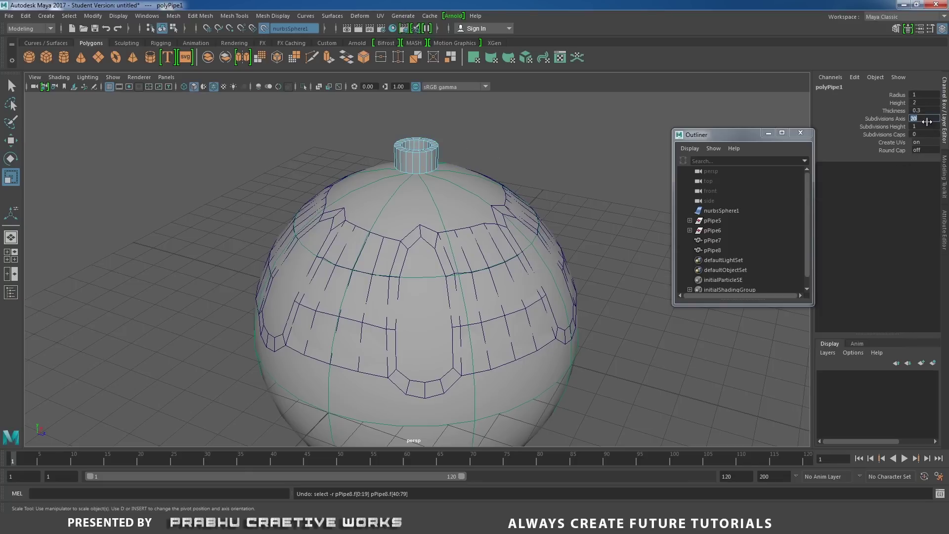
Set the pipe's Subdivisions Axis to 36 and delete all its faces except one flat end ring
{"action": "type", "text": "6"}
{"action": "key", "text": "Return"}
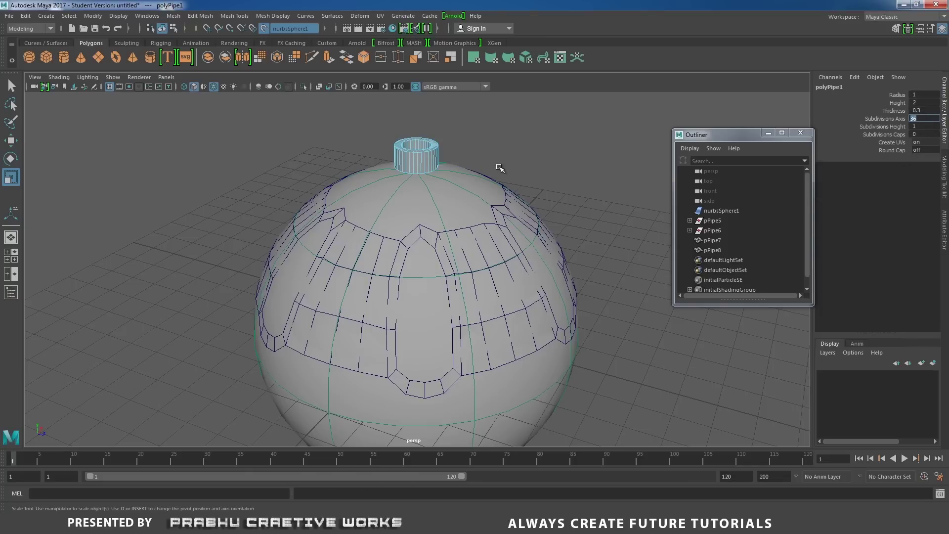
{"action": "left_click_drag", "start_coordinate": [500, 168], "coordinate": [443, 145], "text": "alt"}
{"action": "right_click_drag", "start_coordinate": [443, 143], "coordinate": [440, 168]}
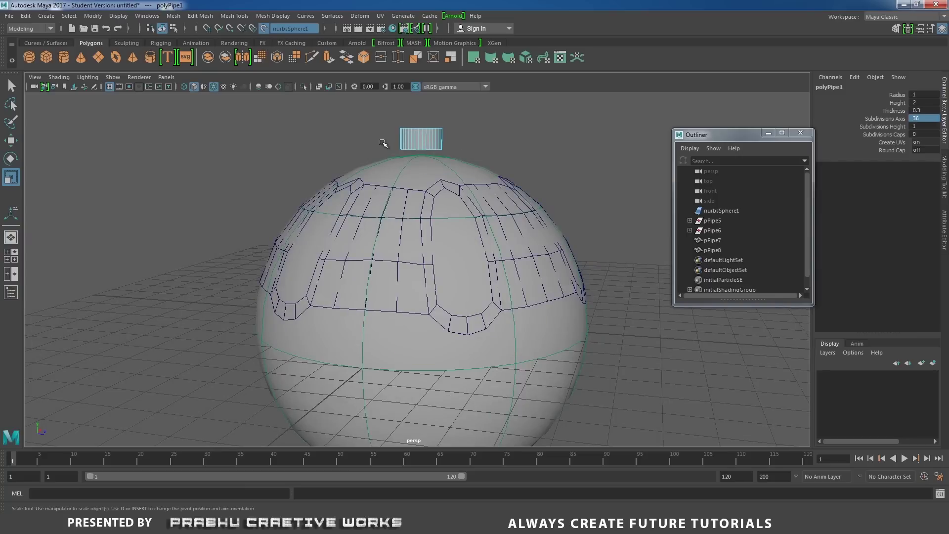
{"action": "left_click_drag", "start_coordinate": [381, 141], "coordinate": [474, 177]}
{"action": "left_click", "coordinate": [523, 160]}
{"action": "right_click_drag", "start_coordinate": [439, 143], "coordinate": [482, 128]}
{"action": "left_click_drag", "start_coordinate": [482, 130], "coordinate": [467, 153], "text": "alt"}
{"action": "left_click", "coordinate": [455, 149]}
{"action": "left_click", "coordinate": [438, 152]}
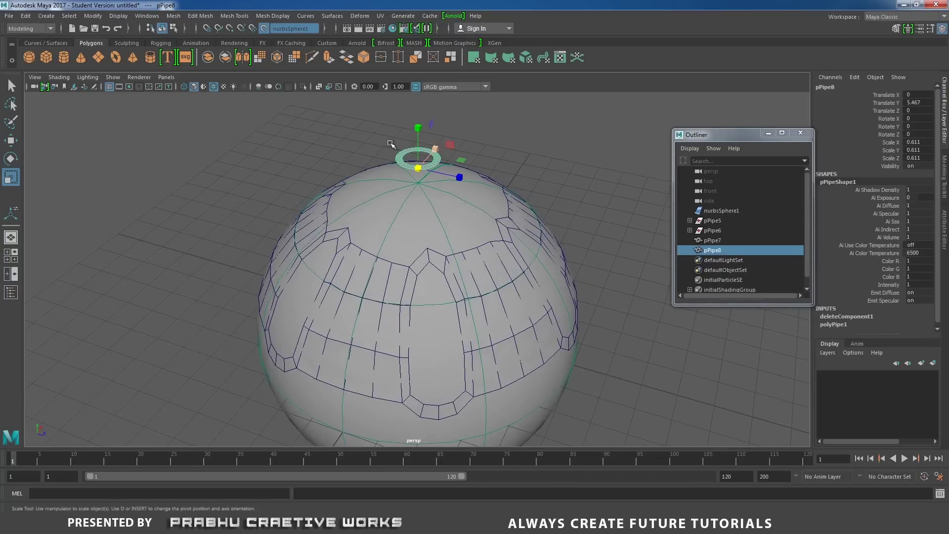
Conform the flat ring to the live NURBS sphere at its pole
{"action": "left_click", "coordinate": [174, 17]}
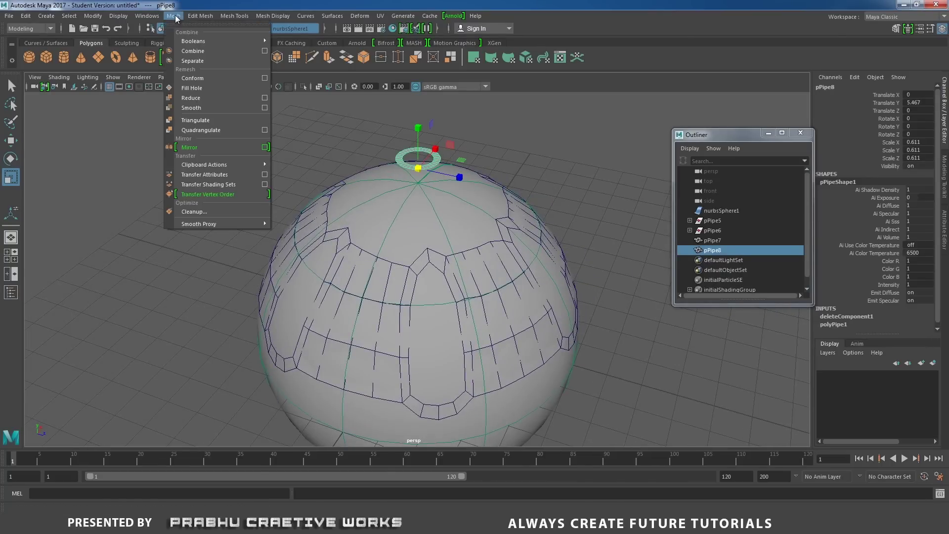
{"action": "left_click", "coordinate": [205, 78]}
{"action": "scroll", "coordinate": [278, 140], "scroll_direction": "up", "scroll_amount": 4}
{"action": "left_click_drag", "start_coordinate": [391, 125], "coordinate": [421, 142], "text": "alt"}
{"action": "scroll", "coordinate": [440, 142], "scroll_direction": "up", "scroll_amount": 2}
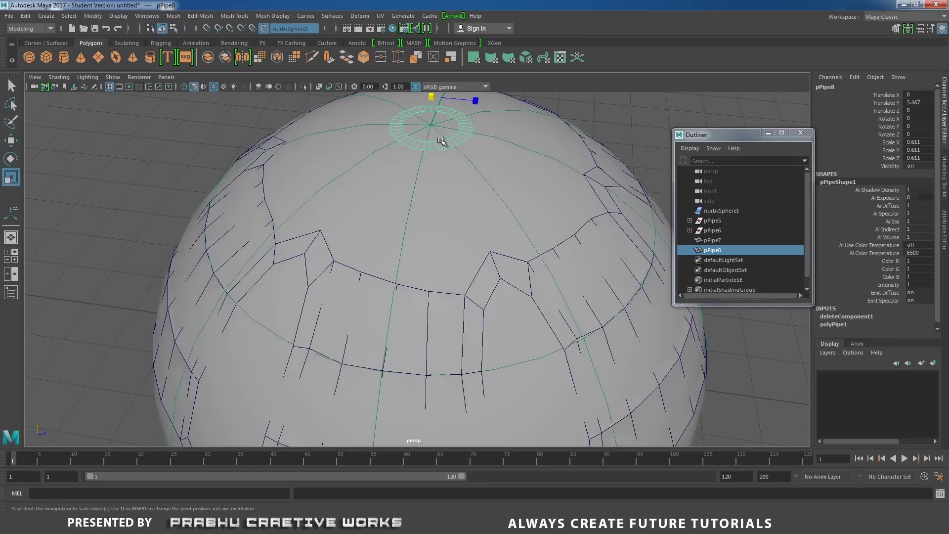
Combine the ring with the slotted mesh and delete the combined mesh's construction history
{"action": "right_click_drag", "start_coordinate": [440, 140], "coordinate": [463, 135]}
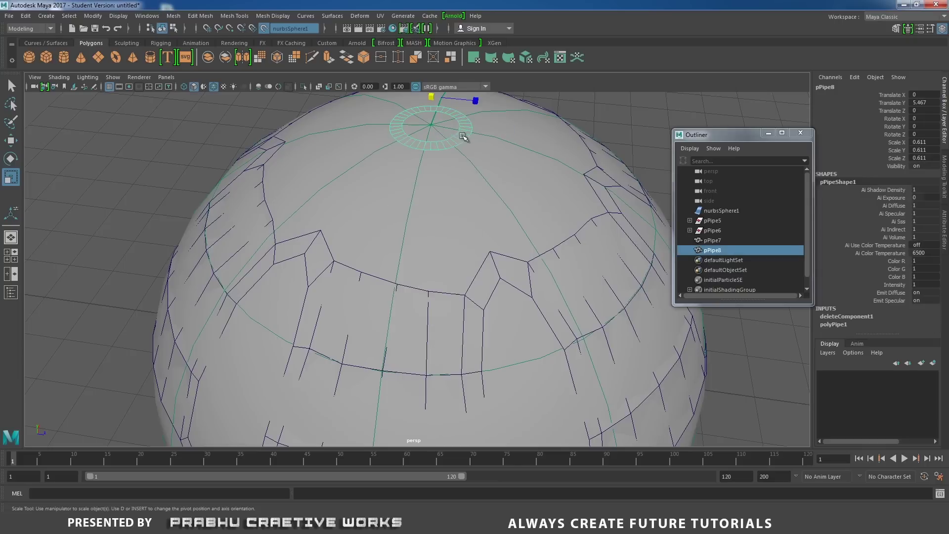
{"action": "left_click", "coordinate": [392, 282], "text": "shift"}
{"action": "right_click_drag", "start_coordinate": [513, 286], "coordinate": [397, 252], "text": "alt"}
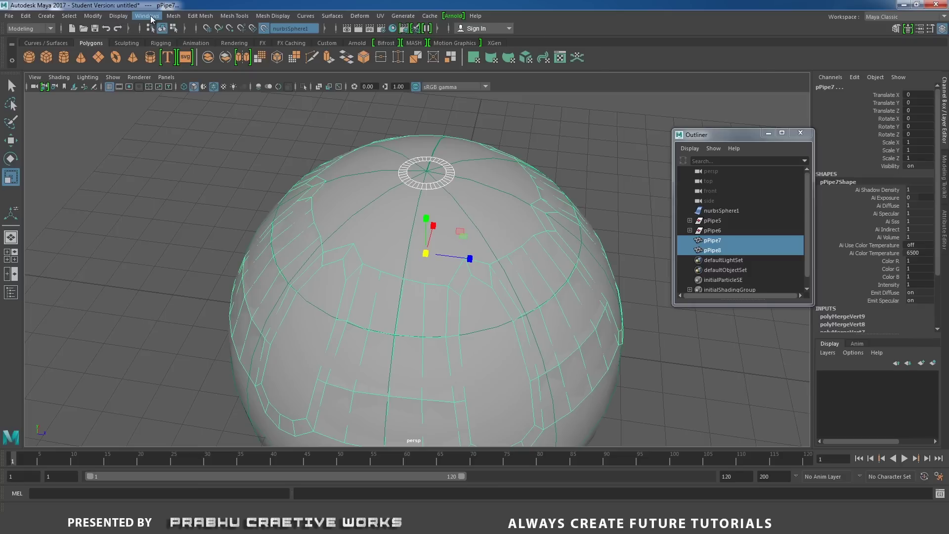
{"action": "left_click", "coordinate": [173, 15]}
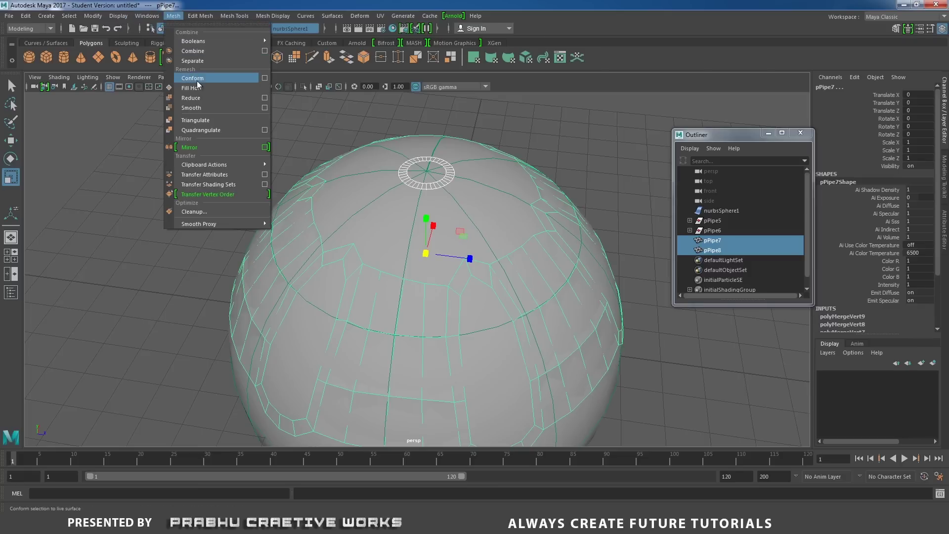
{"action": "left_click", "coordinate": [194, 51]}
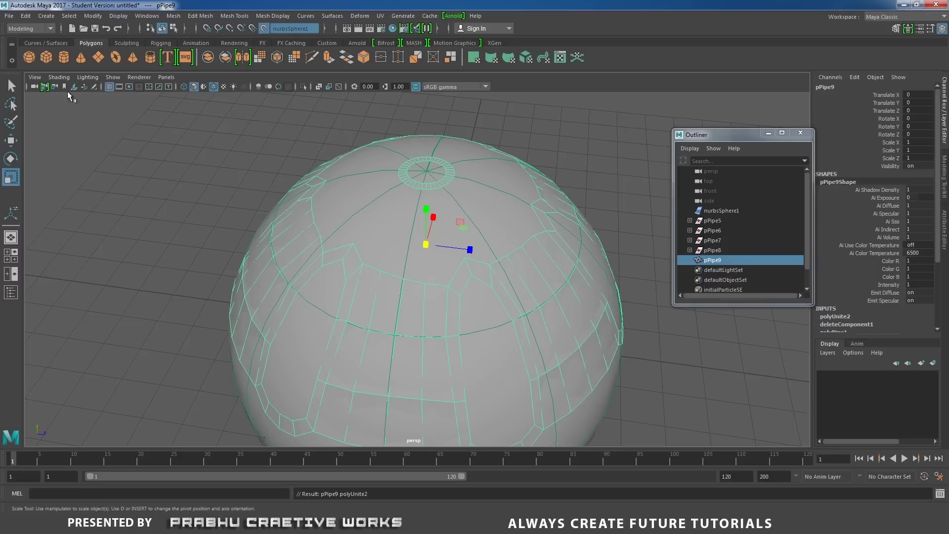
{"action": "left_click", "coordinate": [25, 15]}
{"action": "mouse_move", "coordinate": [54, 138]}
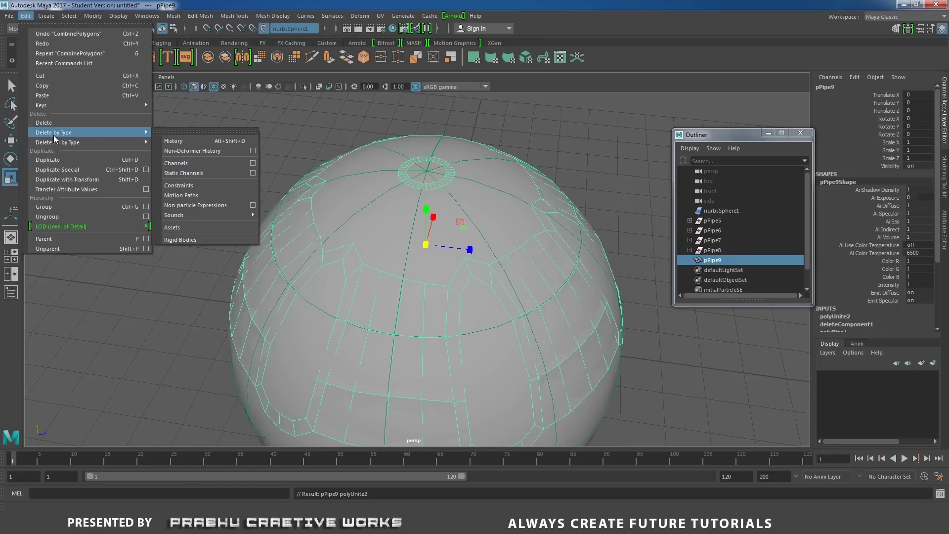
{"action": "left_click", "coordinate": [186, 141]}
Bridge the slotted mesh's upper border edges to the ring's outer border edges with Divisions set to 1
{"action": "left_click_drag", "start_coordinate": [275, 184], "coordinate": [372, 222], "text": "alt"}
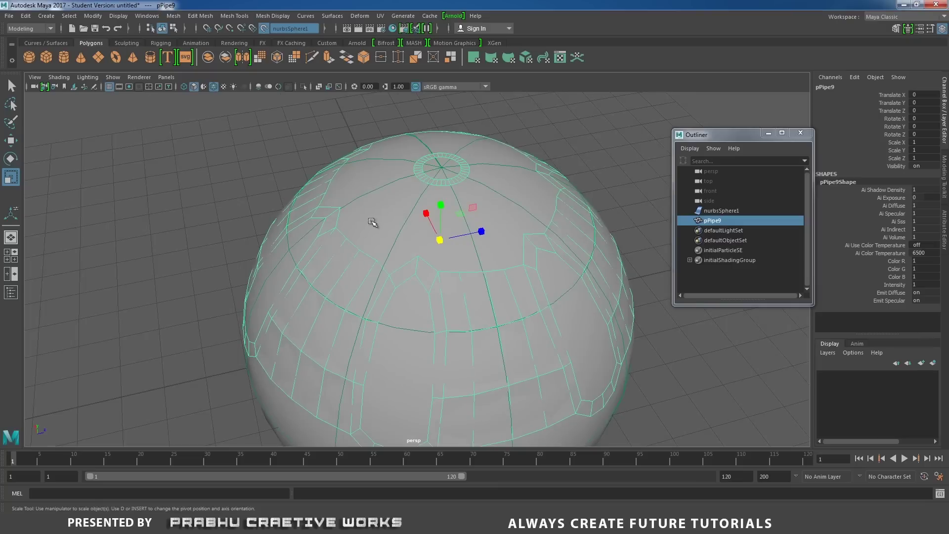
{"action": "right_click_drag", "start_coordinate": [357, 235], "coordinate": [360, 203]}
{"action": "double_click", "coordinate": [336, 233]}
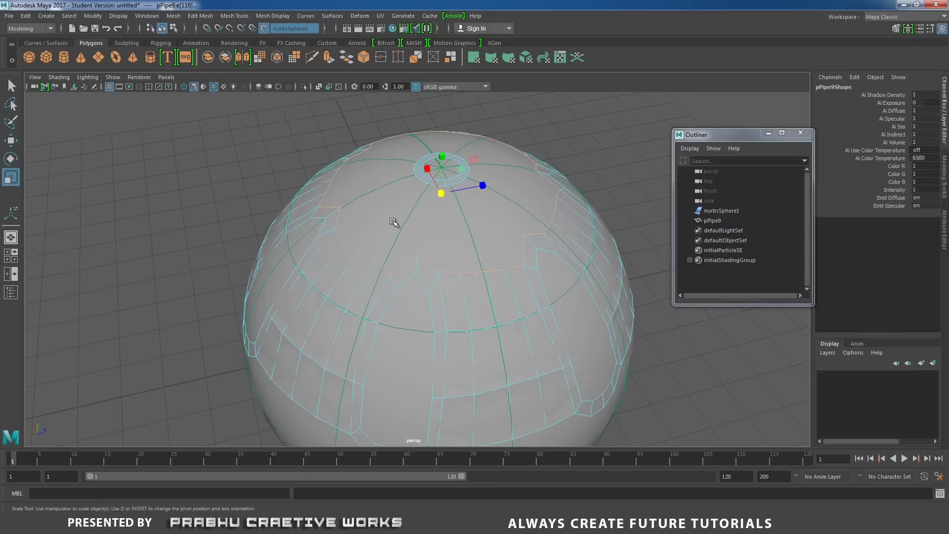
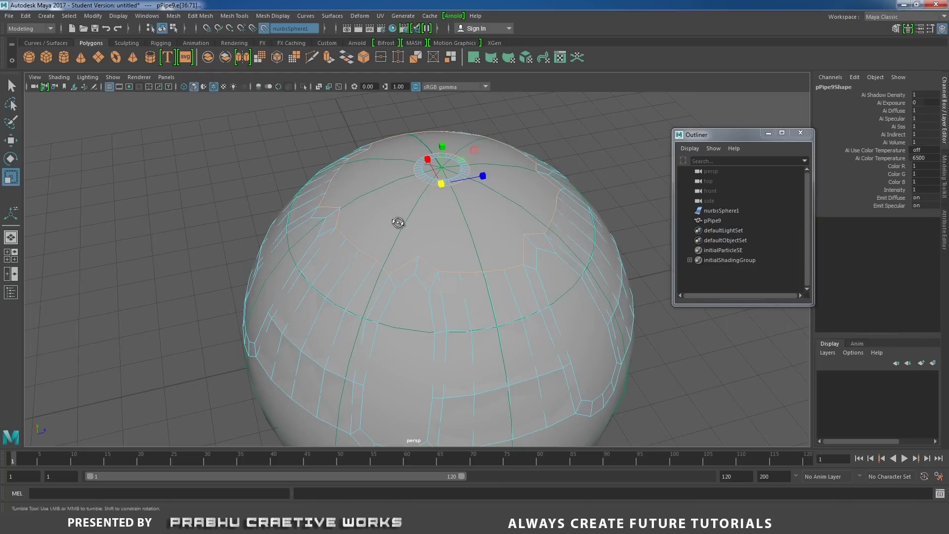
{"action": "right_click_drag", "start_coordinate": [396, 221], "coordinate": [458, 343], "text": "alt"}
{"action": "left_click_drag", "start_coordinate": [422, 248], "coordinate": [524, 265], "text": "alt"}
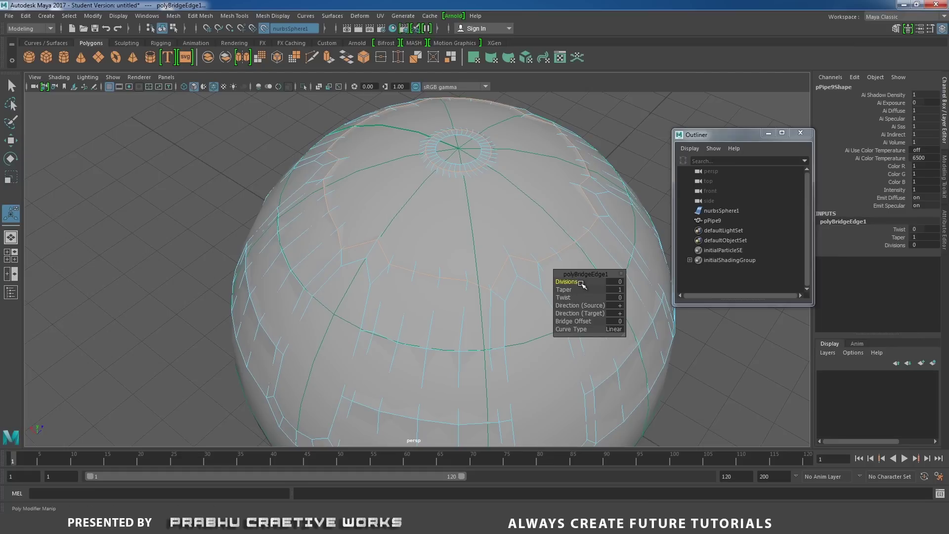
{"action": "left_click_drag", "start_coordinate": [576, 282], "coordinate": [580, 282]}
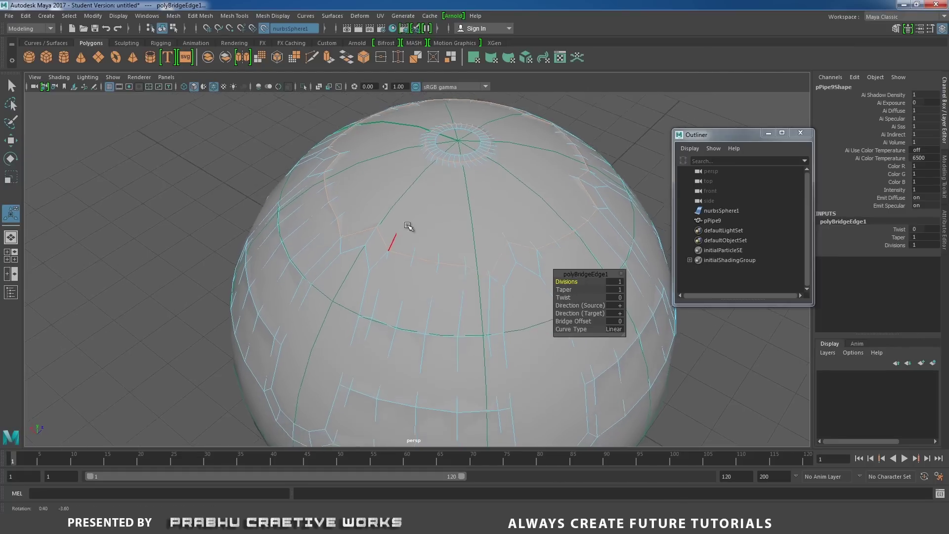
Scale the middle edge loop of the bridged faces toward the sphere surface in wireframe display, then restore shaded display
{"action": "scroll", "coordinate": [409, 227], "scroll_direction": "up", "scroll_amount": 3}
{"action": "key", "text": "4"}
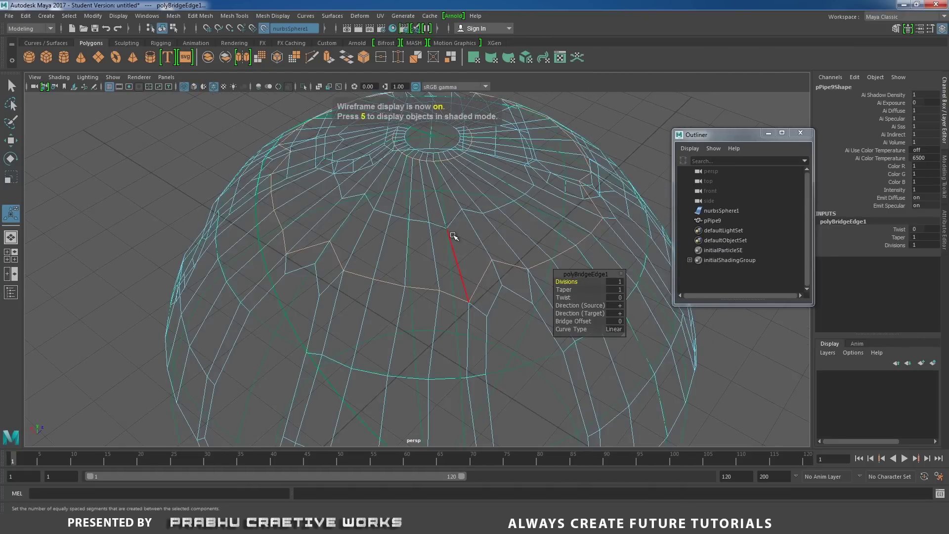
{"action": "mouse_move", "coordinate": [456, 233]}
{"action": "left_mouse_down", "text": "alt"}
{"action": "mouse_move", "coordinate": [484, 250]}
{"action": "mouse_move", "coordinate": [500, 219]}
{"action": "mouse_move", "coordinate": [388, 201]}
{"action": "mouse_move", "coordinate": [424, 226]}
{"action": "mouse_move", "coordinate": [432, 216]}
{"action": "left_mouse_up", "text": "alt"}
{"action": "left_click", "coordinate": [484, 198]}
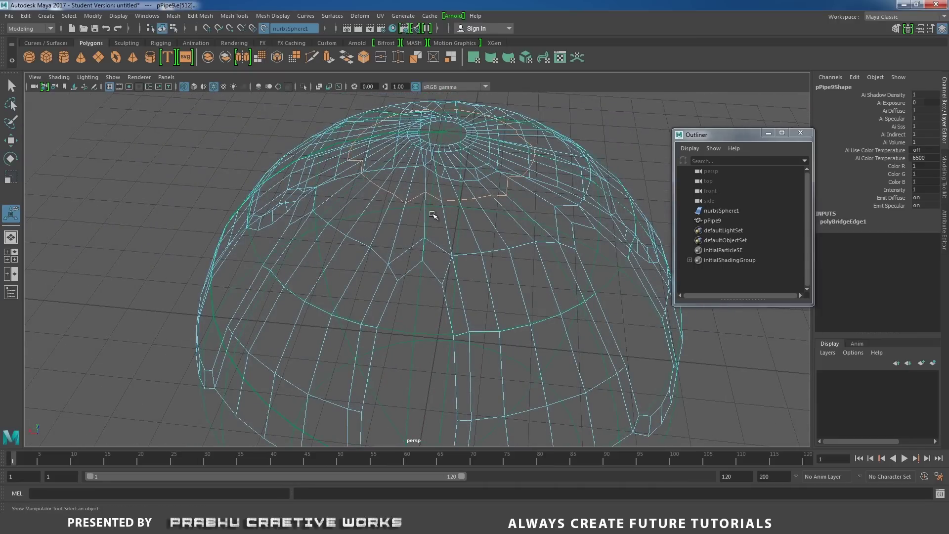
{"action": "key", "text": "r"}
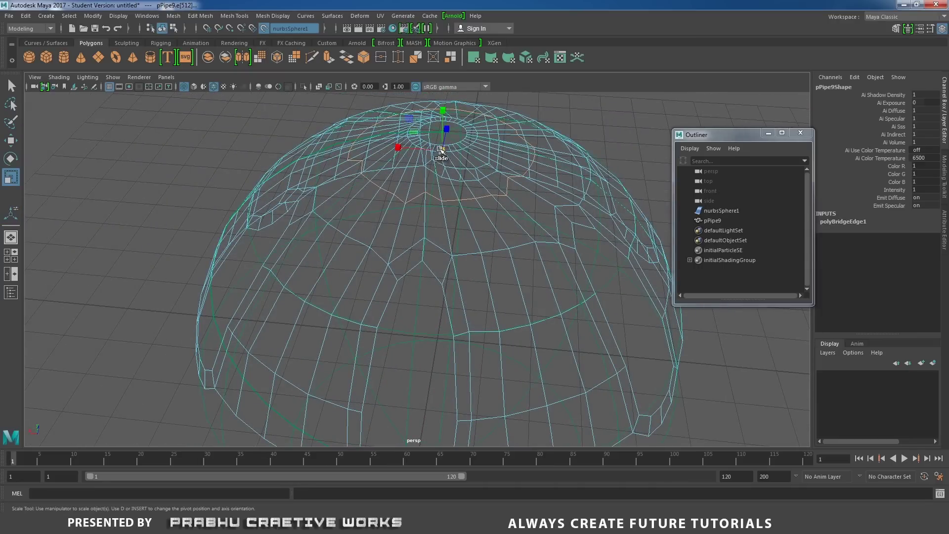
{"action": "mouse_move", "coordinate": [442, 153]}
{"action": "left_mouse_down"}
{"action": "mouse_move", "coordinate": [456, 198]}
{"action": "mouse_move", "coordinate": [429, 186]}
{"action": "mouse_move", "coordinate": [400, 229]}
{"action": "mouse_move", "coordinate": [530, 231]}
{"action": "left_mouse_up"}
{"action": "key", "text": "5"}
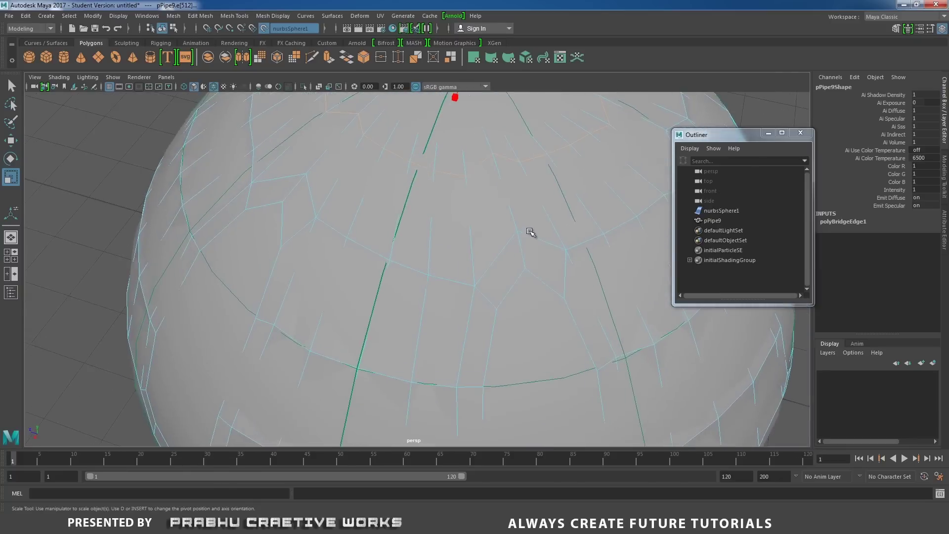
Adjust individual vertices of the bridged faces' middle edge loop with the Move tool so they rest on the live sphere
{"action": "middle_click_drag", "start_coordinate": [530, 231], "coordinate": [460, 237], "text": "alt"}
{"action": "right_click_drag", "start_coordinate": [460, 237], "coordinate": [446, 229]}
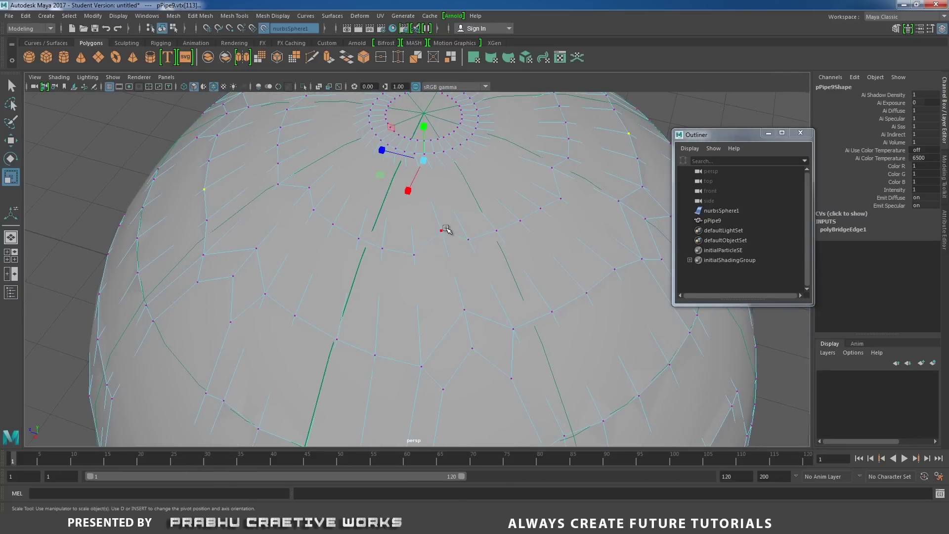
{"action": "left_click", "coordinate": [469, 239]}
{"action": "key", "text": "w"}
{"action": "left_click_drag", "start_coordinate": [437, 243], "coordinate": [469, 234], "text": "alt"}
{"action": "left_click_drag", "start_coordinate": [487, 195], "coordinate": [447, 227]}
{"action": "left_click", "coordinate": [504, 230]}
{"action": "left_click_drag", "start_coordinate": [504, 229], "coordinate": [485, 250]}
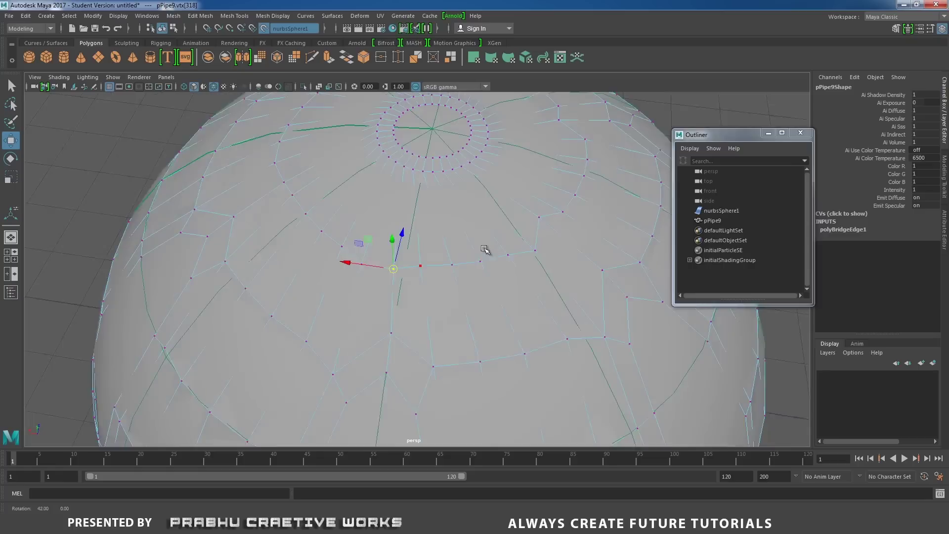
{"action": "left_click", "coordinate": [540, 221]}
{"action": "left_click_drag", "start_coordinate": [540, 221], "coordinate": [418, 120]}
{"action": "left_click", "coordinate": [568, 184]}
{"action": "left_click", "coordinate": [422, 127]}
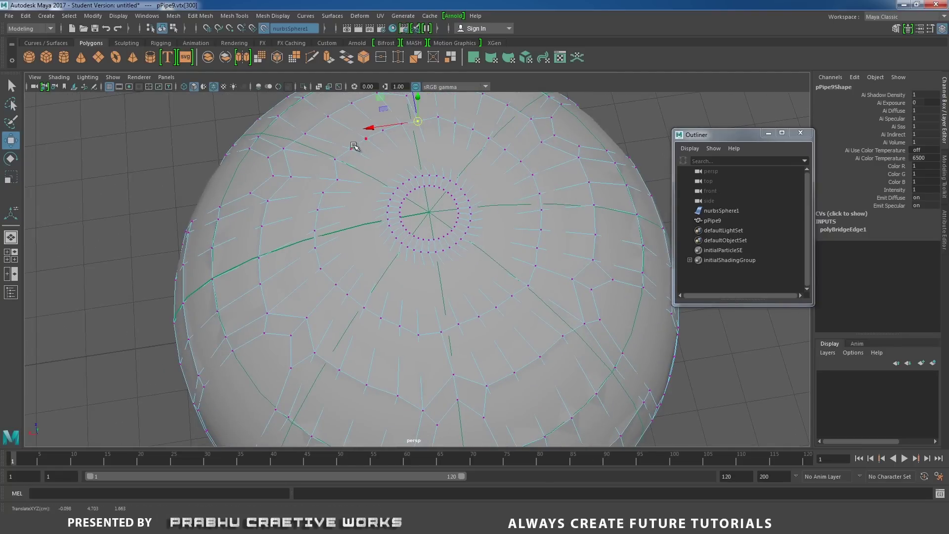
{"action": "left_click", "coordinate": [335, 159]}
{"action": "left_click", "coordinate": [339, 180]}
{"action": "left_click_drag", "start_coordinate": [339, 180], "coordinate": [412, 232]}
Insert an edge loop in the bridged faces between their middle loop and the pole ring, and scale it to fit the sphere
{"action": "right_click", "coordinate": [386, 200]}
{"action": "left_click", "coordinate": [425, 186]}
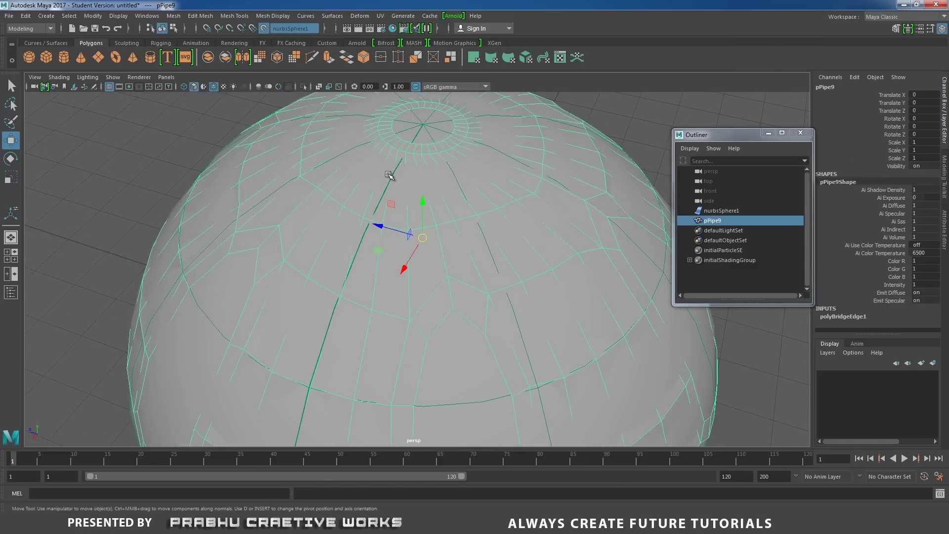
{"action": "right_click_drag", "start_coordinate": [463, 177], "coordinate": [401, 188], "text": "shift"}
{"action": "left_click", "coordinate": [390, 180]}
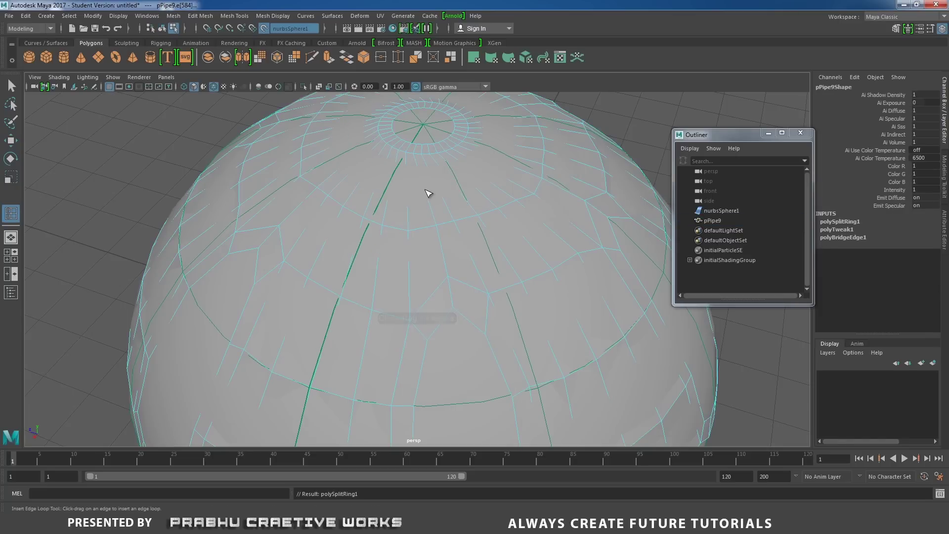
{"action": "key", "text": "r"}
{"action": "left_click_drag", "start_coordinate": [424, 141], "coordinate": [425, 131]}
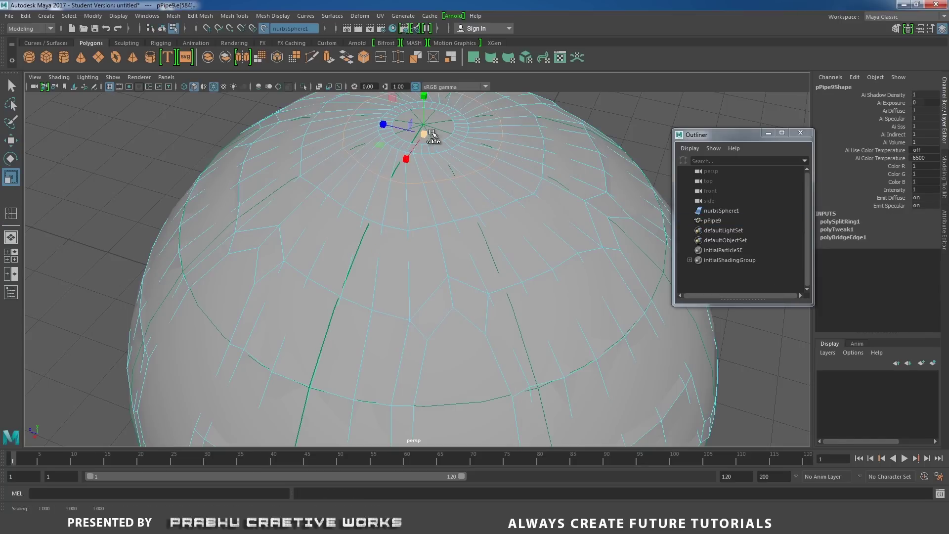
Examine the slotted mesh from all around the sphere, checking its lower border edges and the rounded slot ends
{"action": "right_click_drag", "start_coordinate": [473, 305], "coordinate": [308, 242], "text": "alt"}
{"action": "left_click_drag", "start_coordinate": [452, 282], "coordinate": [430, 226], "text": "alt"}
{"action": "middle_click_drag", "start_coordinate": [438, 267], "coordinate": [434, 216], "text": "alt"}
{"action": "left_click_drag", "start_coordinate": [391, 261], "coordinate": [400, 296], "text": "alt"}
{"action": "right_click_drag", "start_coordinate": [439, 241], "coordinate": [486, 225]}
{"action": "left_click_drag", "start_coordinate": [442, 249], "coordinate": [519, 230], "text": "alt"}
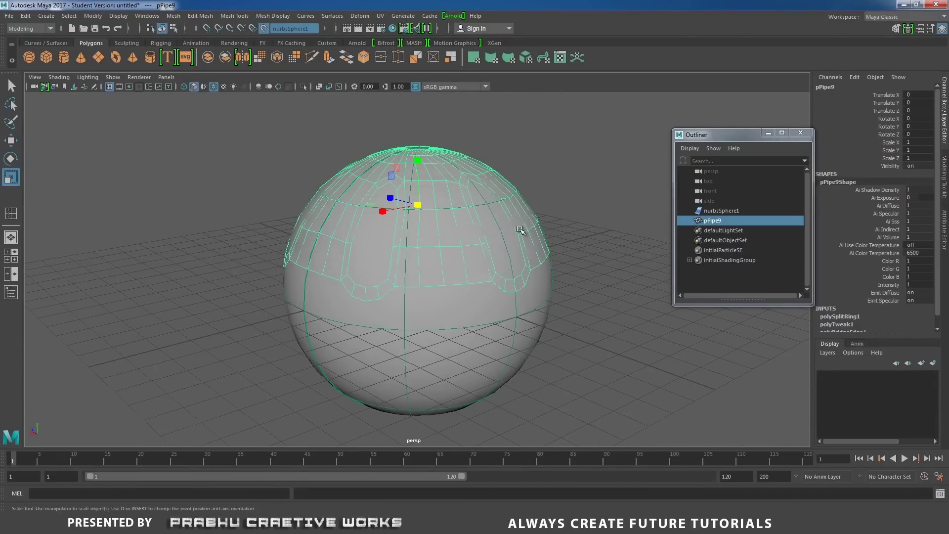
{"action": "left_click", "coordinate": [564, 230]}
{"action": "left_click_drag", "start_coordinate": [514, 279], "coordinate": [504, 305], "text": "alt"}
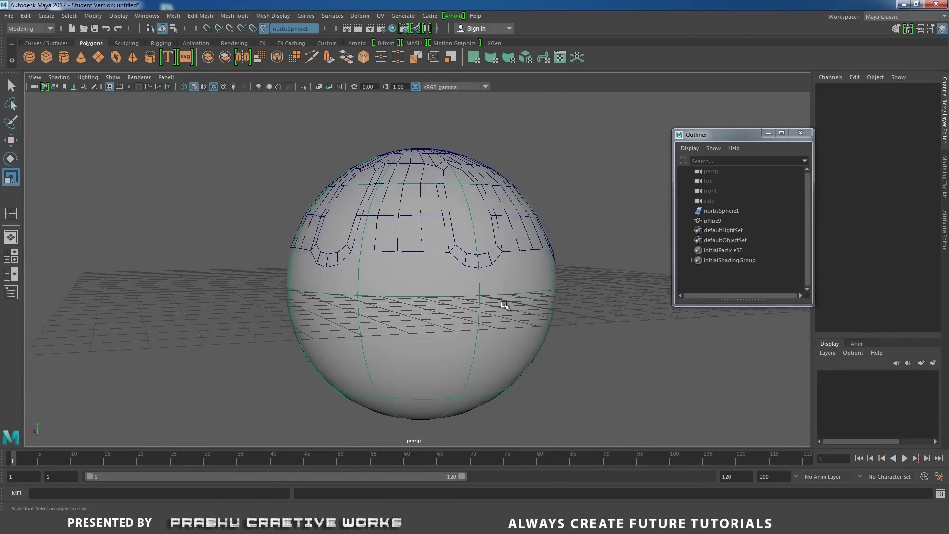
{"action": "left_click_drag", "start_coordinate": [479, 275], "coordinate": [465, 311], "text": "alt"}
{"action": "scroll", "coordinate": [460, 277], "scroll_direction": "up", "scroll_amount": 3}
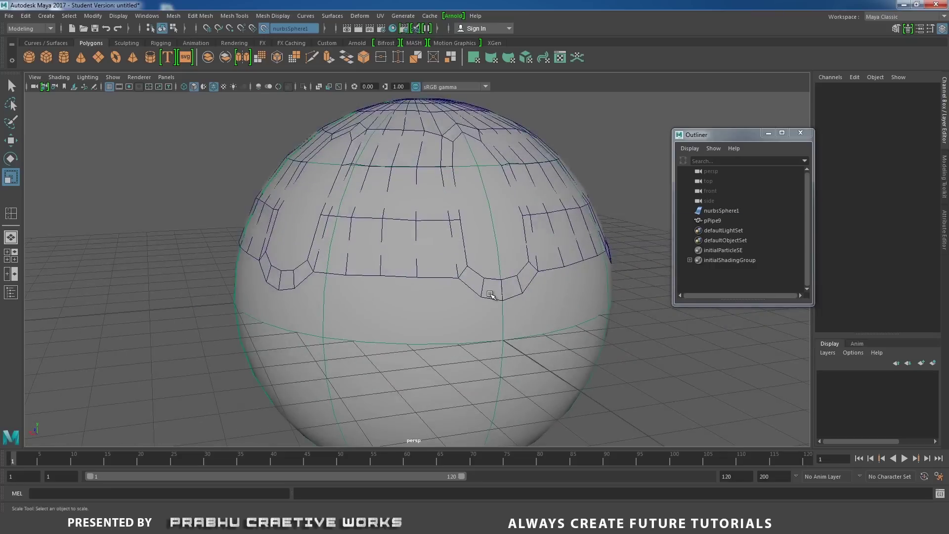
{"action": "left_click", "coordinate": [460, 278]}
{"action": "right_click_drag", "start_coordinate": [459, 239], "coordinate": [454, 221]}
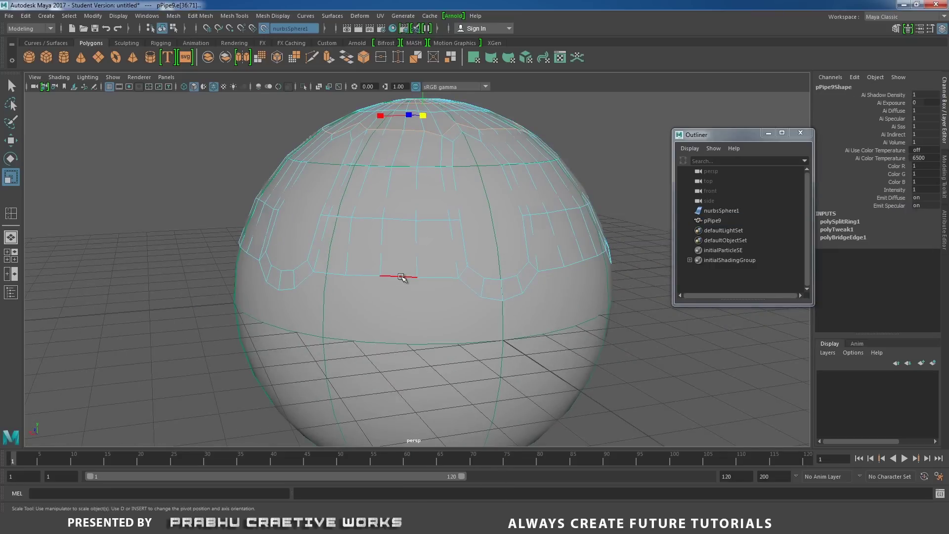
{"action": "left_click", "coordinate": [451, 280]}
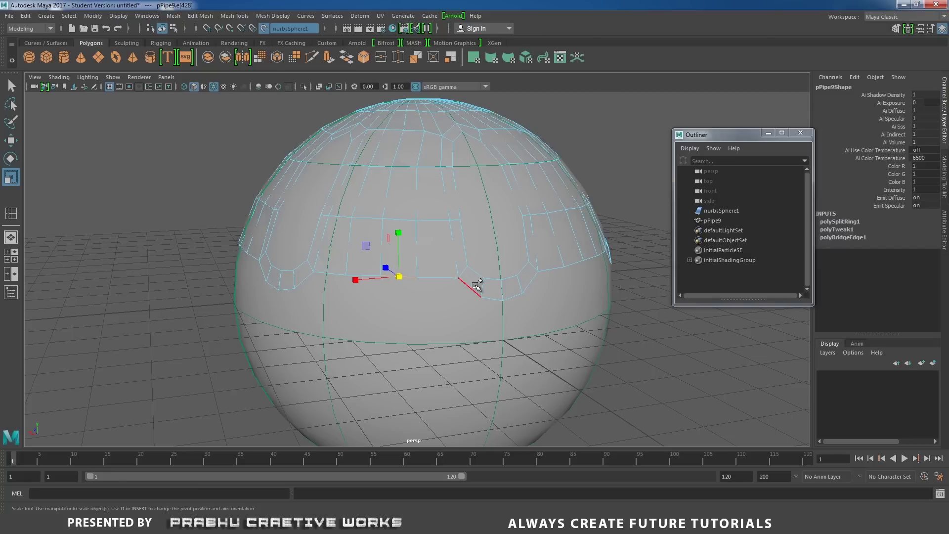
{"action": "left_click_drag", "start_coordinate": [546, 284], "coordinate": [321, 295], "text": "alt"}
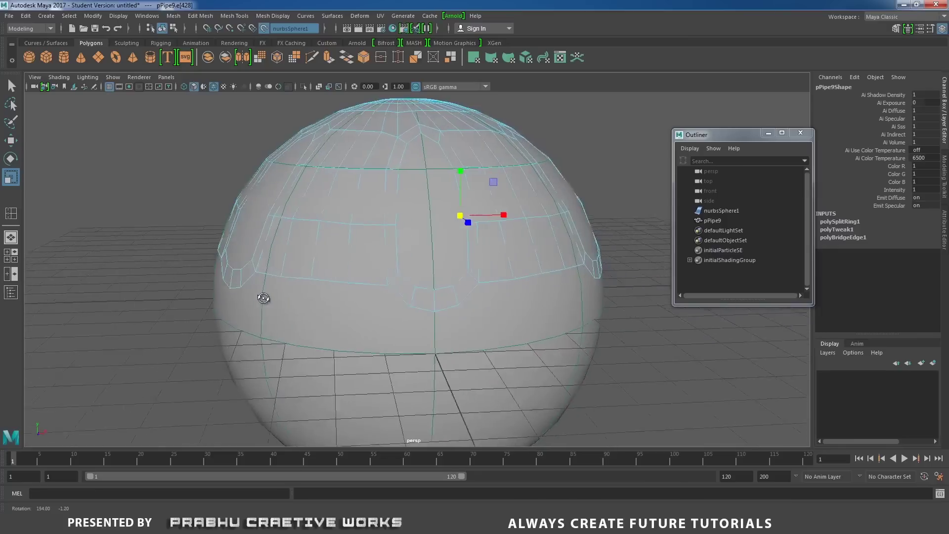
{"action": "left_click_drag", "start_coordinate": [264, 298], "coordinate": [346, 295], "text": "alt"}
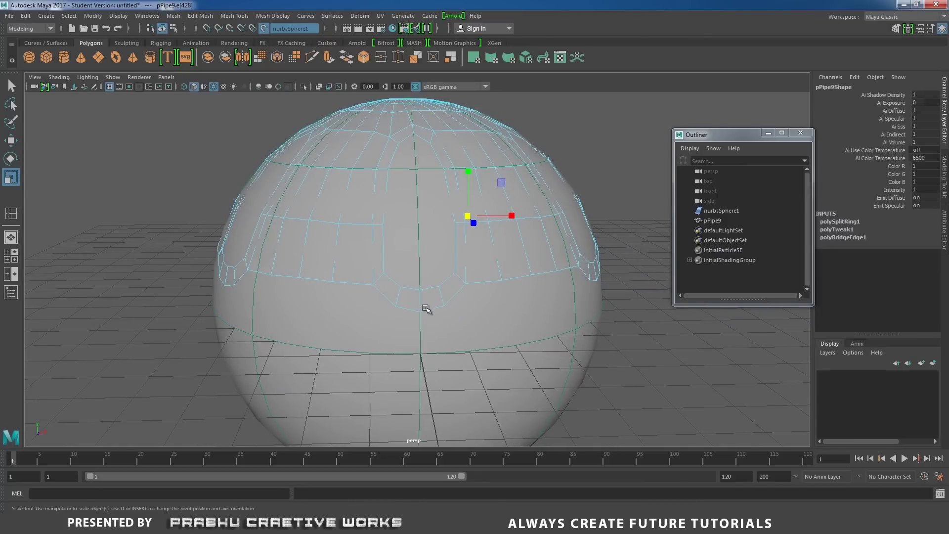
{"action": "left_click_drag", "start_coordinate": [488, 285], "coordinate": [428, 309], "text": "alt"}
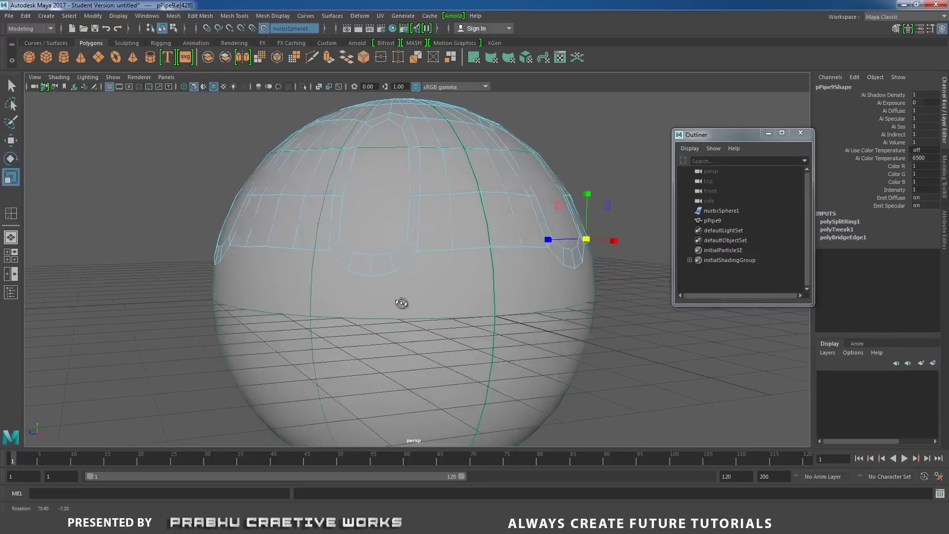
{"action": "mouse_move", "coordinate": [382, 306]}
{"action": "left_mouse_down", "text": "alt"}
{"action": "mouse_move", "coordinate": [329, 307]}
{"action": "mouse_move", "coordinate": [385, 298]}
{"action": "left_mouse_up", "text": "alt"}
{"action": "scroll", "coordinate": [517, 290], "scroll_direction": "down", "scroll_amount": 4}
{"action": "scroll", "coordinate": [423, 224], "scroll_direction": "up", "scroll_amount": 2}
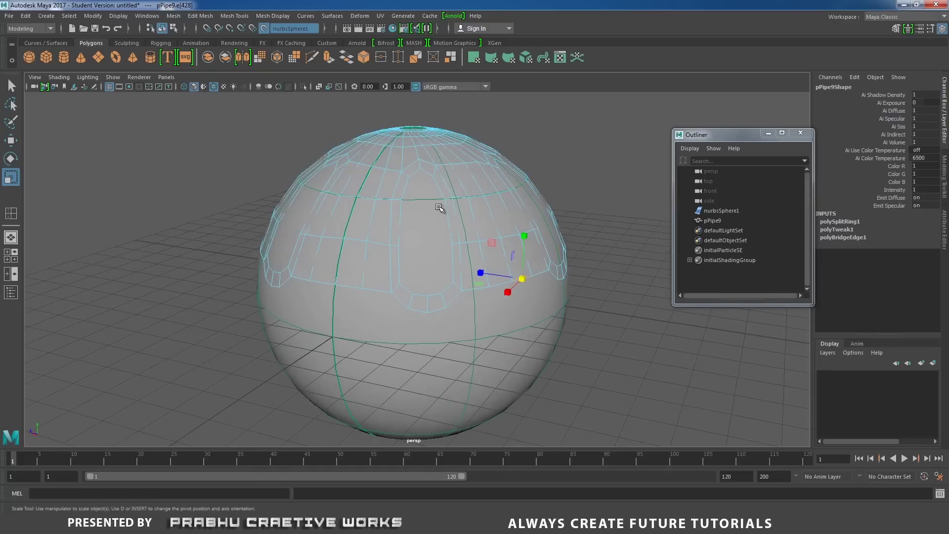
Return to object mode, create a polygon pipe at the sphere's centre and set its Radius to 6
{"action": "key", "text": "F8"}
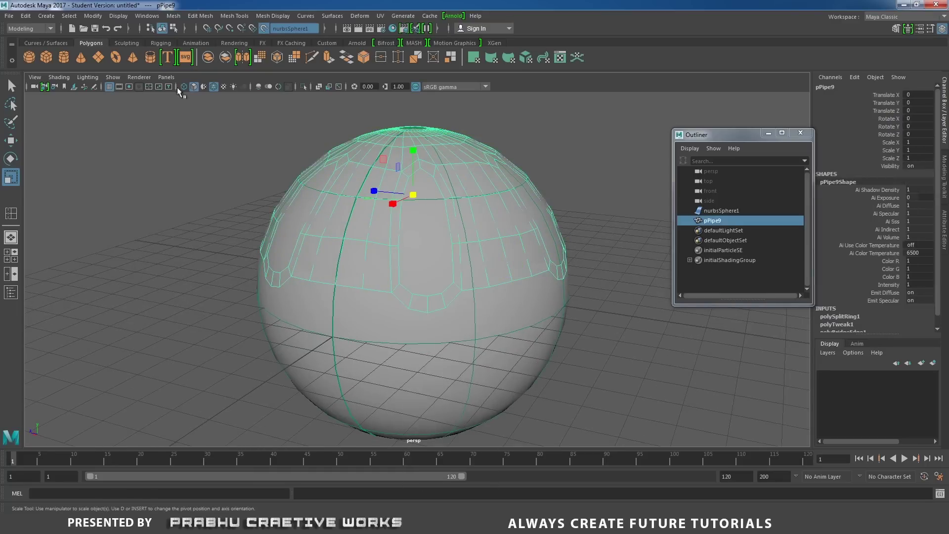
{"action": "left_click", "coordinate": [151, 61]}
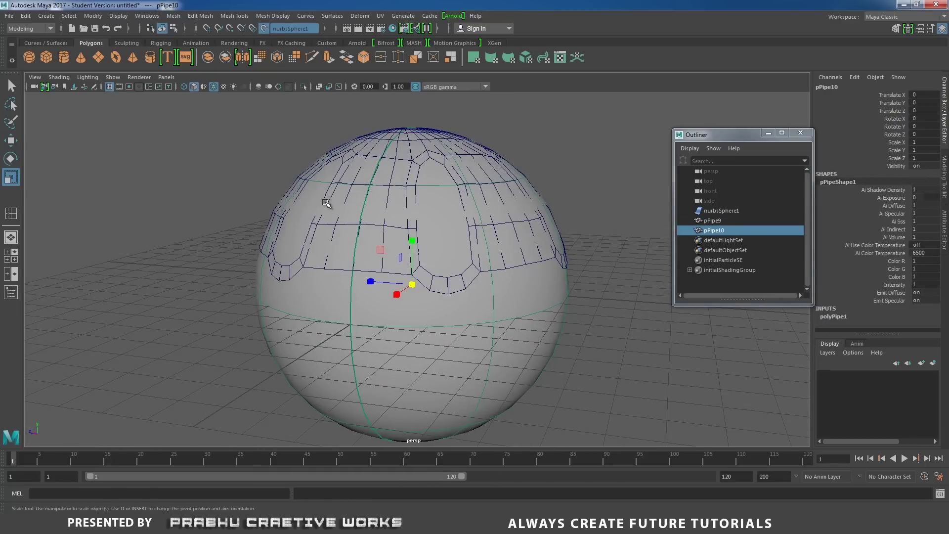
{"action": "key", "text": "w"}
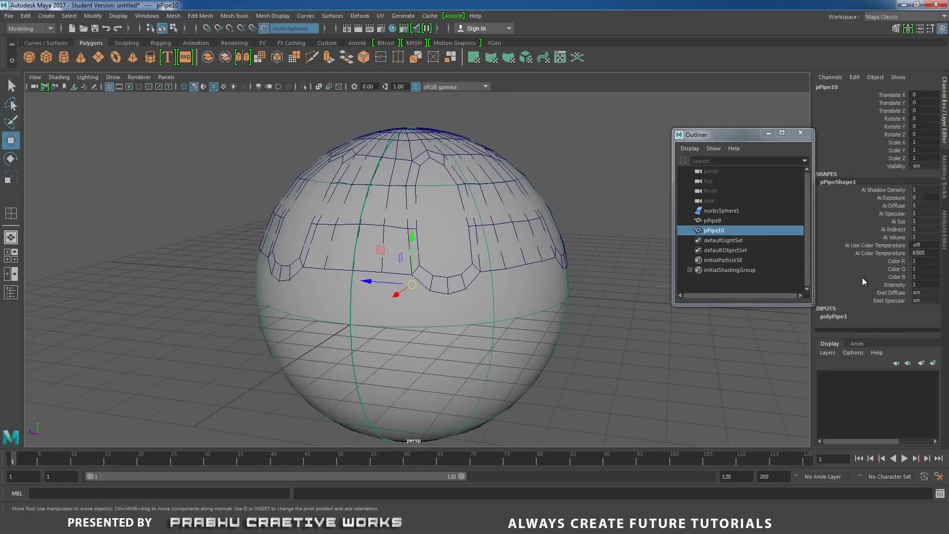
{"action": "left_click", "coordinate": [834, 317]}
{"action": "left_click_drag", "start_coordinate": [939, 239], "coordinate": [938, 282]}
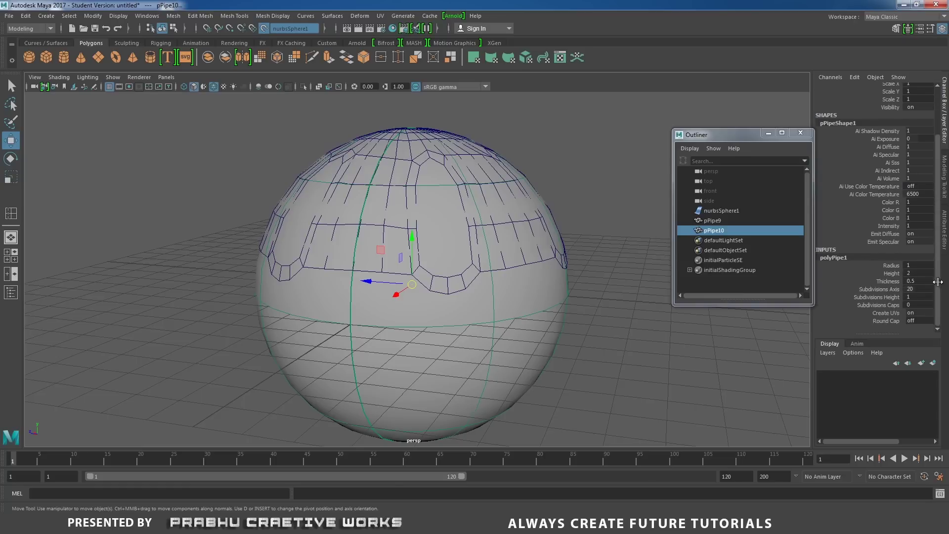
{"action": "left_click", "coordinate": [889, 266]}
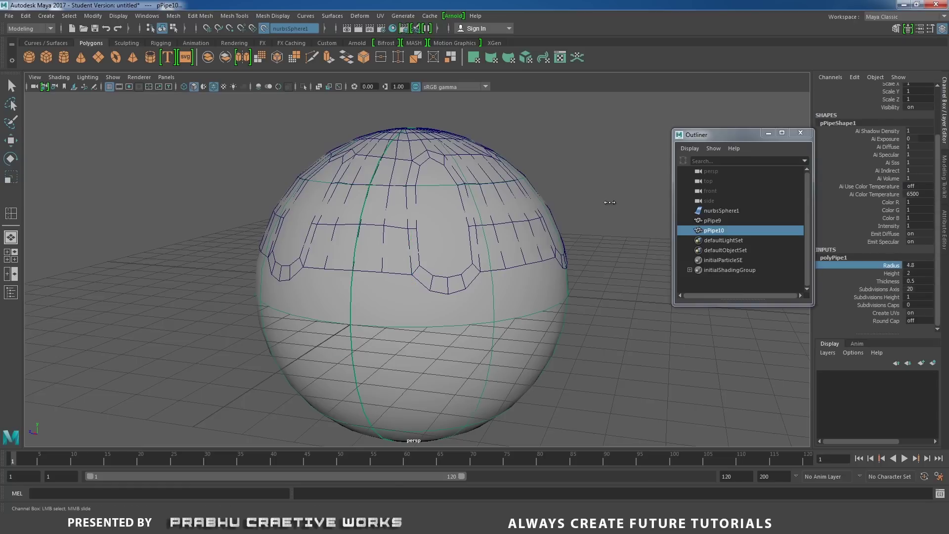
{"action": "mouse_move", "coordinate": [610, 202]}
{"action": "middle_mouse_down"}
{"action": "mouse_move", "coordinate": [624, 202]}
{"action": "mouse_move", "coordinate": [611, 200]}
{"action": "middle_mouse_up"}
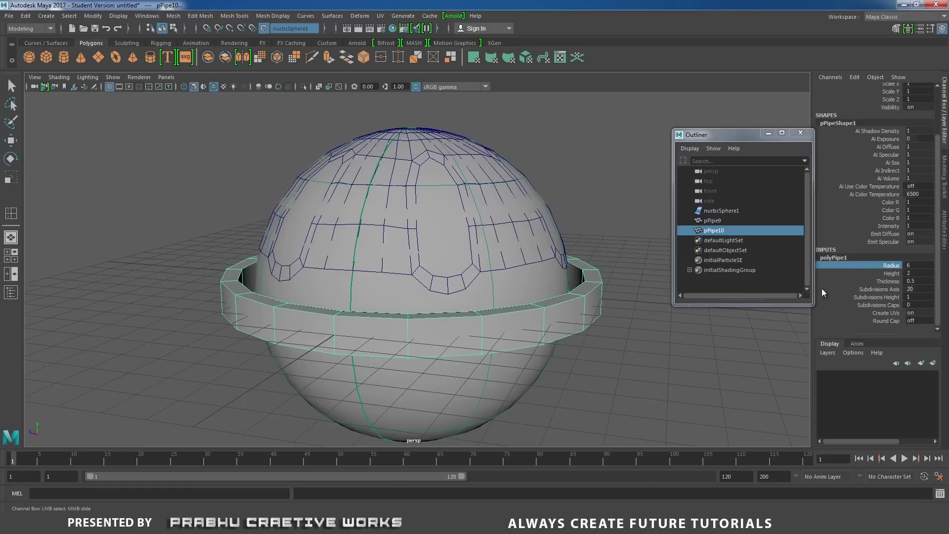
Set the new pipe's Height to 0.8
{"action": "left_click", "coordinate": [893, 273]}
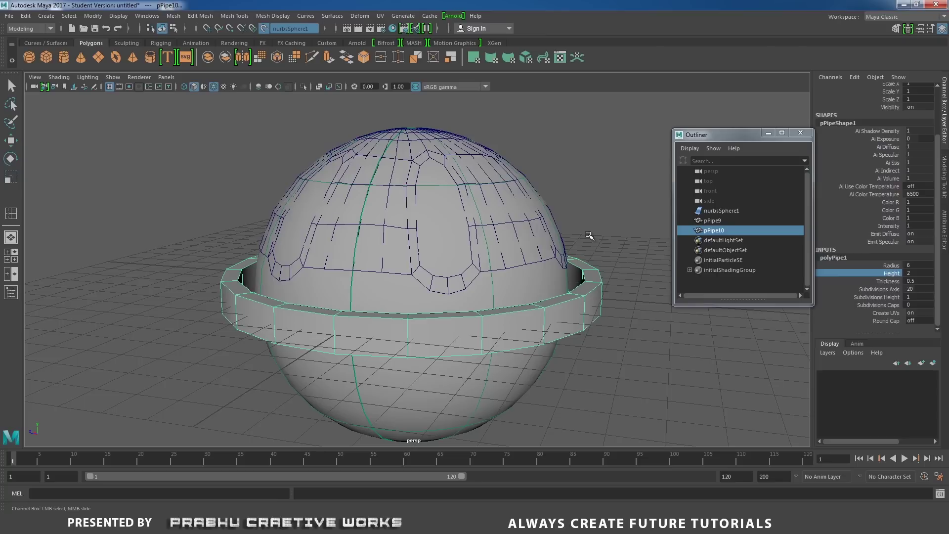
{"action": "middle_click_drag", "start_coordinate": [590, 236], "coordinate": [585, 237]}
{"action": "key", "text": "w"}
{"action": "left_click", "coordinate": [629, 249]}
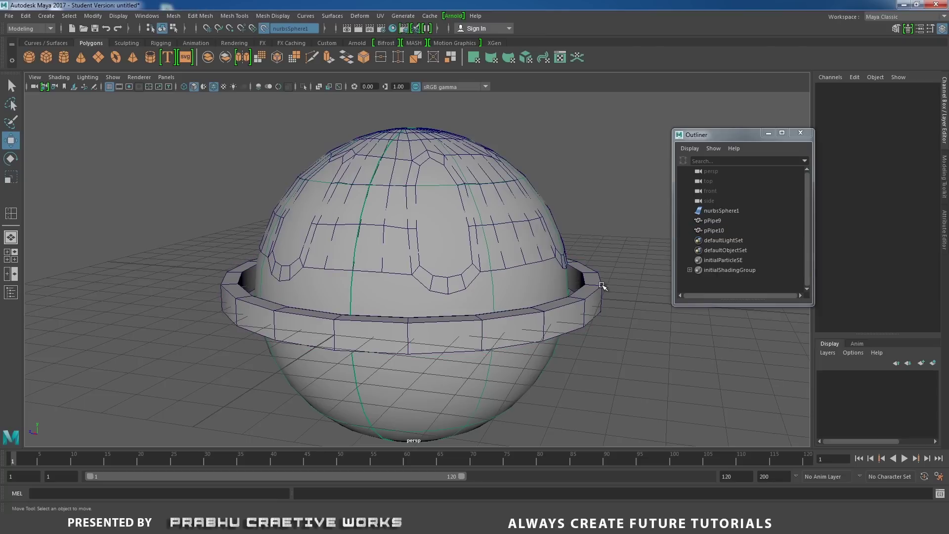
{"action": "left_click", "coordinate": [602, 286]}
{"action": "middle_click", "coordinate": [621, 246]}
{"action": "key", "text": "ctrl+z"}
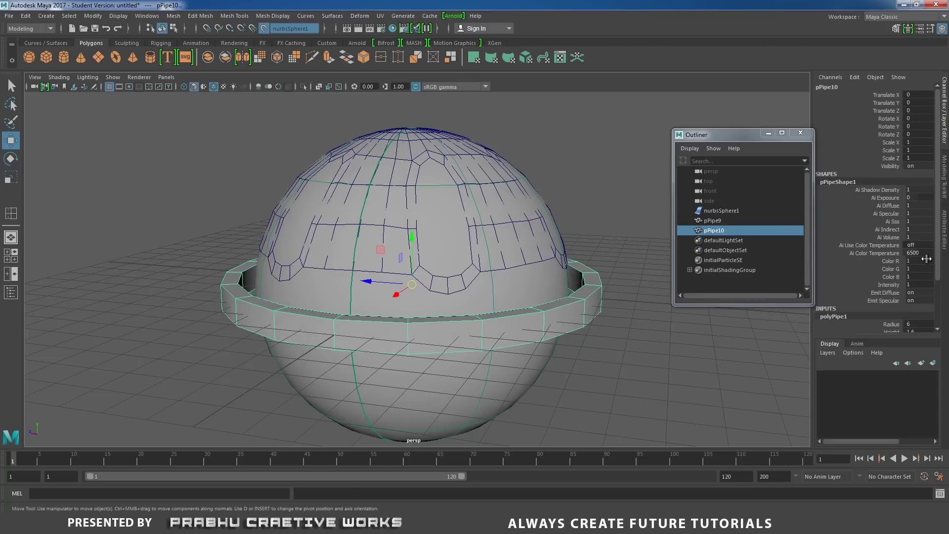
{"action": "left_click", "coordinate": [834, 316]}
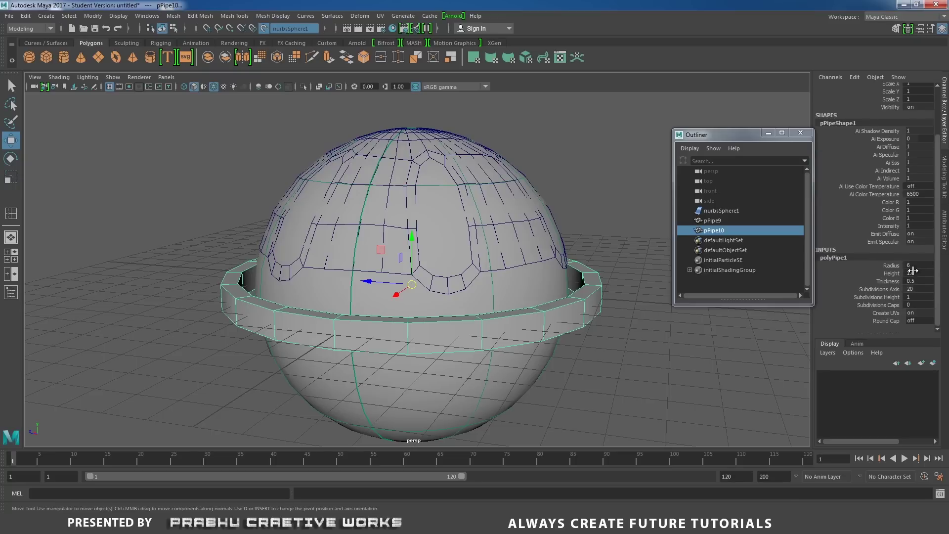
{"action": "left_click", "coordinate": [888, 274]}
{"action": "middle_click_drag", "start_coordinate": [633, 196], "coordinate": [628, 193]}
In the front view, raise the pipe to Translate Y 0.225, just below the slotted mesh's lower border
{"action": "left_click_drag", "start_coordinate": [570, 275], "coordinate": [605, 300], "text": "alt"}
{"action": "key", "text": "space"}
{"action": "scroll", "coordinate": [609, 343], "scroll_direction": "up", "scroll_amount": 1}
{"action": "key", "text": "w"}
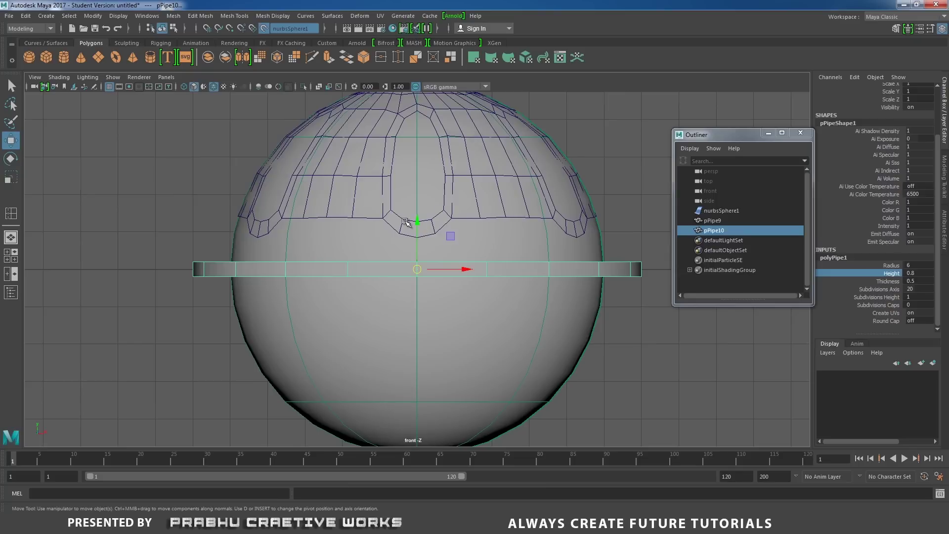
{"action": "left_click_drag", "start_coordinate": [416, 227], "coordinate": [418, 216]}
{"action": "scroll", "coordinate": [534, 333], "scroll_direction": "up", "scroll_amount": 5}
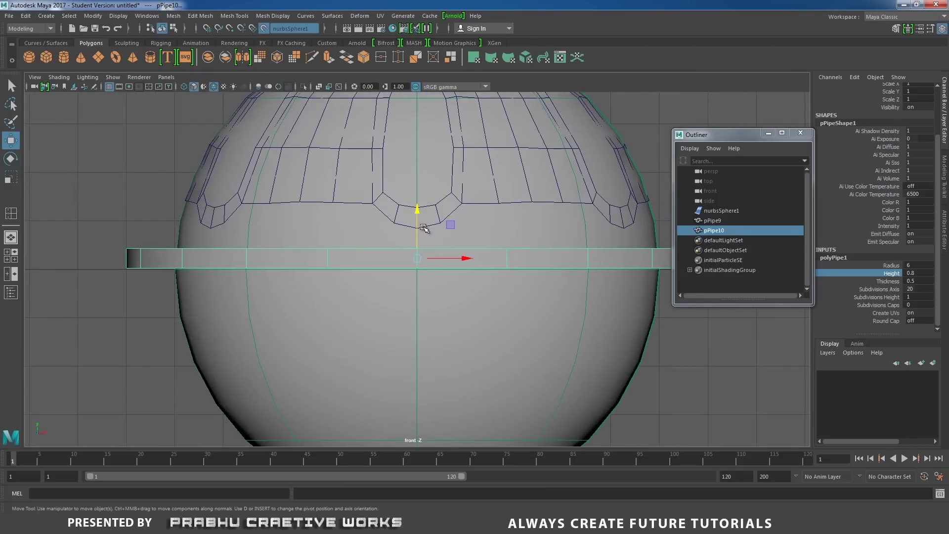
Set the pipe's Subdivisions Axis to 48 and deselect the pipe
{"action": "double_click", "coordinate": [929, 290]}
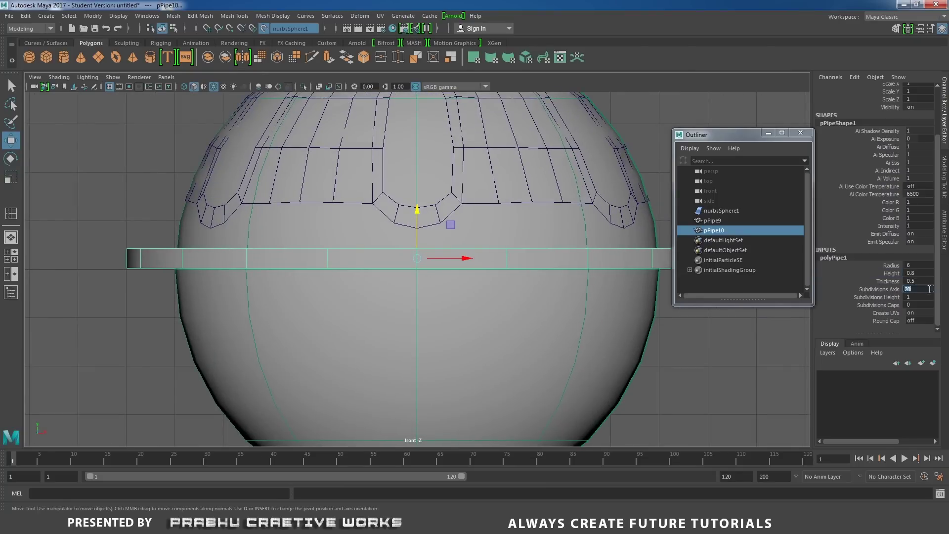
{"action": "type", "text": "48"}
{"action": "key", "text": "Return"}
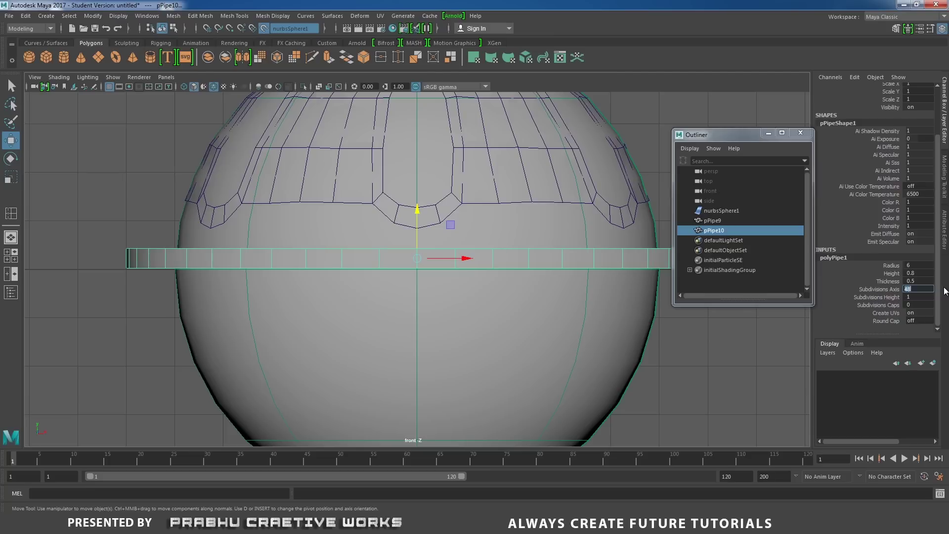
{"action": "left_click", "coordinate": [579, 364]}
{"action": "key", "text": "space"}
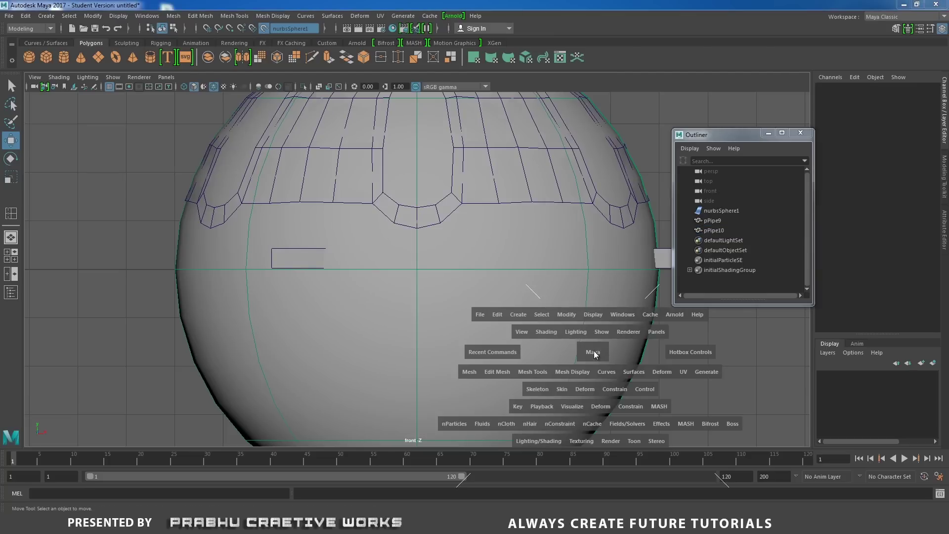
Try a Subdivisions Height of 48 on the pipe, and undo that change
{"action": "left_click", "coordinate": [662, 259]}
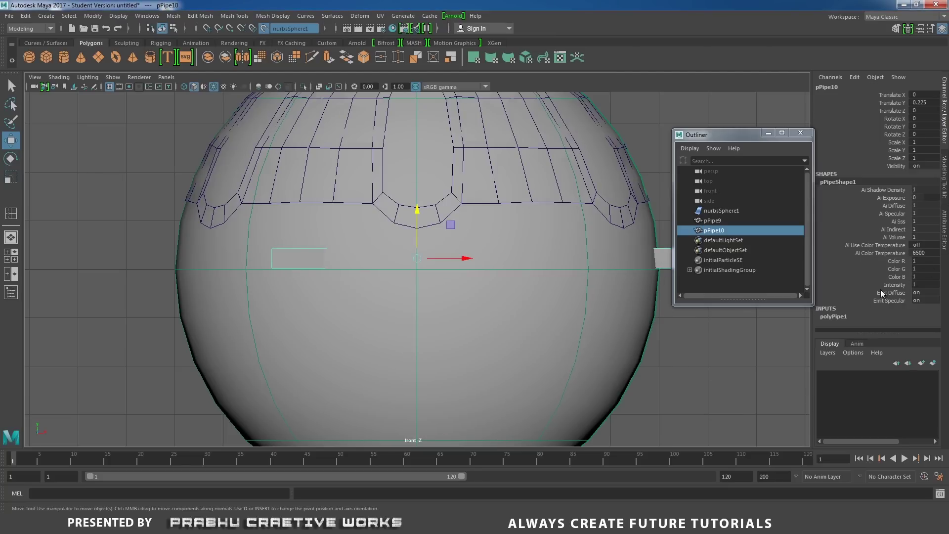
{"action": "left_click", "coordinate": [840, 317]}
{"action": "left_click_drag", "start_coordinate": [937, 260], "coordinate": [940, 337]}
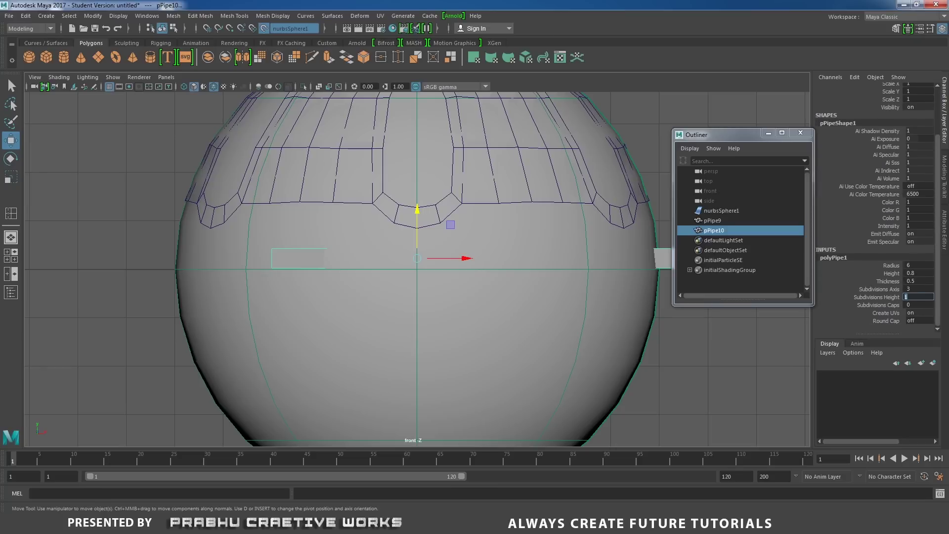
{"action": "type", "text": "48"}
{"action": "key", "text": "Return"}
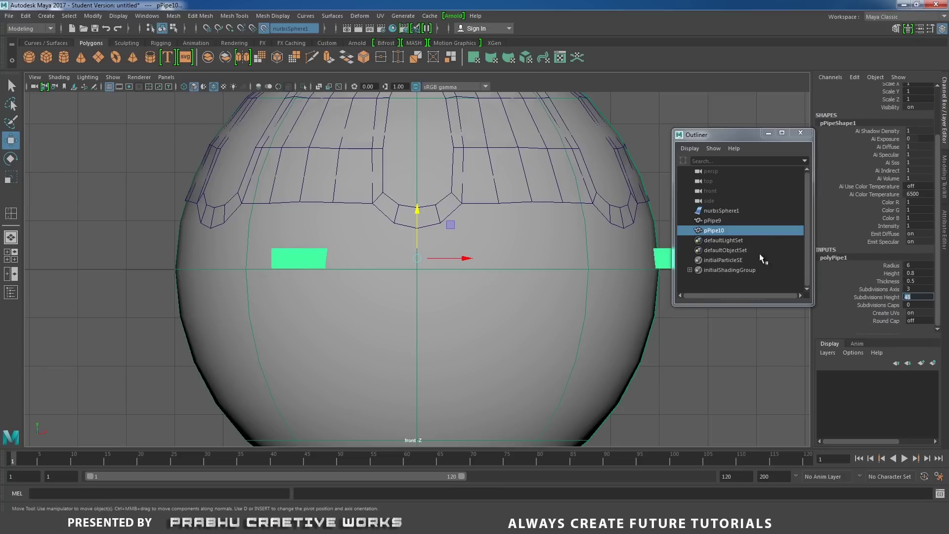
{"action": "key", "text": "ctrl+z"}
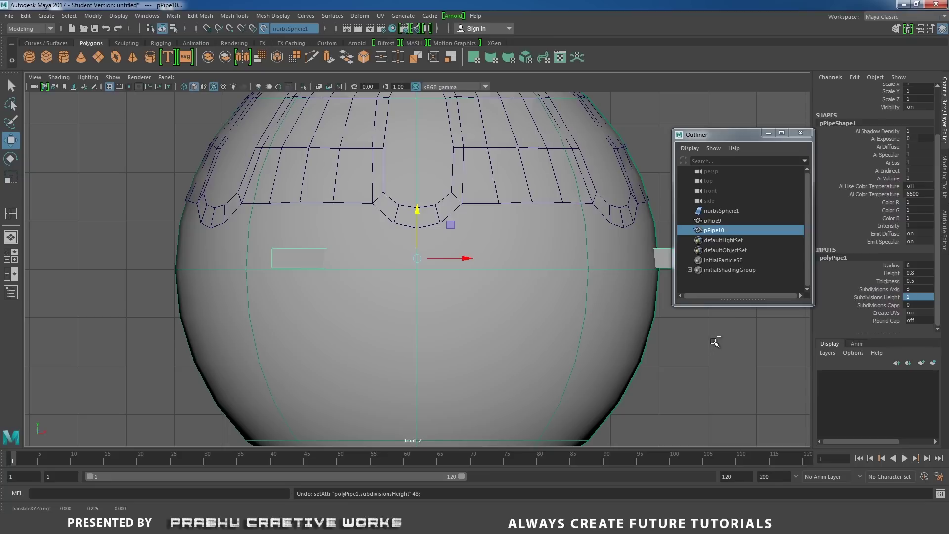
Set the pipe ring's Subdivisions Axis to 48
{"action": "double_click", "coordinate": [910, 288]}
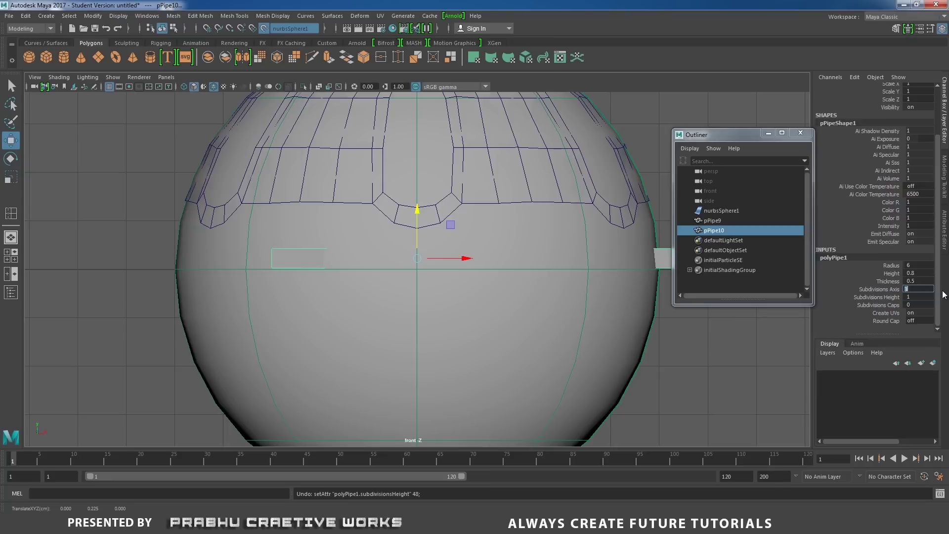
{"action": "type", "text": "48"}
{"action": "key", "text": "Return"}
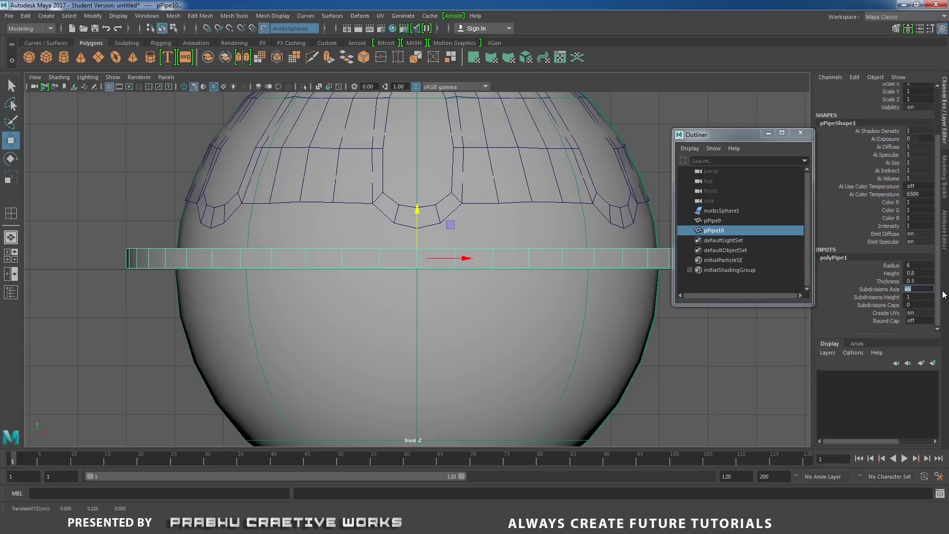
In the perspective view, delete the face loops on the top and underside of the pipe ring
{"action": "key", "text": "space"}
{"action": "left_click", "coordinate": [727, 385]}
{"action": "left_click_drag", "start_coordinate": [684, 382], "coordinate": [623, 365], "text": "alt"}
{"action": "scroll", "coordinate": [660, 384], "scroll_direction": "up", "scroll_amount": 4}
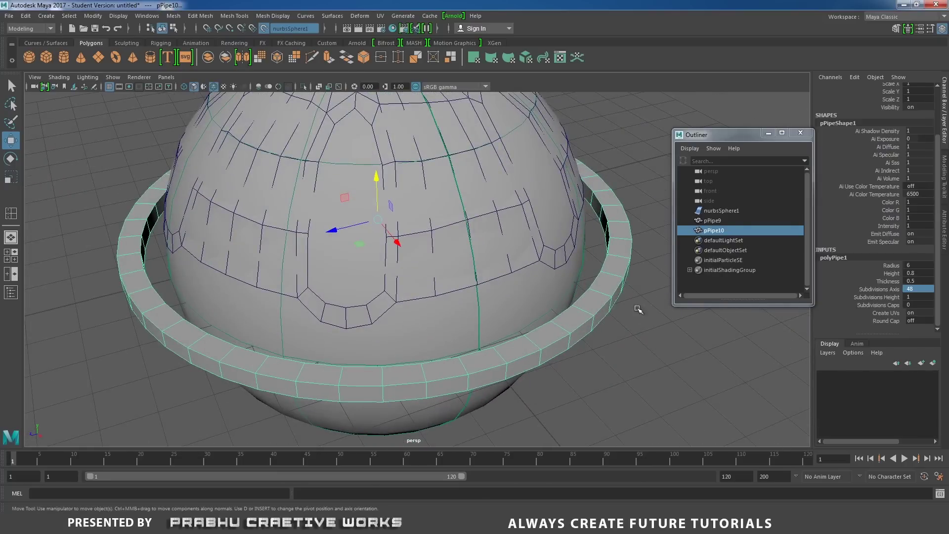
{"action": "right_click", "coordinate": [628, 239]}
{"action": "left_click", "coordinate": [626, 267]}
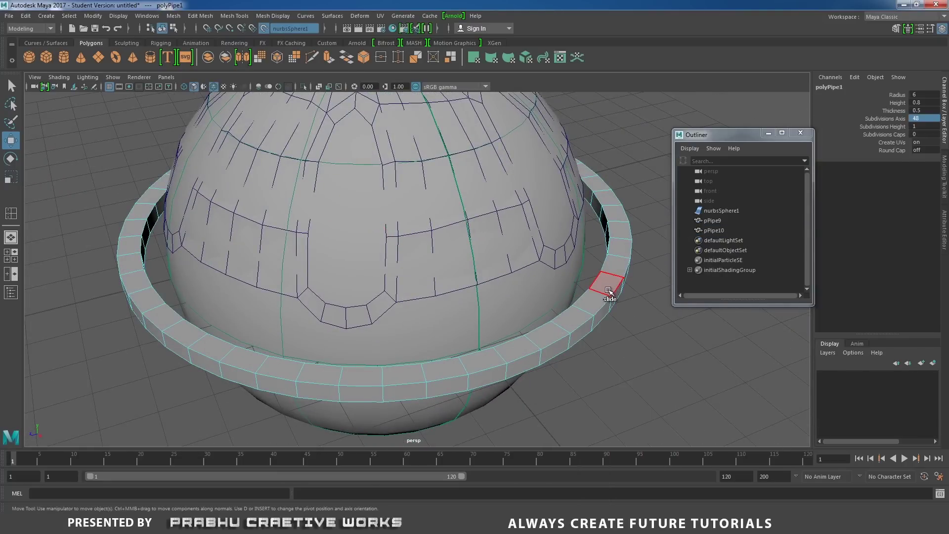
{"action": "left_click", "coordinate": [608, 291]}
{"action": "double_click", "coordinate": [599, 300], "text": "shift"}
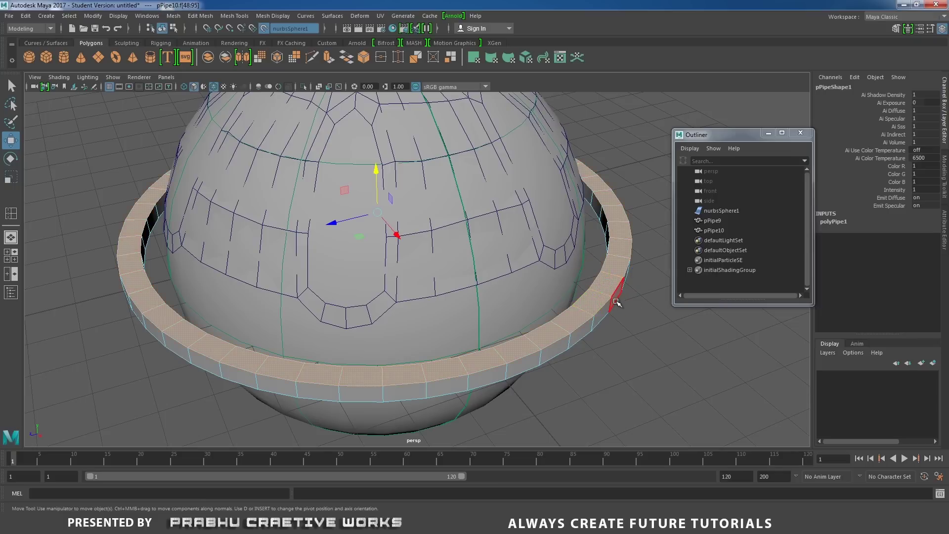
{"action": "key", "text": "Delete"}
{"action": "left_click", "coordinate": [590, 313]}
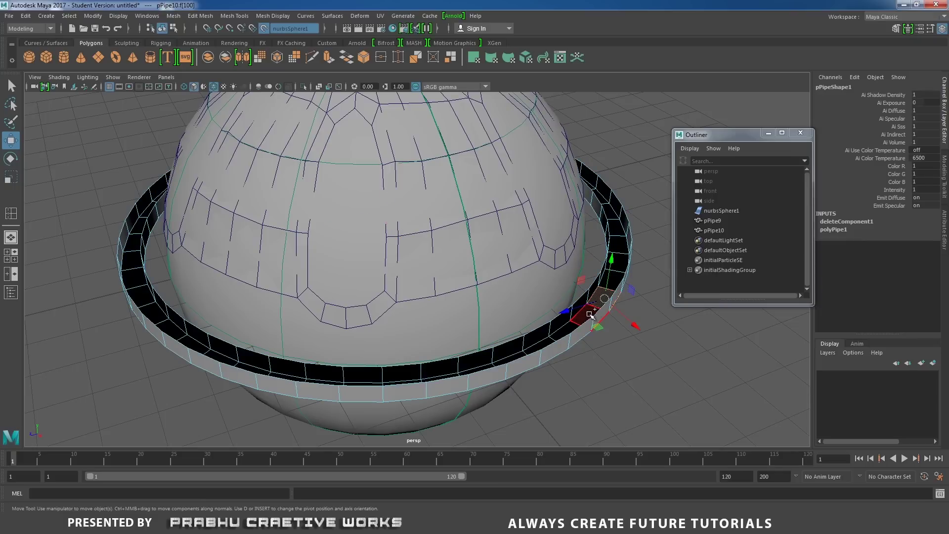
{"action": "double_click", "coordinate": [590, 313], "text": "shift"}
{"action": "key", "text": "Delete"}
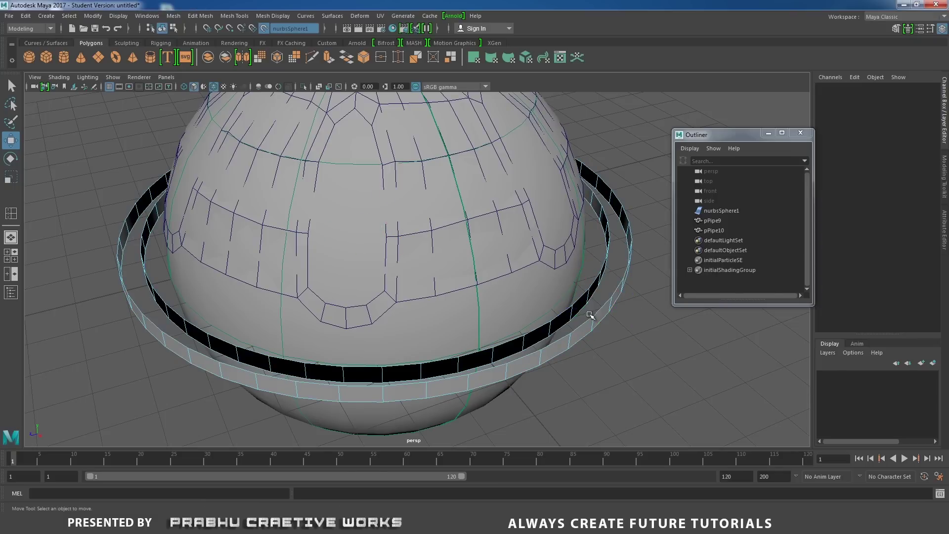
Delete the ring's inner face loop, leaving only the outer band, and return to object selection
{"action": "left_click", "coordinate": [585, 308]}
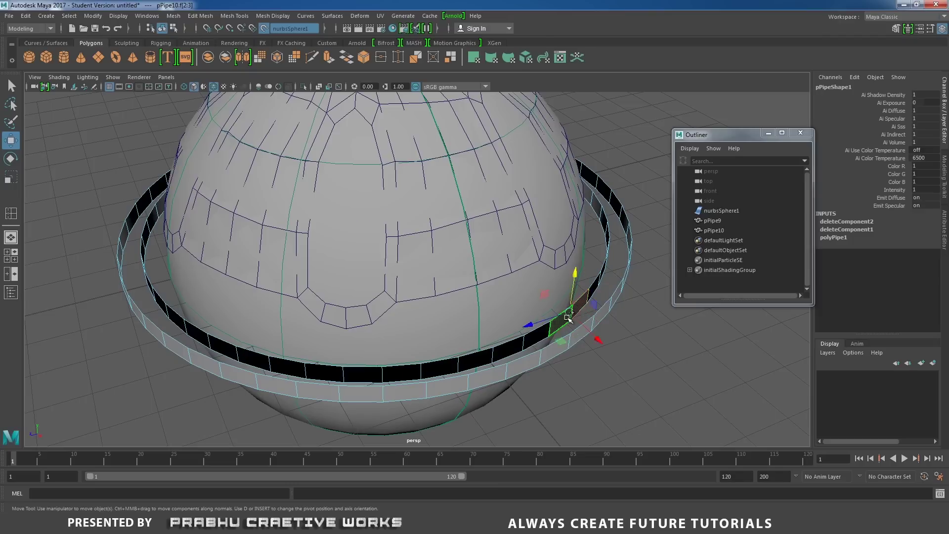
{"action": "double_click", "coordinate": [570, 318], "text": "shift"}
{"action": "key", "text": "Delete"}
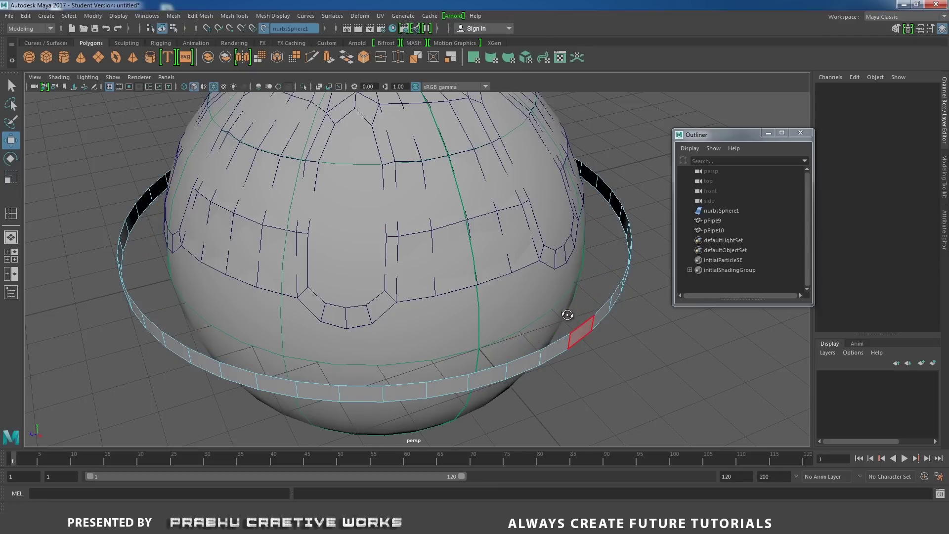
{"action": "left_click_drag", "start_coordinate": [567, 318], "coordinate": [591, 263], "text": "alt"}
{"action": "right_click_drag", "start_coordinate": [591, 263], "coordinate": [612, 245]}
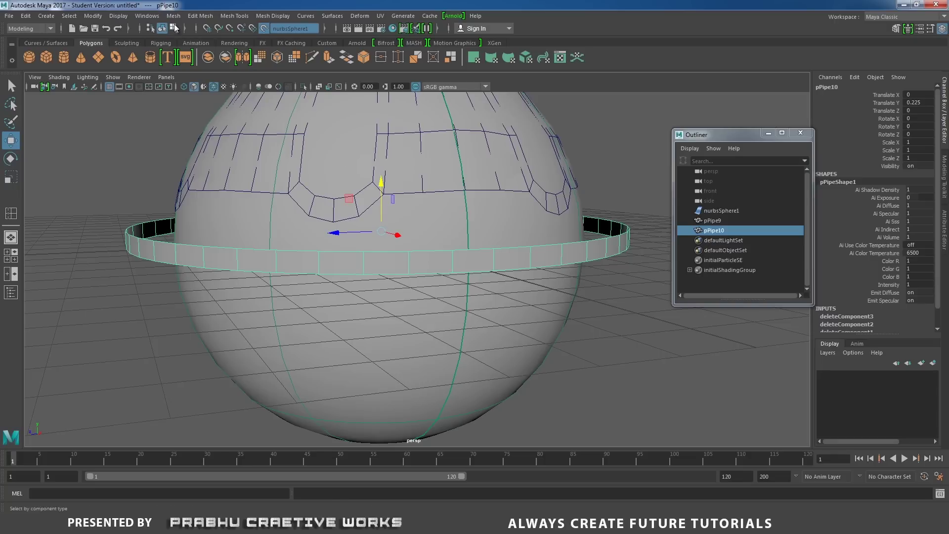
Conform the remaining ring band onto the live NURBS sphere
{"action": "left_click", "coordinate": [171, 16]}
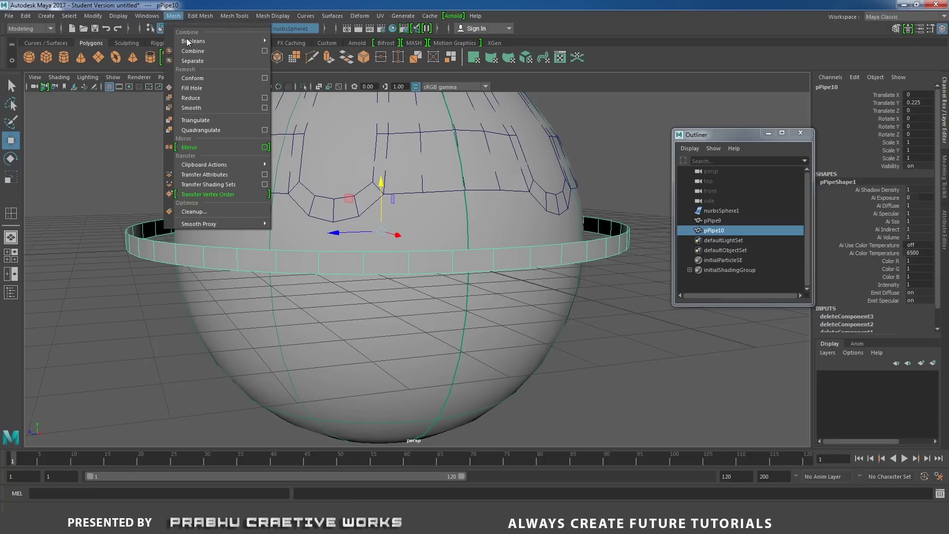
{"action": "left_click_drag", "start_coordinate": [285, 180], "coordinate": [444, 301], "text": "alt"}
{"action": "mouse_move", "coordinate": [226, 249]}
{"action": "left_mouse_down", "text": "alt"}
{"action": "mouse_move", "coordinate": [206, 248]}
{"action": "mouse_move", "coordinate": [218, 255]}
{"action": "left_mouse_up", "text": "alt"}
{"action": "right_click_drag", "start_coordinate": [217, 255], "coordinate": [265, 278], "text": "alt"}
{"action": "left_click_drag", "start_coordinate": [265, 278], "coordinate": [297, 264], "text": "alt"}
Combine the slotted mesh and the ring band into one mesh and delete its construction history
{"action": "left_click", "coordinate": [305, 241]}
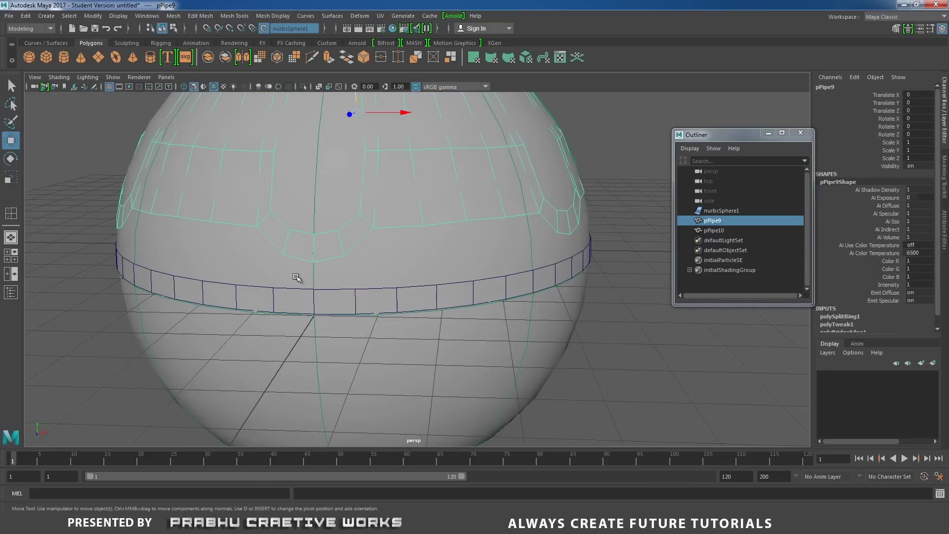
{"action": "left_click", "coordinate": [289, 293], "text": "shift"}
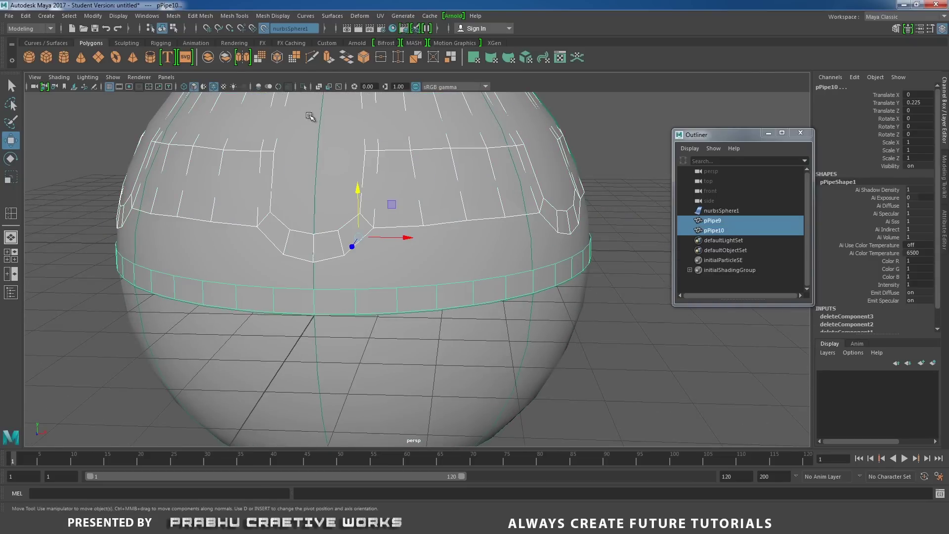
{"action": "left_click", "coordinate": [174, 16]}
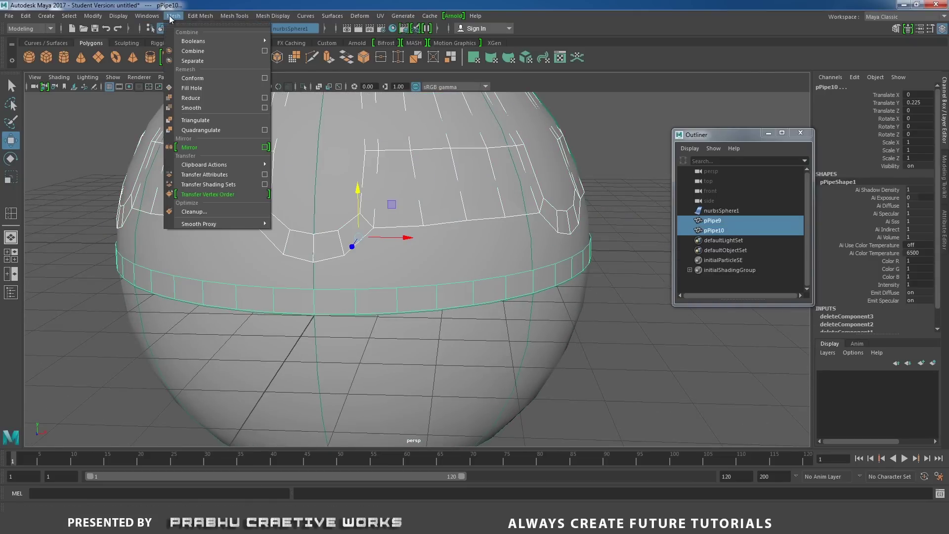
{"action": "left_click", "coordinate": [197, 52]}
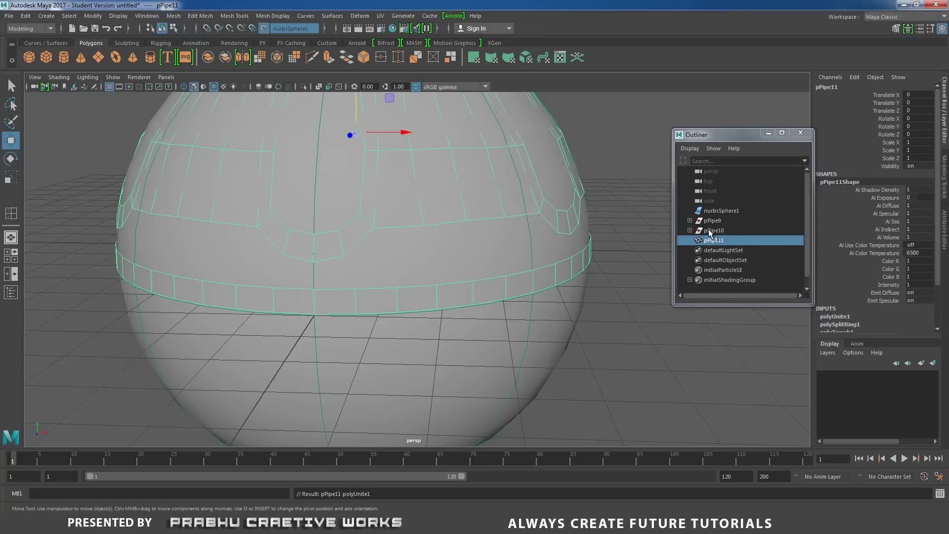
{"action": "left_click", "coordinate": [25, 16]}
{"action": "mouse_move", "coordinate": [57, 132]}
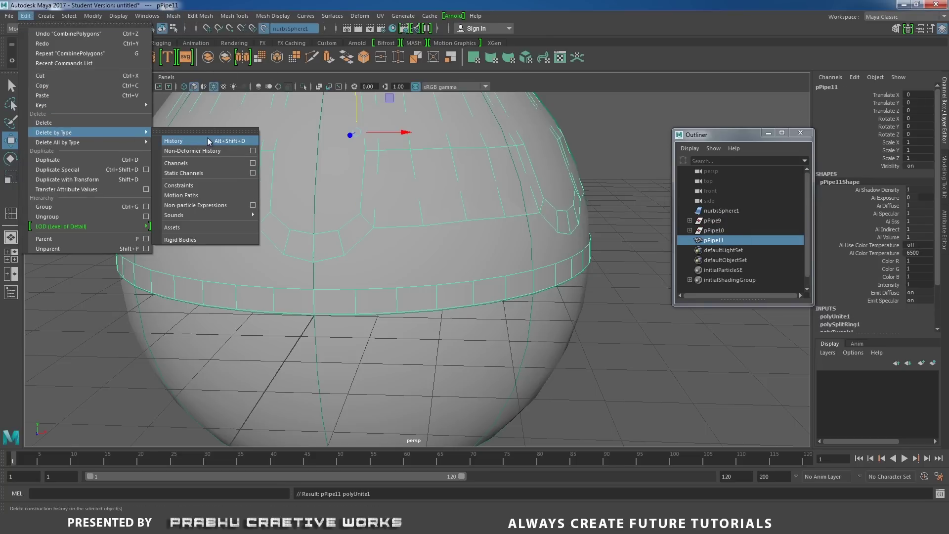
{"action": "left_click", "coordinate": [198, 140]}
Bridge the slotted mesh's lower border edges to the ring band's upper border with 0 divisions, then clear the selection
{"action": "right_click_drag", "start_coordinate": [469, 272], "coordinate": [349, 213], "text": "alt"}
{"action": "double_click", "coordinate": [325, 248]}
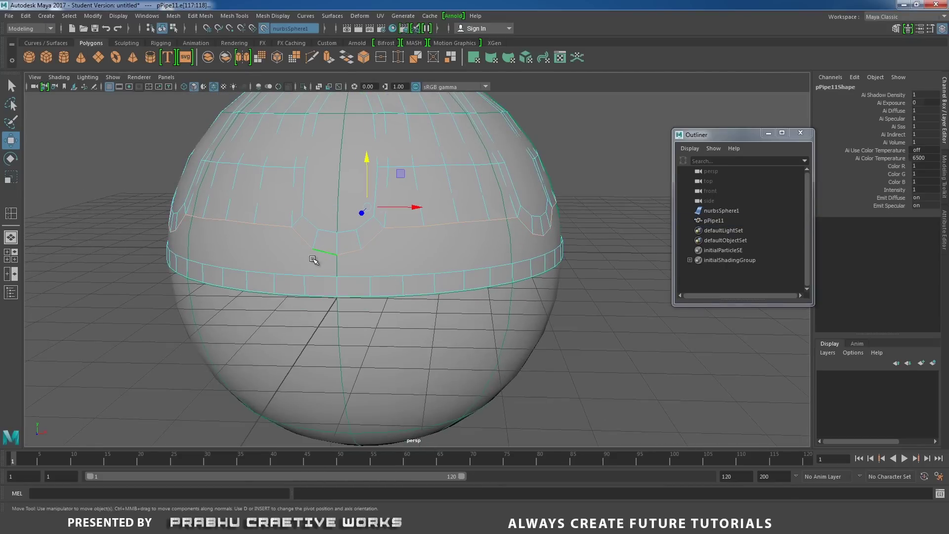
{"action": "right_click", "coordinate": [465, 258], "text": "shift"}
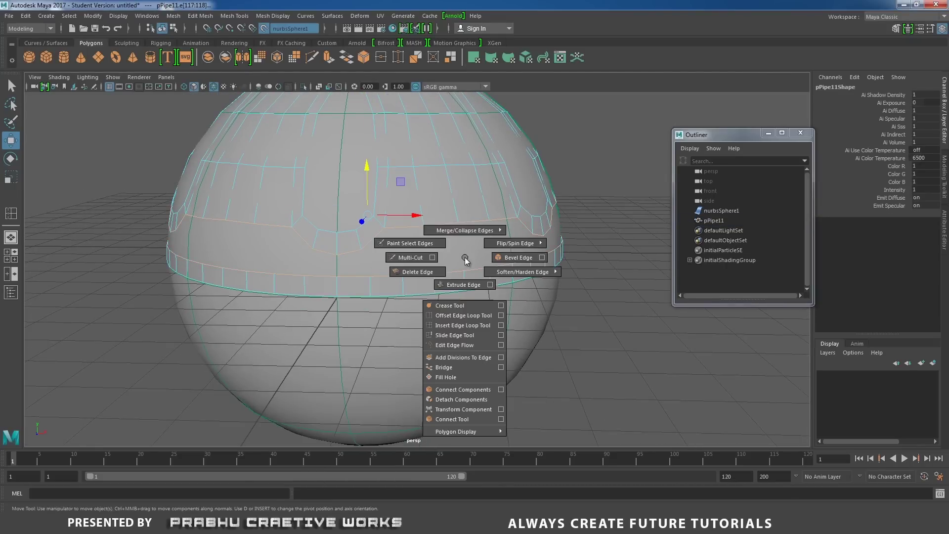
{"action": "left_click", "coordinate": [443, 367]}
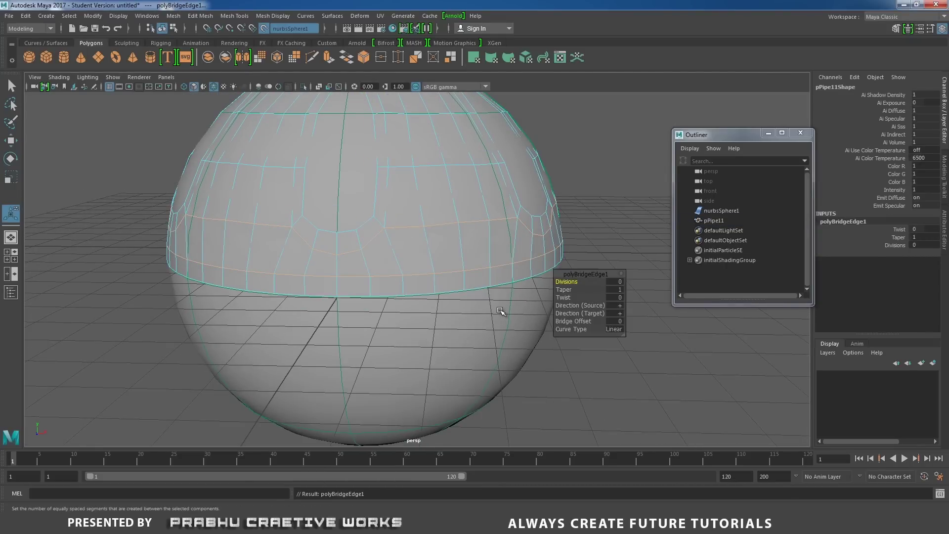
{"action": "left_click_drag", "start_coordinate": [385, 285], "coordinate": [508, 240], "text": "alt"}
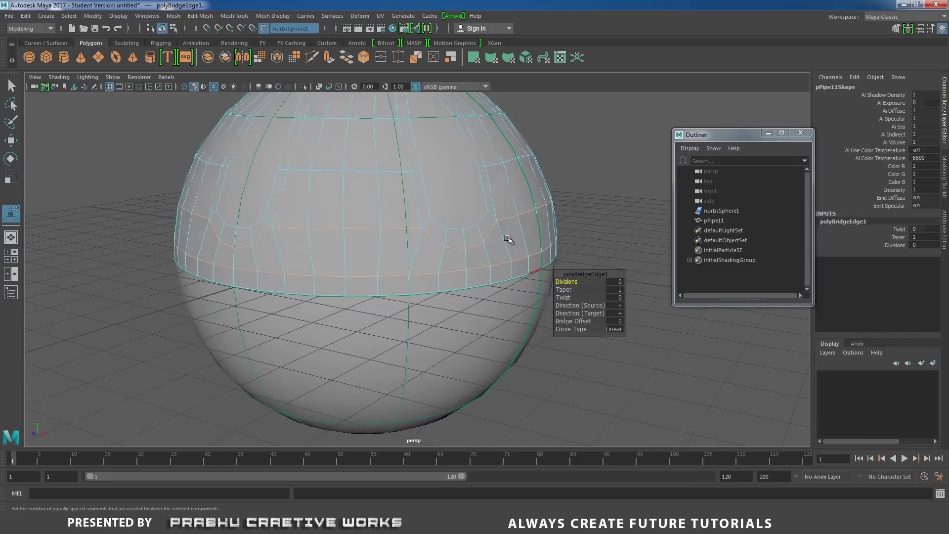
{"action": "left_click", "coordinate": [601, 221]}
Raise four adjacent edges of the ring band's upper loop, midway between two slot ends, toward the slotted mesh
{"action": "scroll", "coordinate": [494, 244], "scroll_direction": "up", "scroll_amount": 3}
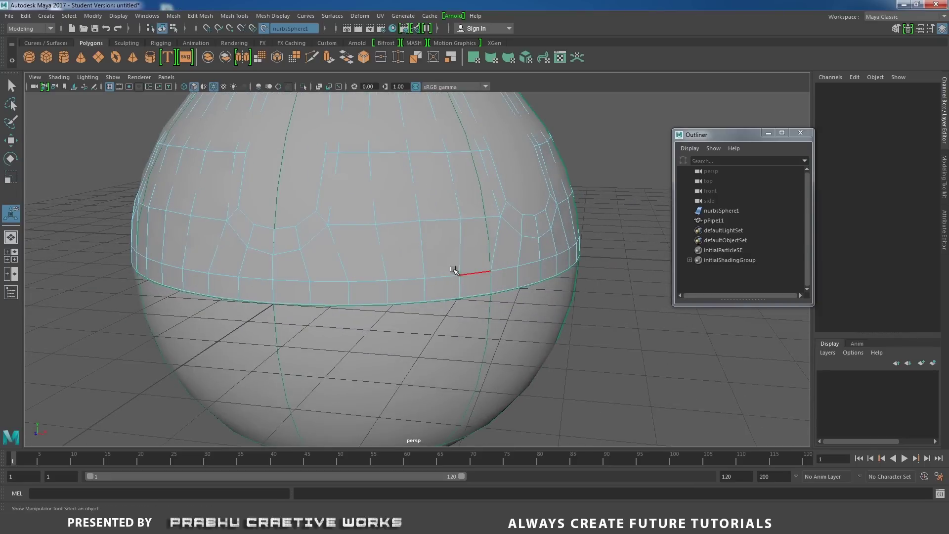
{"action": "left_click_drag", "start_coordinate": [391, 279], "coordinate": [534, 268], "text": "alt"}
{"action": "left_click", "coordinate": [505, 251]}
{"action": "left_click", "coordinate": [525, 252], "text": "shift"}
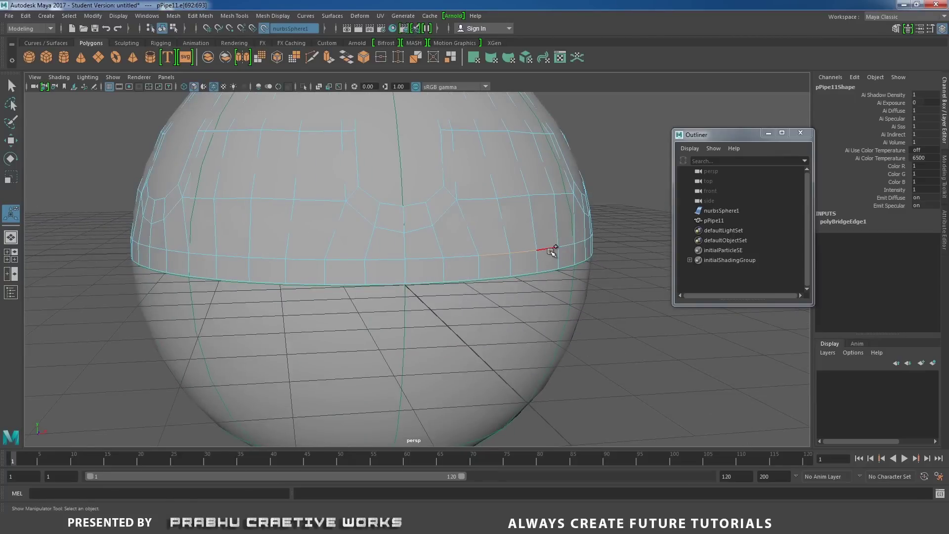
{"action": "left_click_drag", "start_coordinate": [571, 246], "coordinate": [473, 270], "text": "alt"}
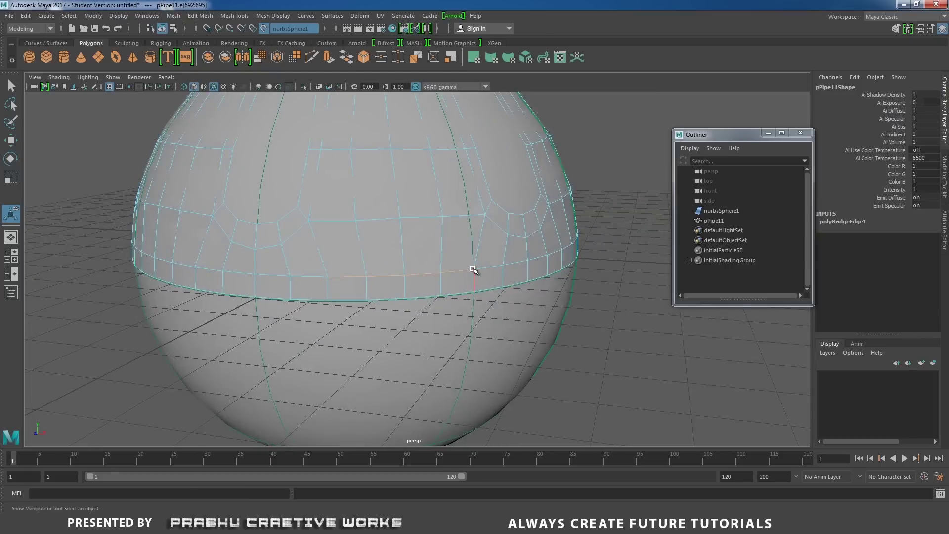
{"action": "key", "text": "w"}
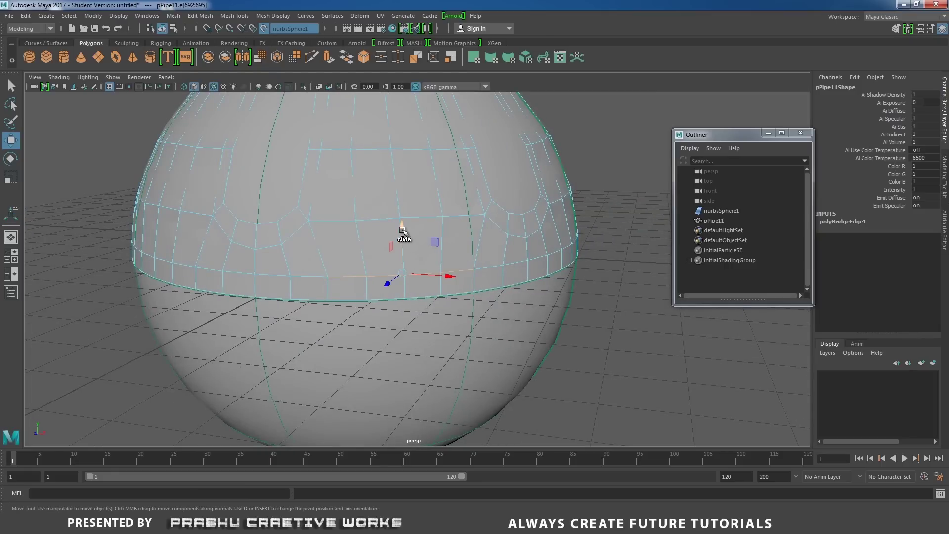
{"action": "left_click_drag", "start_coordinate": [403, 231], "coordinate": [362, 259]}
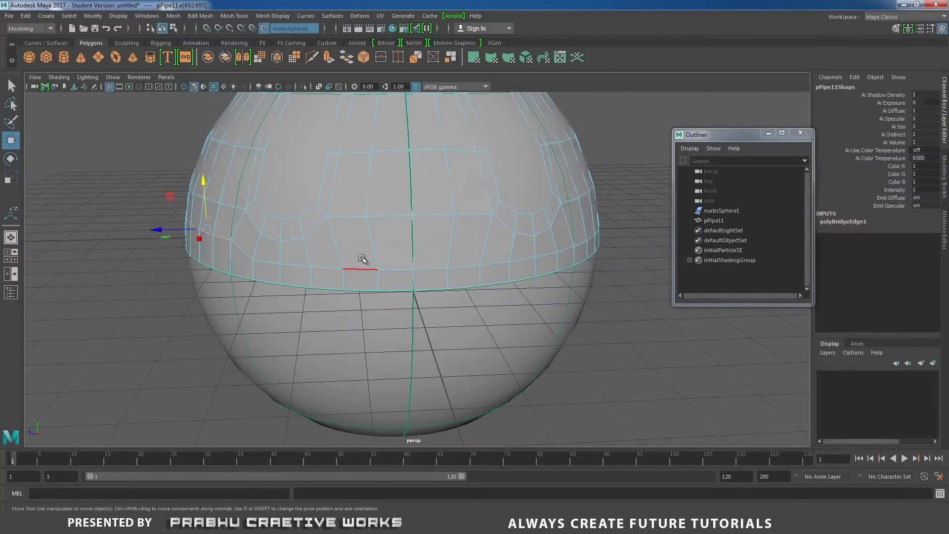
Raise the four upper-loop edges centred in the next gap between slot ends to about Y 0.71
{"action": "left_click", "coordinate": [363, 265]}
{"action": "left_click", "coordinate": [398, 270]}
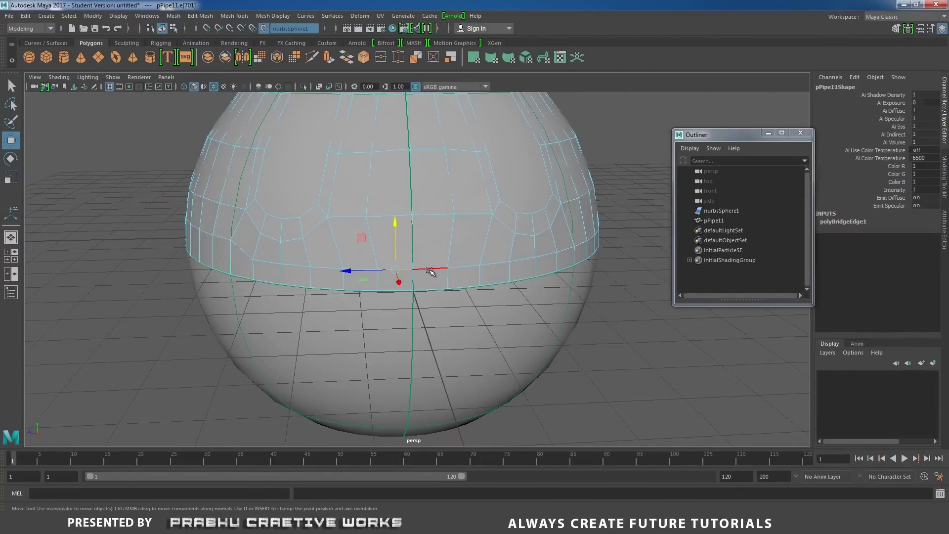
{"action": "left_click", "coordinate": [368, 265], "text": "shift"}
{"action": "left_click", "coordinate": [431, 269], "text": "shift"}
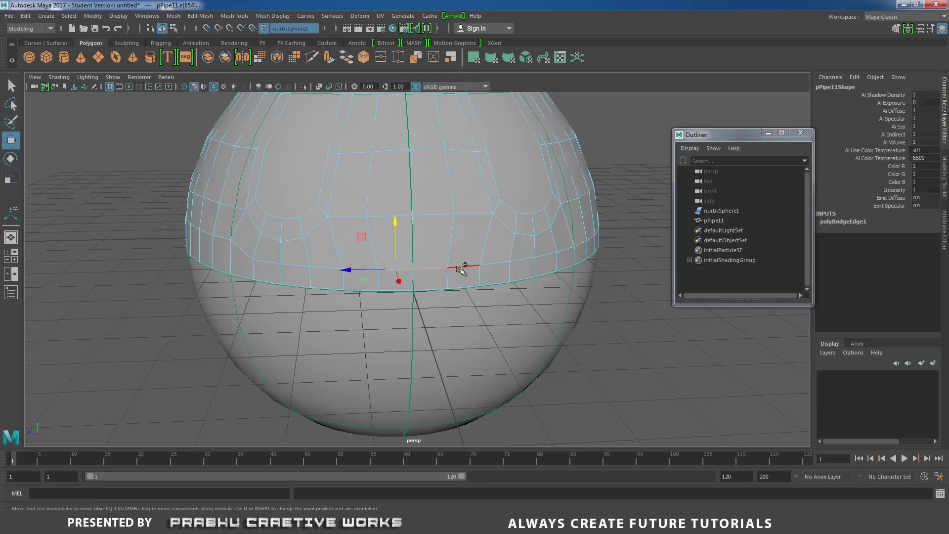
{"action": "left_click", "coordinate": [461, 268], "text": "shift"}
{"action": "left_click_drag", "start_coordinate": [414, 230], "coordinate": [412, 218]}
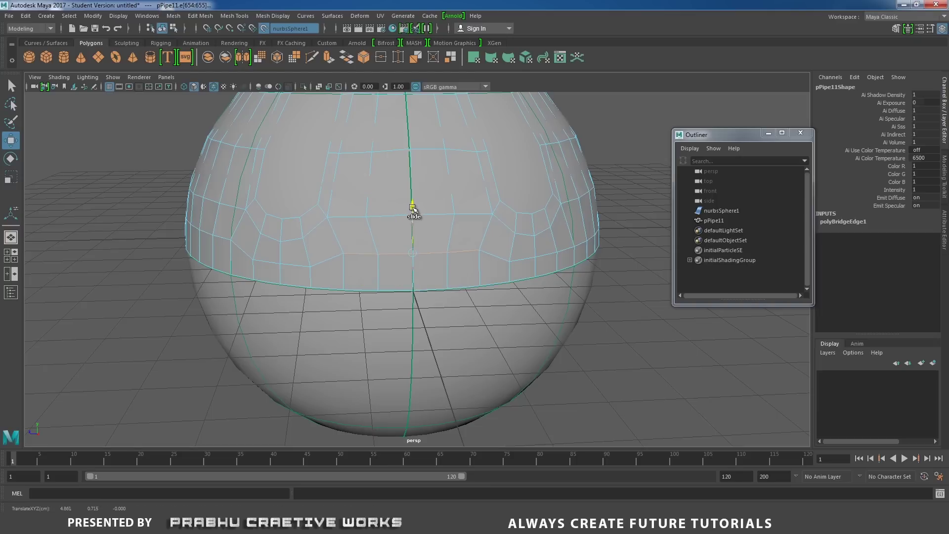
Around the ball in the following gap between slots, raise the middle four upper-loop edges to match the previous ones
{"action": "left_click_drag", "start_coordinate": [499, 254], "coordinate": [434, 264], "text": "alt"}
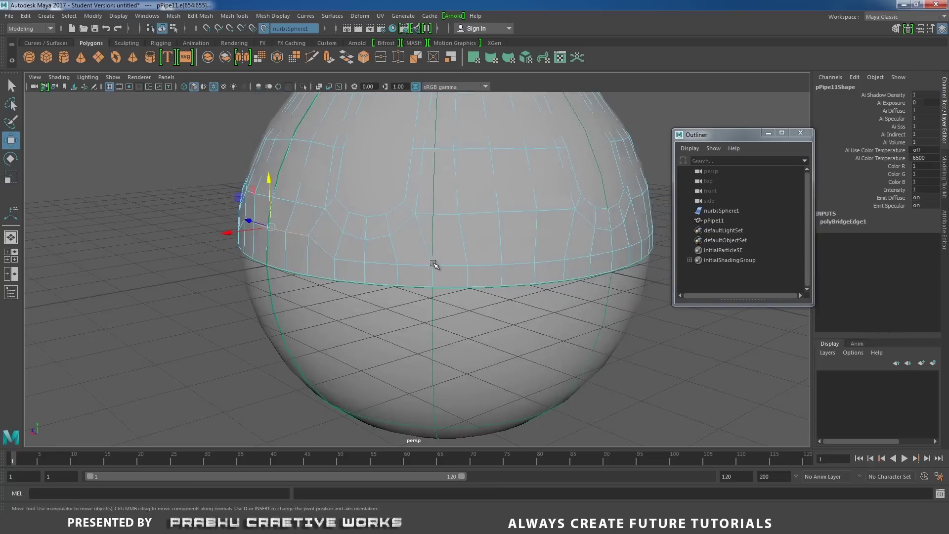
{"action": "left_click", "coordinate": [452, 269]}
{"action": "left_click", "coordinate": [496, 265], "text": "shift"}
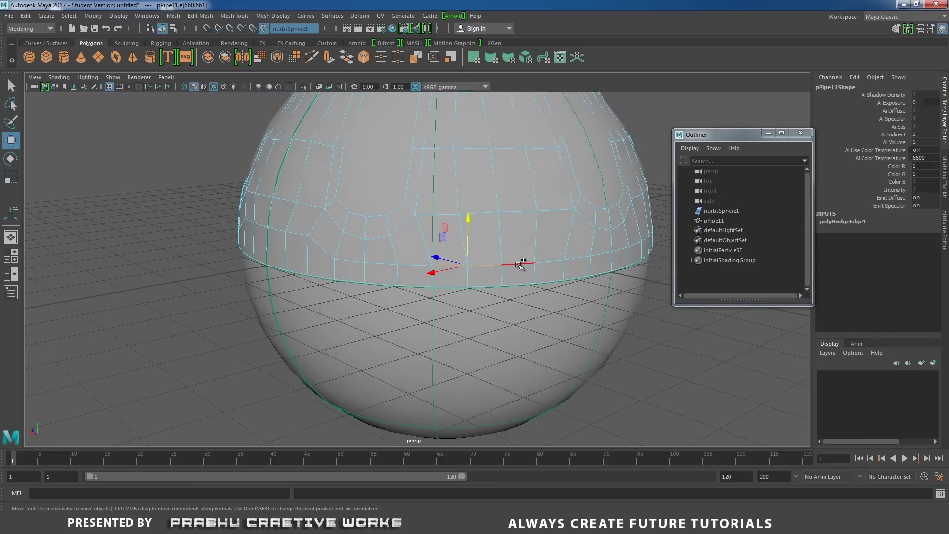
{"action": "left_click", "coordinate": [523, 264], "text": "shift"}
{"action": "left_click", "coordinate": [554, 260], "text": "shift"}
{"action": "left_click_drag", "start_coordinate": [506, 226], "coordinate": [501, 203]}
Move on to the next unadjusted gap and lift its four central upper-loop edges along the sphere
{"action": "left_click_drag", "start_coordinate": [577, 250], "coordinate": [458, 259], "text": "alt"}
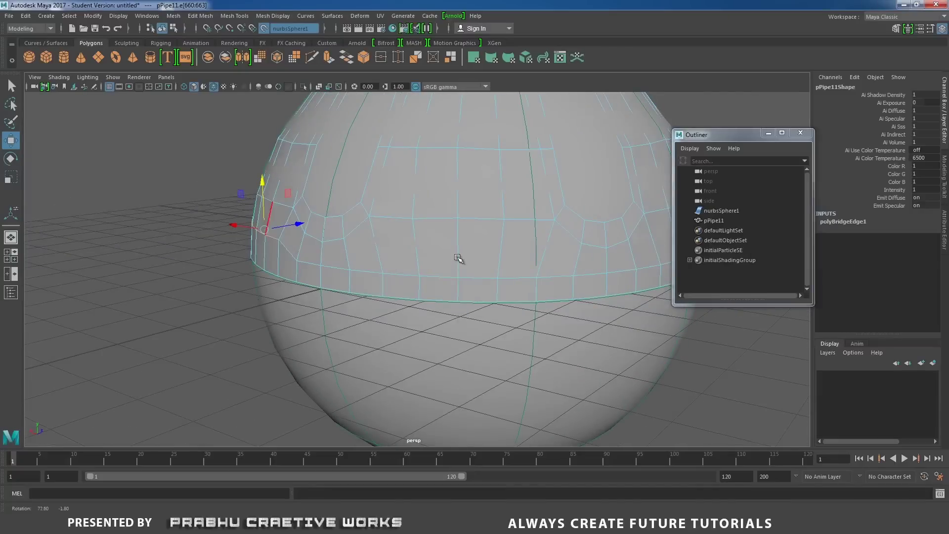
{"action": "left_click", "coordinate": [396, 276]}
{"action": "left_click", "coordinate": [481, 278], "text": "shift"}
{"action": "left_click", "coordinate": [515, 277], "text": "shift"}
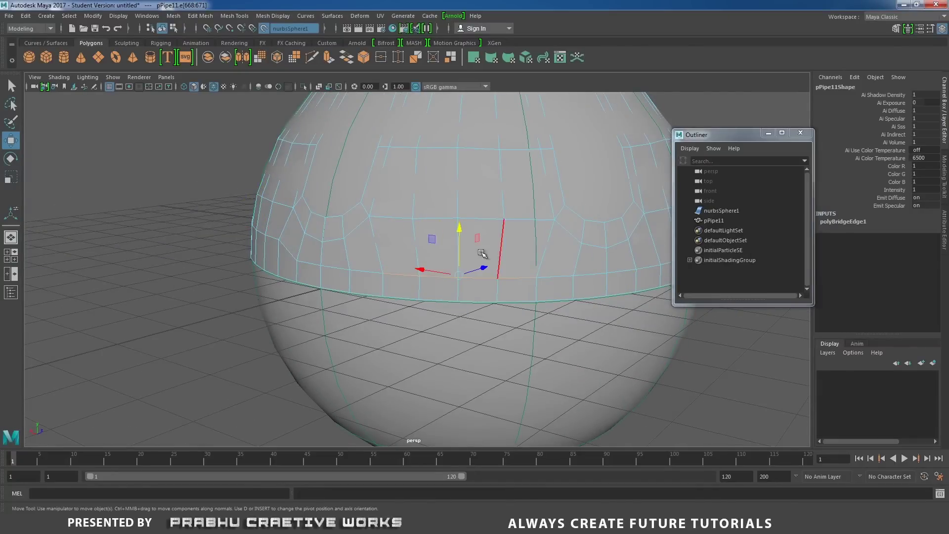
{"action": "left_click_drag", "start_coordinate": [461, 229], "coordinate": [390, 277]}
Select the four central upper-loop edges in the next unadjusted gap and lift them along the sphere toward the slotted mesh
{"action": "left_click", "coordinate": [346, 288]}
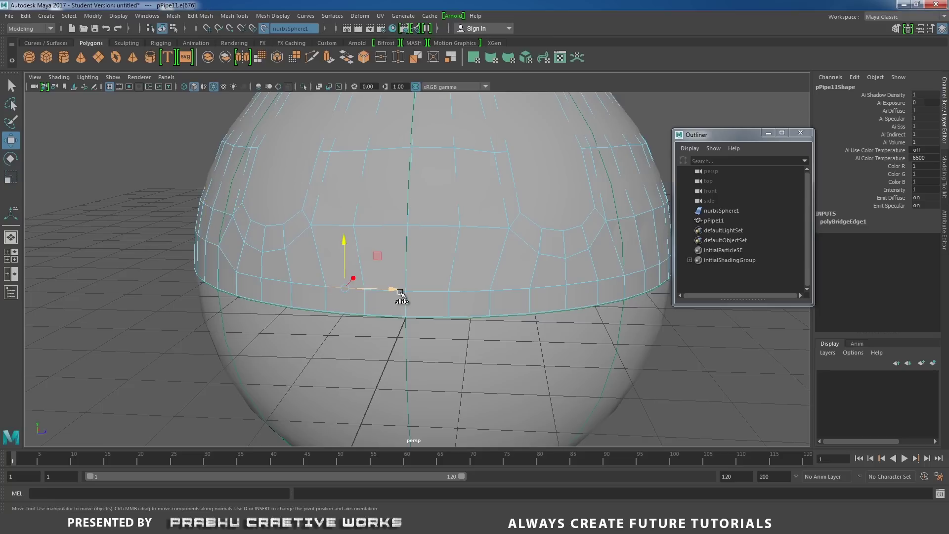
{"action": "key", "text": "q"}
{"action": "left_click", "coordinate": [391, 291], "text": "shift"}
{"action": "left_click", "coordinate": [428, 291], "text": "shift"}
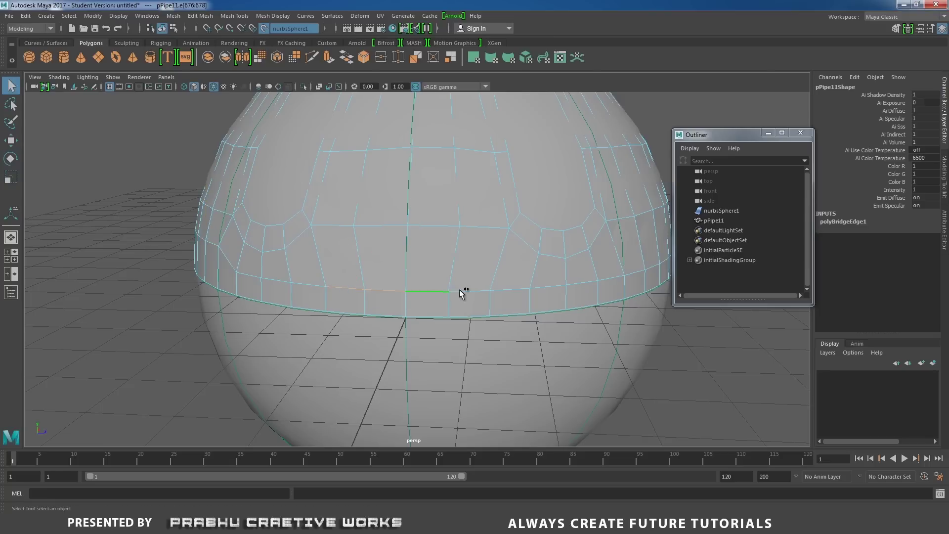
{"action": "key", "text": "w"}
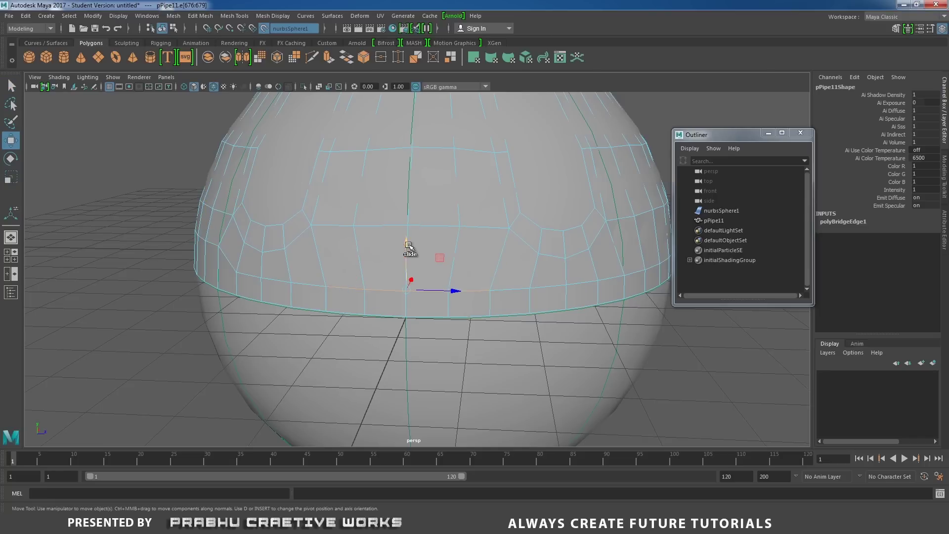
In the following gap between slot ends, raise the four middle upper-loop edges to about Y 0.74
{"action": "left_click_drag", "start_coordinate": [621, 290], "coordinate": [341, 285], "text": "alt"}
{"action": "left_click", "coordinate": [341, 284]}
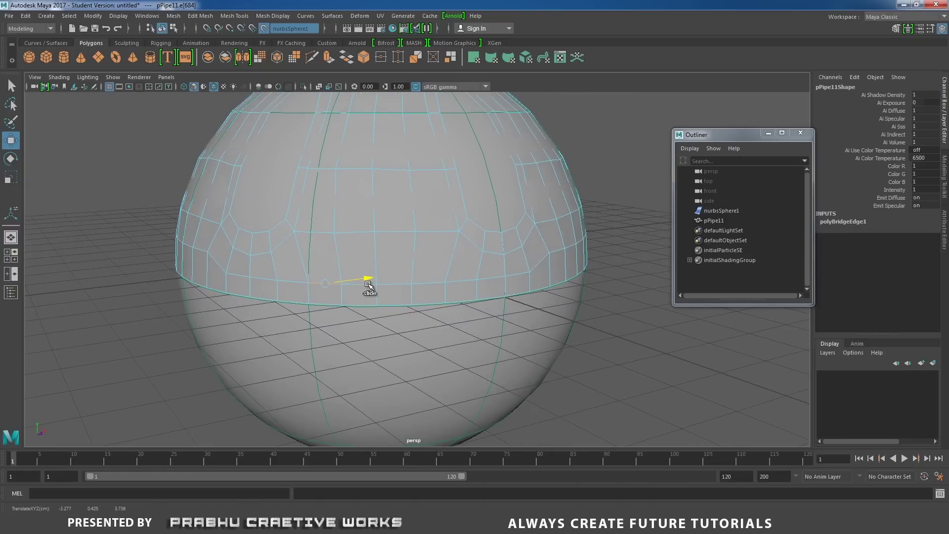
{"action": "left_click", "coordinate": [361, 283], "text": "shift"}
{"action": "left_click", "coordinate": [395, 283], "text": "shift"}
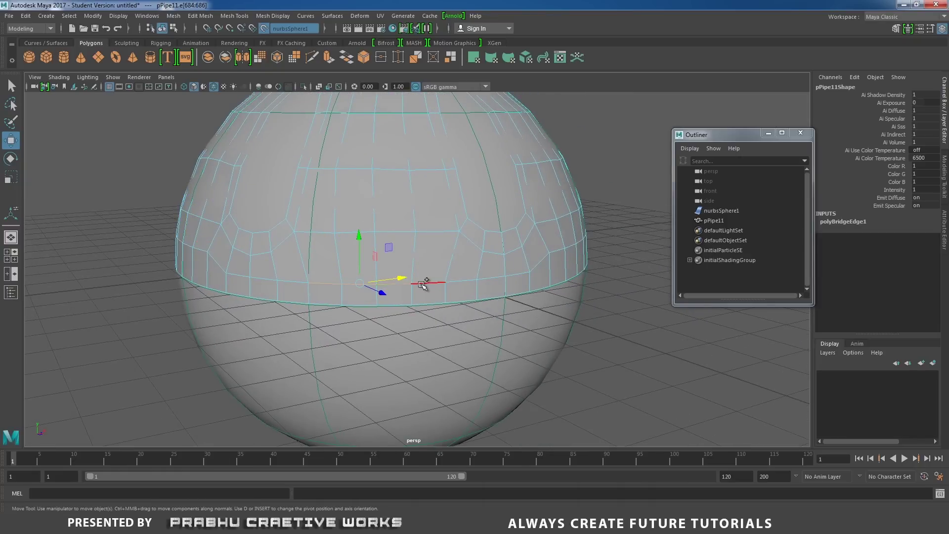
{"action": "left_click", "coordinate": [428, 282], "text": "shift"}
{"action": "middle_click_drag", "start_coordinate": [379, 242], "coordinate": [377, 226], "text": "ctrl+shift"}
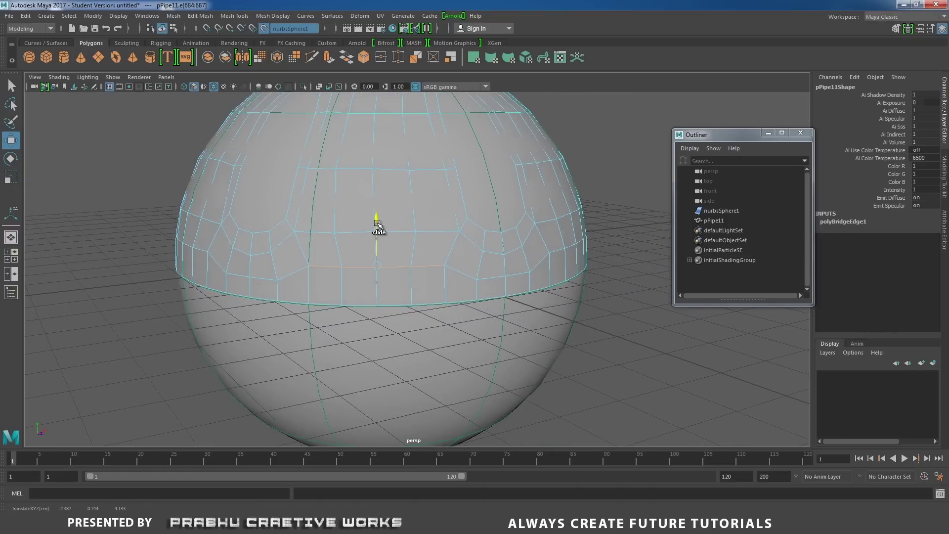
{"action": "scroll", "coordinate": [394, 284], "scroll_direction": "down", "scroll_amount": 3}
{"action": "left_click_drag", "start_coordinate": [394, 286], "coordinate": [483, 307], "text": "alt"}
{"action": "scroll", "coordinate": [483, 307], "scroll_direction": "up", "scroll_amount": 2}
Return to object mode, turn off the live surface and delete the NURBS sphere
{"action": "right_click_drag", "start_coordinate": [431, 239], "coordinate": [434, 275]}
{"action": "scroll", "coordinate": [434, 277], "scroll_direction": "down", "scroll_amount": 3}
{"action": "left_click_drag", "start_coordinate": [425, 307], "coordinate": [356, 329], "text": "alt"}
{"action": "scroll", "coordinate": [445, 343], "scroll_direction": "up", "scroll_amount": 2}
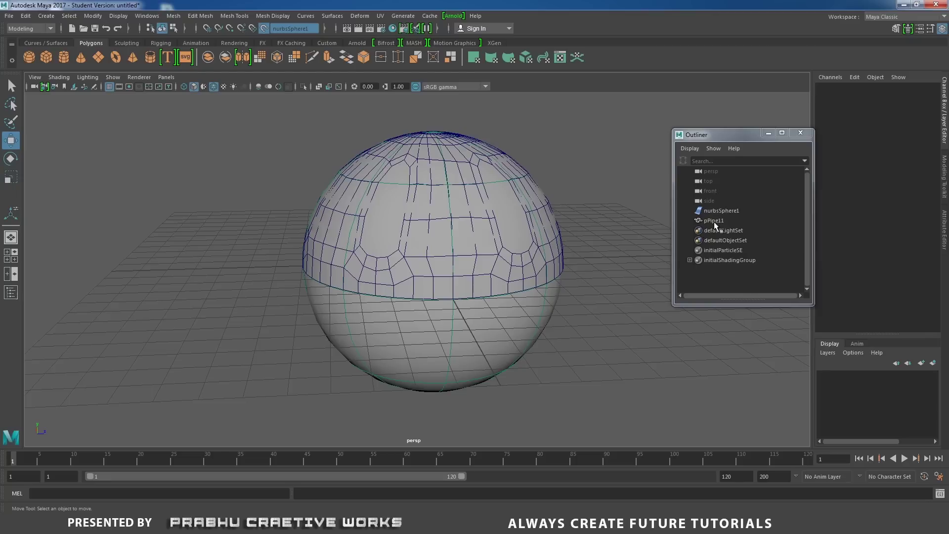
{"action": "left_click", "coordinate": [723, 211]}
{"action": "left_click", "coordinate": [576, 343]}
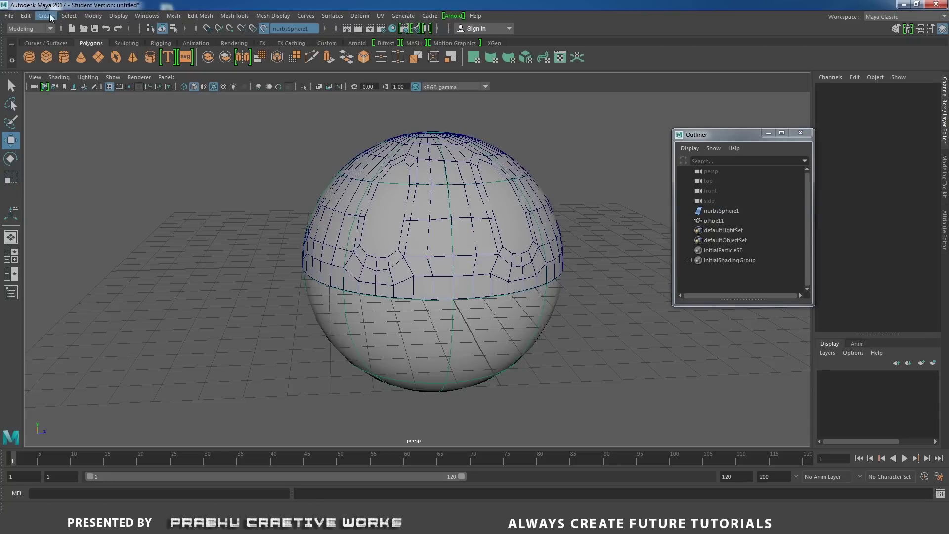
{"action": "left_click", "coordinate": [93, 16]}
{"action": "left_click", "coordinate": [132, 234]}
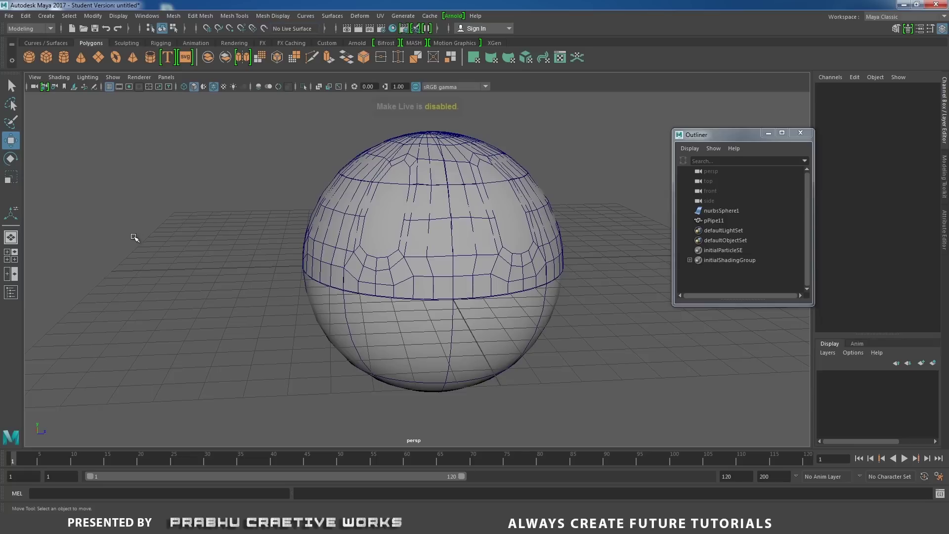
{"action": "left_click", "coordinate": [489, 332]}
{"action": "key", "text": "Delete"}
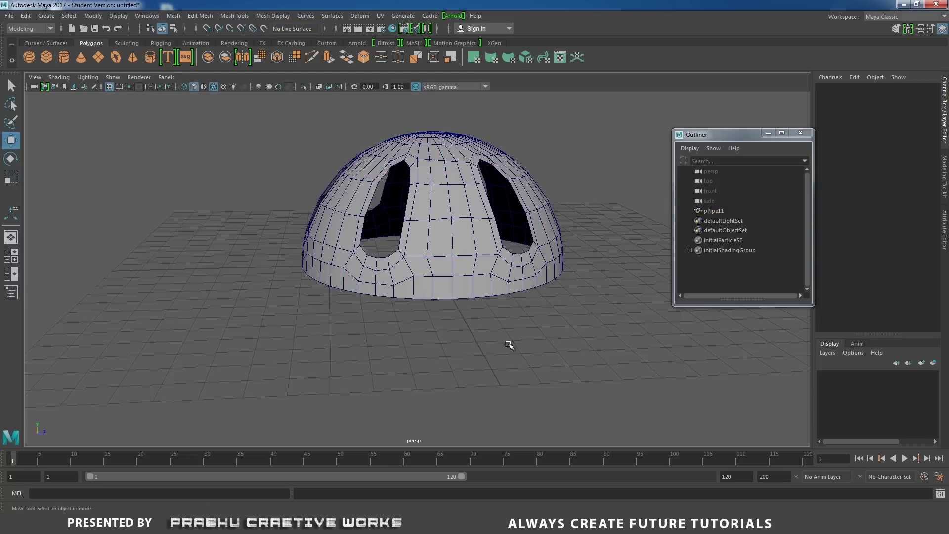
Mirror the slotted dome across the world Y axis with merged borders to form a full ball
{"action": "left_click_drag", "start_coordinate": [509, 343], "coordinate": [529, 357], "text": "alt"}
{"action": "left_click", "coordinate": [453, 337]}
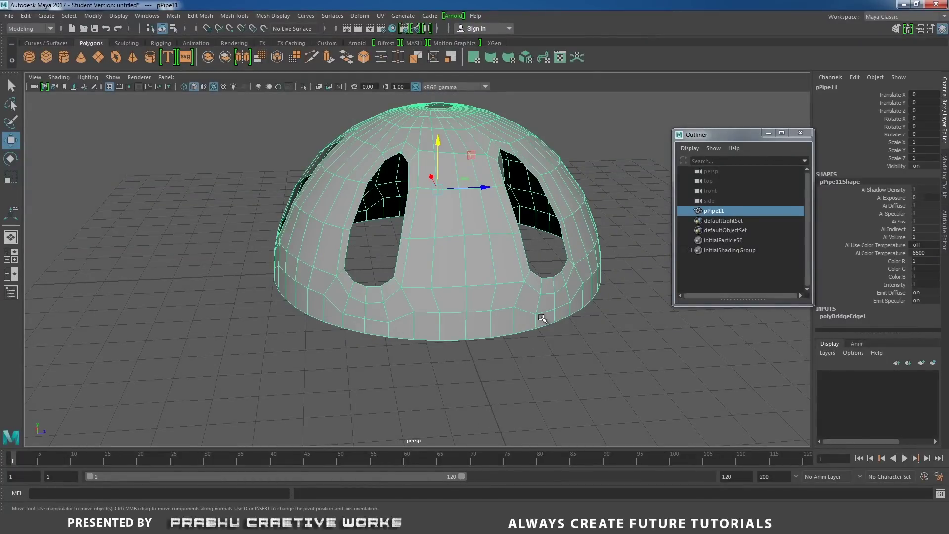
{"action": "scroll", "coordinate": [458, 314], "scroll_direction": "down", "scroll_amount": 4}
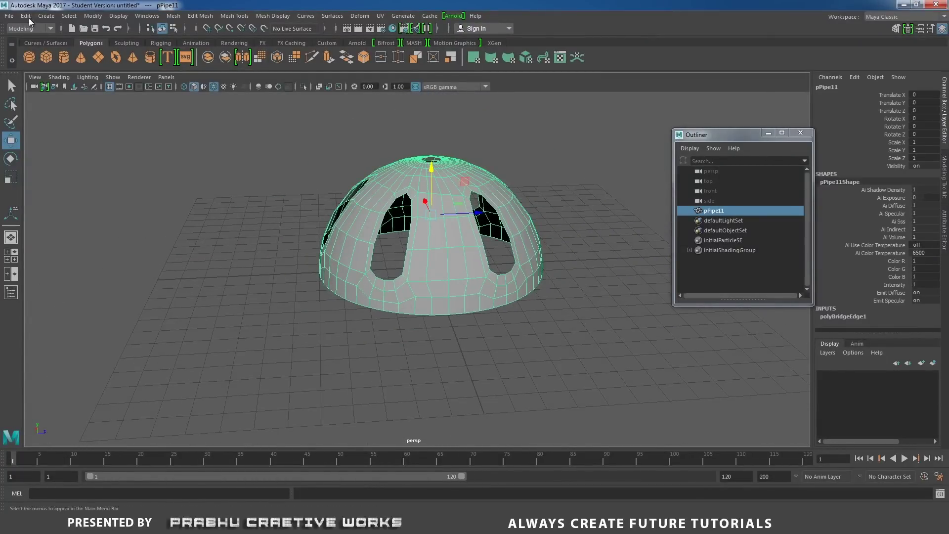
{"action": "left_click", "coordinate": [173, 15]}
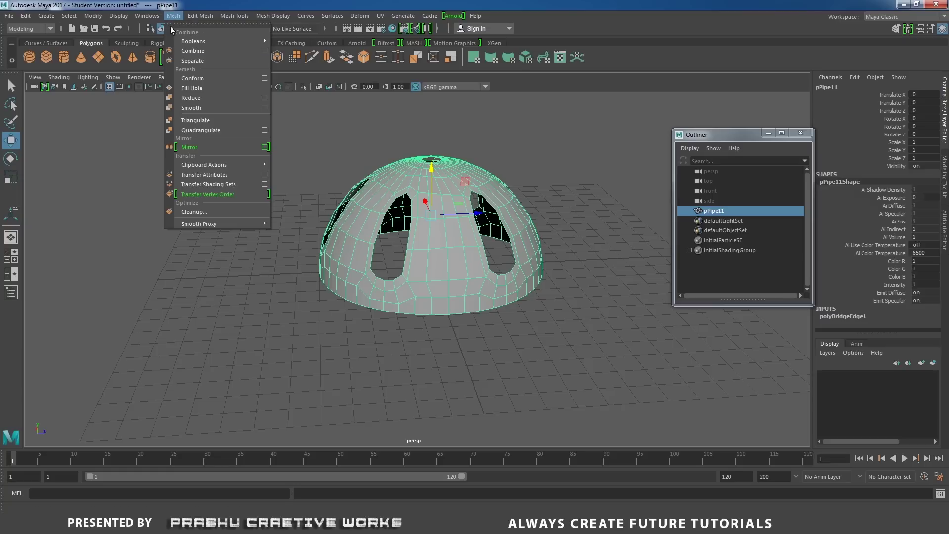
{"action": "left_click", "coordinate": [213, 147]}
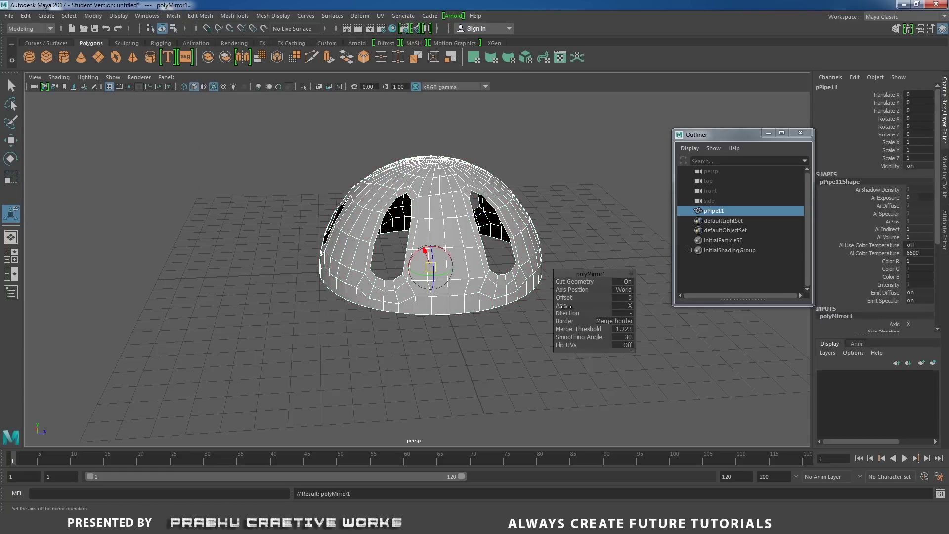
{"action": "left_click", "coordinate": [566, 306]}
{"action": "left_click_drag", "start_coordinate": [584, 307], "coordinate": [600, 307]}
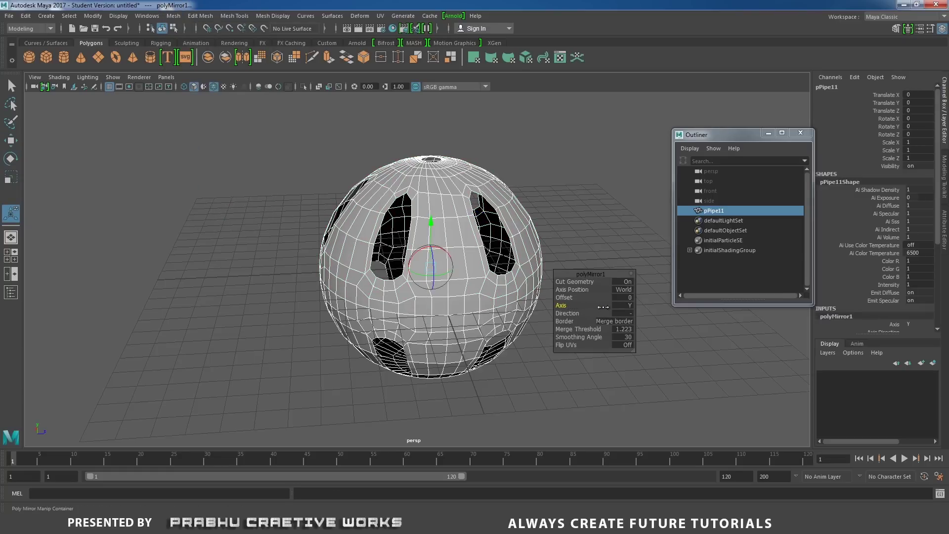
Examine the mirrored ball's equator seam, slots and pole openings from several angles
{"action": "left_click_drag", "start_coordinate": [429, 291], "coordinate": [387, 267], "text": "alt"}
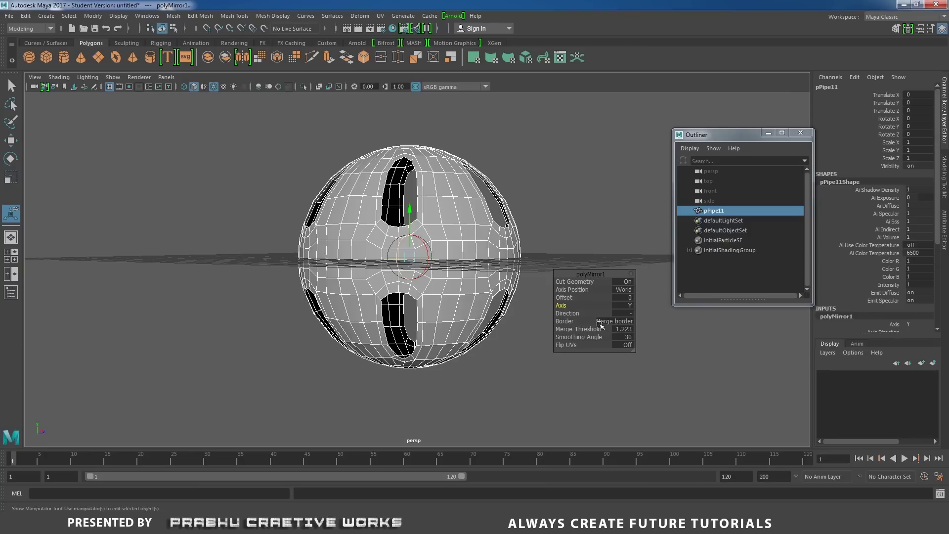
{"action": "mouse_move", "coordinate": [447, 289]}
{"action": "left_mouse_down", "text": "alt"}
{"action": "mouse_move", "coordinate": [453, 209]}
{"action": "mouse_move", "coordinate": [454, 289]}
{"action": "left_mouse_up", "text": "alt"}
{"action": "left_click", "coordinate": [496, 162]}
{"action": "left_click", "coordinate": [451, 225]}
{"action": "right_click_drag", "start_coordinate": [454, 289], "coordinate": [488, 300], "text": "alt"}
{"action": "left_click_drag", "start_coordinate": [487, 299], "coordinate": [483, 265], "text": "alt"}
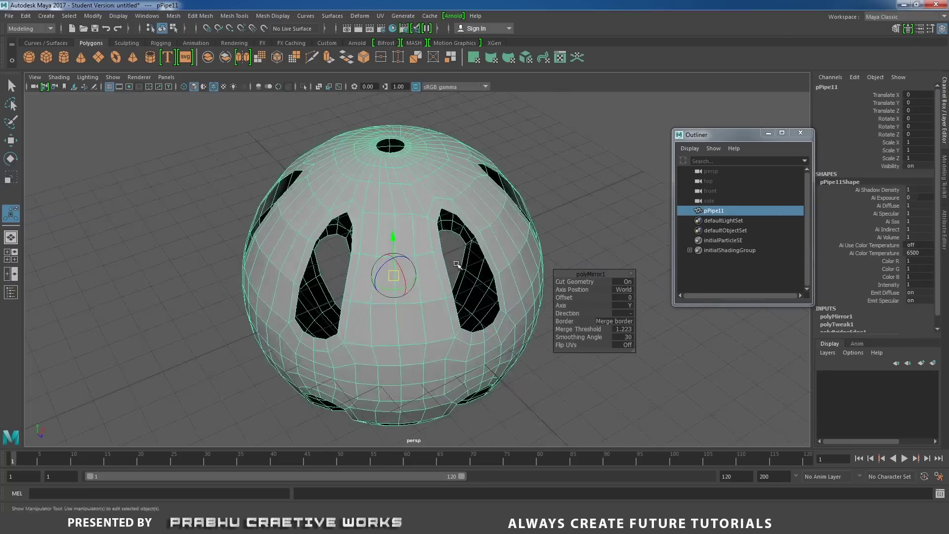
{"action": "right_click_drag", "start_coordinate": [426, 255], "coordinate": [366, 231], "text": "alt"}
{"action": "right_click_drag", "start_coordinate": [426, 279], "coordinate": [453, 273], "text": "alt"}
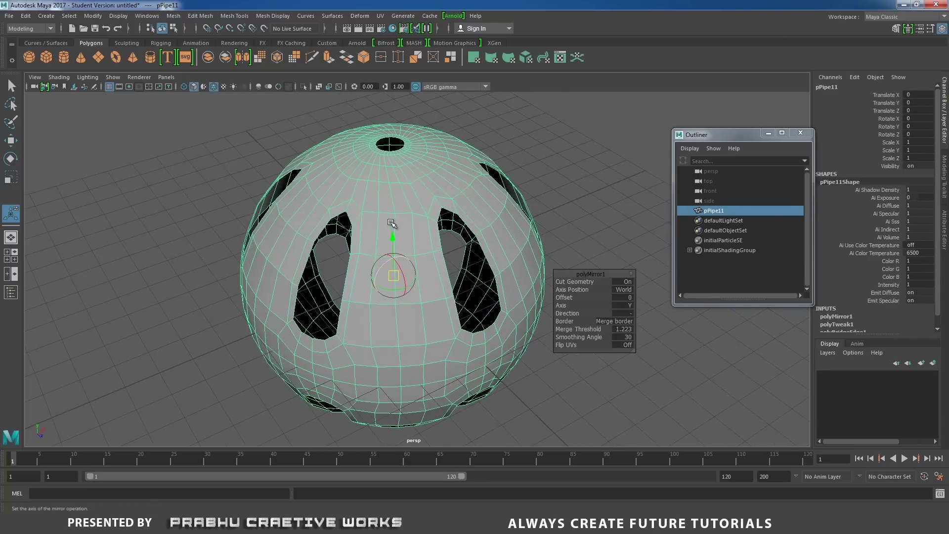
Extrude all faces of the ball together to give the shell wall thickness, and return to object mode
{"action": "left_click", "coordinate": [609, 211]}
{"action": "left_click", "coordinate": [400, 201]}
{"action": "right_click_drag", "start_coordinate": [514, 164], "coordinate": [517, 193], "text": "shift"}
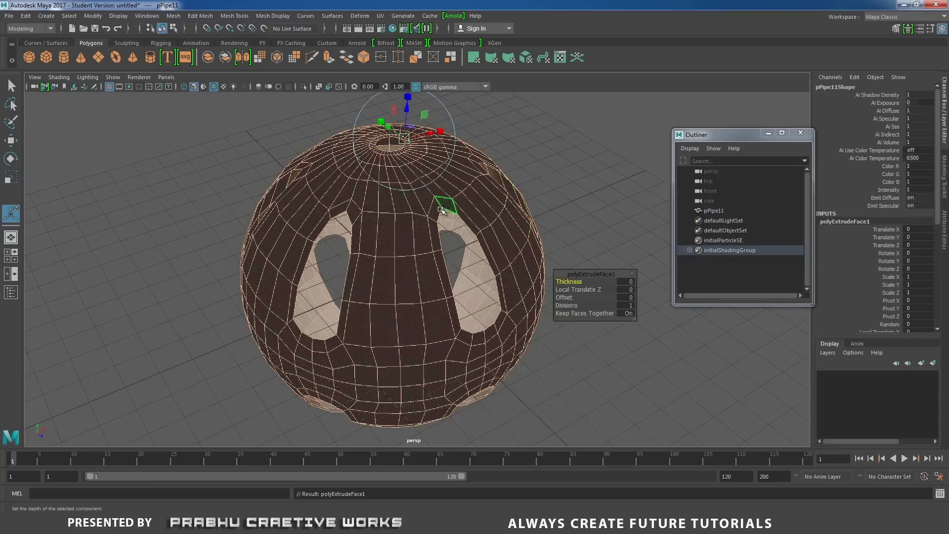
{"action": "left_click_drag", "start_coordinate": [443, 210], "coordinate": [403, 120], "text": "alt"}
{"action": "left_click", "coordinate": [233, 164]}
{"action": "left_click_drag", "start_coordinate": [265, 206], "coordinate": [350, 195], "text": "alt"}
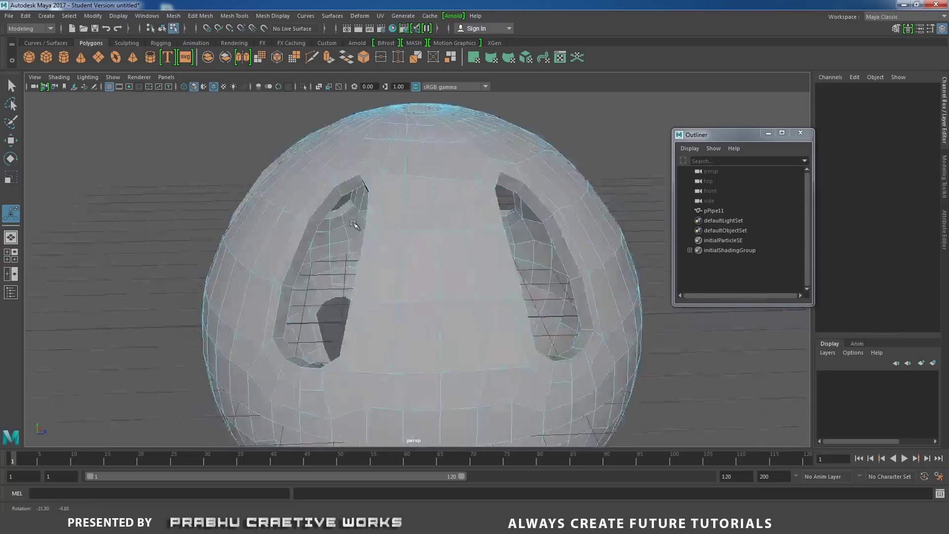
{"action": "scroll", "coordinate": [354, 194], "scroll_direction": "up", "scroll_amount": 3}
{"action": "right_click_drag", "start_coordinate": [295, 155], "coordinate": [308, 144]}
Insert an edge loop around the wall of each of the first three upper slots, close to the inner rim
{"action": "scroll", "coordinate": [383, 161], "scroll_direction": "up", "scroll_amount": 3}
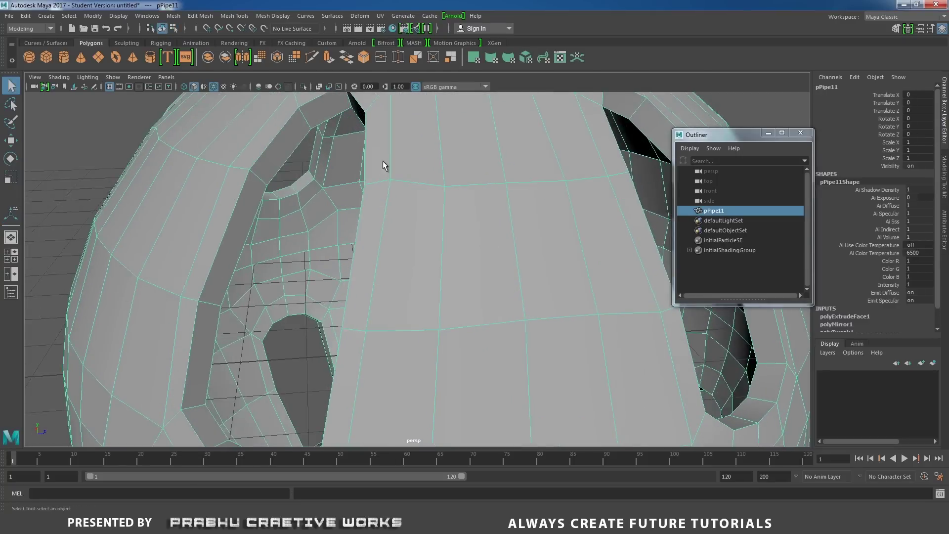
{"action": "middle_click_drag", "start_coordinate": [292, 171], "coordinate": [368, 196], "text": "alt"}
{"action": "left_click_drag", "start_coordinate": [368, 200], "coordinate": [314, 216], "text": "alt"}
{"action": "right_click_drag", "start_coordinate": [241, 194], "coordinate": [225, 221], "text": "shift"}
{"action": "left_click_drag", "start_coordinate": [225, 222], "coordinate": [168, 216]}
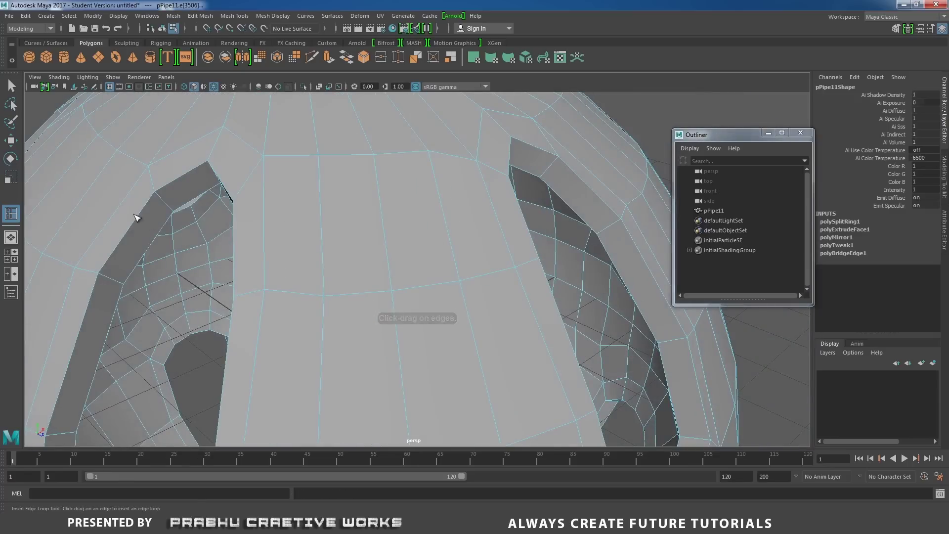
{"action": "left_click", "coordinate": [174, 210]}
{"action": "left_click_drag", "start_coordinate": [252, 244], "coordinate": [179, 229], "text": "alt"}
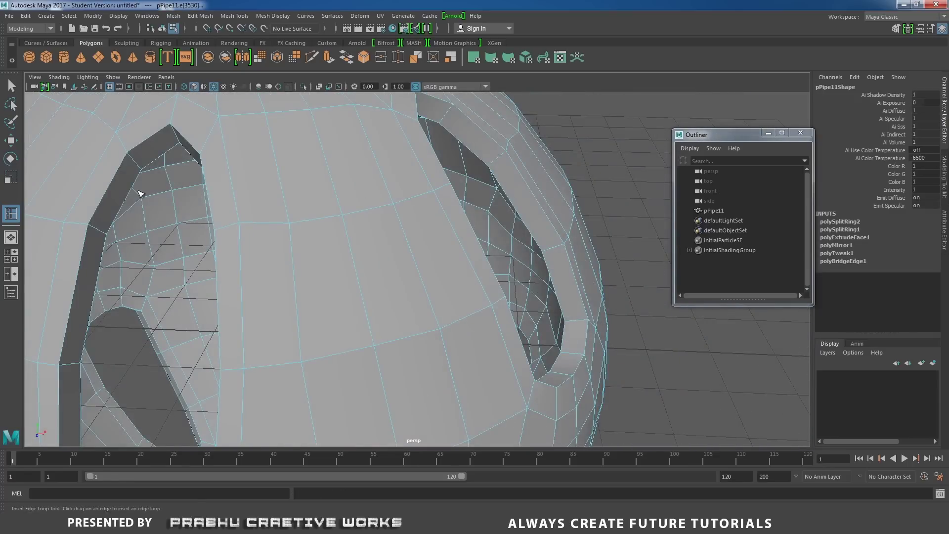
{"action": "left_click_drag", "start_coordinate": [142, 169], "coordinate": [143, 169]}
{"action": "left_click_drag", "start_coordinate": [142, 168], "coordinate": [221, 176], "text": "alt"}
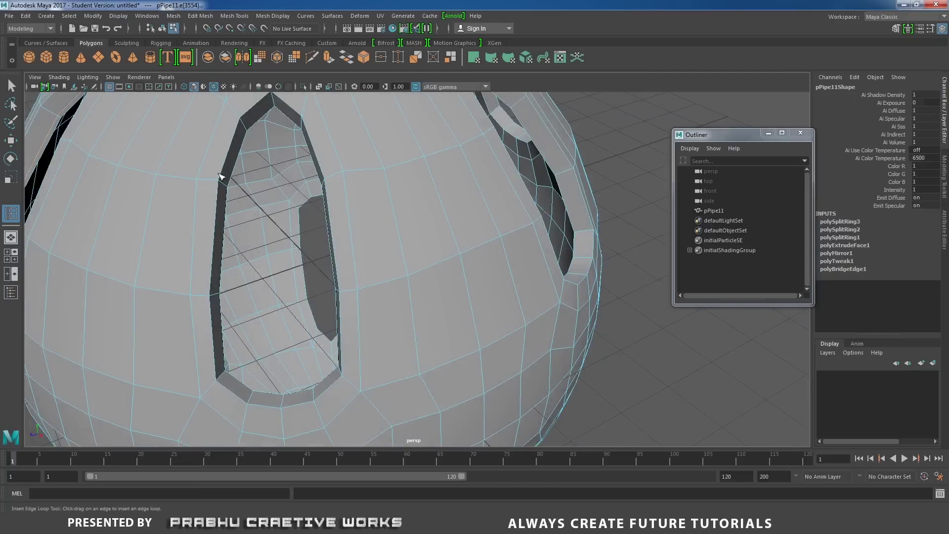
Add matching edge loops near the inner rim in the walls of the remaining three upper slots
{"action": "left_click_drag", "start_coordinate": [246, 129], "coordinate": [299, 197]}
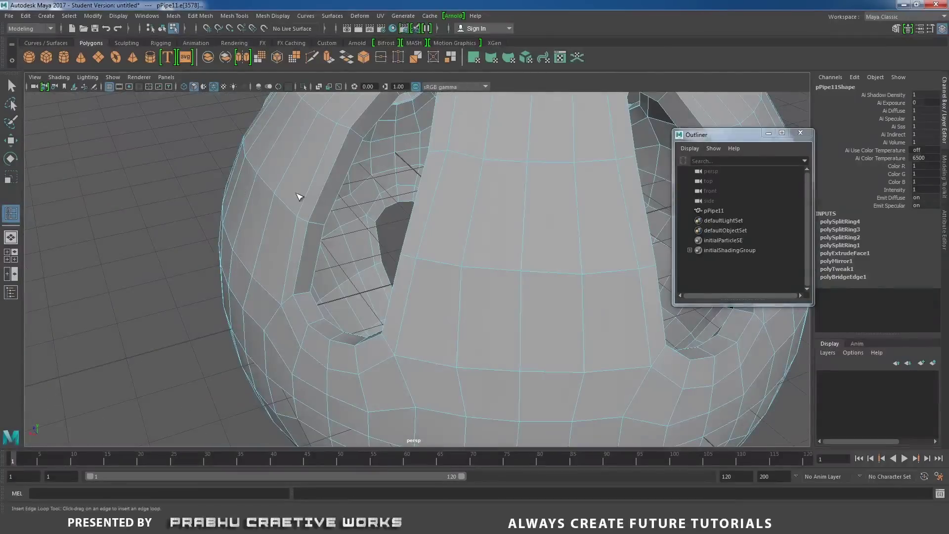
{"action": "left_click", "coordinate": [325, 227]}
{"action": "left_click_drag", "start_coordinate": [470, 212], "coordinate": [366, 203], "text": "alt"}
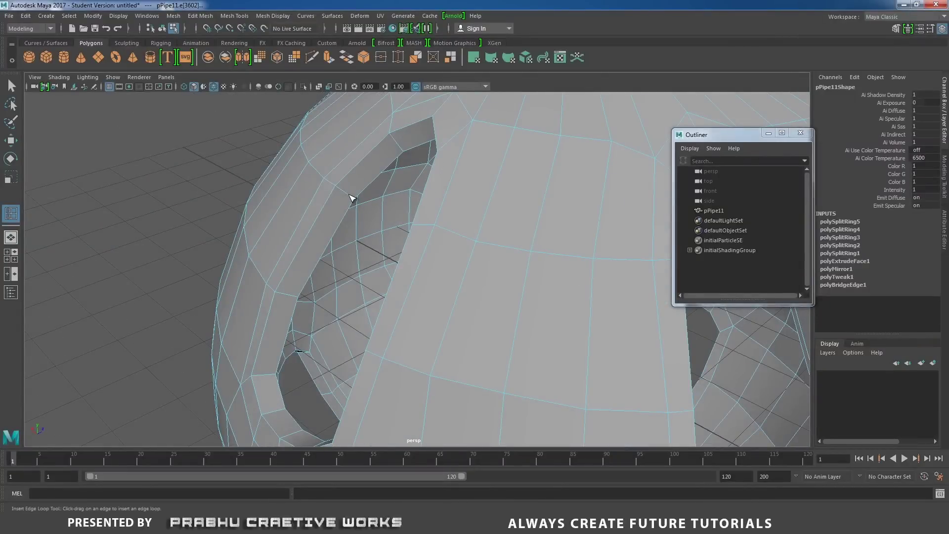
{"action": "left_click", "coordinate": [352, 199]}
Insert an edge loop around the wall of the round hole at the ball's top pole, near its inner rim
{"action": "left_click_drag", "start_coordinate": [444, 210], "coordinate": [542, 295], "text": "alt"}
{"action": "scroll", "coordinate": [424, 239], "scroll_direction": "down", "scroll_amount": 3}
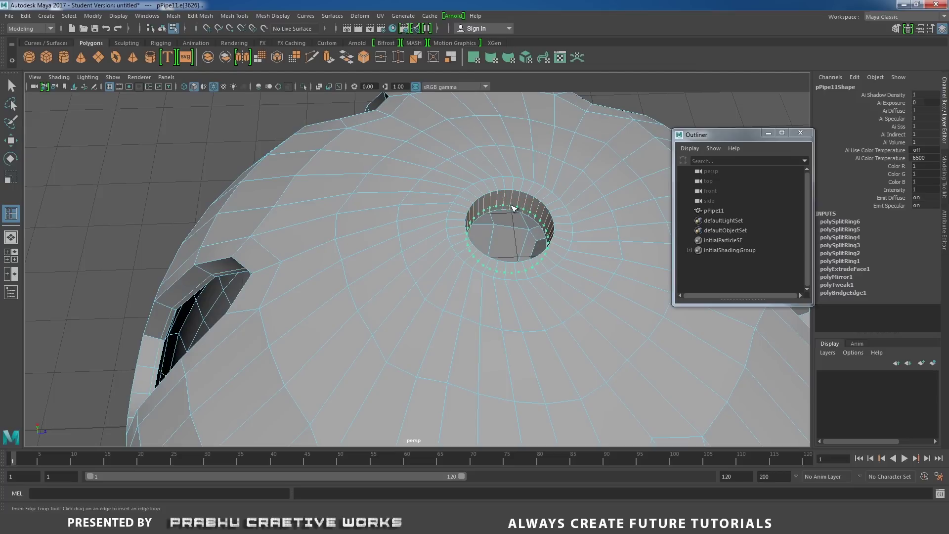
{"action": "left_click", "coordinate": [527, 213]}
{"action": "scroll", "coordinate": [526, 214], "scroll_direction": "down", "scroll_amount": 4}
On the ball's lower half, insert an edge loop near the inner rim in each of three adjacent slot walls
{"action": "left_click_drag", "start_coordinate": [286, 275], "coordinate": [503, 309], "text": "alt"}
{"action": "scroll", "coordinate": [503, 309], "scroll_direction": "up", "scroll_amount": 6}
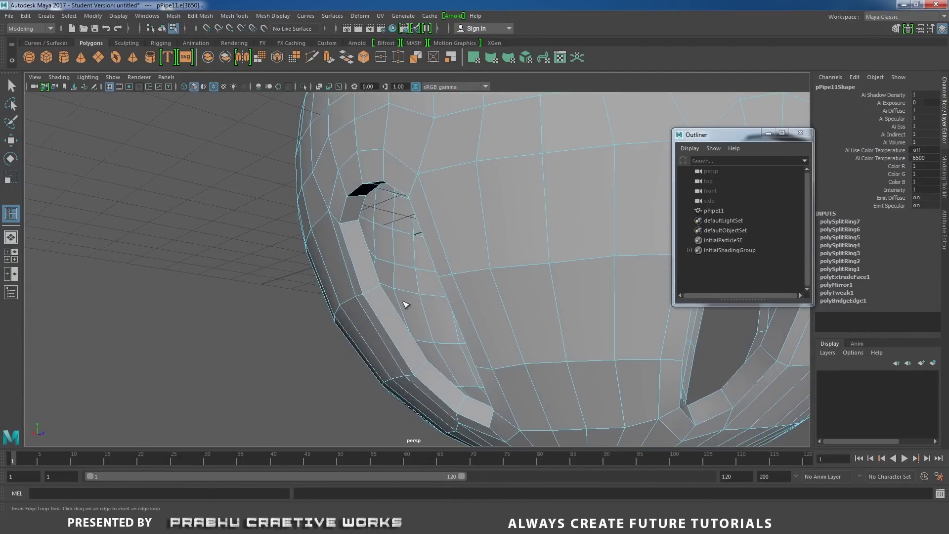
{"action": "left_click", "coordinate": [381, 291]}
{"action": "left_click_drag", "start_coordinate": [636, 322], "coordinate": [343, 303], "text": "alt"}
{"action": "left_click", "coordinate": [182, 298]}
{"action": "left_click_drag", "start_coordinate": [453, 308], "coordinate": [292, 314], "text": "alt"}
{"action": "left_click", "coordinate": [232, 279]}
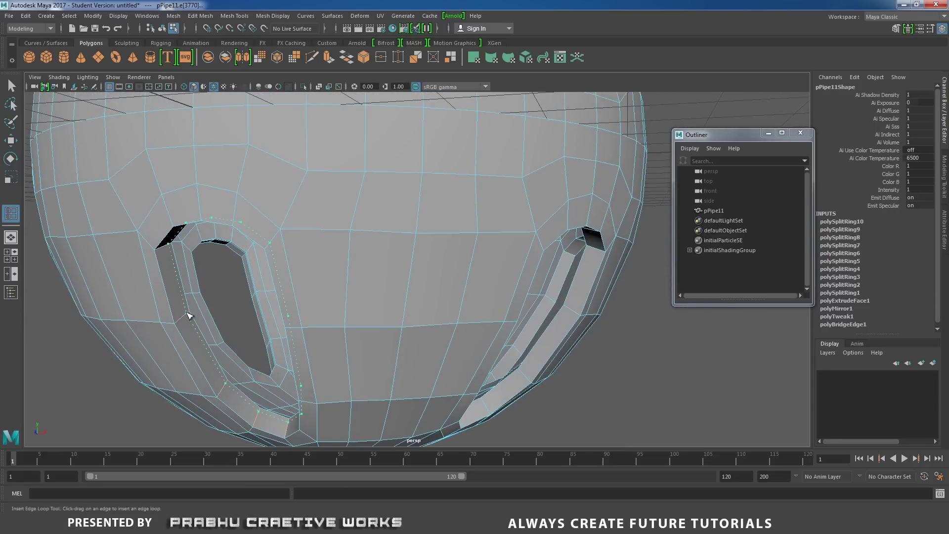
Continue around the lower half and insert inner-rim edge loops in the walls of the last three slots
{"action": "left_click", "coordinate": [189, 316]}
{"action": "left_click_drag", "start_coordinate": [189, 315], "coordinate": [249, 340], "text": "alt"}
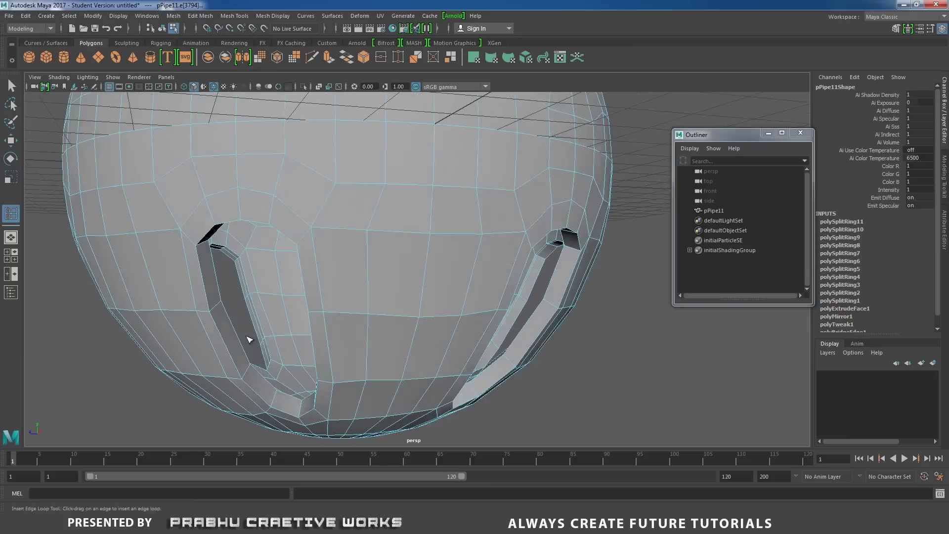
{"action": "left_click", "coordinate": [220, 306]}
{"action": "left_click_drag", "start_coordinate": [438, 343], "coordinate": [276, 299], "text": "alt"}
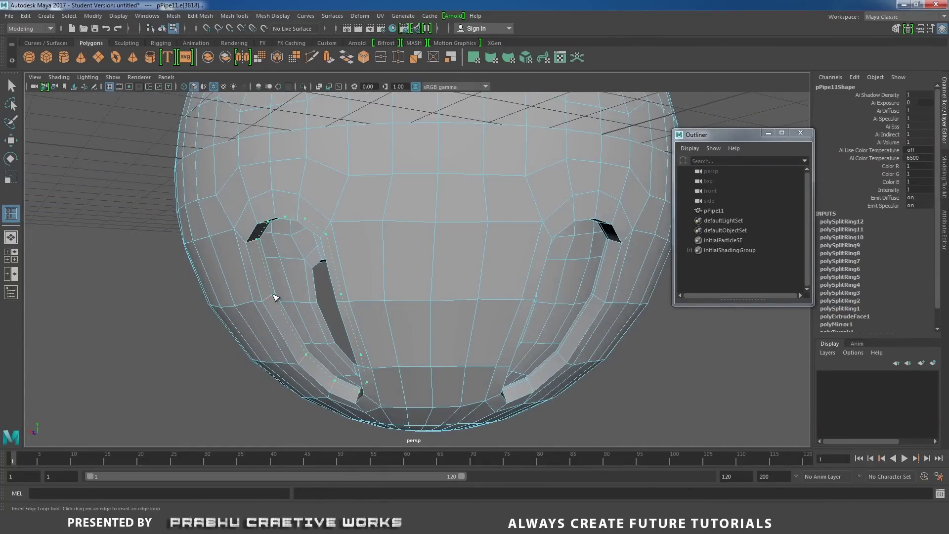
{"action": "left_click", "coordinate": [276, 297]}
Insert an edge loop around the wall of the round hole at the ball's bottom pole, near its inner rim
{"action": "left_click_drag", "start_coordinate": [462, 343], "coordinate": [467, 282], "text": "alt"}
{"action": "scroll", "coordinate": [466, 282], "scroll_direction": "up", "scroll_amount": 5}
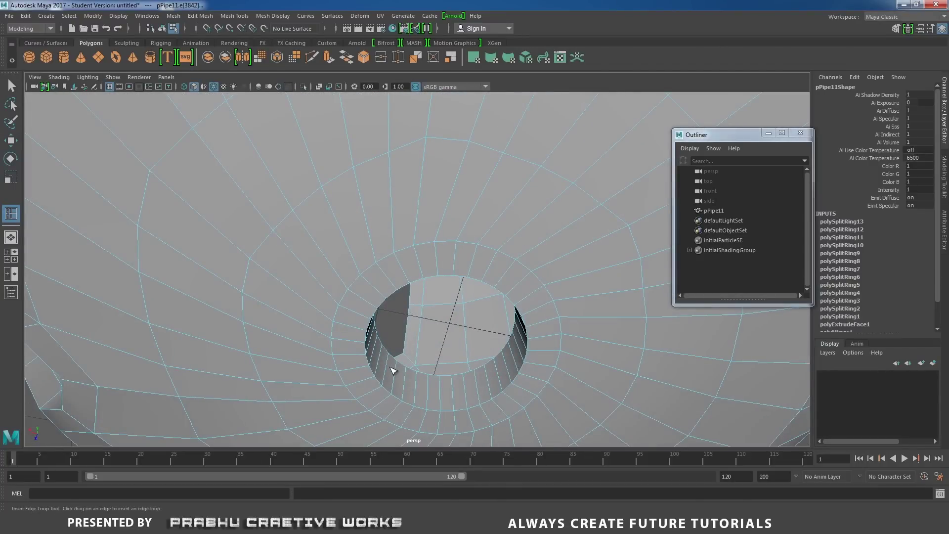
{"action": "left_click", "coordinate": [399, 369]}
{"action": "scroll", "coordinate": [322, 295], "scroll_direction": "down", "scroll_amount": 5}
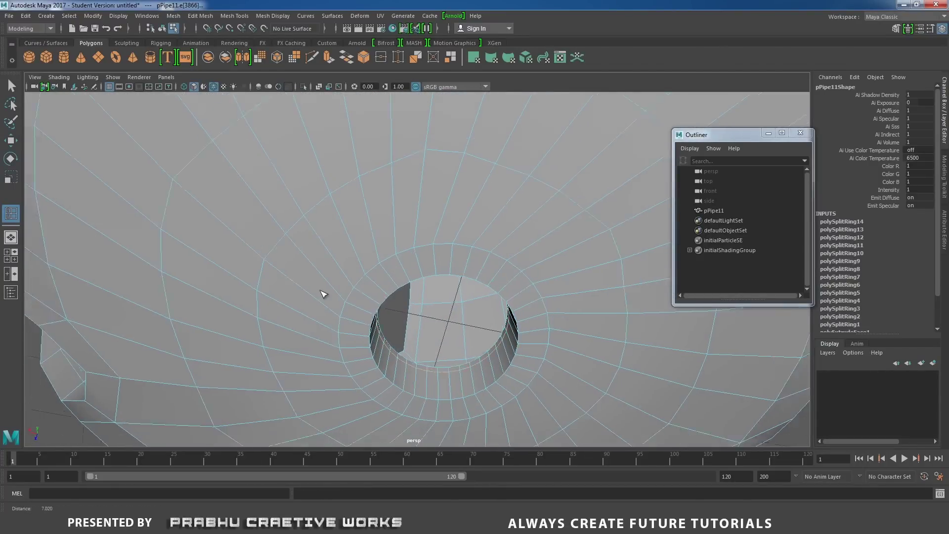
Leave edge loop insertion, return the ball to object mode and delete its construction history
{"action": "left_click_drag", "start_coordinate": [322, 295], "coordinate": [460, 311], "text": "alt"}
{"action": "key", "text": "w"}
{"action": "key", "text": "F8"}
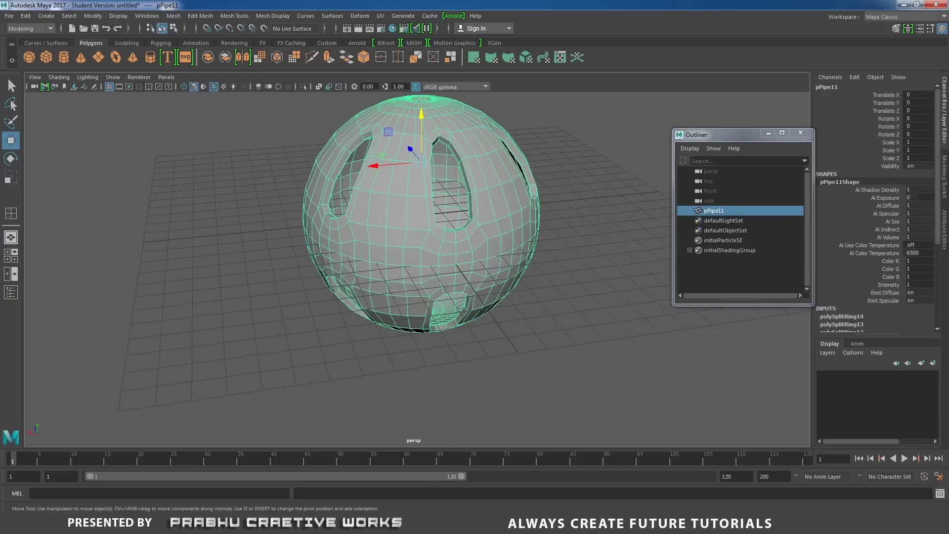
{"action": "left_click", "coordinate": [26, 15]}
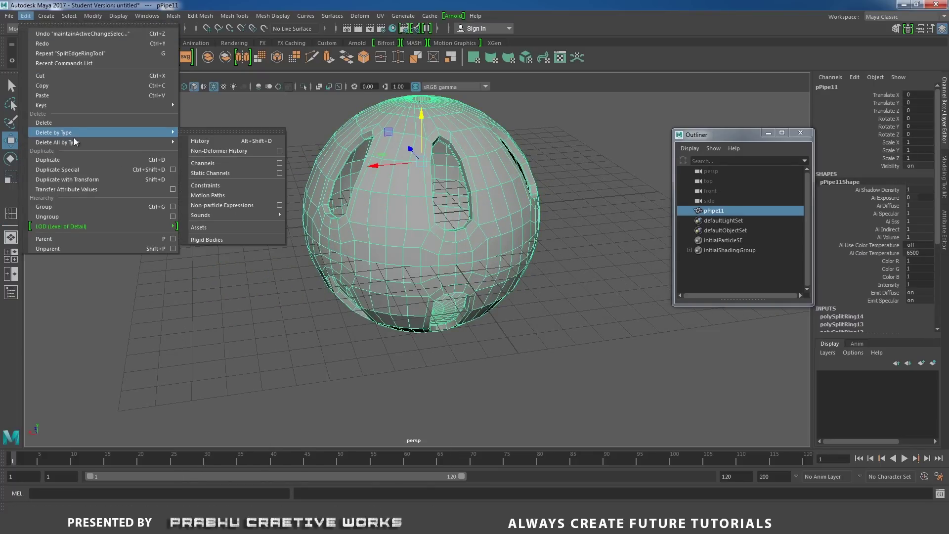
{"action": "mouse_move", "coordinate": [143, 142]}
{"action": "left_click", "coordinate": [194, 142]}
Deselect the ball, show it in smooth preview and turn off Wireframe on Shaded to inspect its surface and openings
{"action": "left_click_drag", "start_coordinate": [248, 158], "coordinate": [383, 194], "text": "alt"}
{"action": "middle_click_drag", "start_coordinate": [383, 194], "coordinate": [357, 207], "text": "alt"}
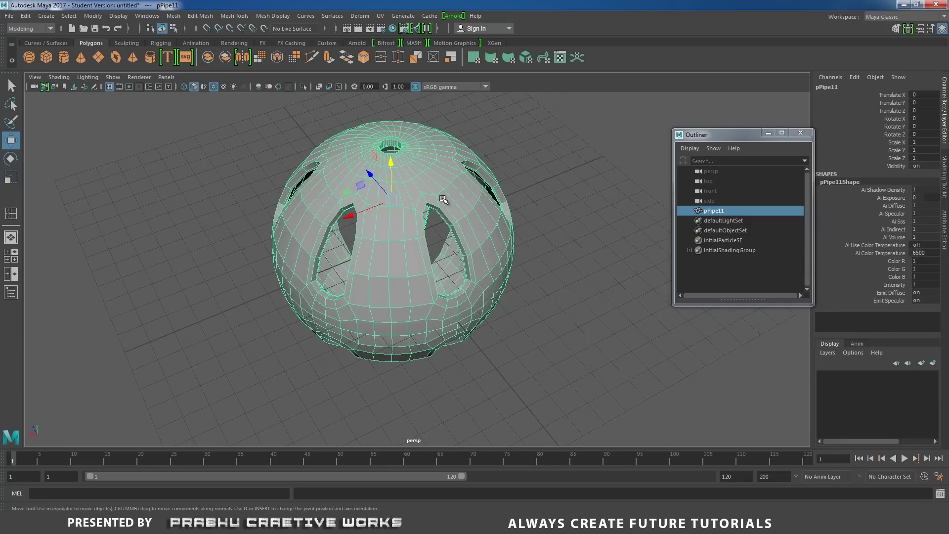
{"action": "left_click", "coordinate": [550, 184]}
{"action": "left_click_drag", "start_coordinate": [533, 193], "coordinate": [515, 197], "text": "alt"}
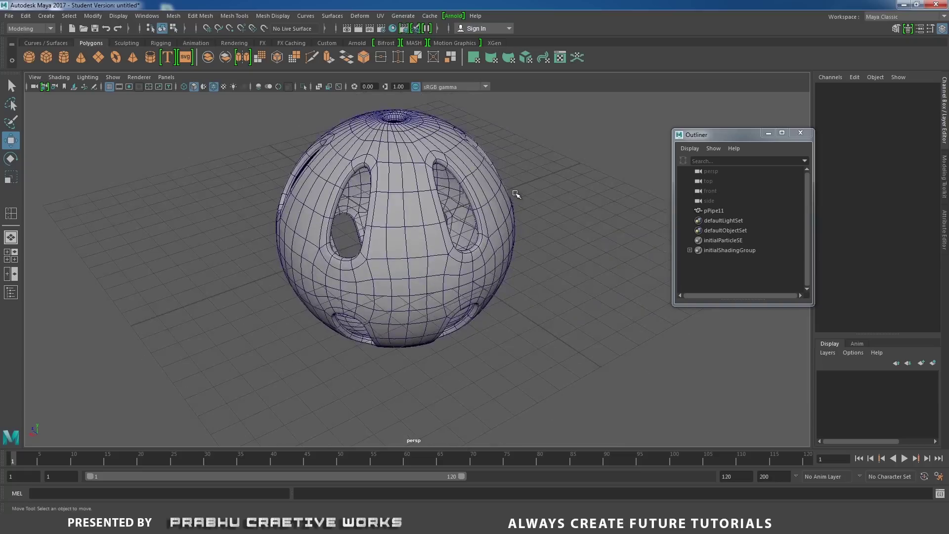
{"action": "left_click", "coordinate": [63, 79]}
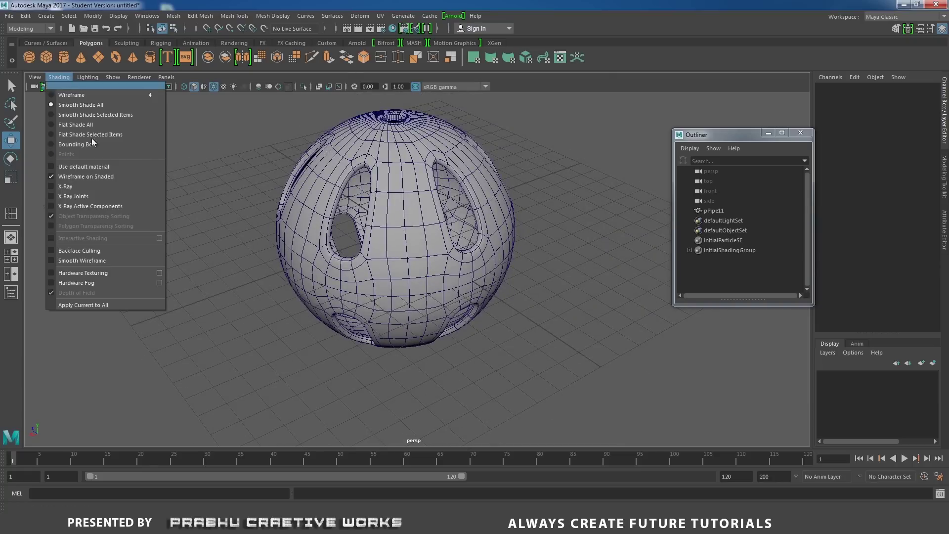
{"action": "left_click", "coordinate": [102, 179]}
{"action": "left_click_drag", "start_coordinate": [222, 217], "coordinate": [12, 227], "text": "alt"}
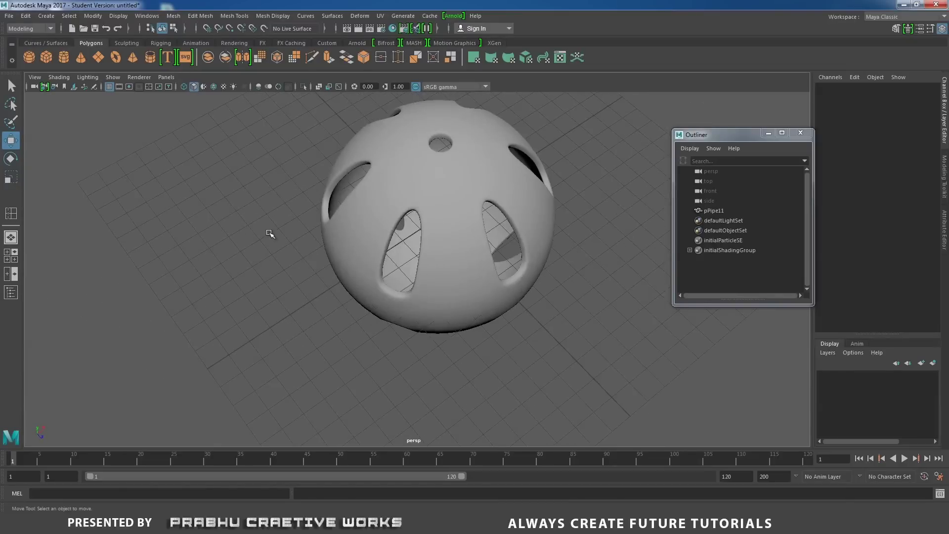
{"action": "left_click_drag", "start_coordinate": [269, 233], "coordinate": [284, 267], "text": "alt"}
{"action": "key", "text": "alt+Tab"}
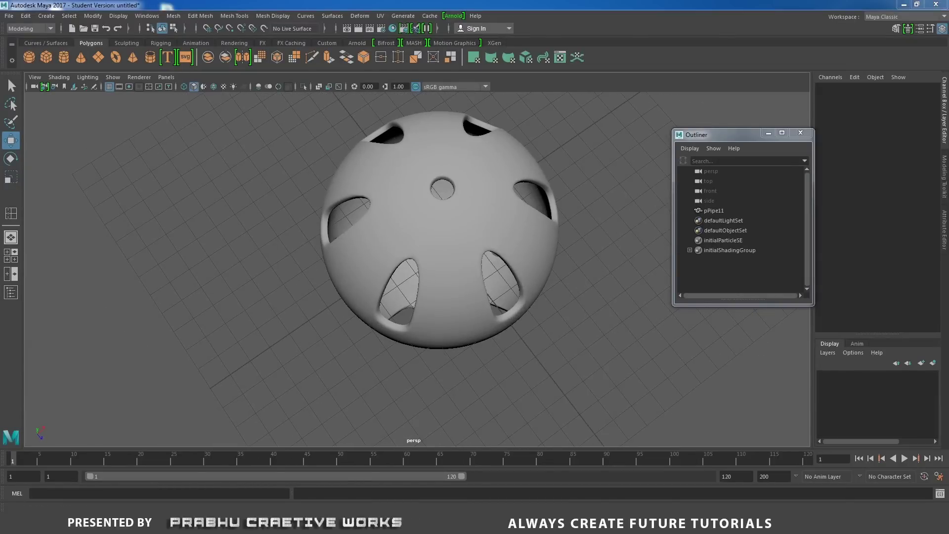
{"action": "key", "text": "alt+Tab"}
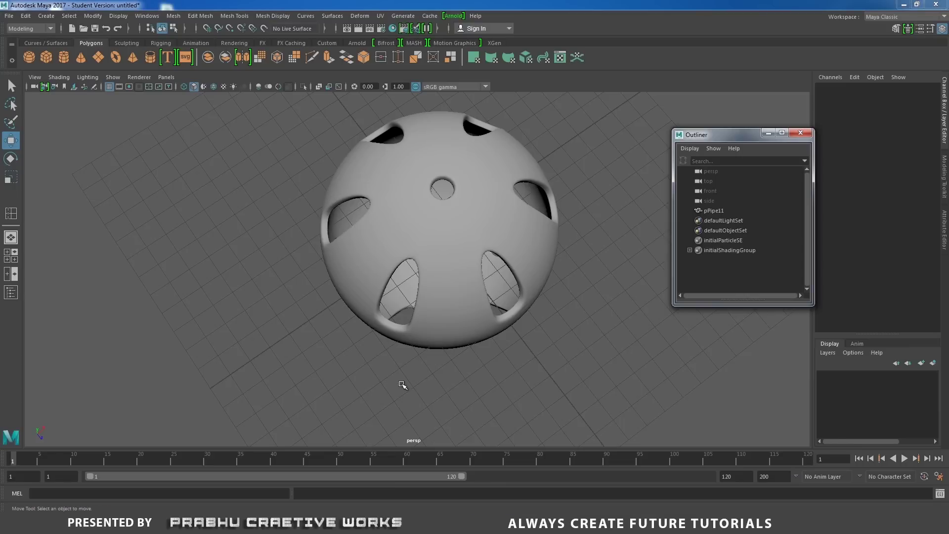
Select the whole ball again and bring up the mesh operations for it
{"action": "left_click_drag", "start_coordinate": [399, 384], "coordinate": [457, 284], "text": "alt"}
{"action": "scroll", "coordinate": [457, 285], "scroll_direction": "up", "scroll_amount": 2}
{"action": "left_click", "coordinate": [416, 227]}
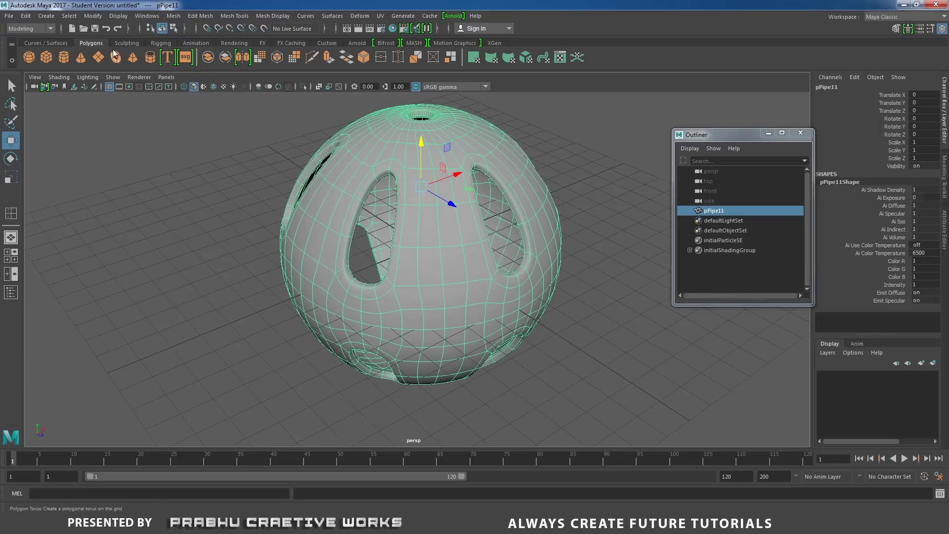
{"action": "left_click", "coordinate": [174, 16]}
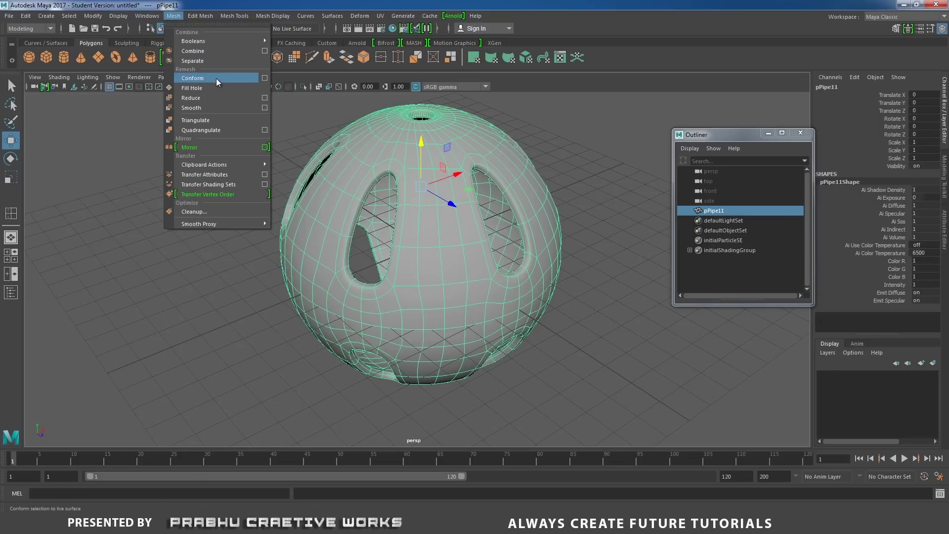